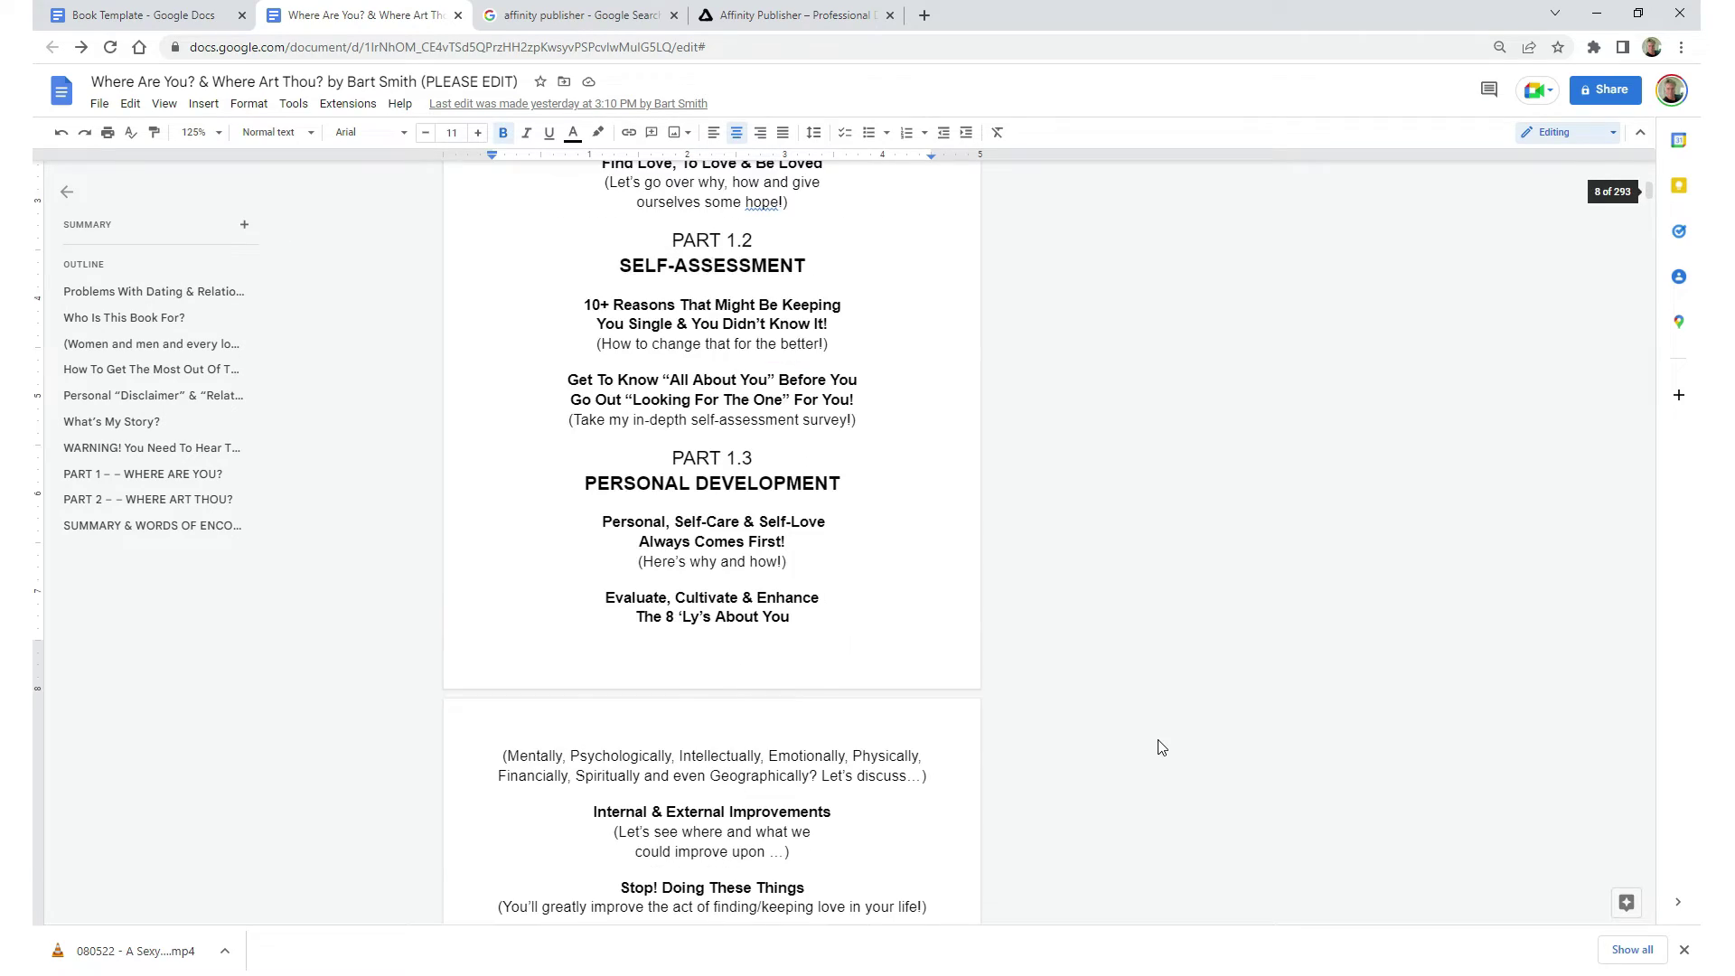
Skim the book manuscript's contents pages and introductory sections, up to the end of the warning section before Part 1
key(Page_Down)
key(Page_Down)
key(Page_Down)
key(Page_Down)
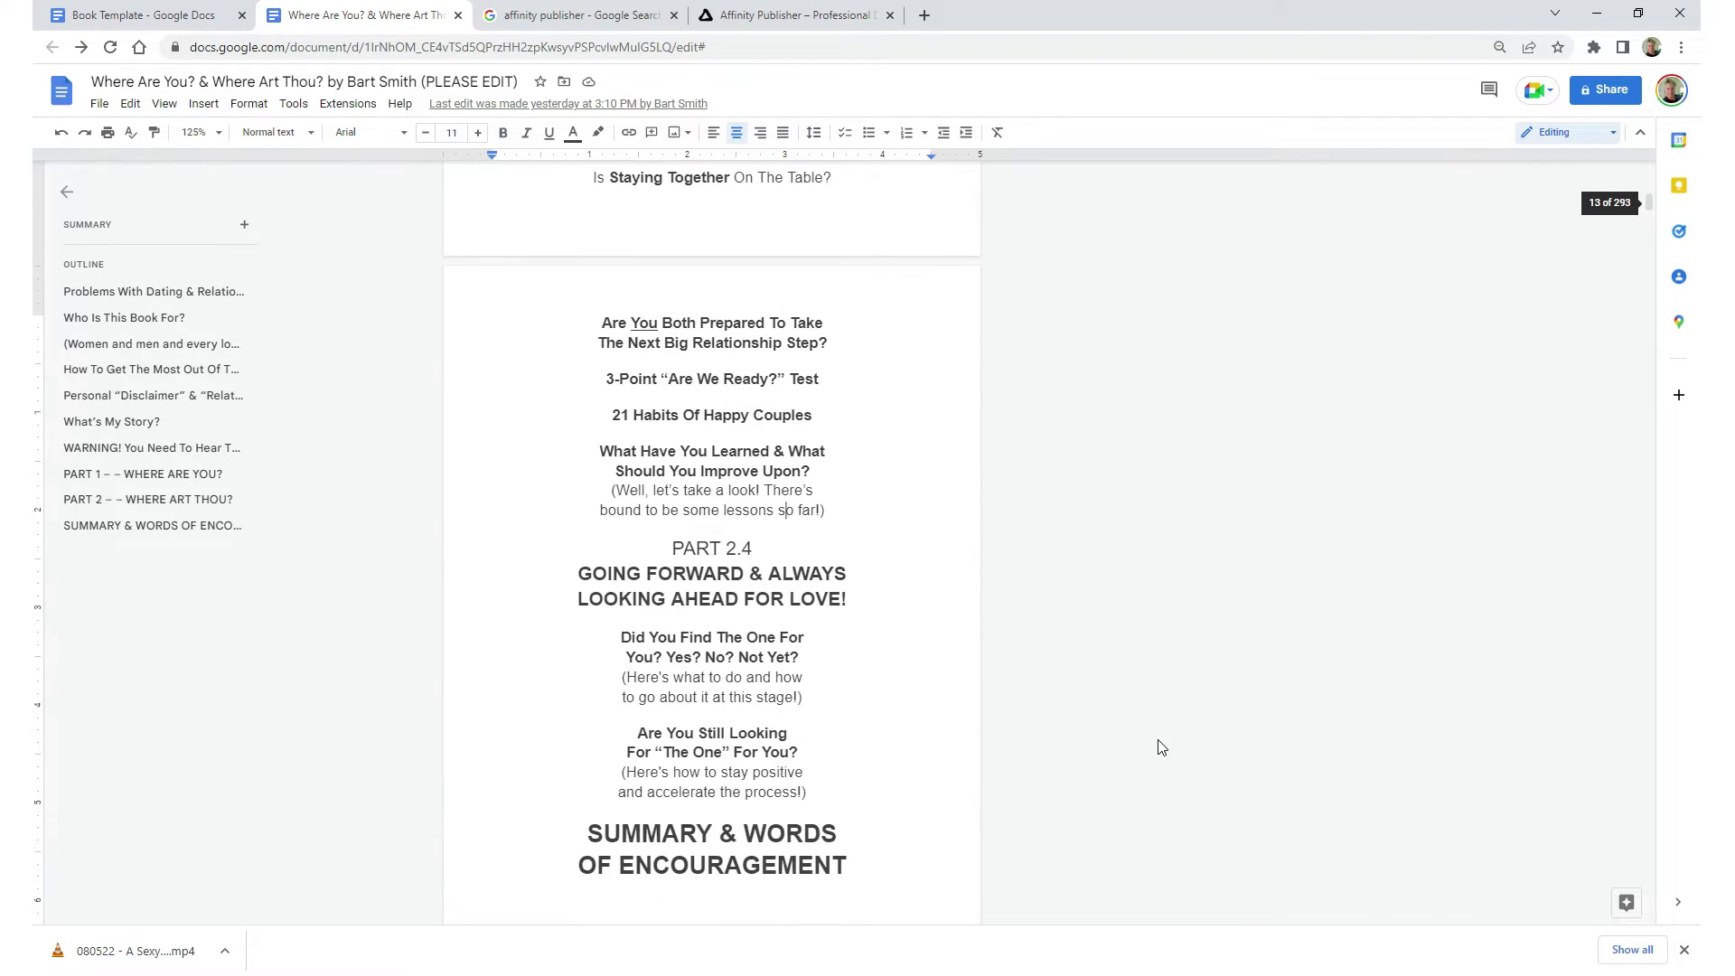
scroll(1161, 747, down, 2)
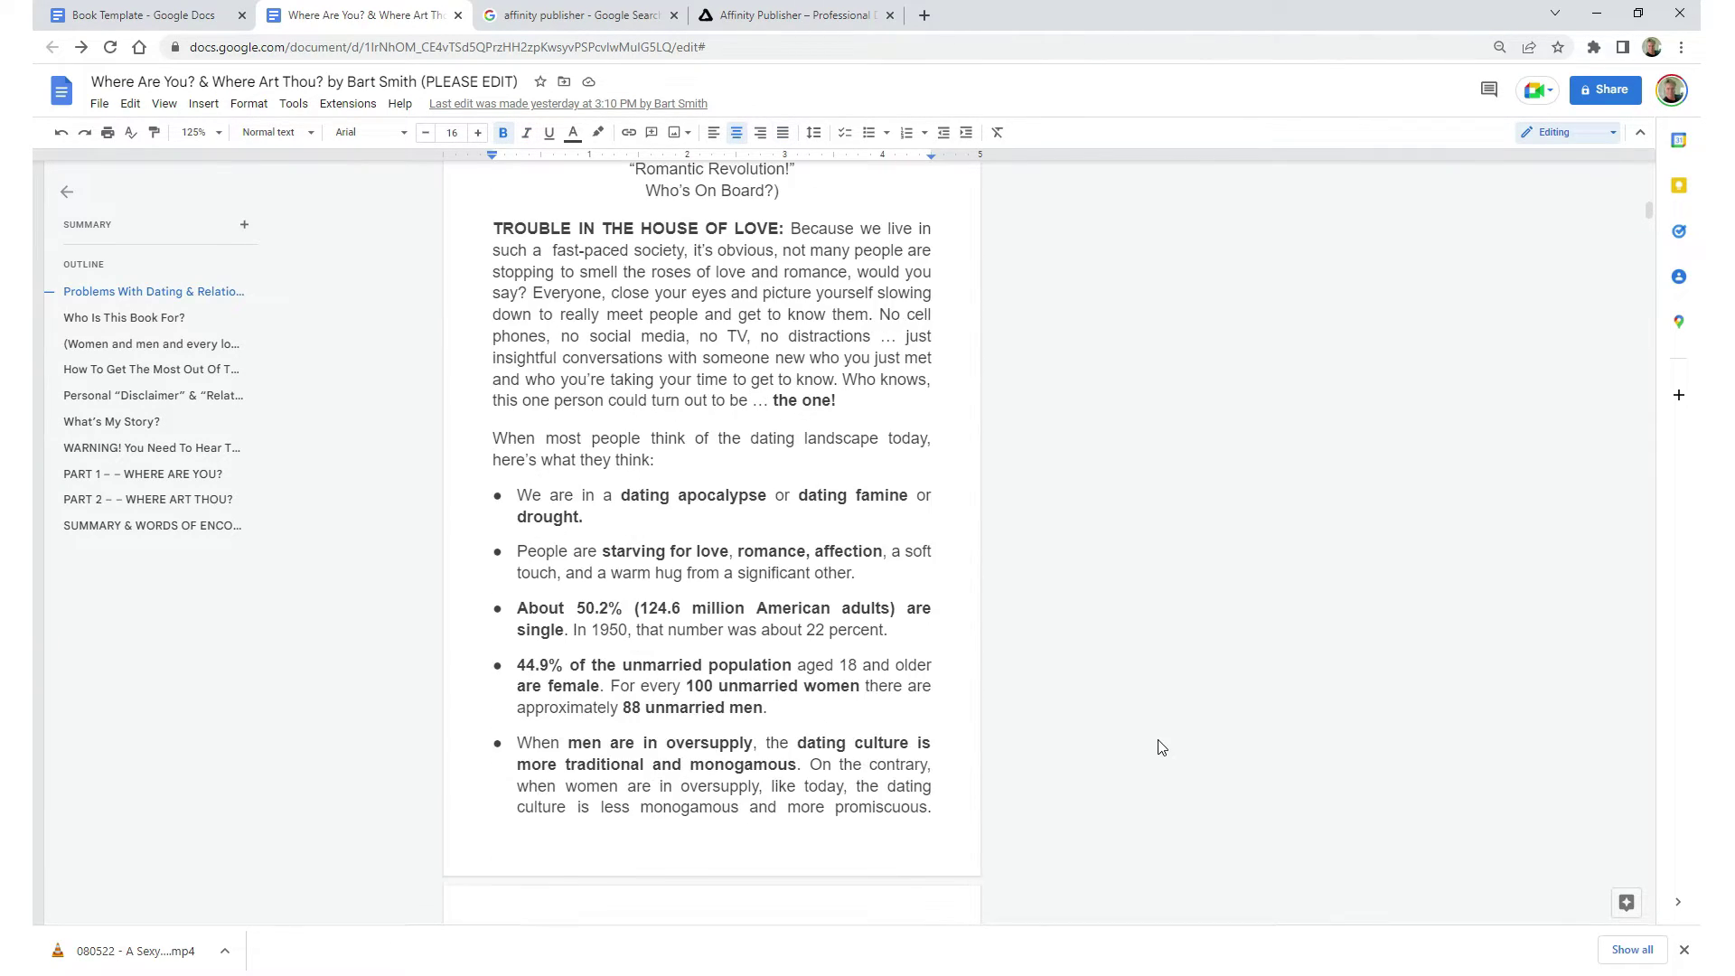
key(Page_Down)
key(Page_Down)
key(Page_Down)
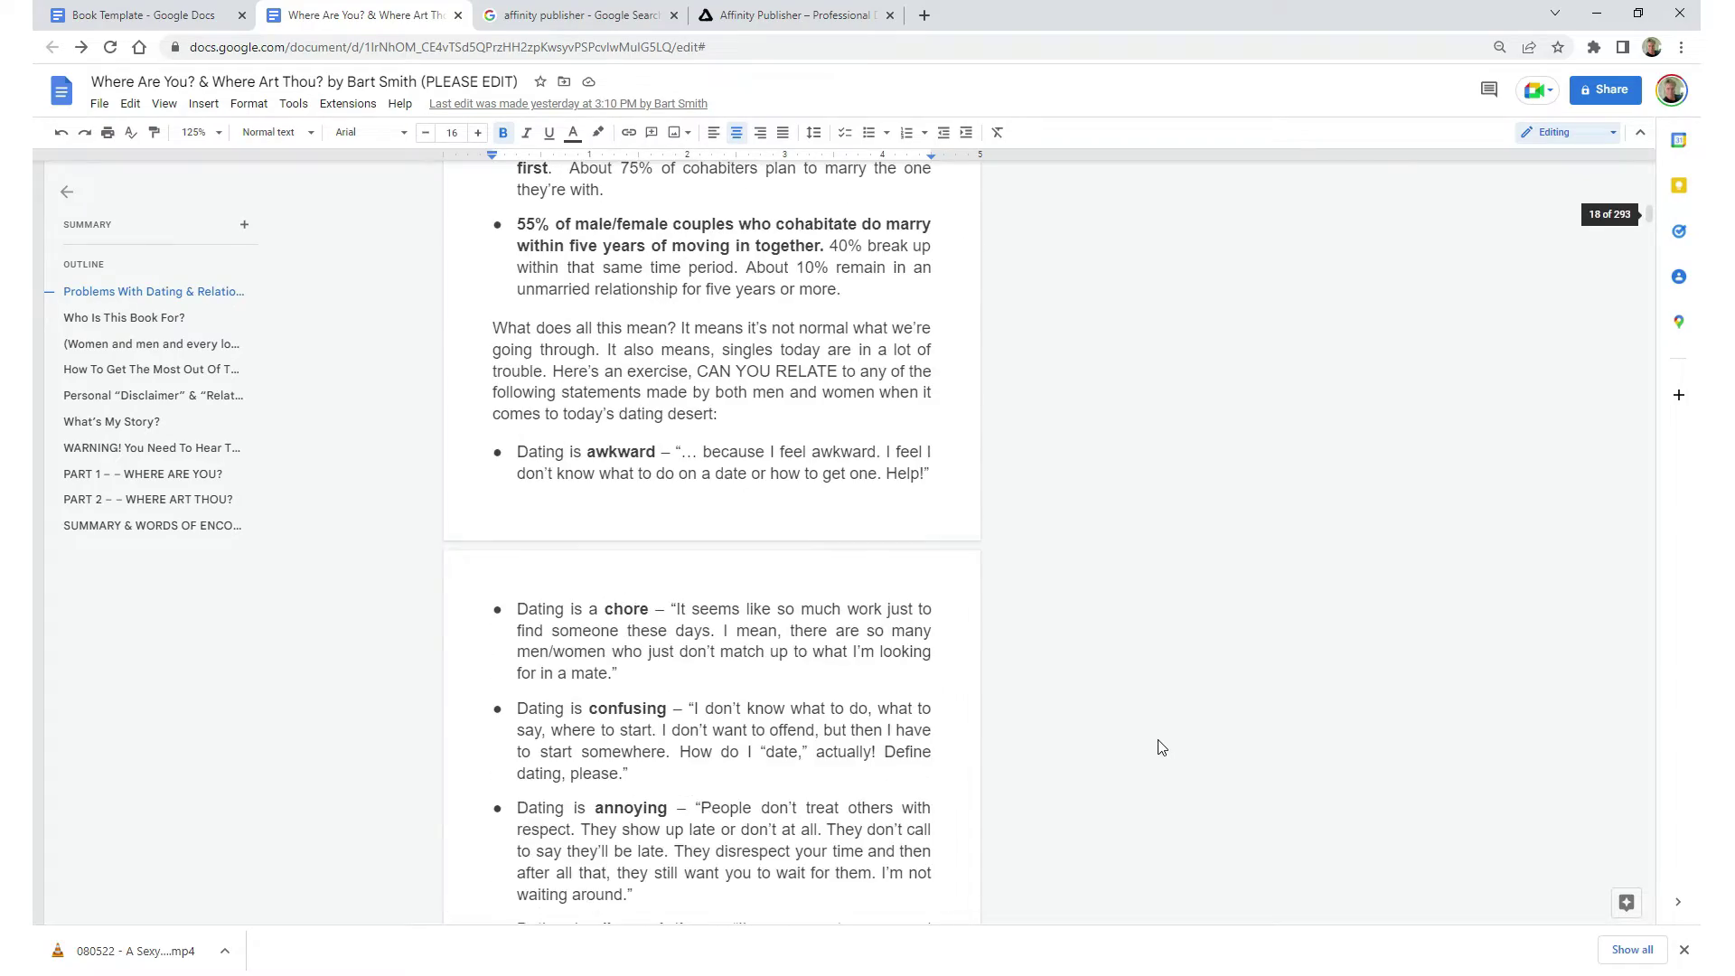
key(Page_Down)
key(Page_Down)
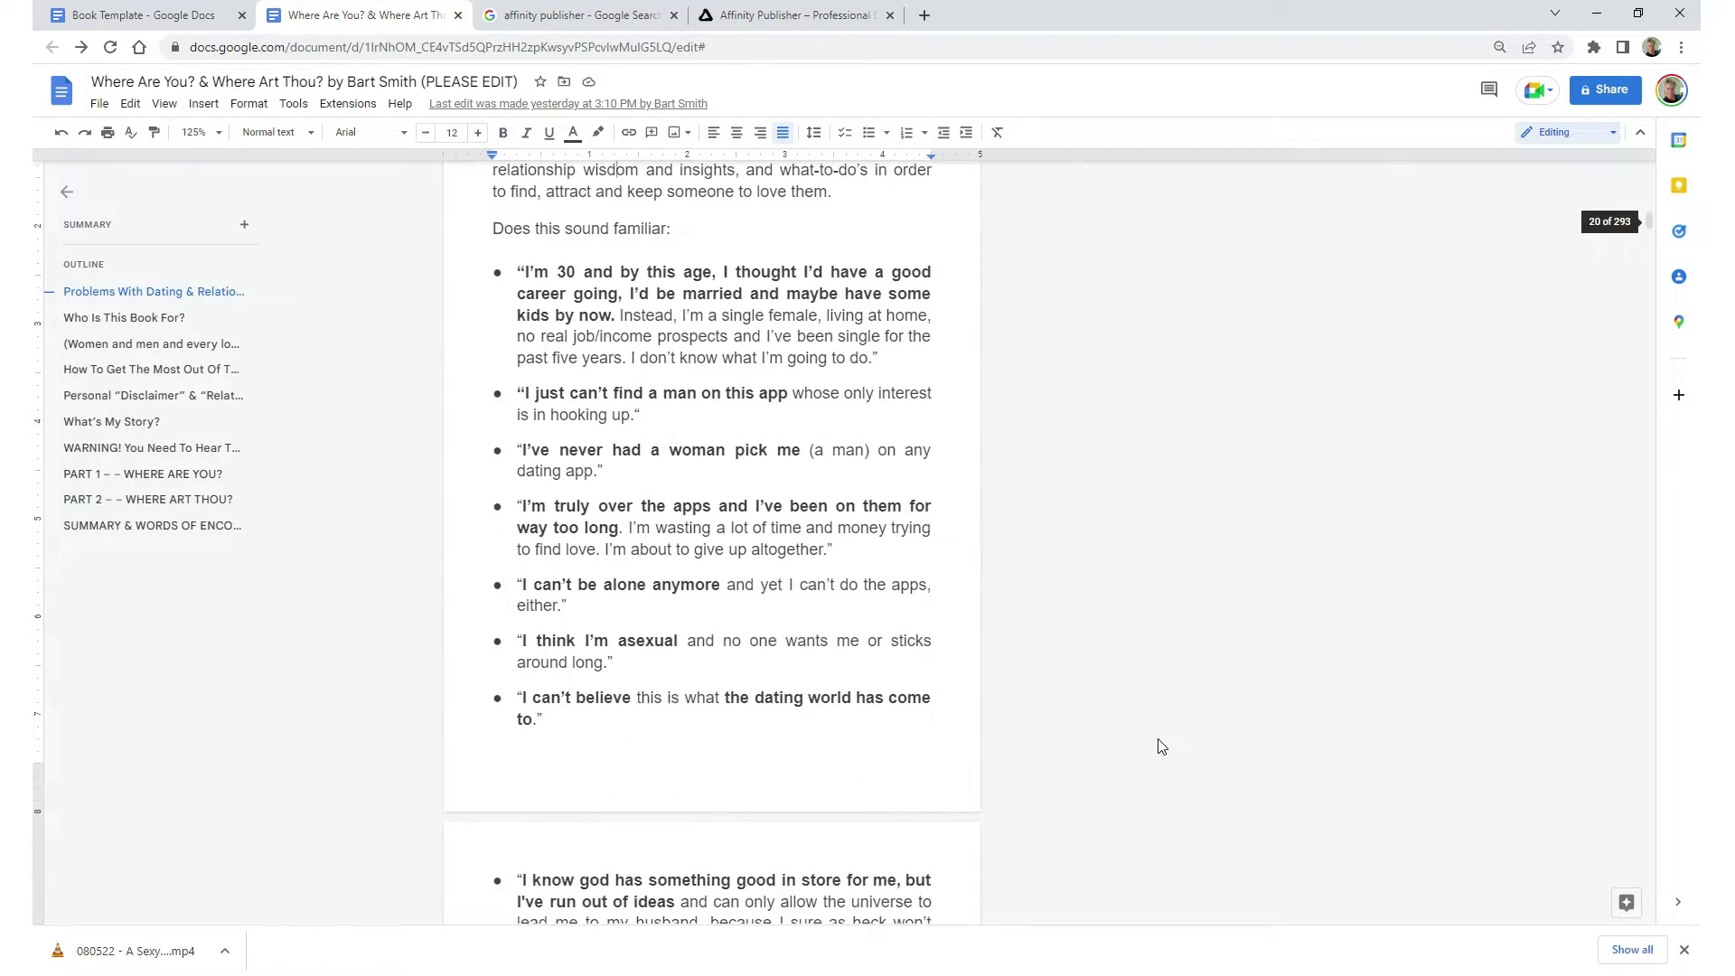
key(Page_Down)
key(Page_Down)
key(Page_Down)
key(Page_Down)
key(Page_Down)
key(Page_Down)
key(Page_Down)
key(Page_Down)
key(Page_Down)
scroll(1161, 745, down, 6)
scroll(1162, 745, down, 12)
key(Page_Down)
key(Page_Down)
key(Page_Down)
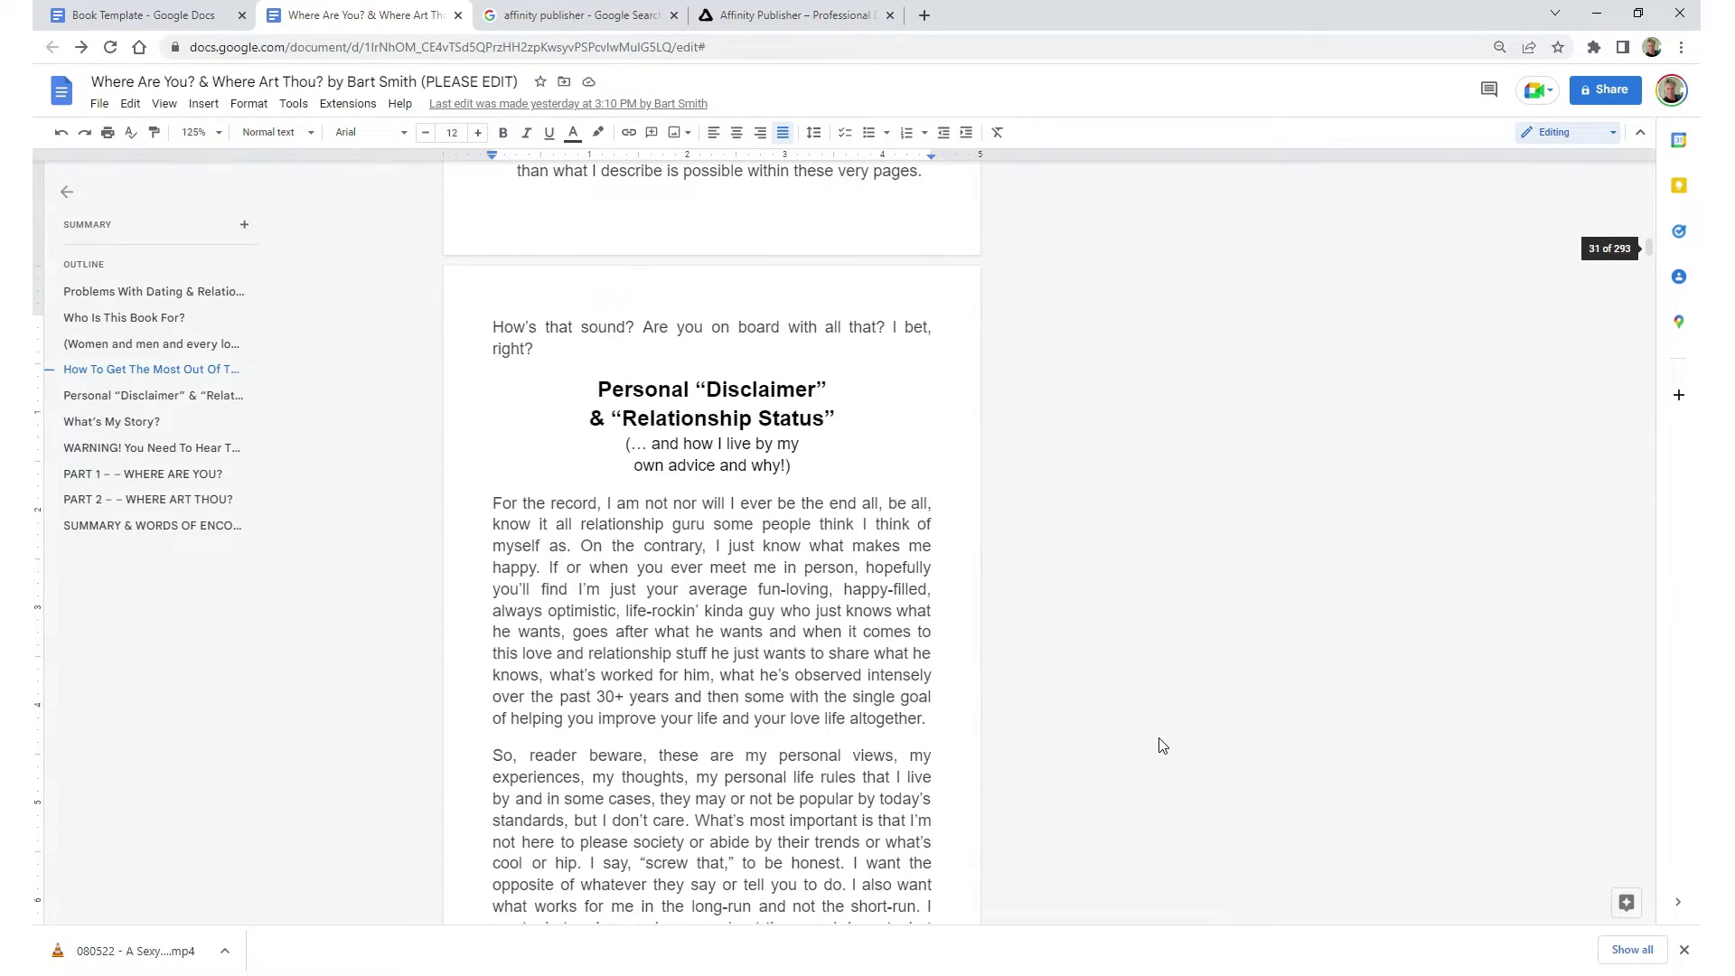
scroll(1162, 746, down, 13)
scroll(1162, 745, down, 13)
key(Page_Down)
key(Page_Down)
key(Page_Down)
key(Page_Down)
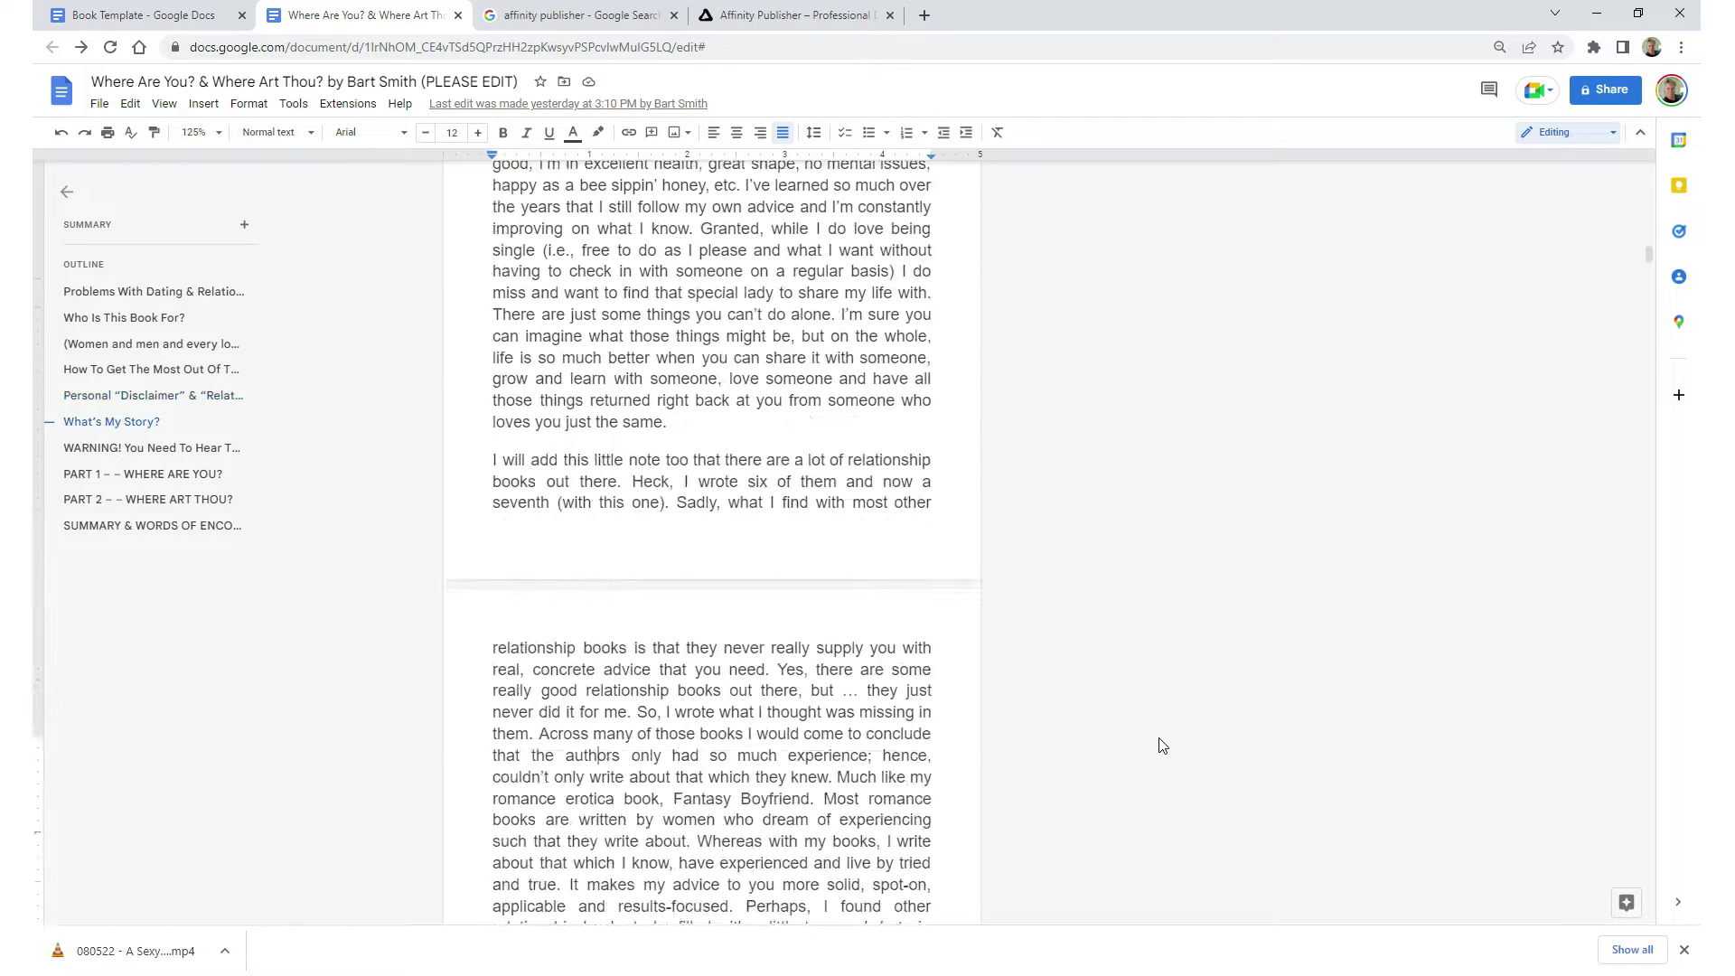
key(Page_Down)
key(Page_Down)
key(Page_Down)
key(Page_Down)
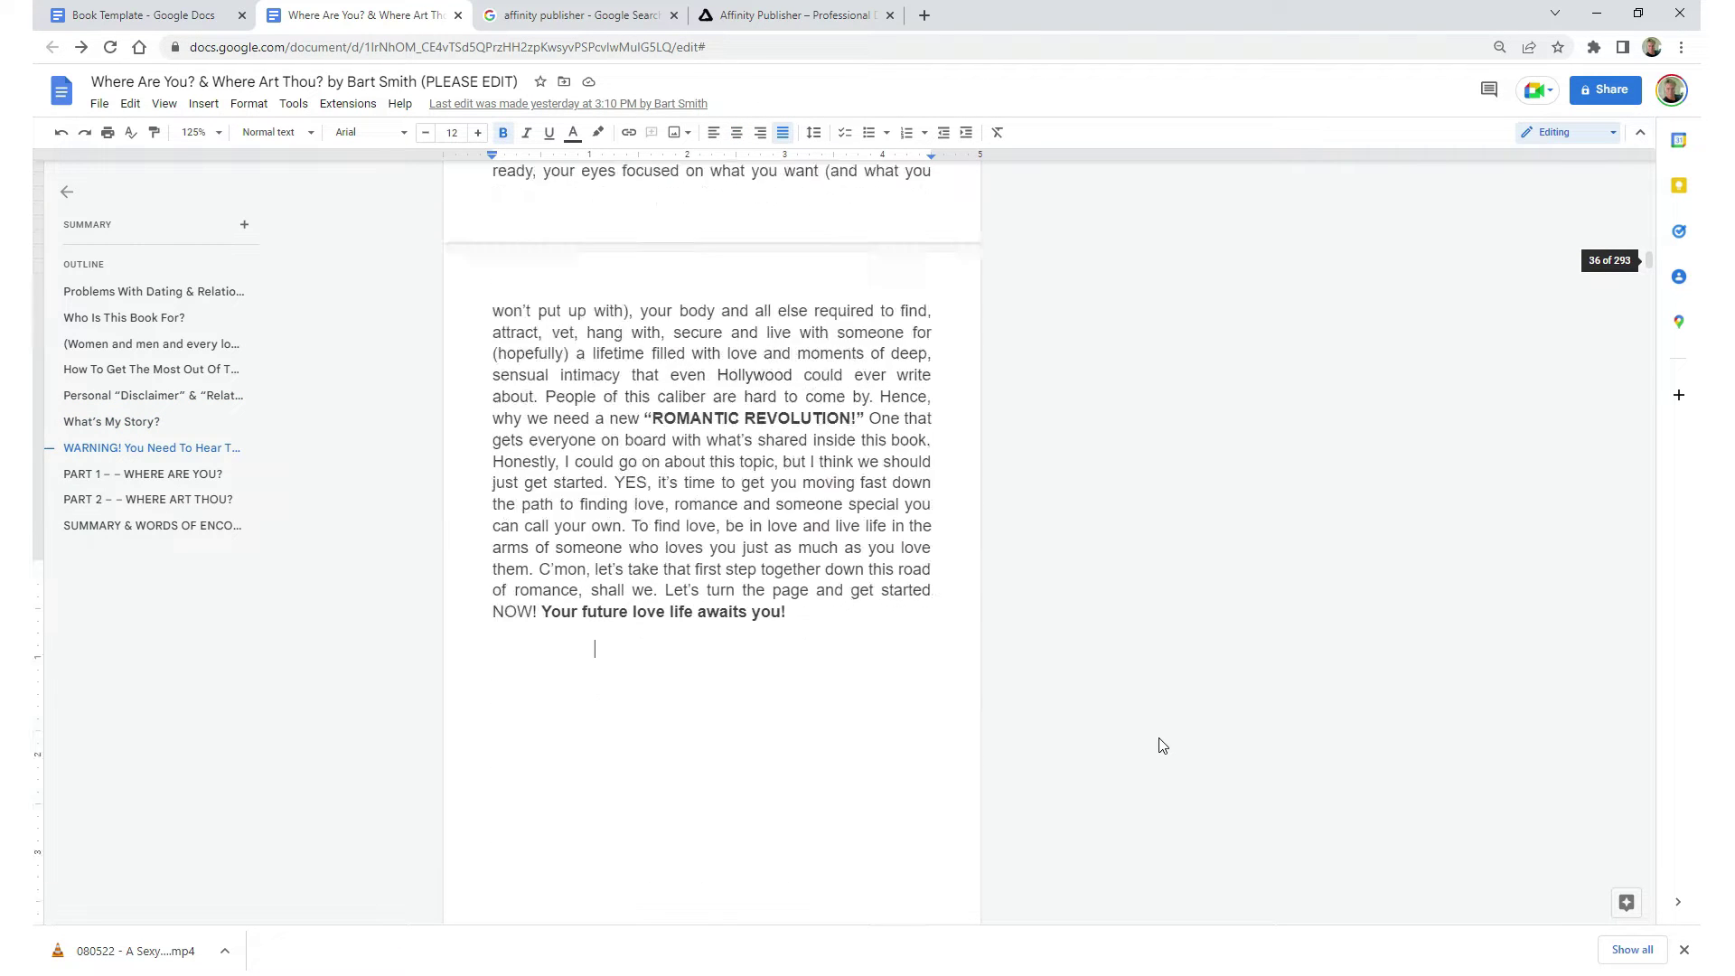
Look through the Part 1 title page and the opening Part 1.1 sections to examine the manuscript's heading and body layout
scroll(1162, 746, up, 2)
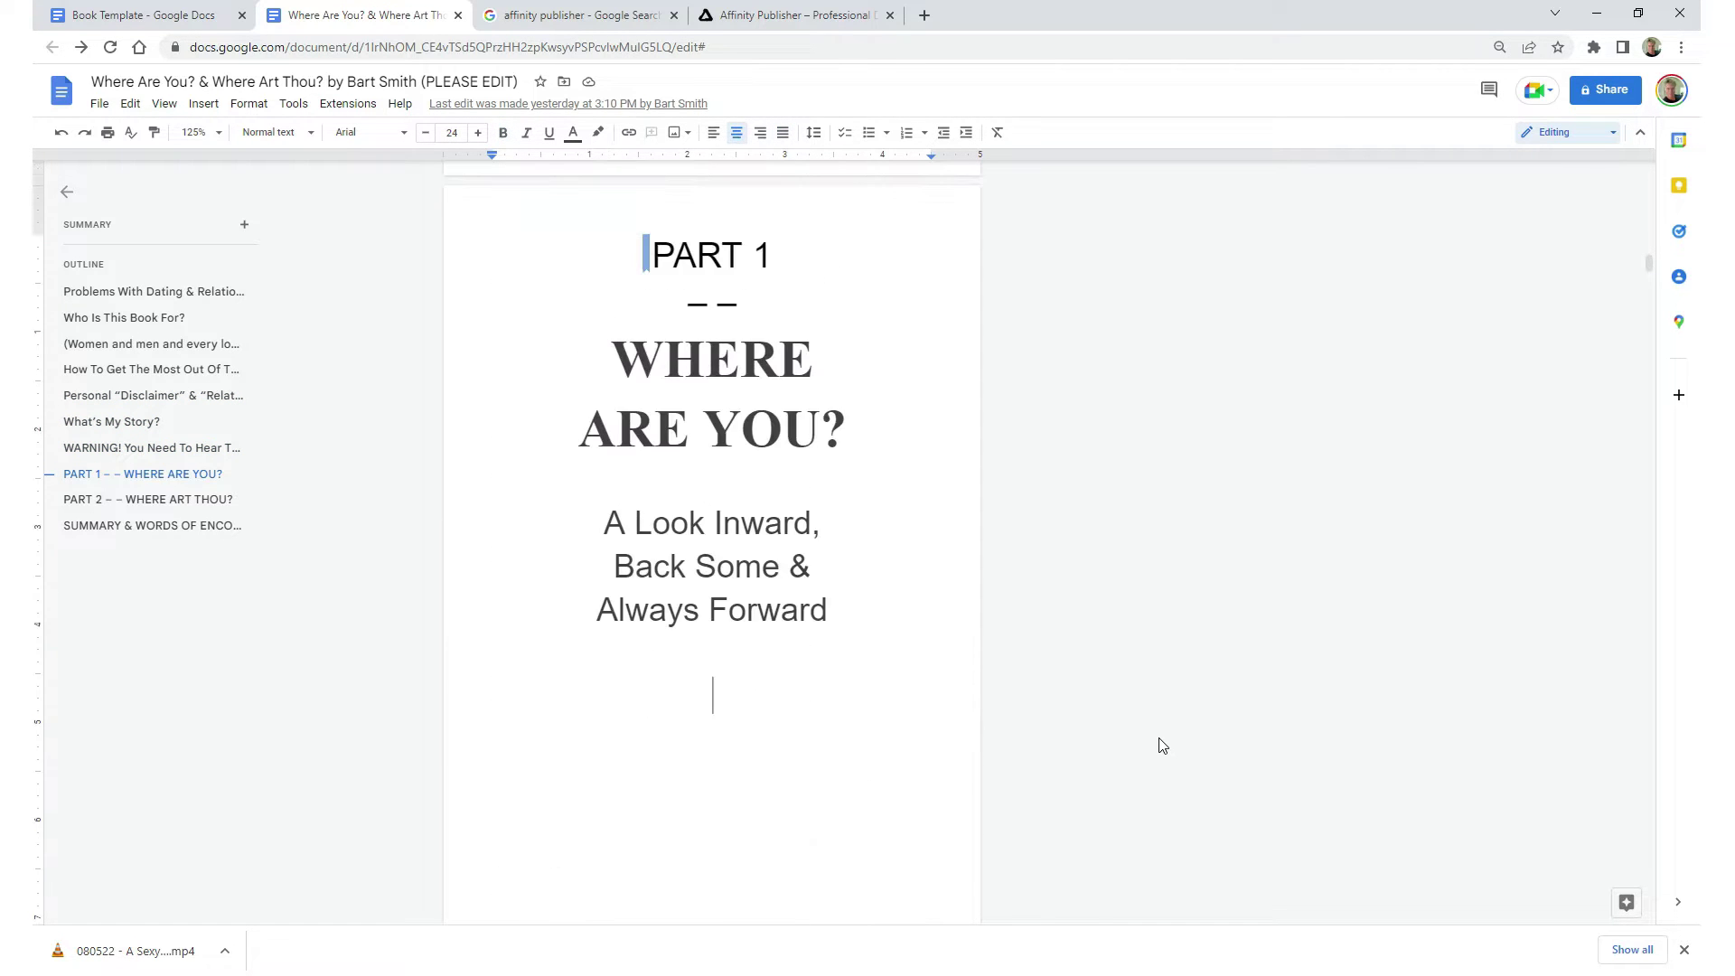
scroll(1162, 746, down, 13)
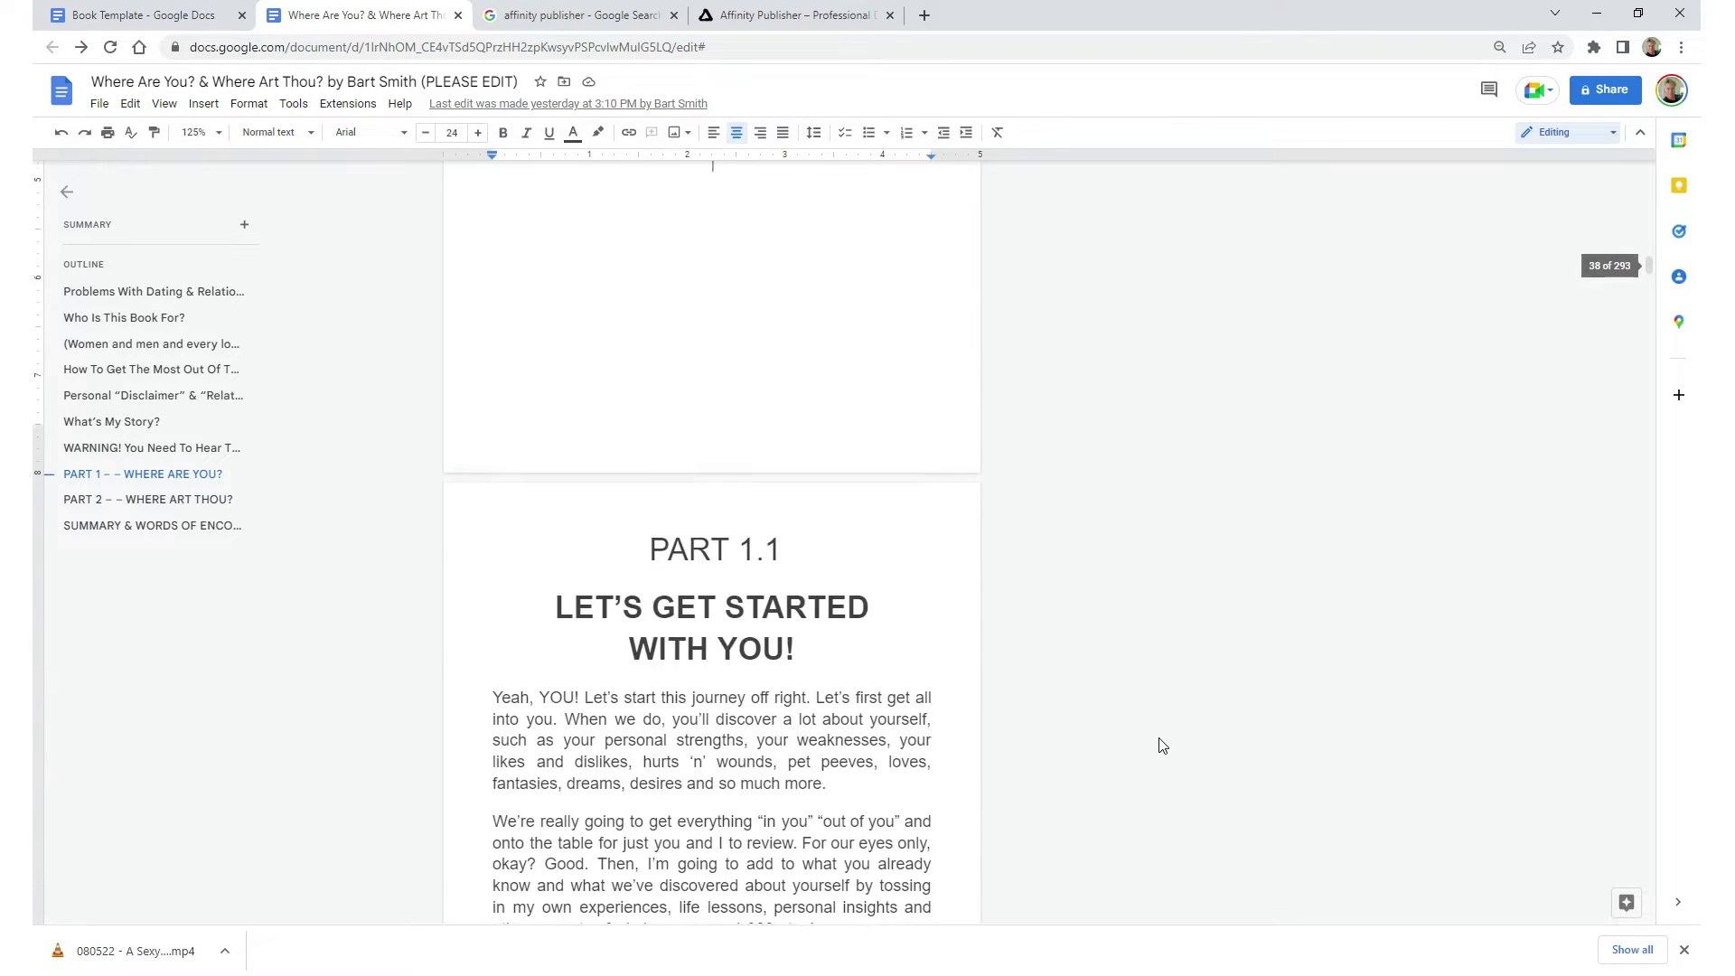
scroll(1161, 746, down, 13)
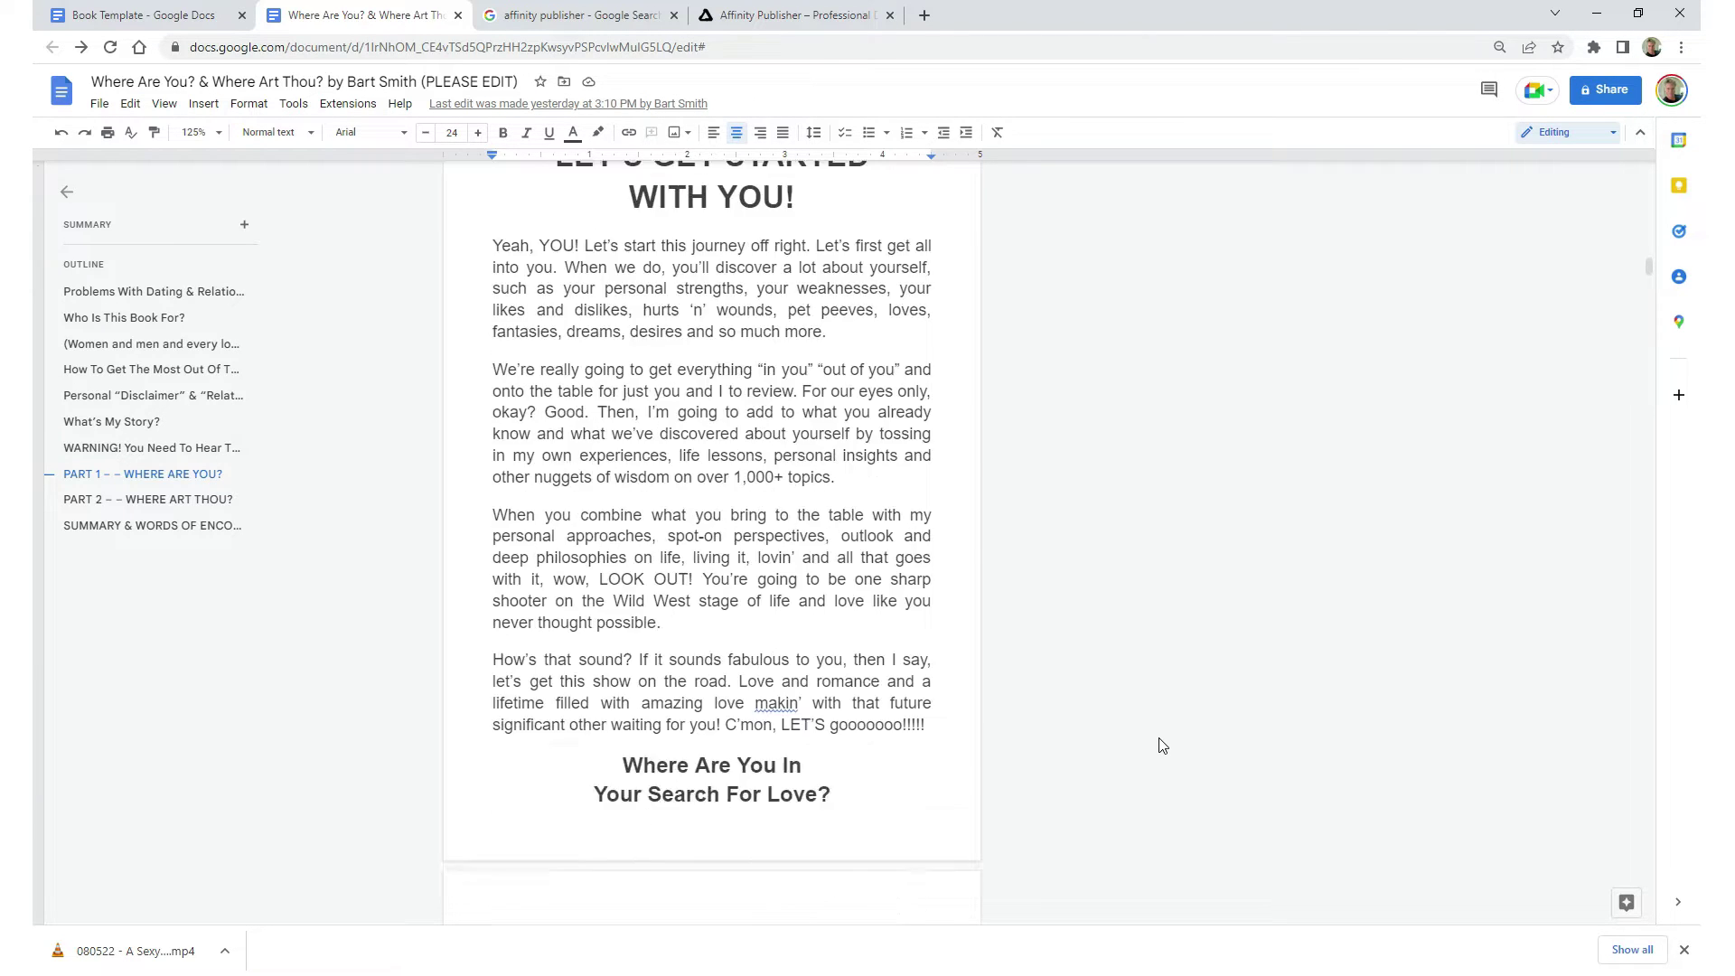
scroll(1162, 745, down, 10)
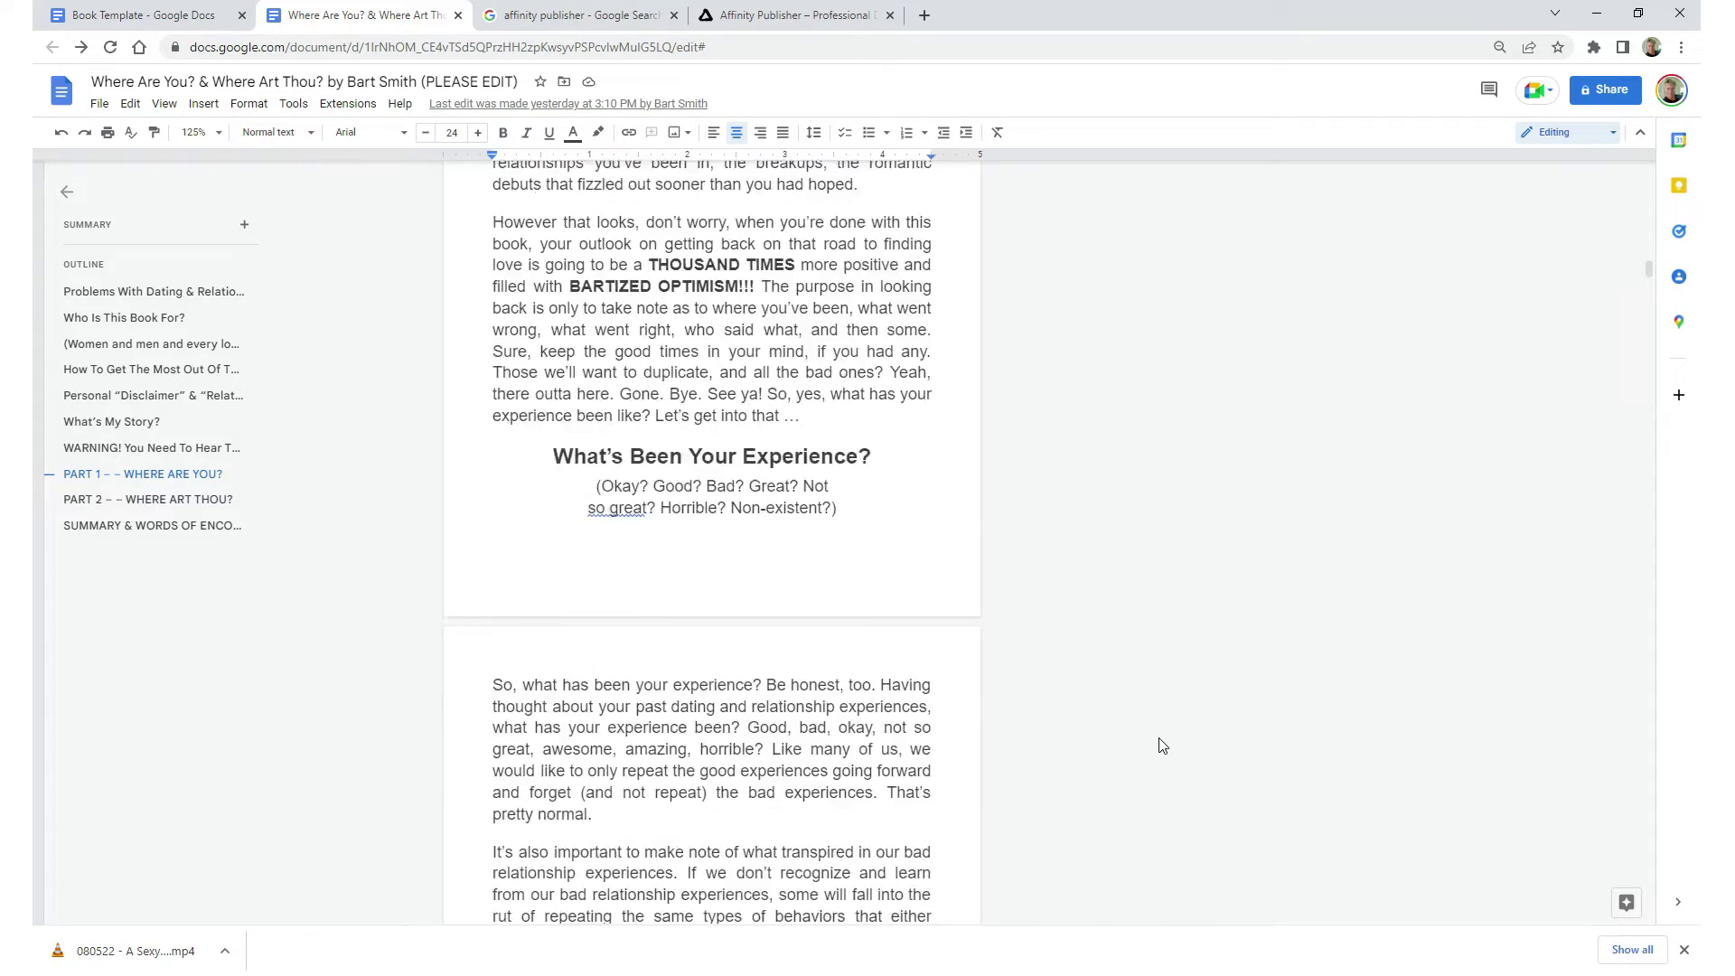
scroll(1162, 745, down, 6)
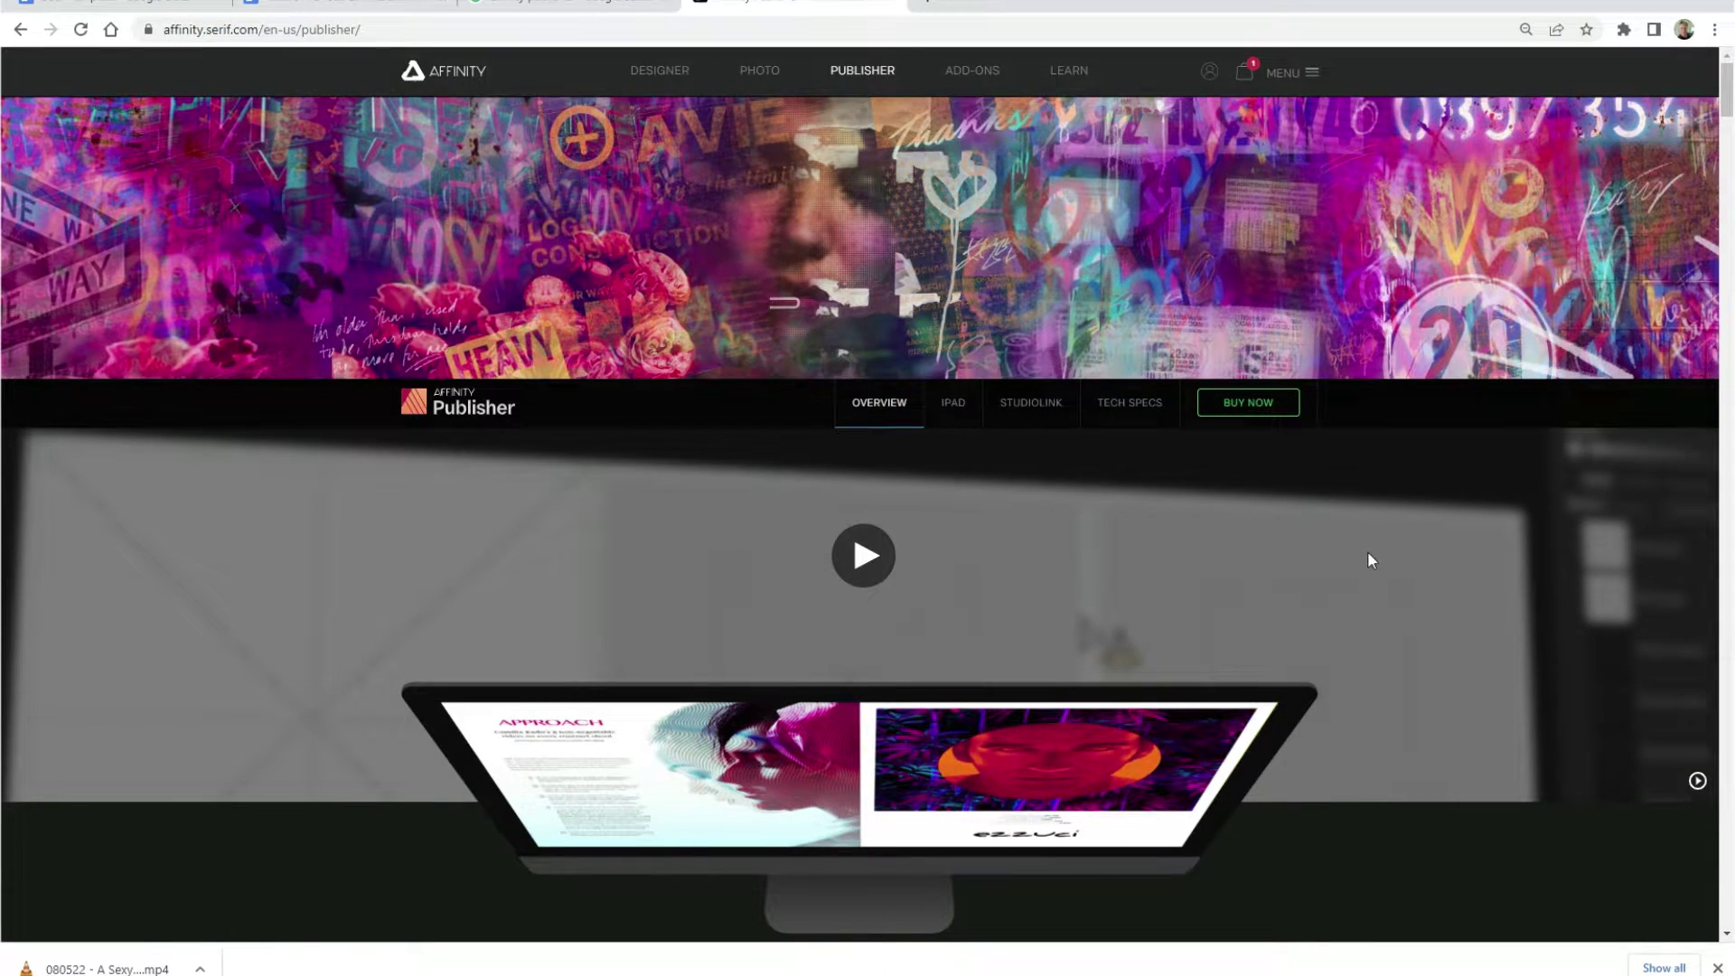
Look over the Affinity Publisher product page and the book template's front pages, from the copyright notice to the author's message
scroll(1368, 555, down, 20)
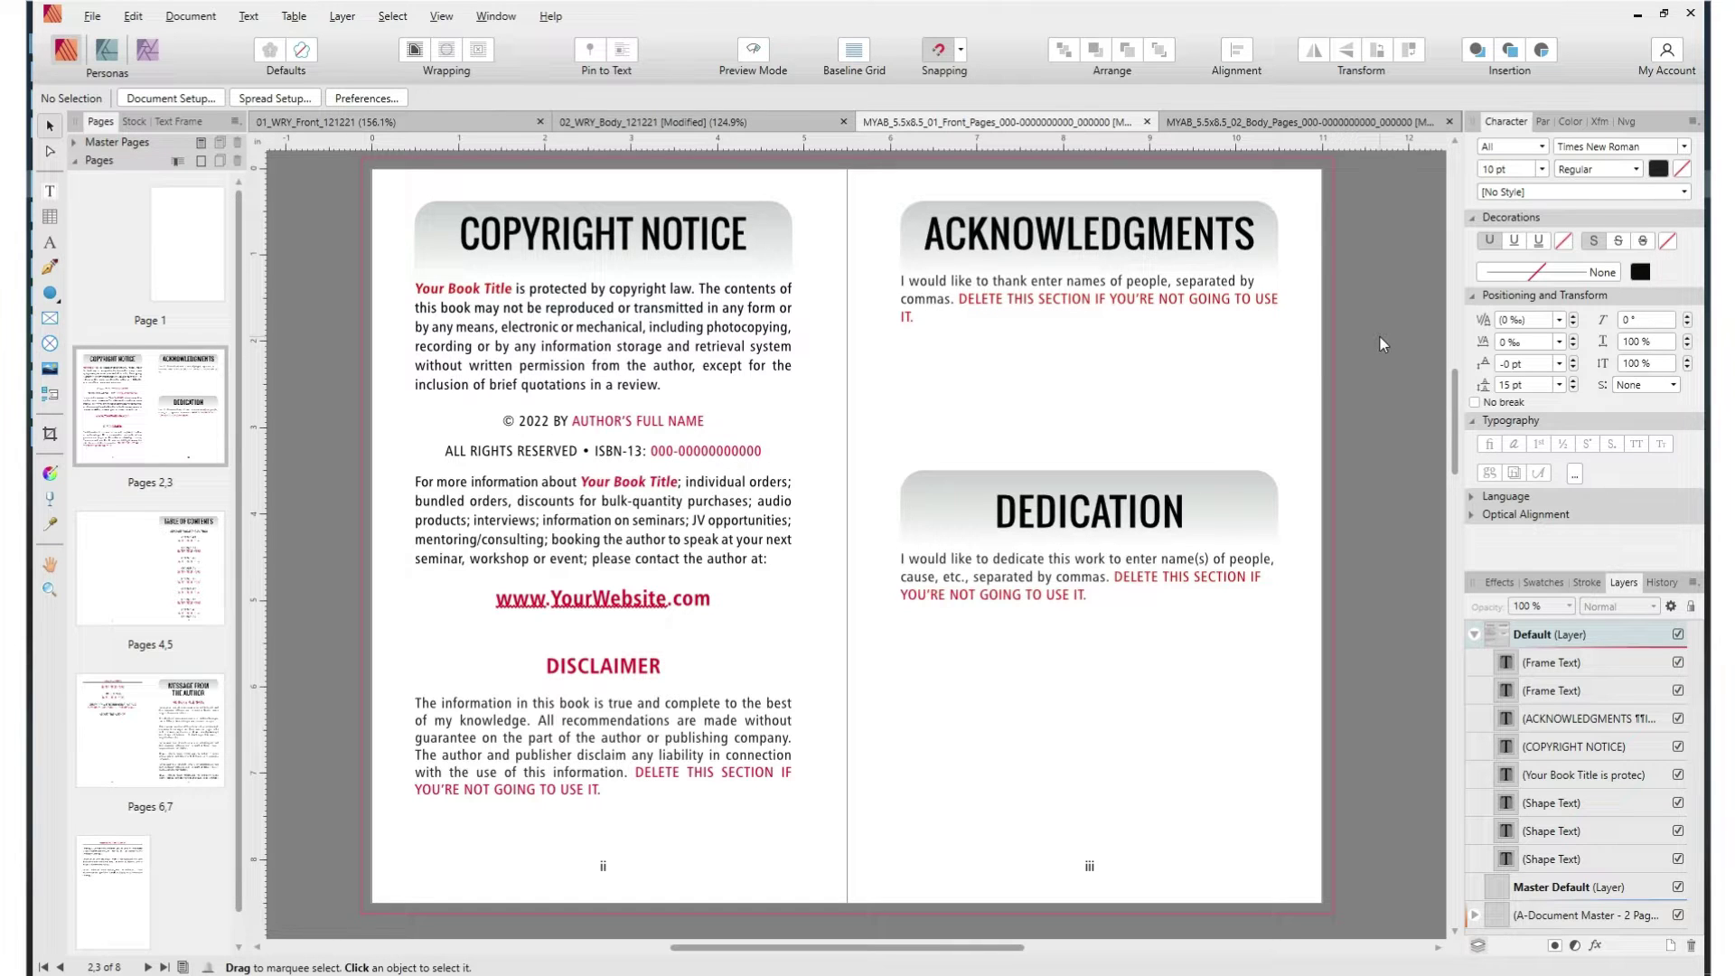
scroll(1380, 344, down, 1)
scroll(1381, 344, down, 1)
scroll(1380, 344, down, 5)
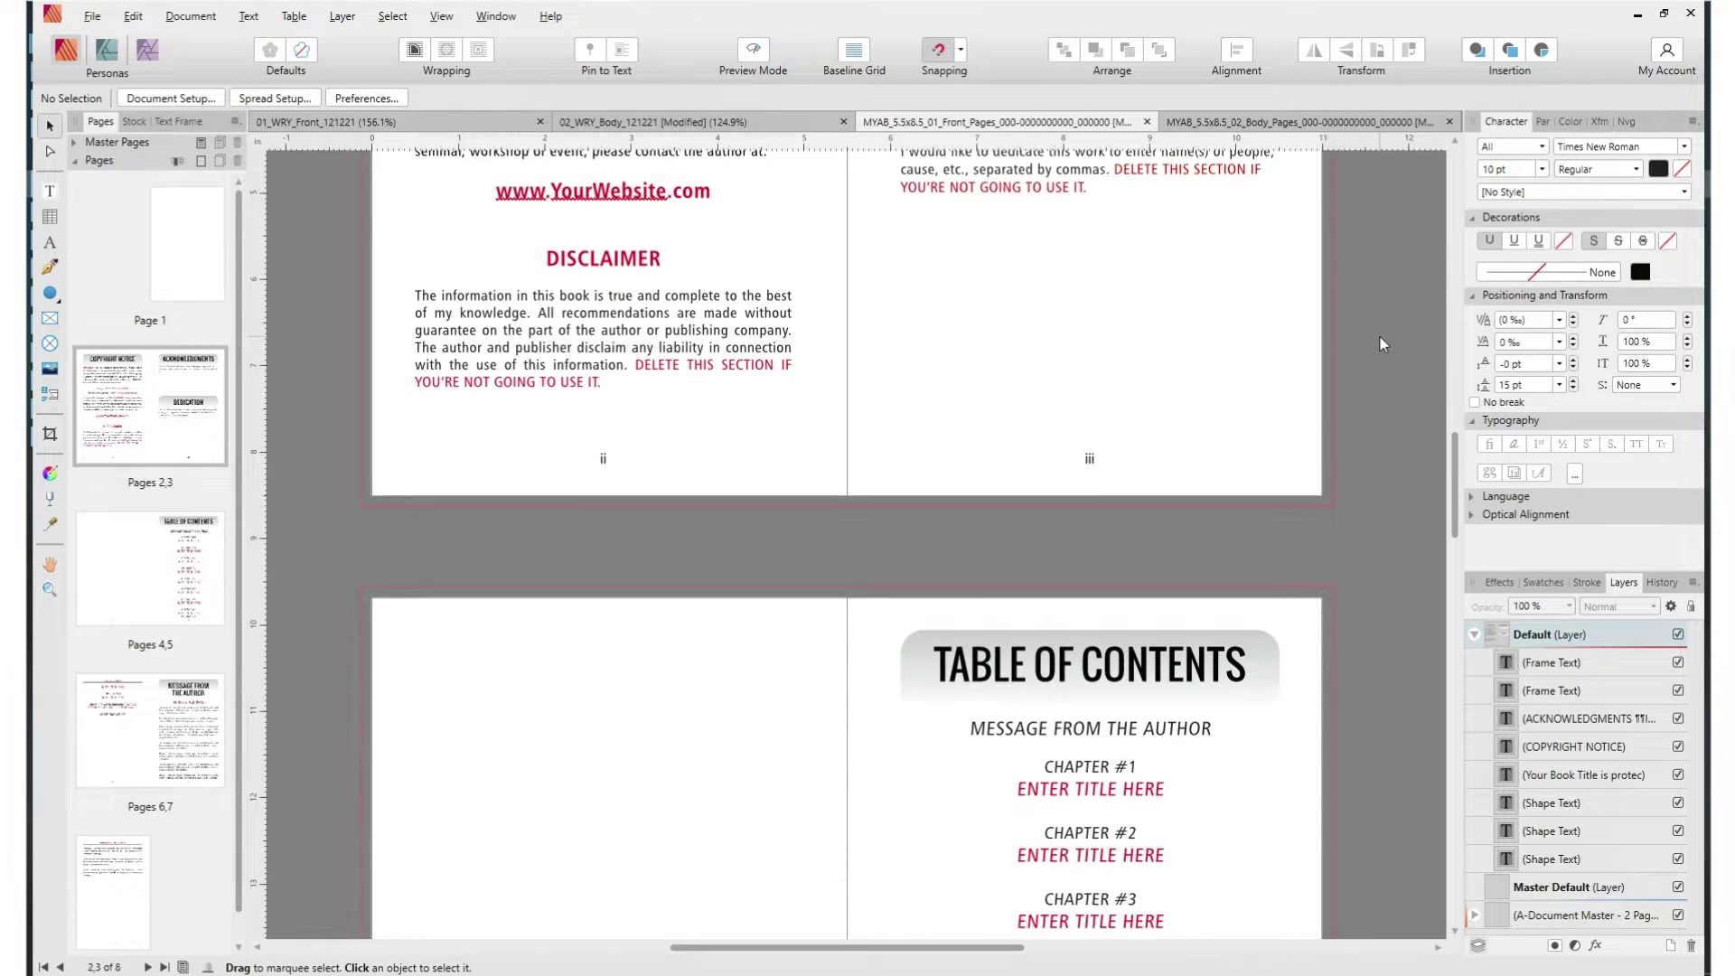
scroll(1381, 344, down, 2)
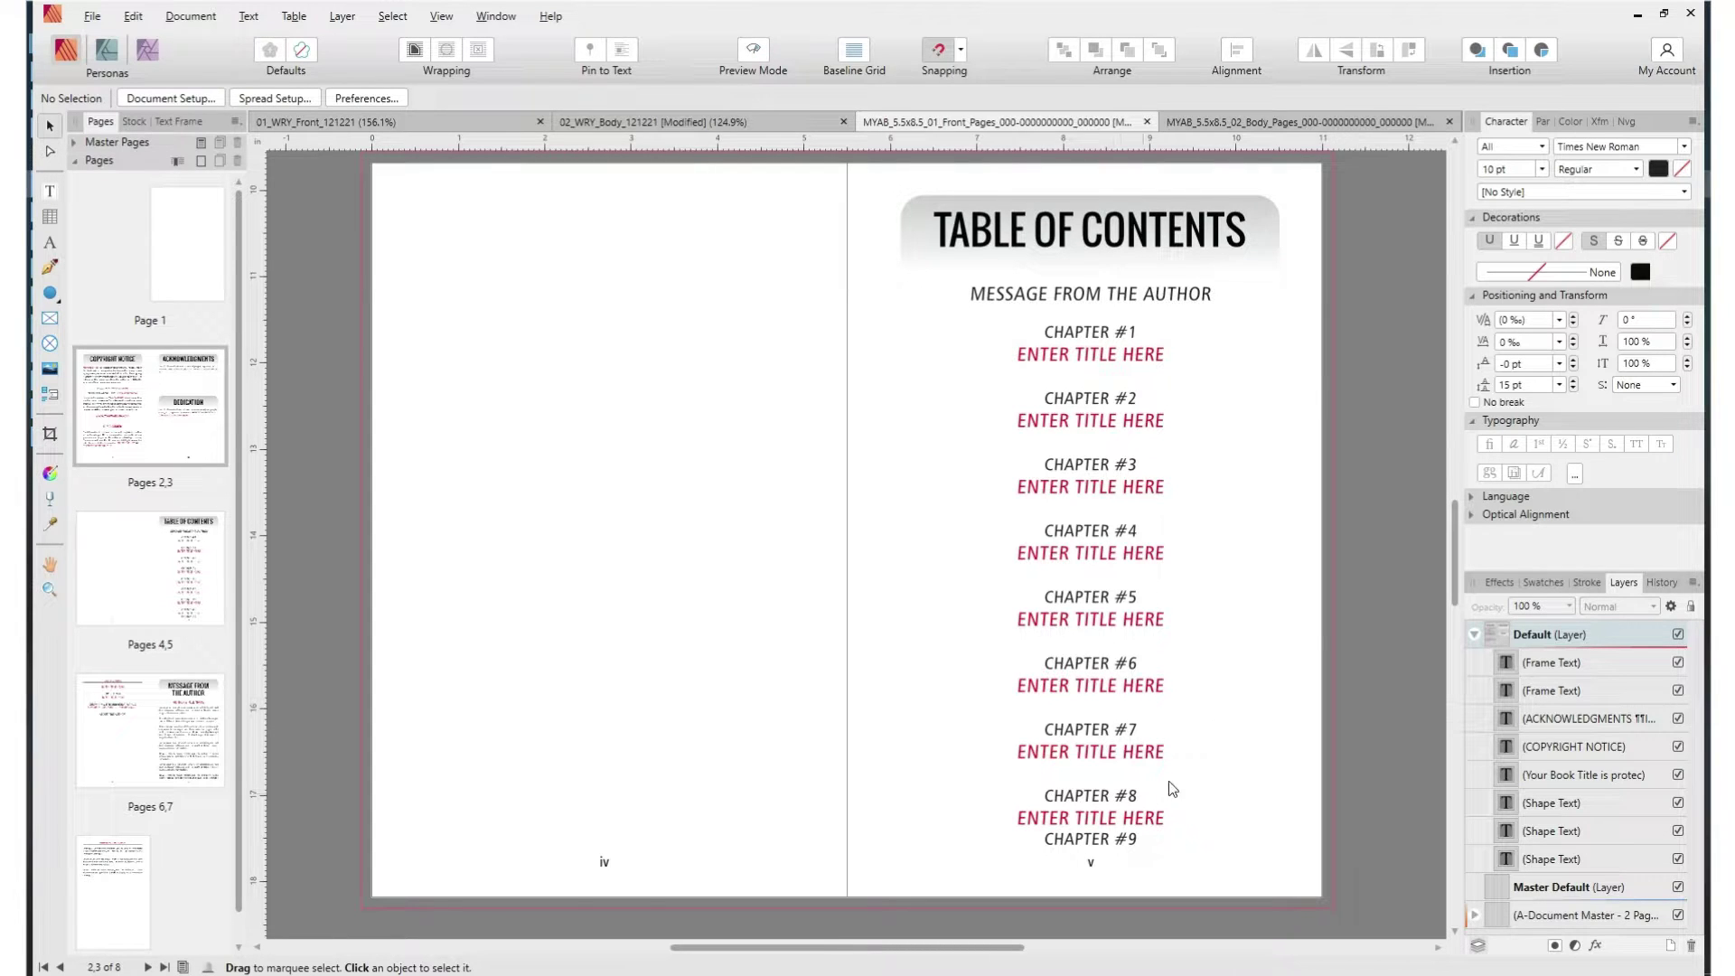
scroll(1363, 620, down, 5)
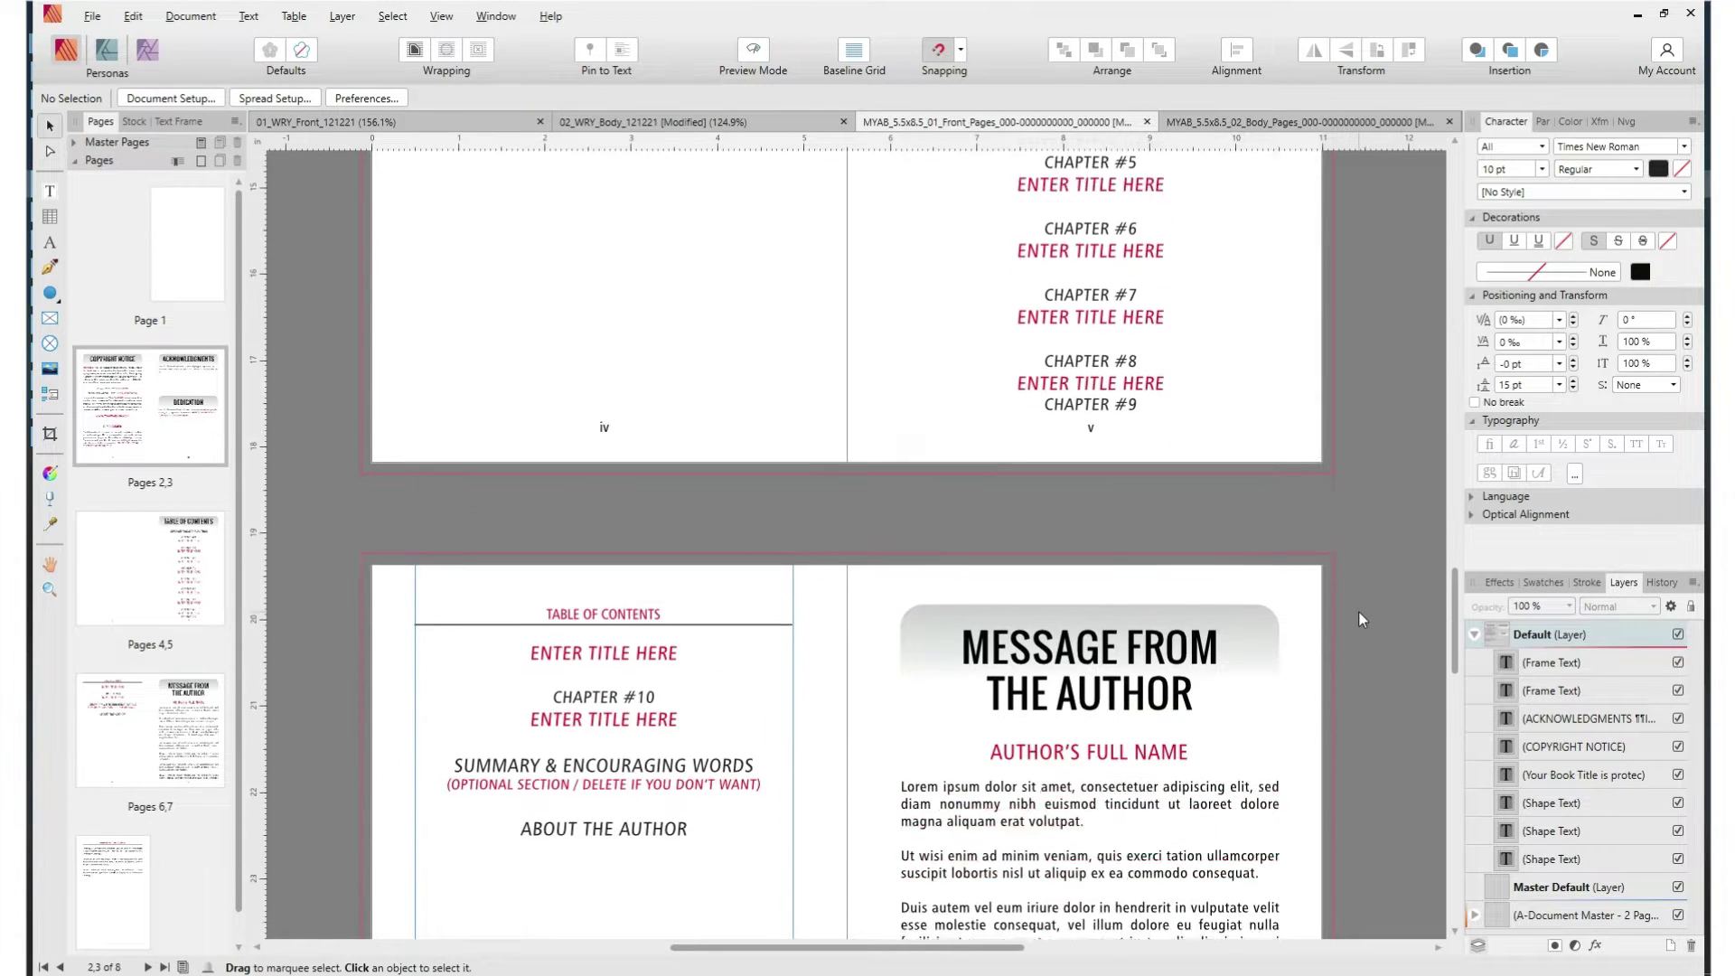
scroll(1358, 612, down, 3)
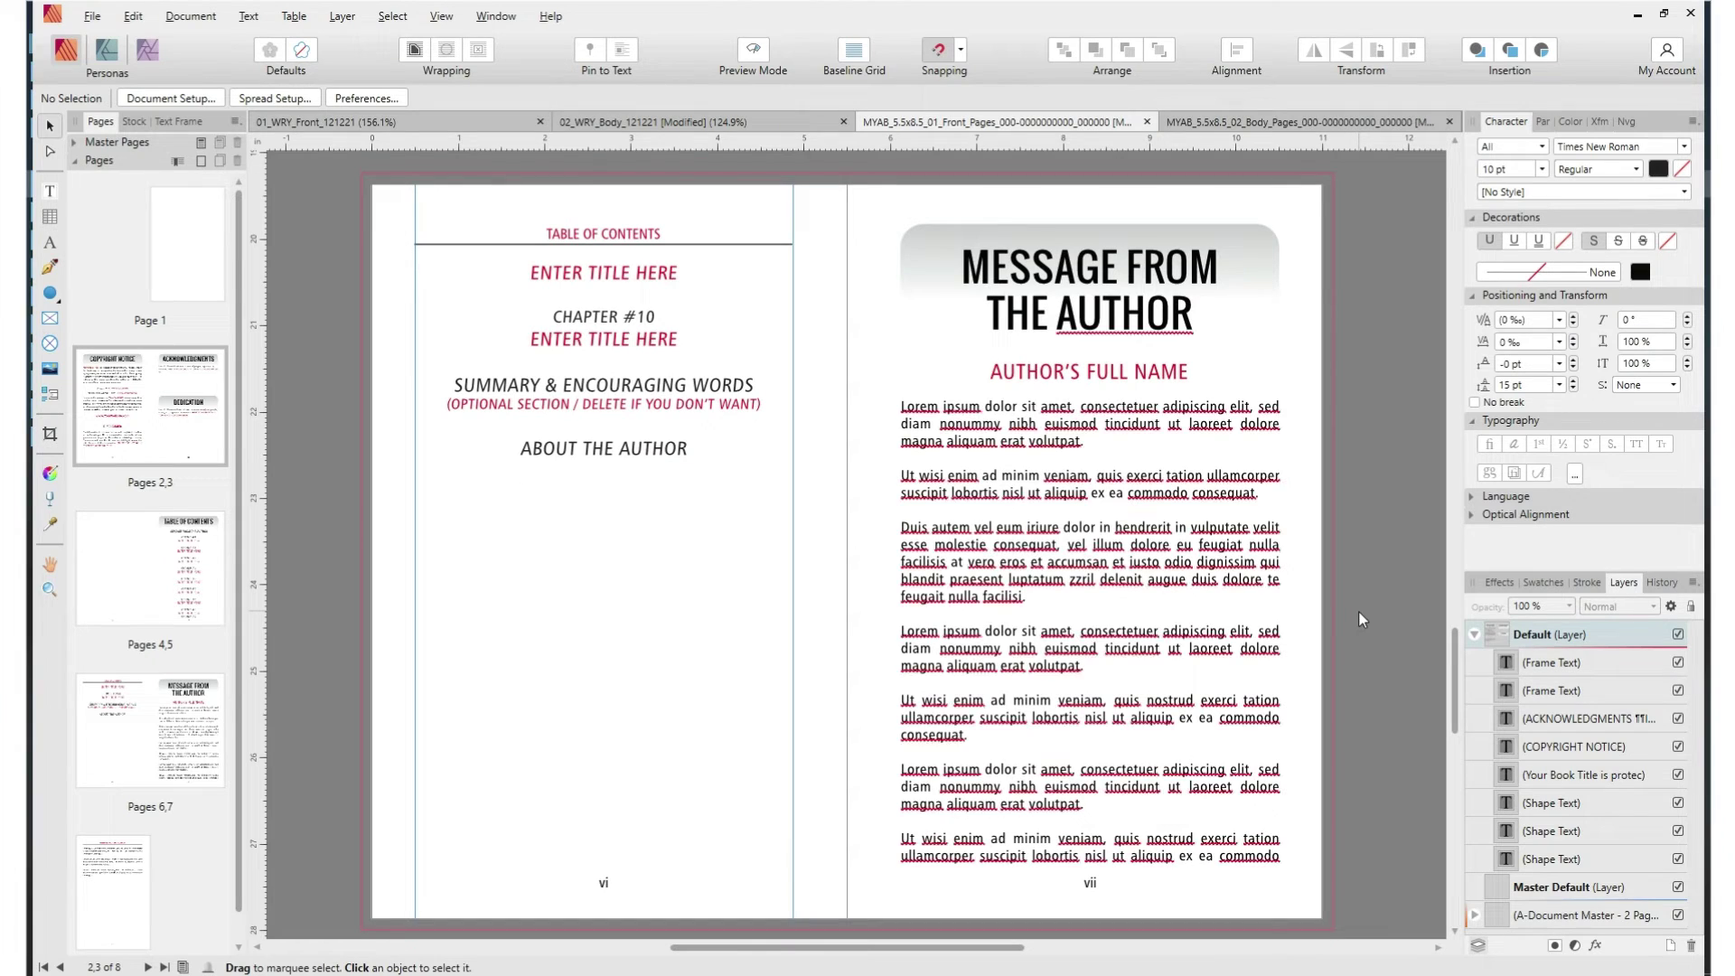
scroll(1357, 611, up, 5)
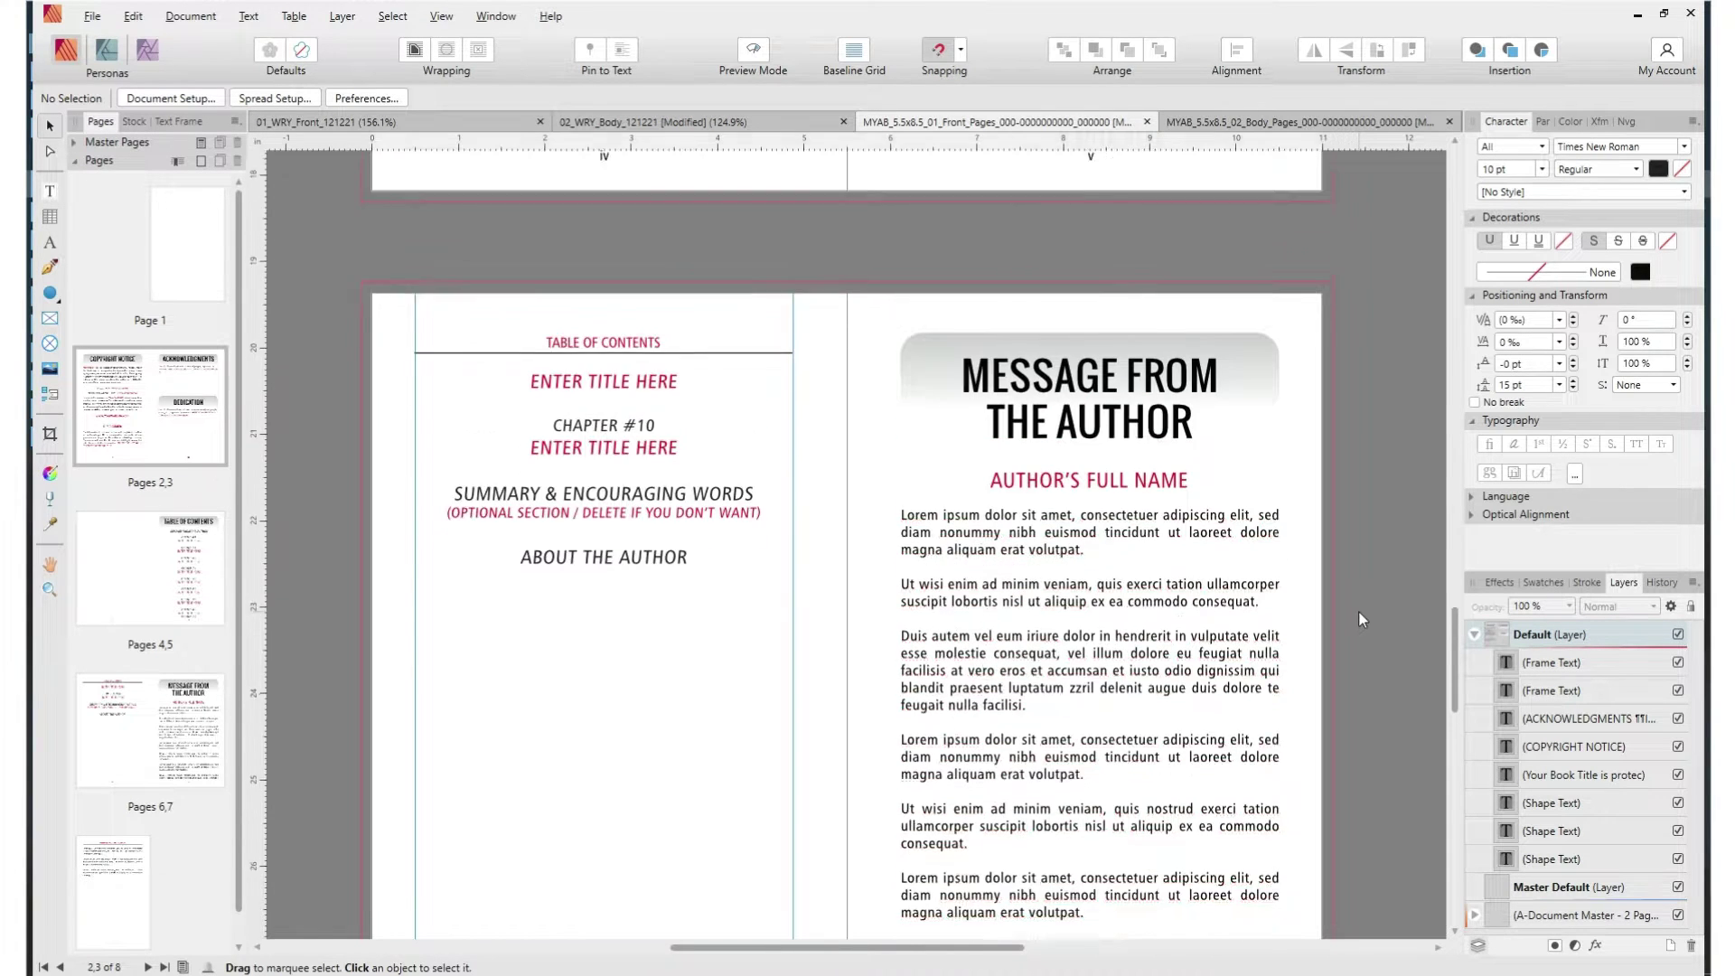
scroll(1364, 606, up, 3)
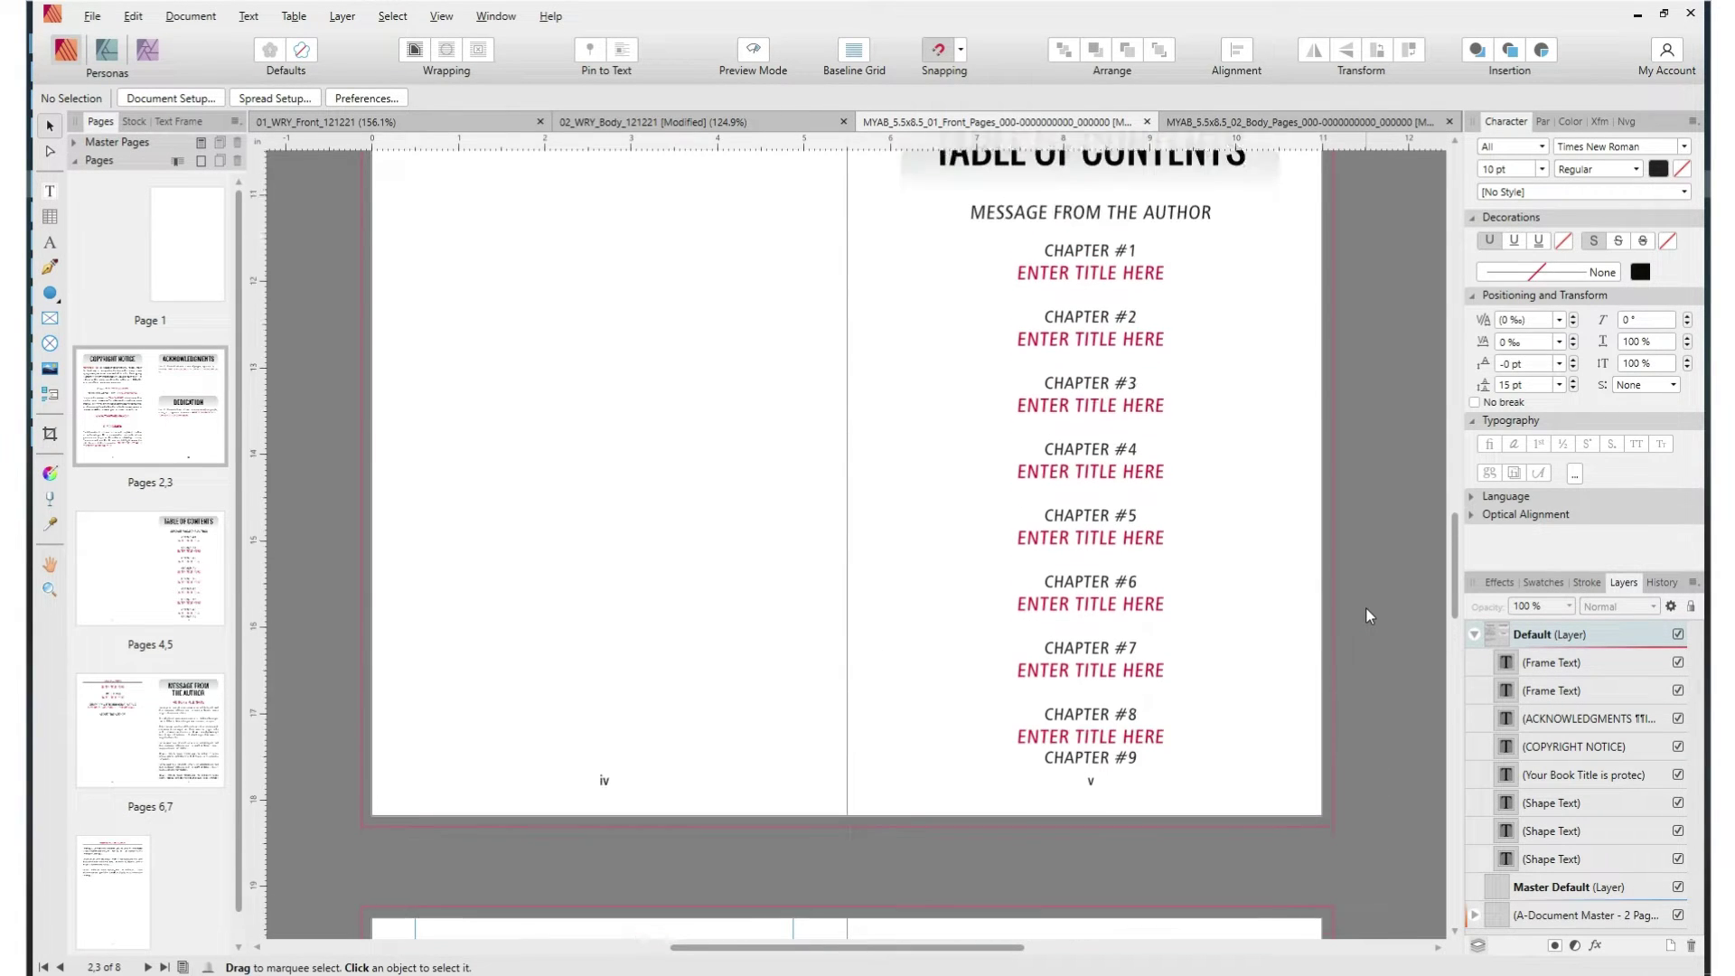
scroll(1364, 606, up, 7)
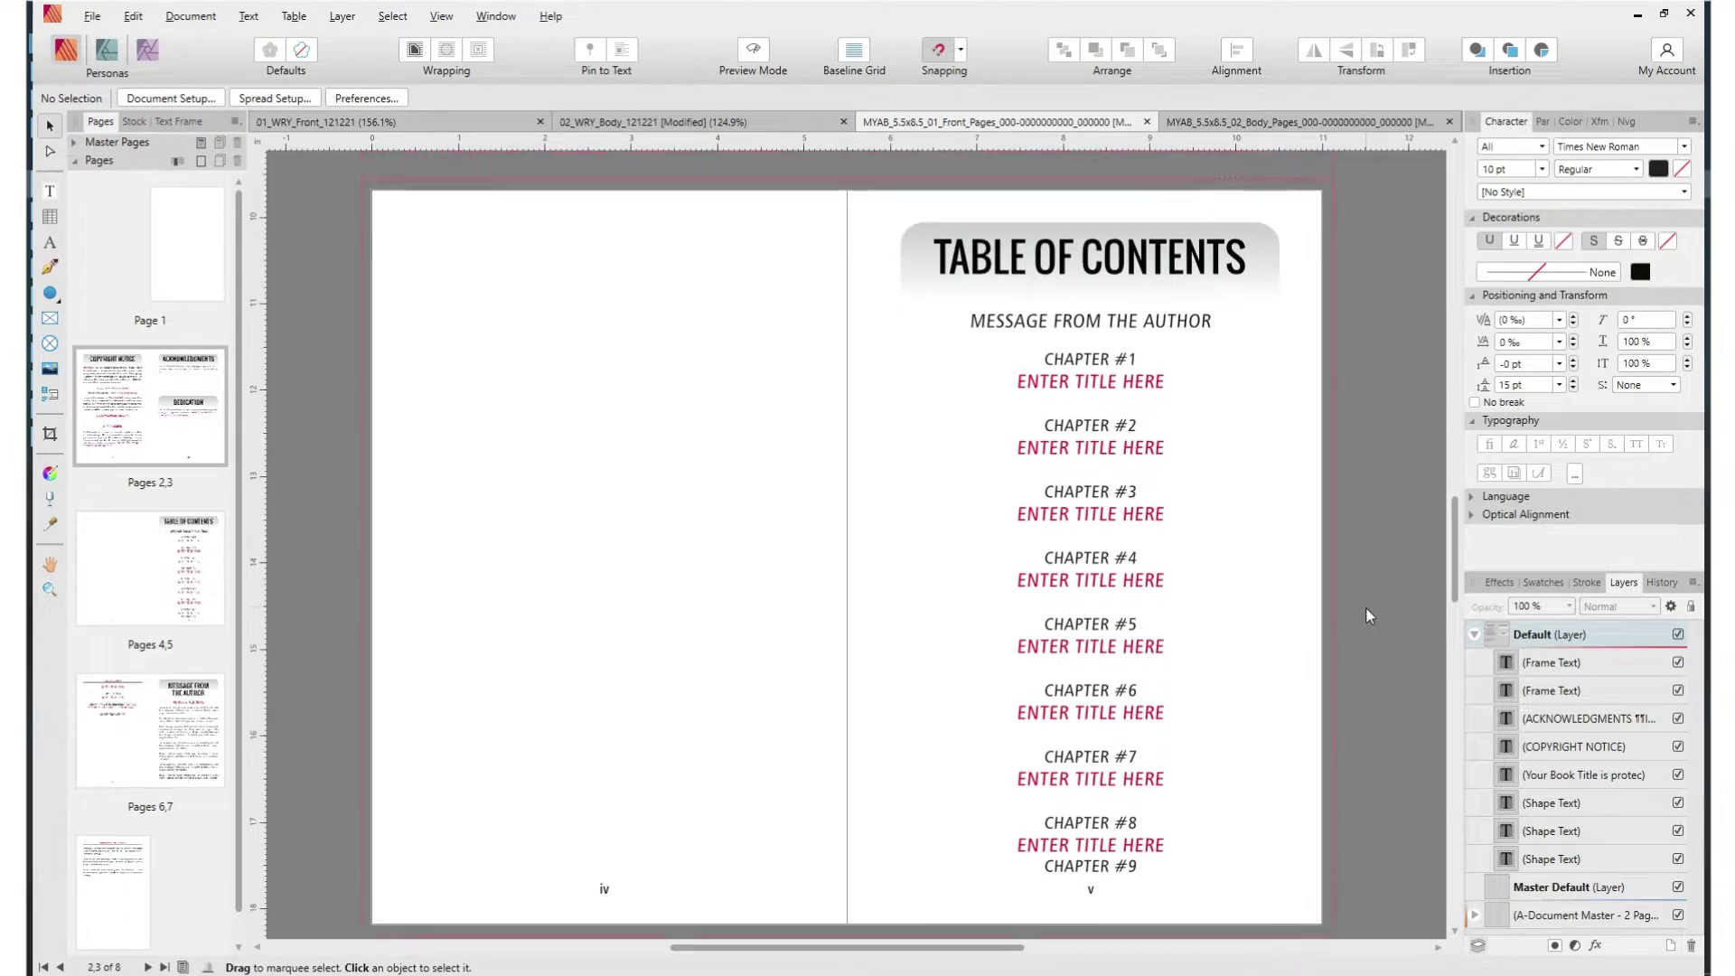
scroll(1365, 606, up, 3)
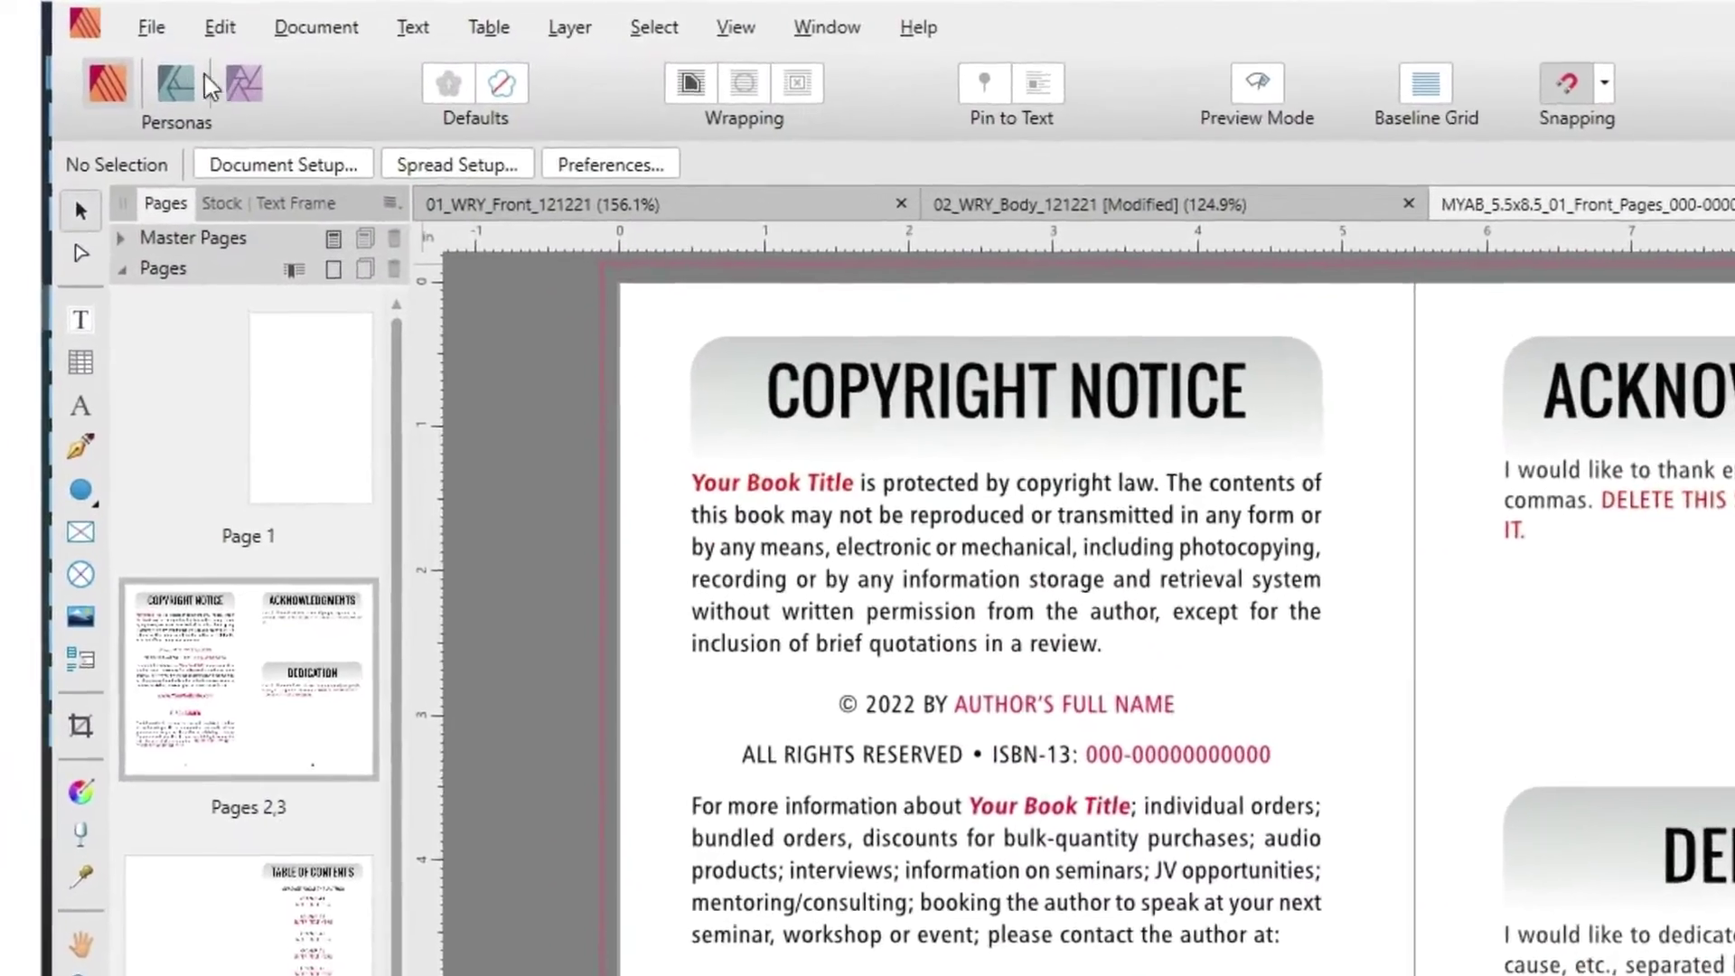
Review the page dimensions and margins for all spreads in Spread Setup and accept the settings
click(152, 28)
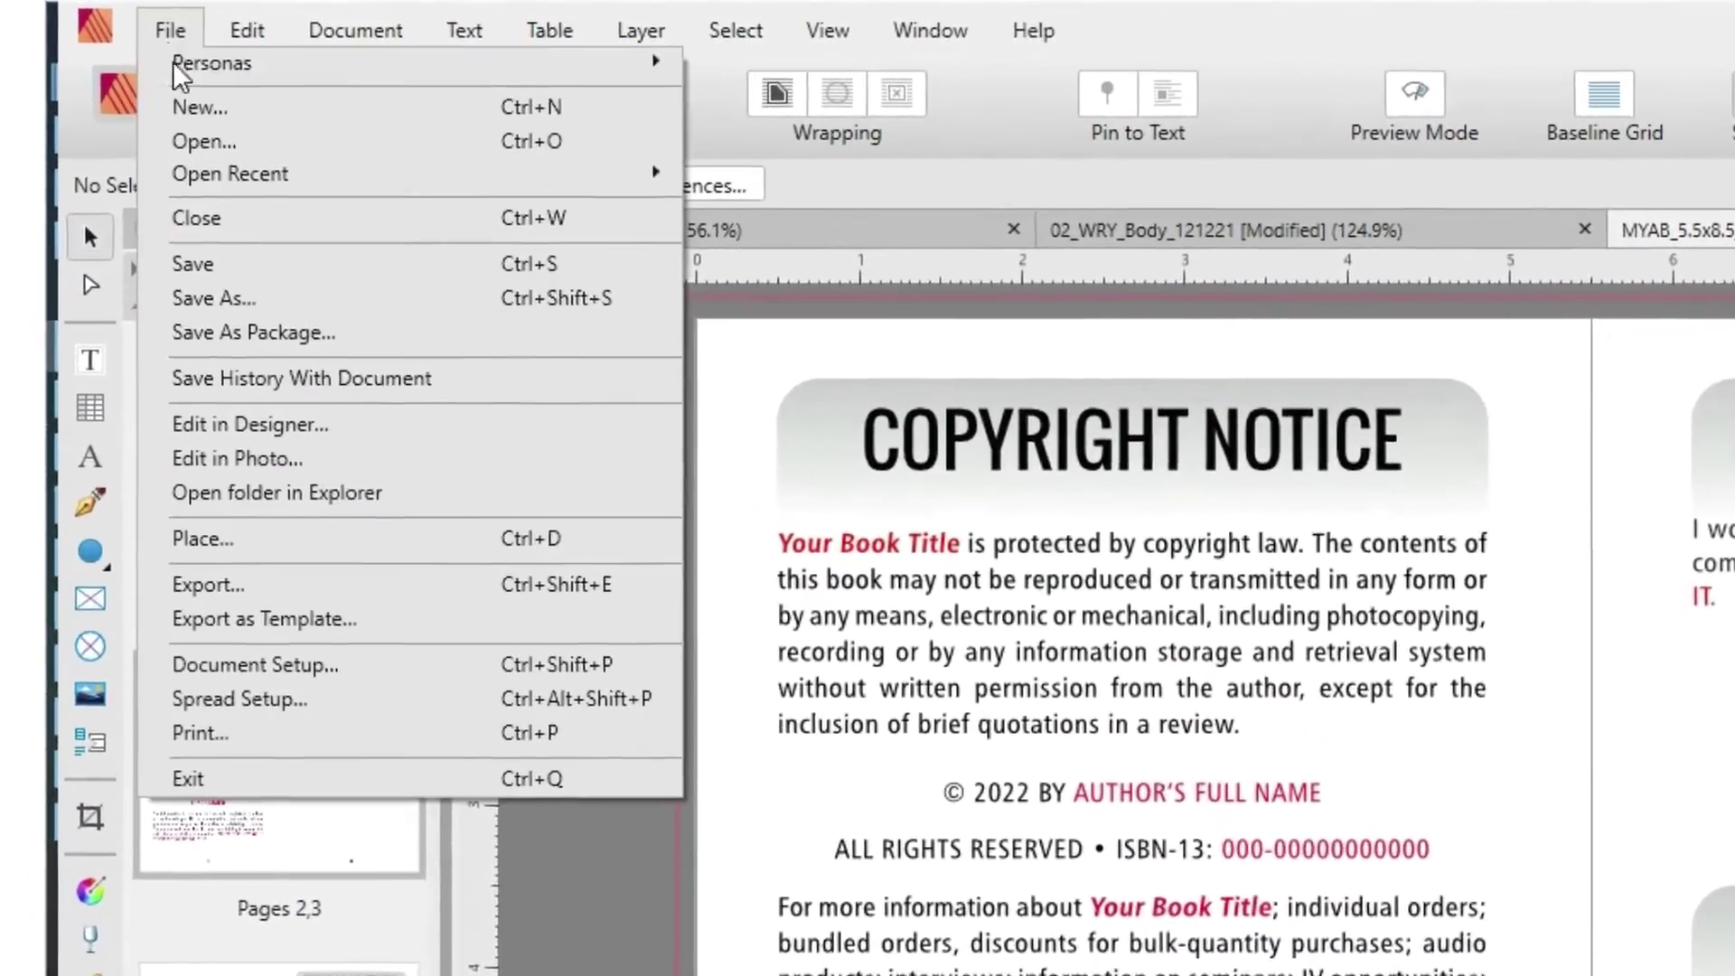
click(271, 618)
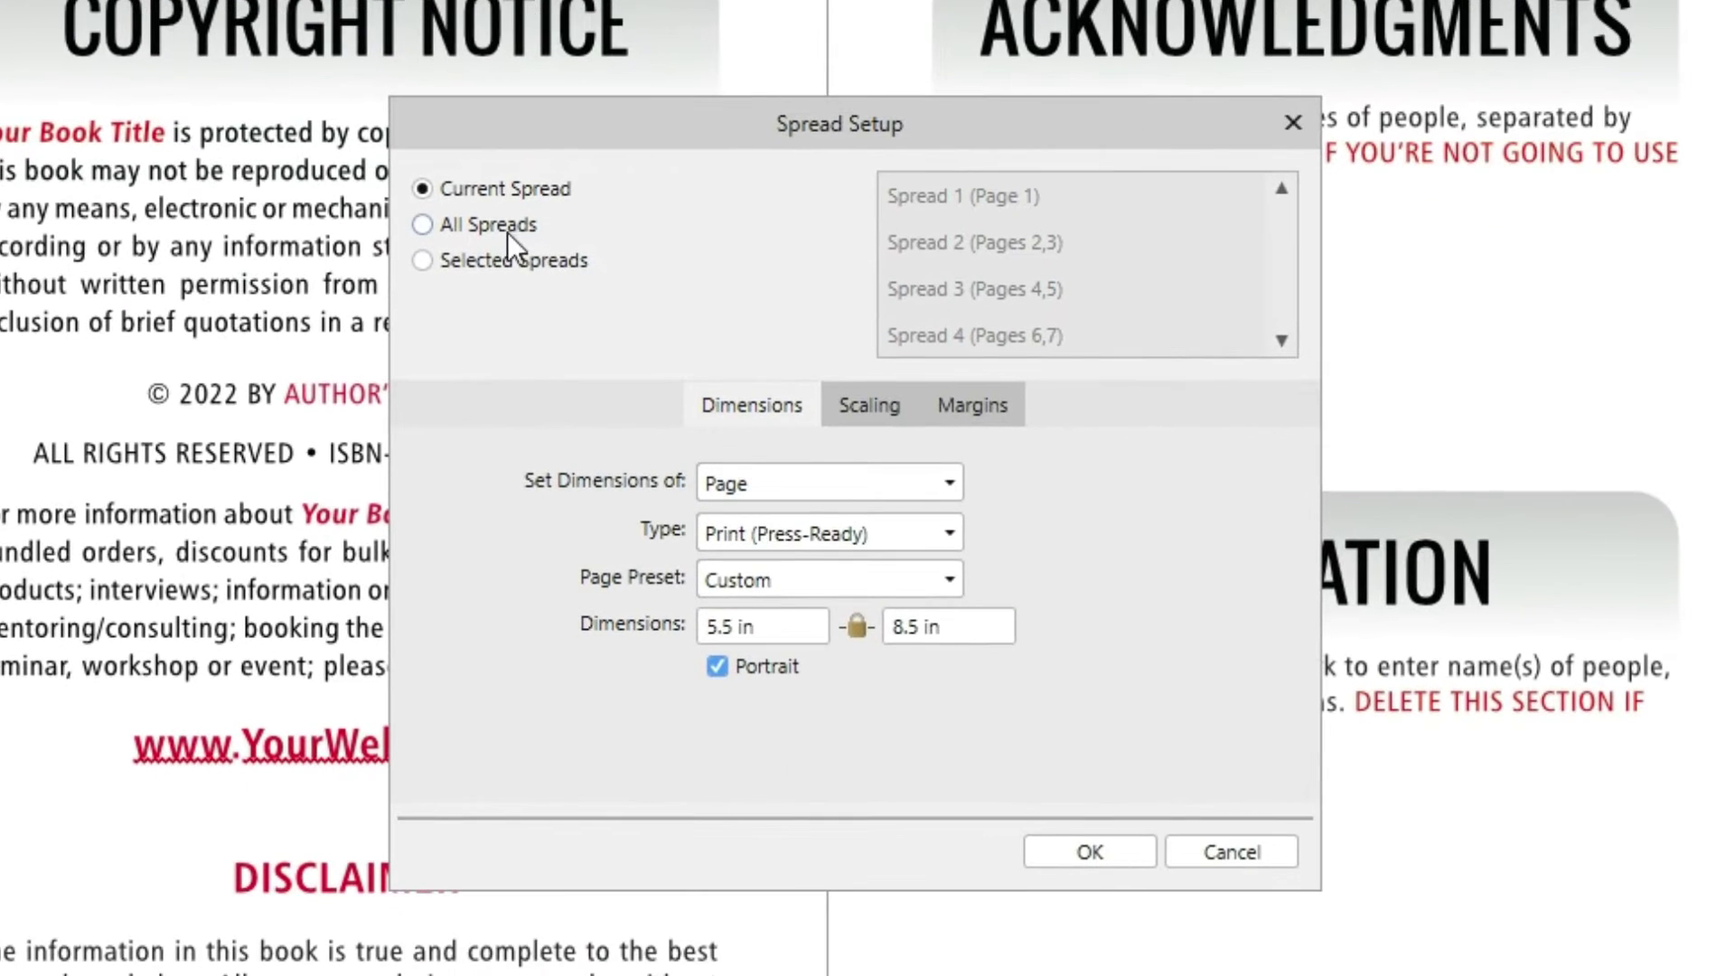
click(495, 224)
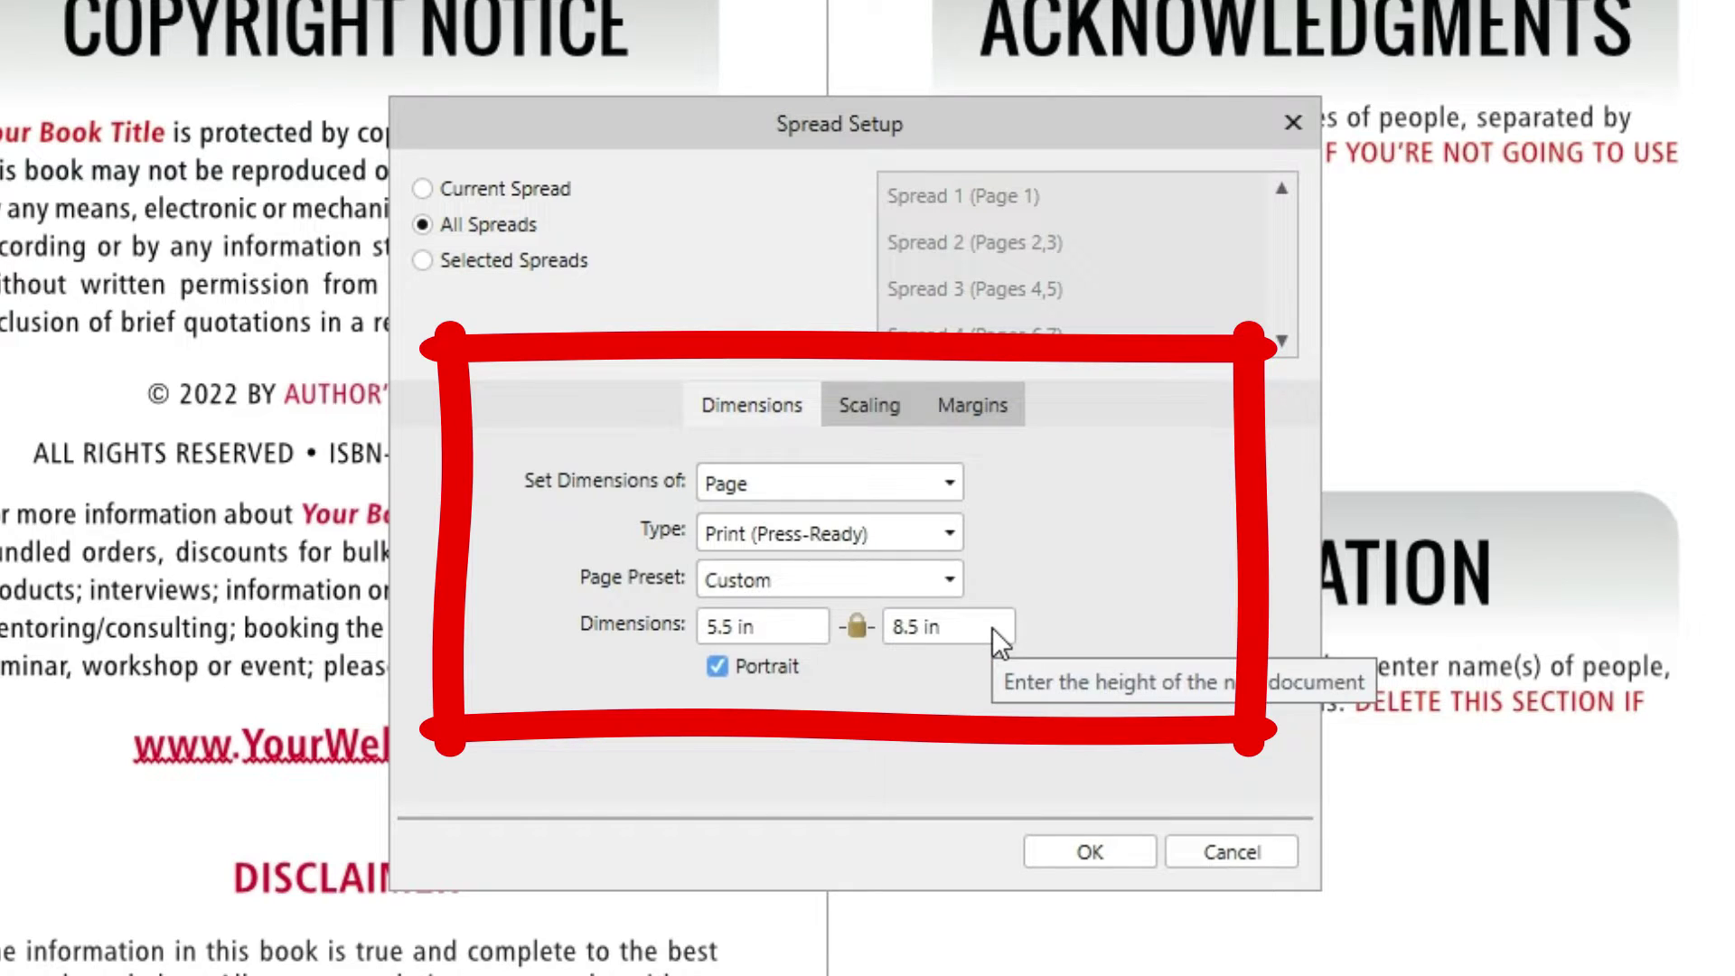
click(994, 403)
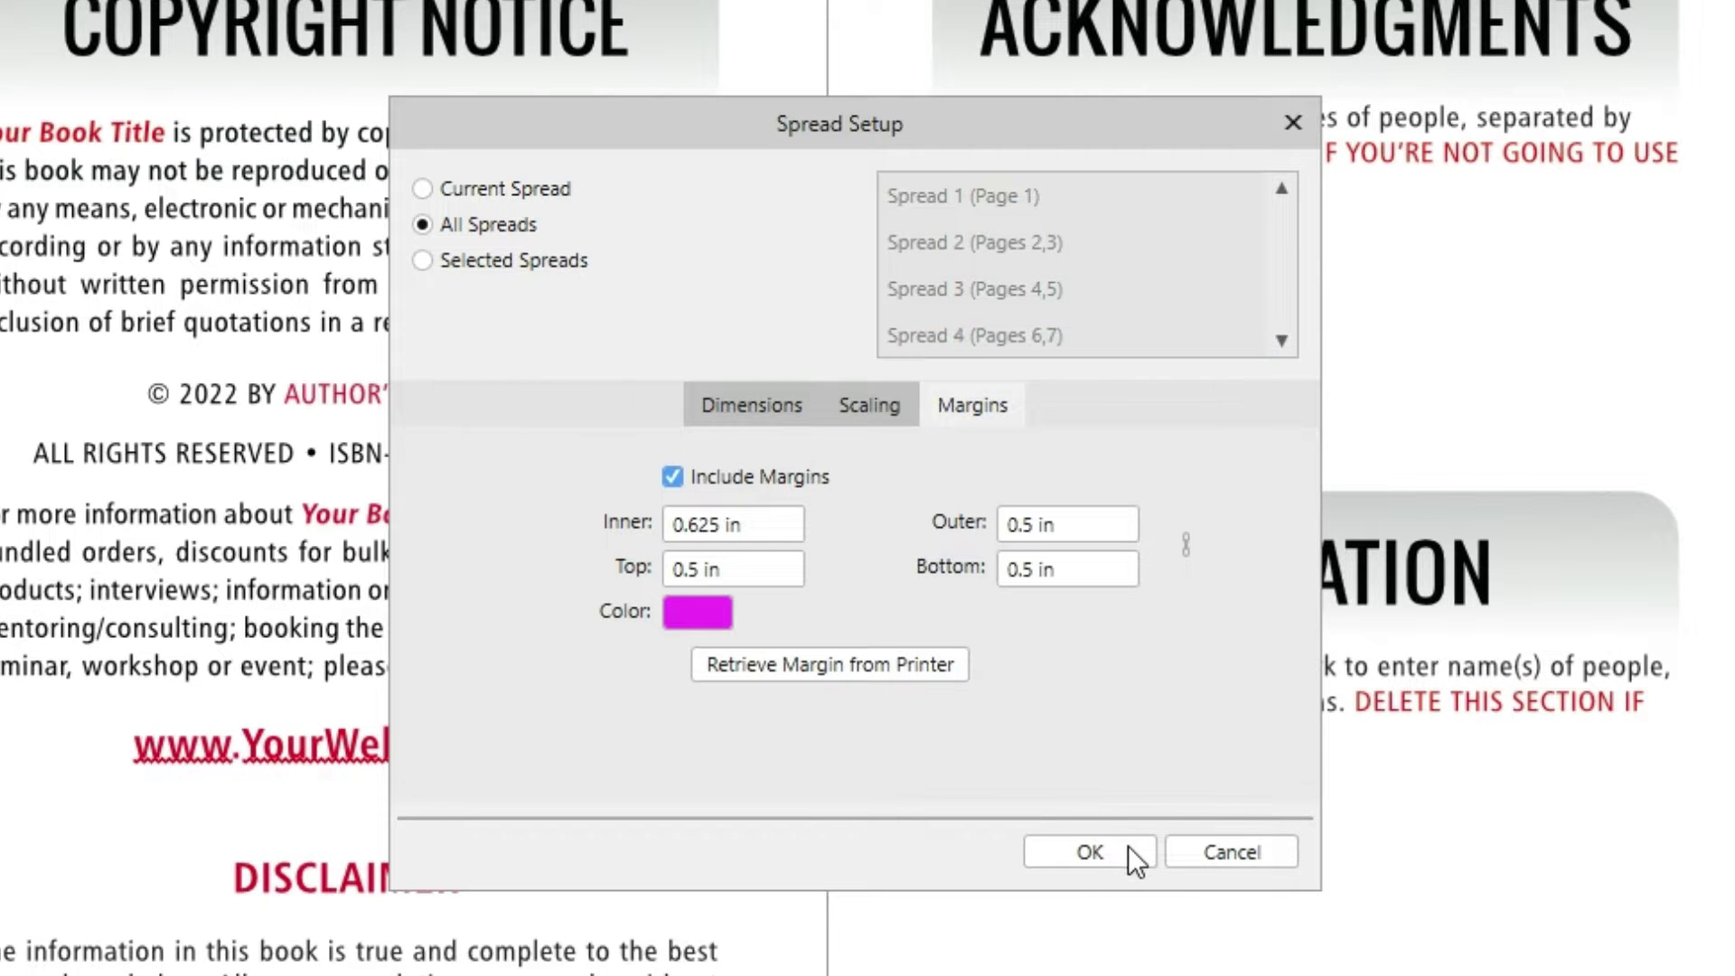
click(1090, 852)
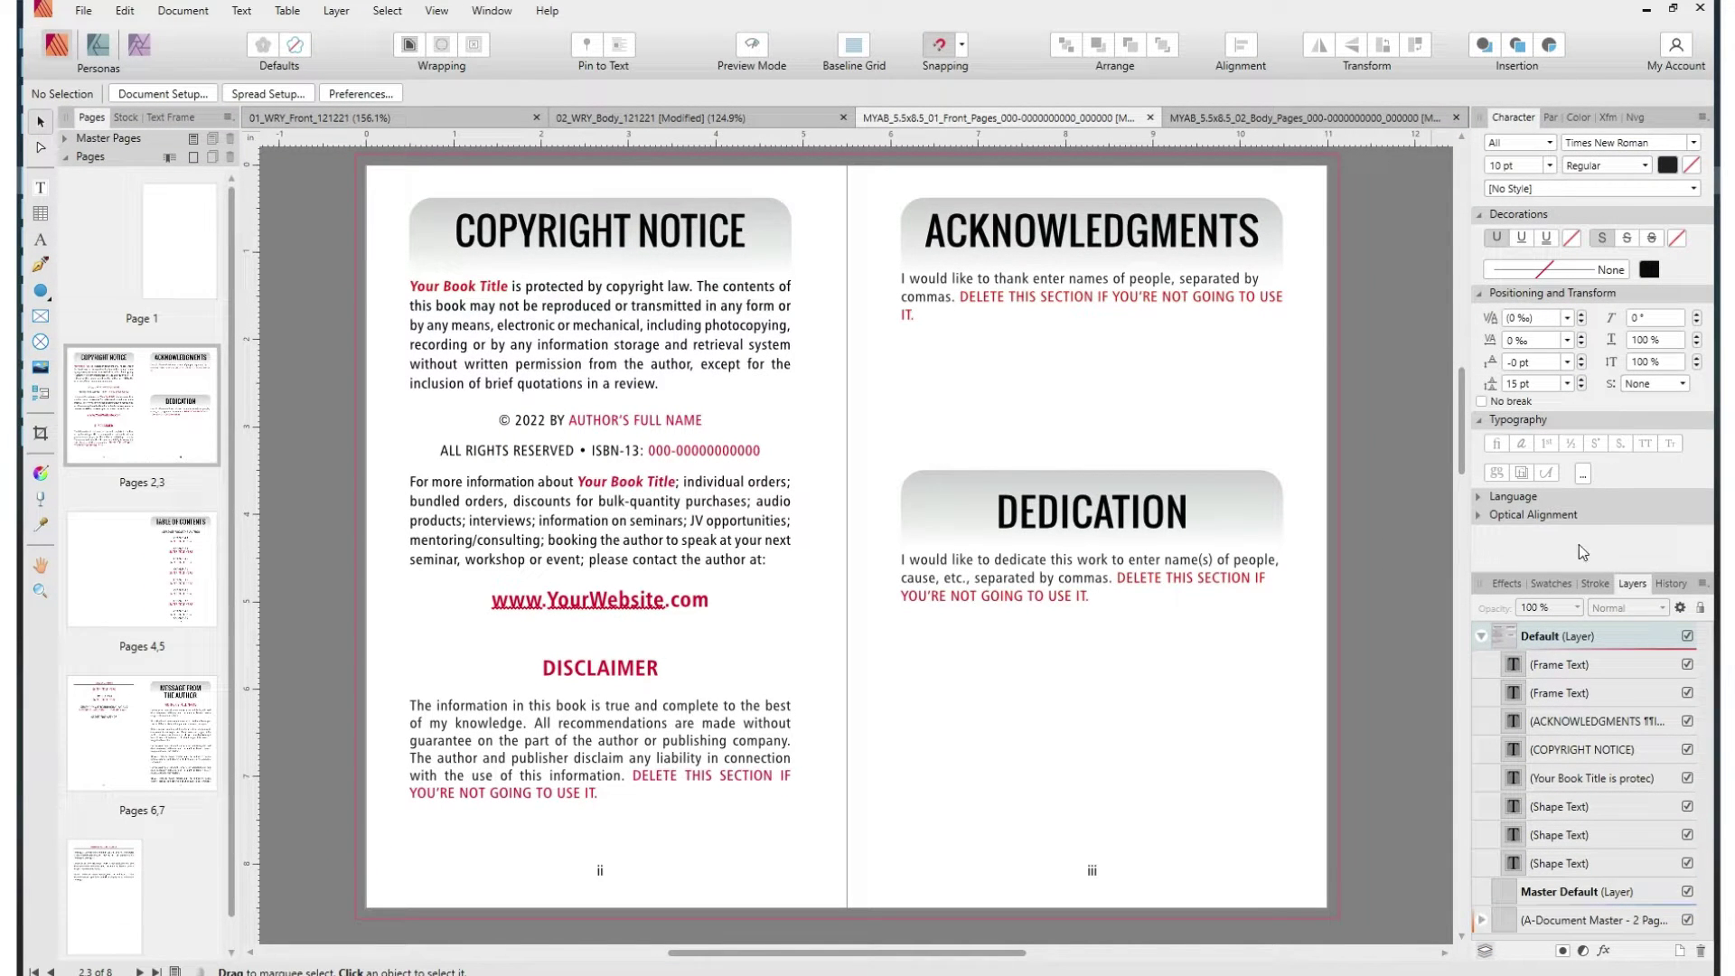
click(492, 11)
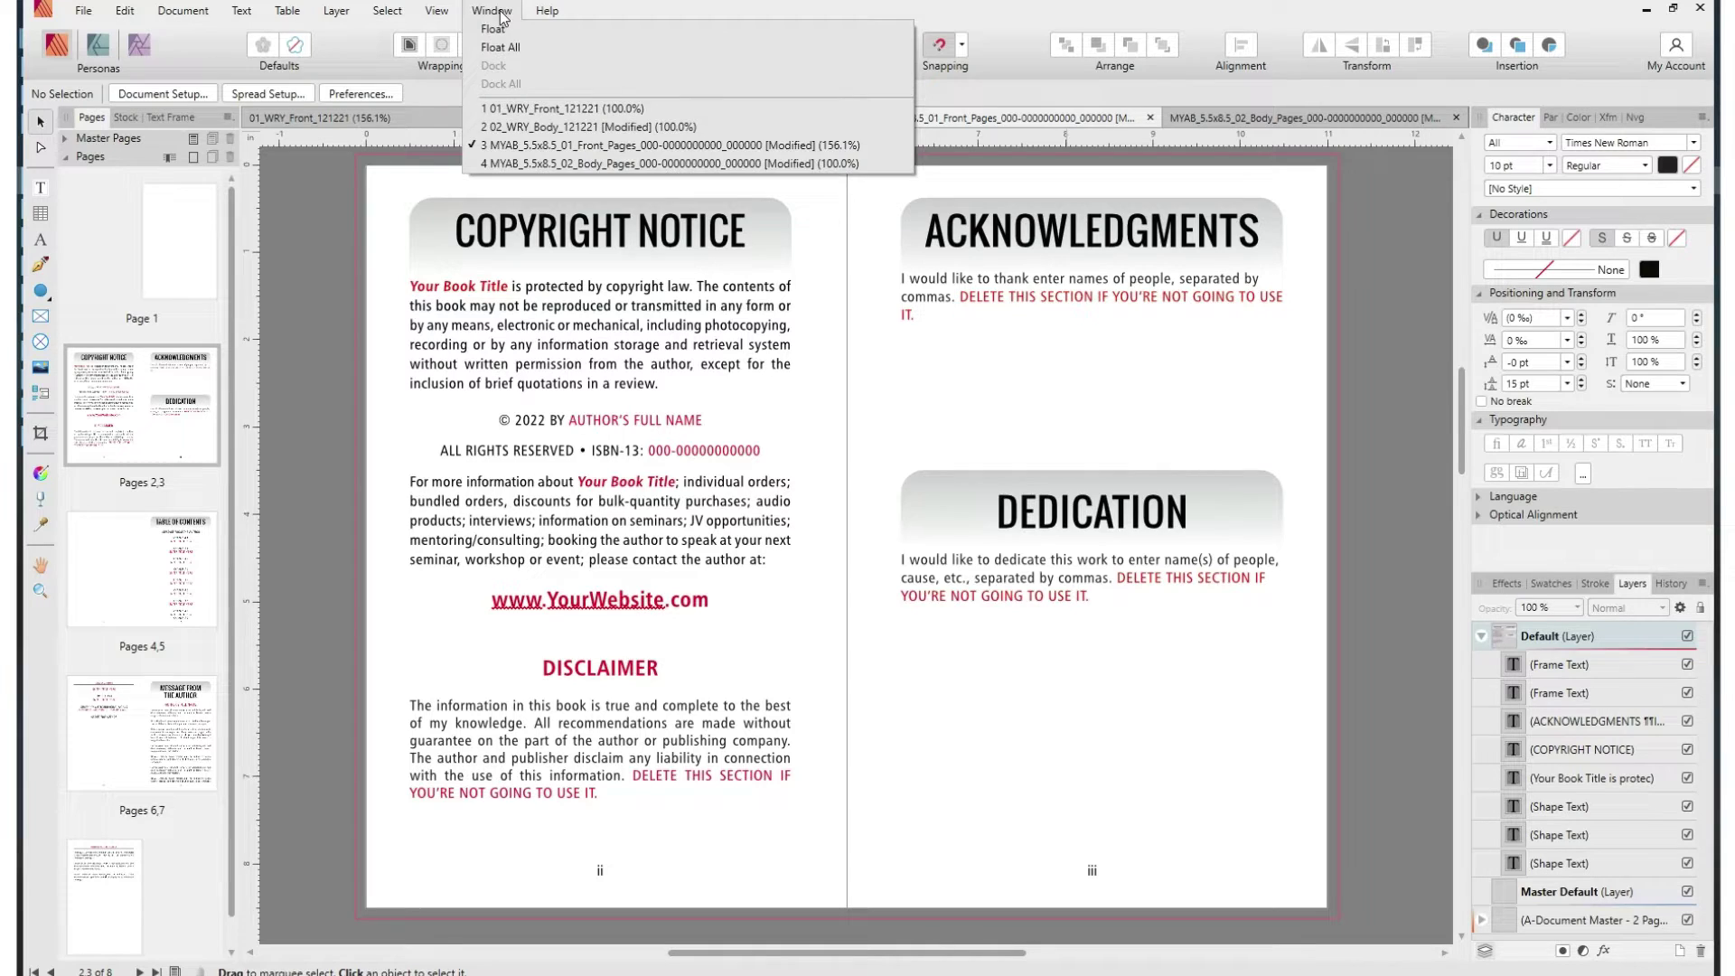
mouse_move(440, 11)
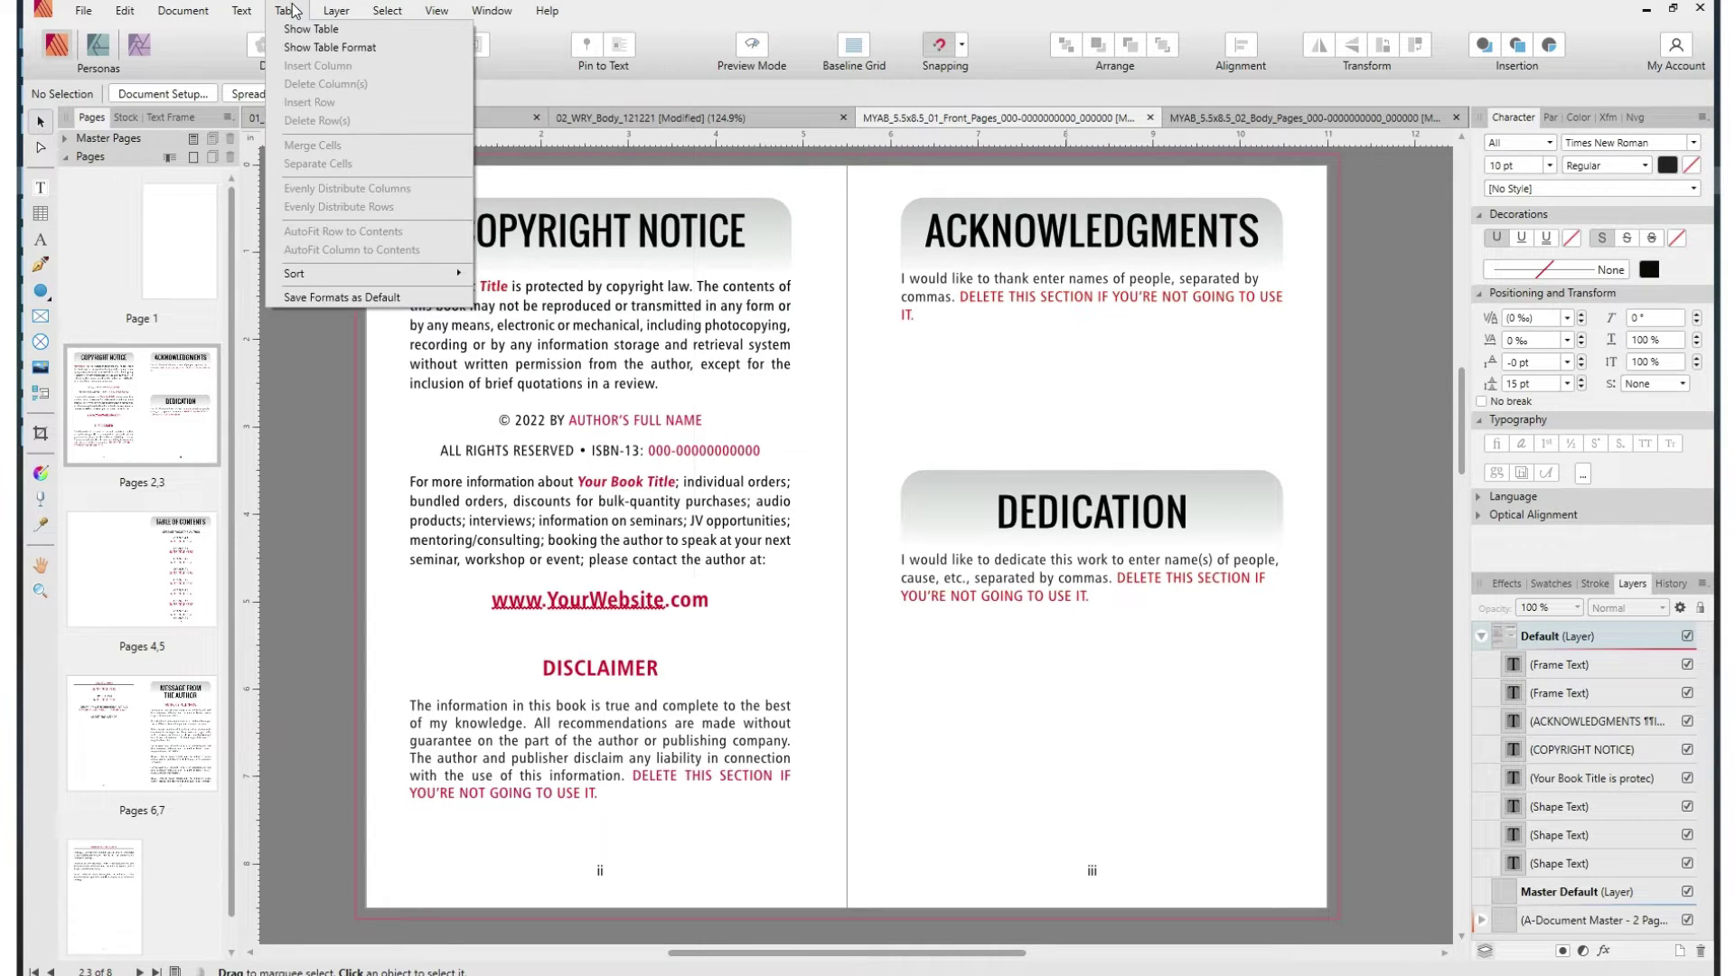
key(Escape)
click(242, 12)
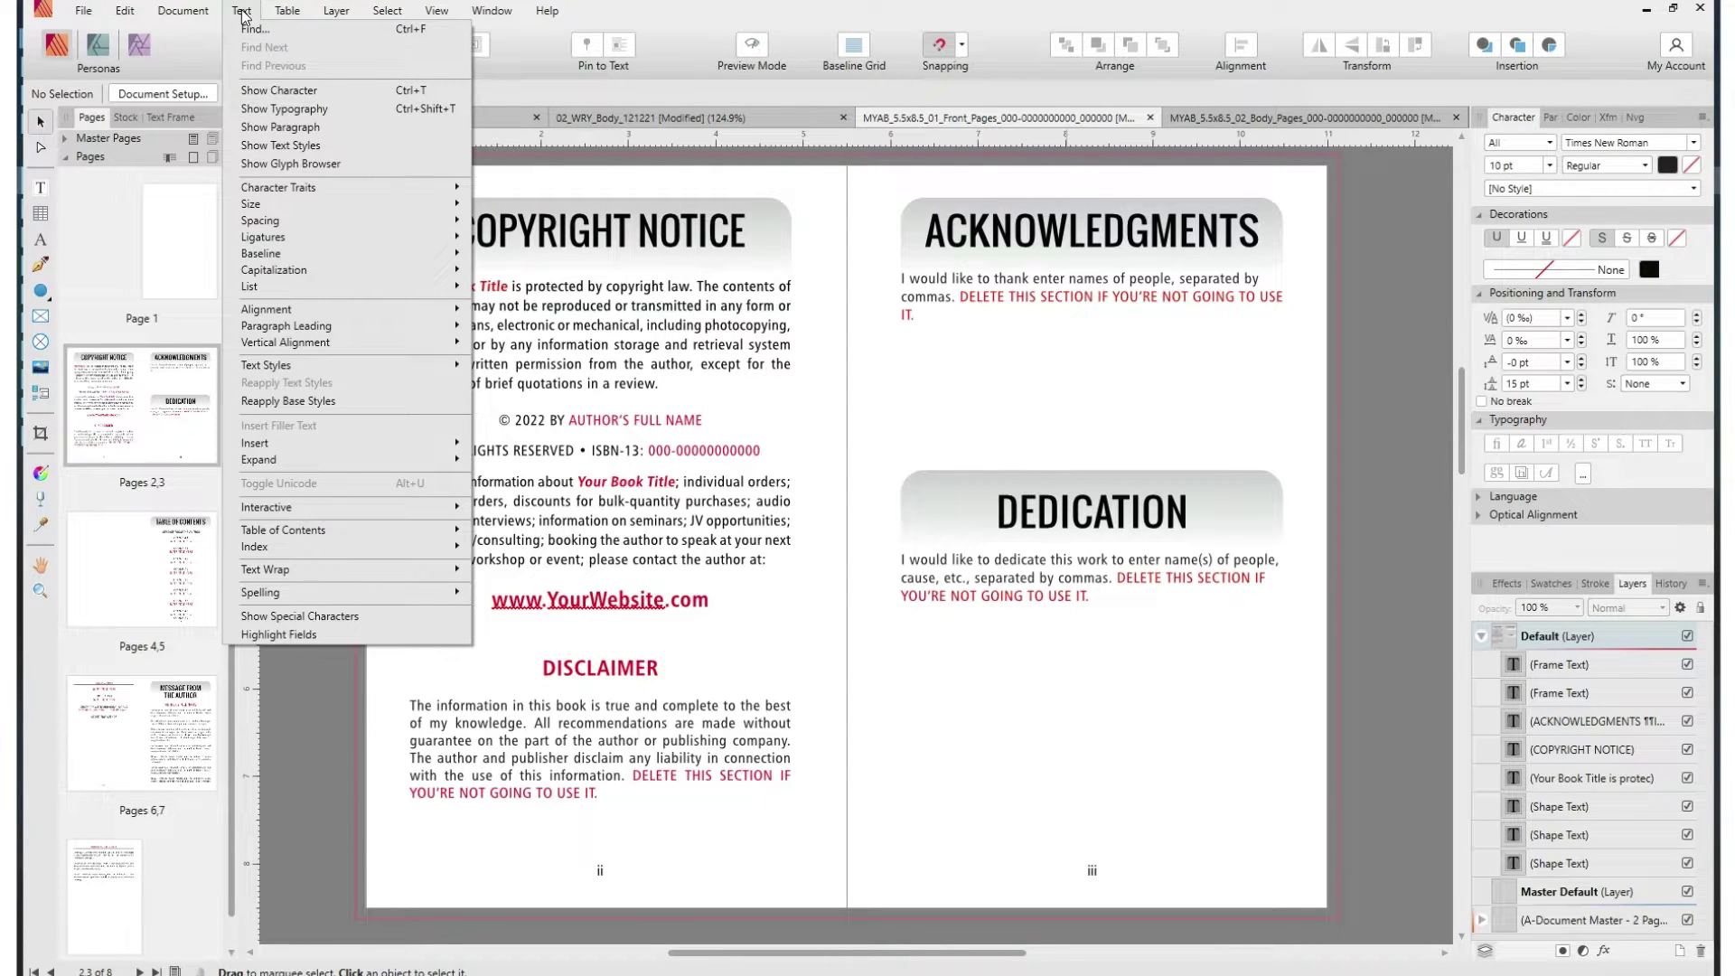
mouse_move(182, 11)
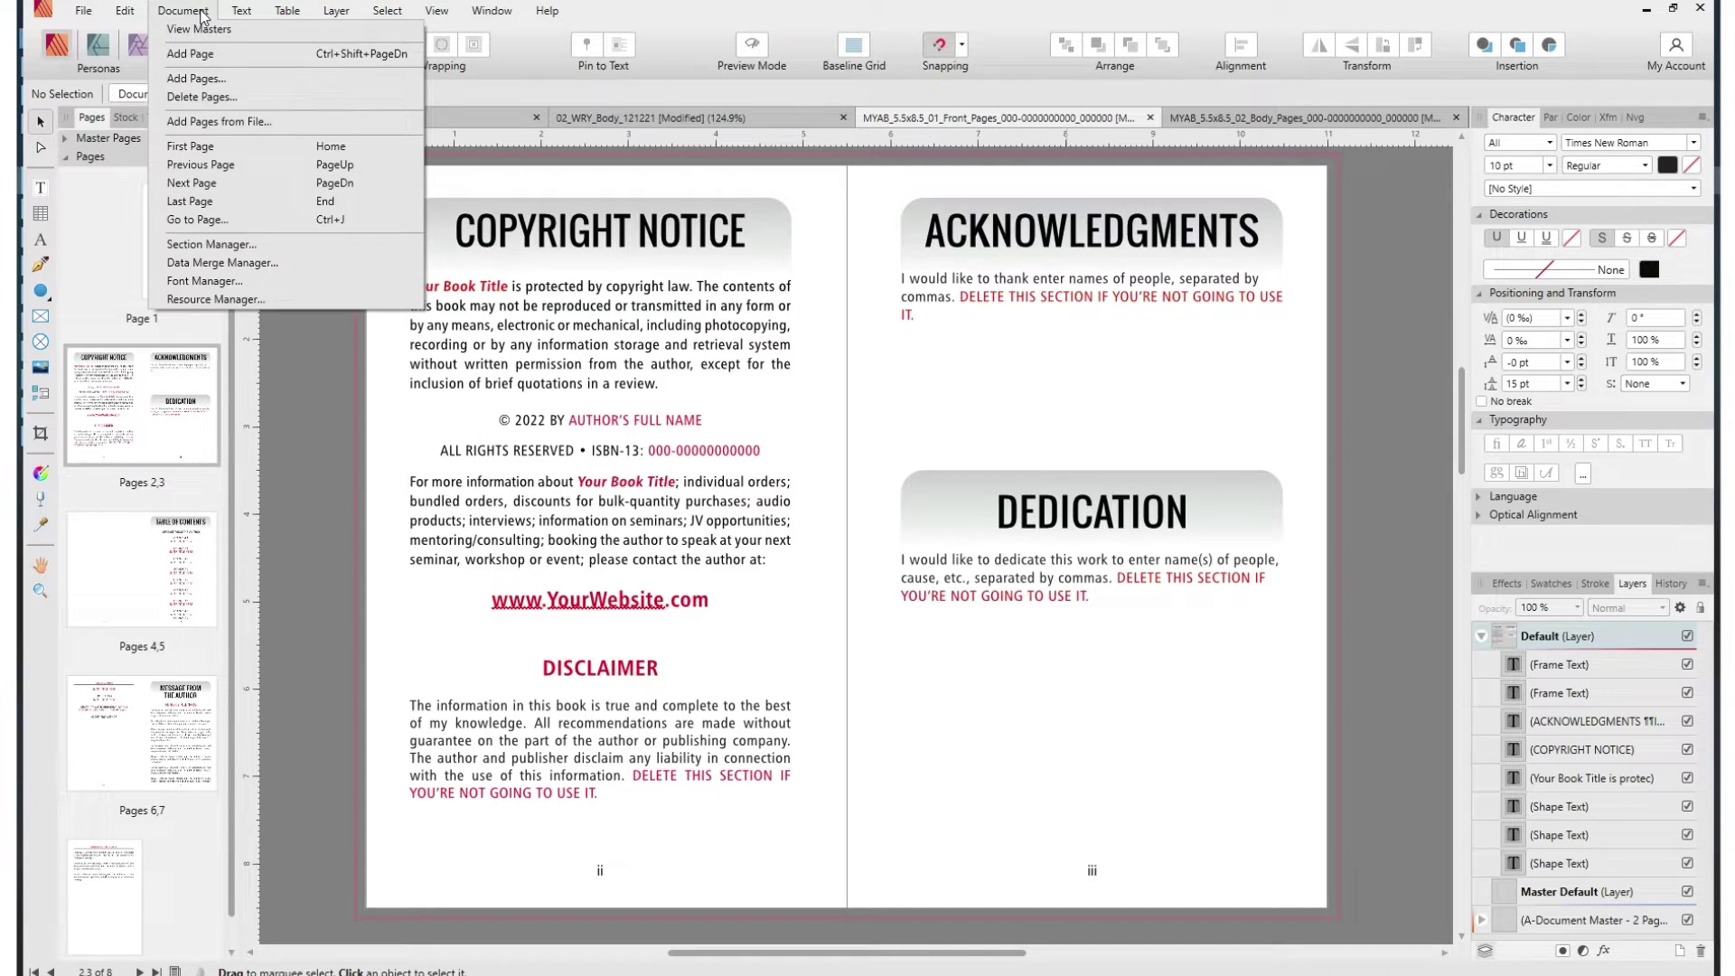
click(333, 406)
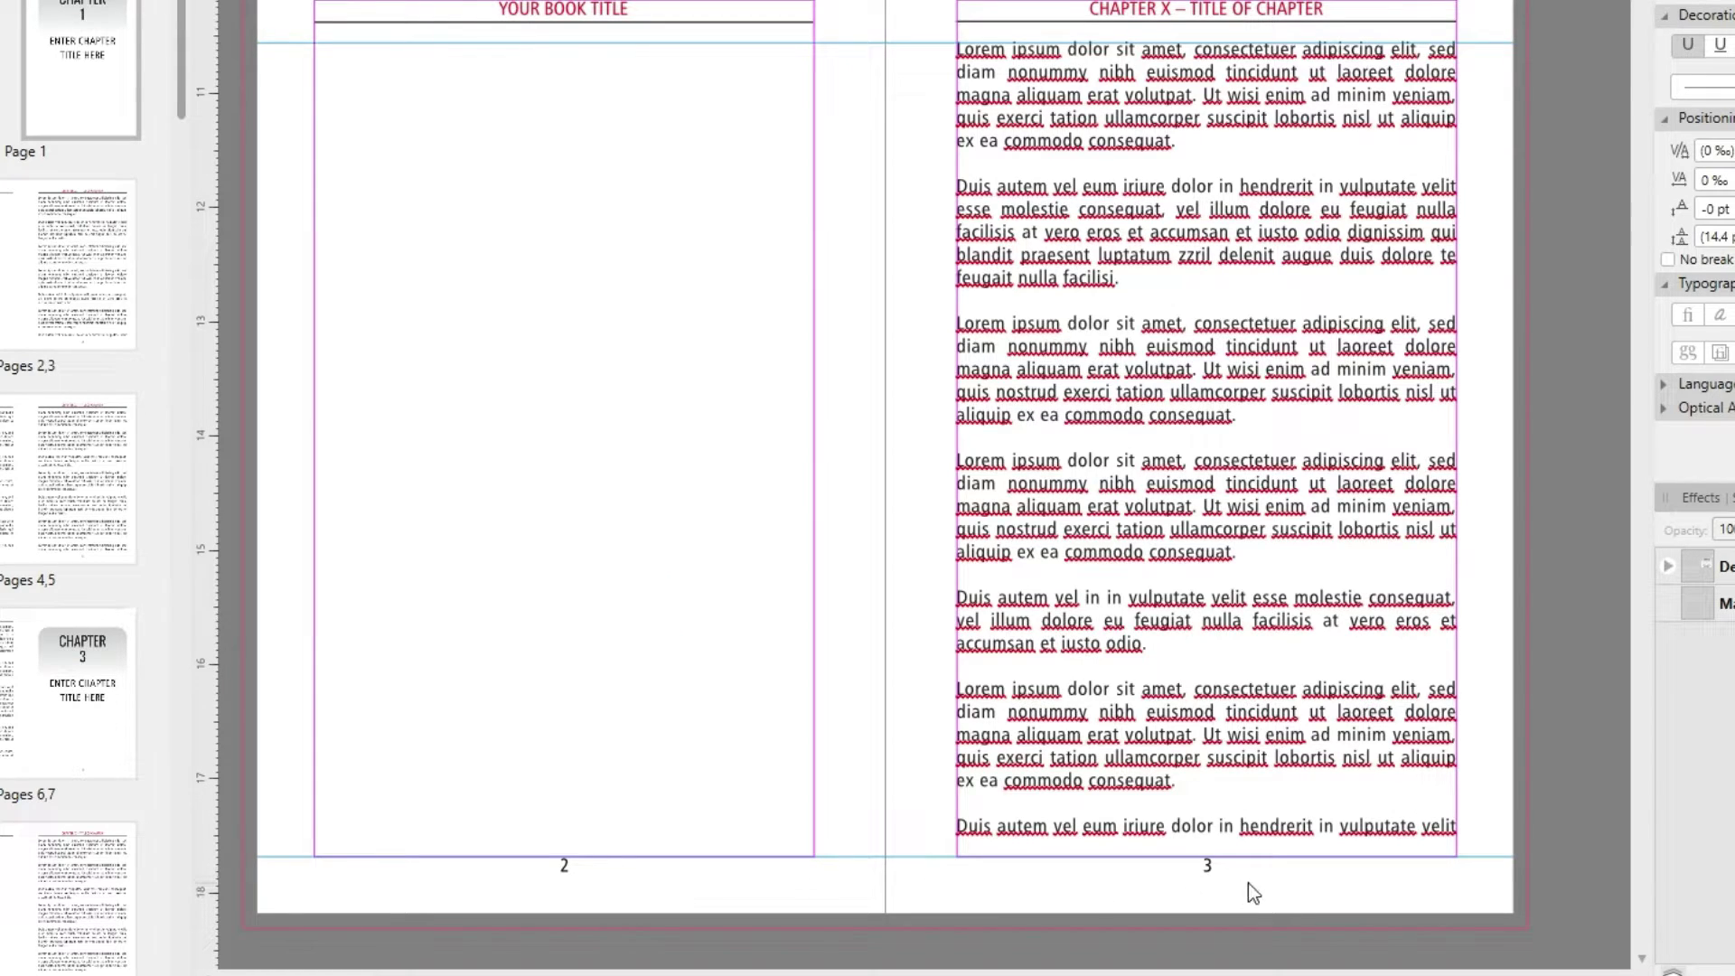
Examine the layout of the template's chapter body pages and its front pages from the copyright notice to the author's message
scroll(1569, 837, down, 5)
scroll(1564, 817, down, 4)
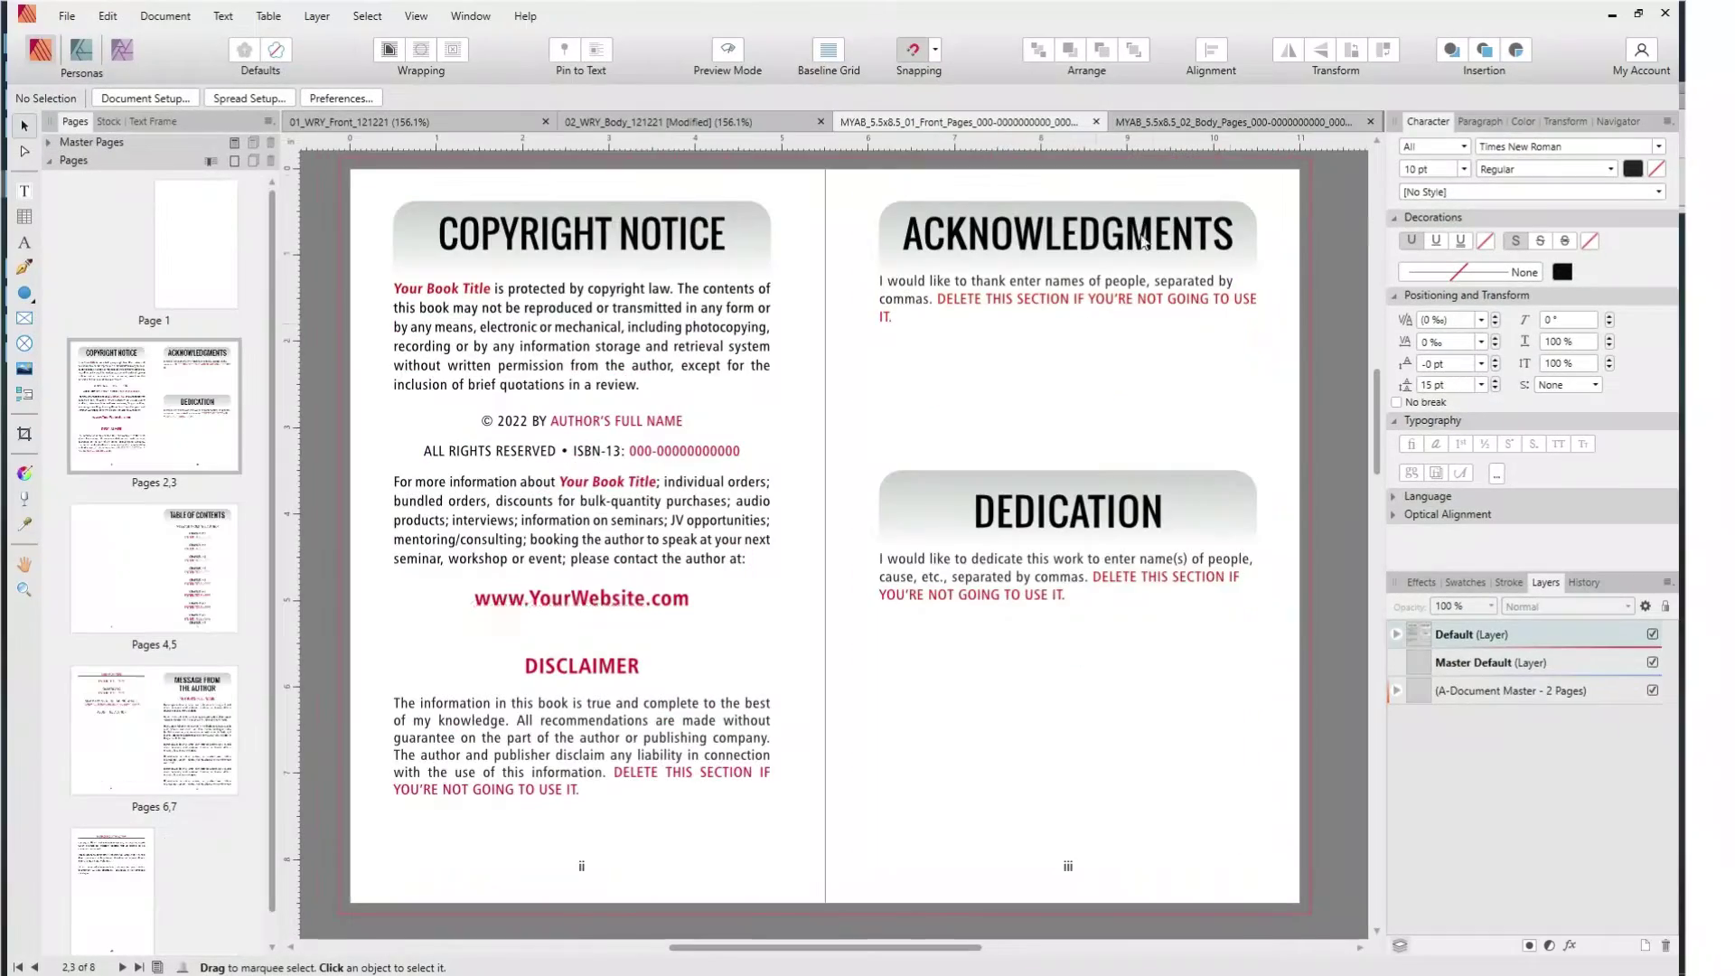
scroll(1328, 341, down, 5)
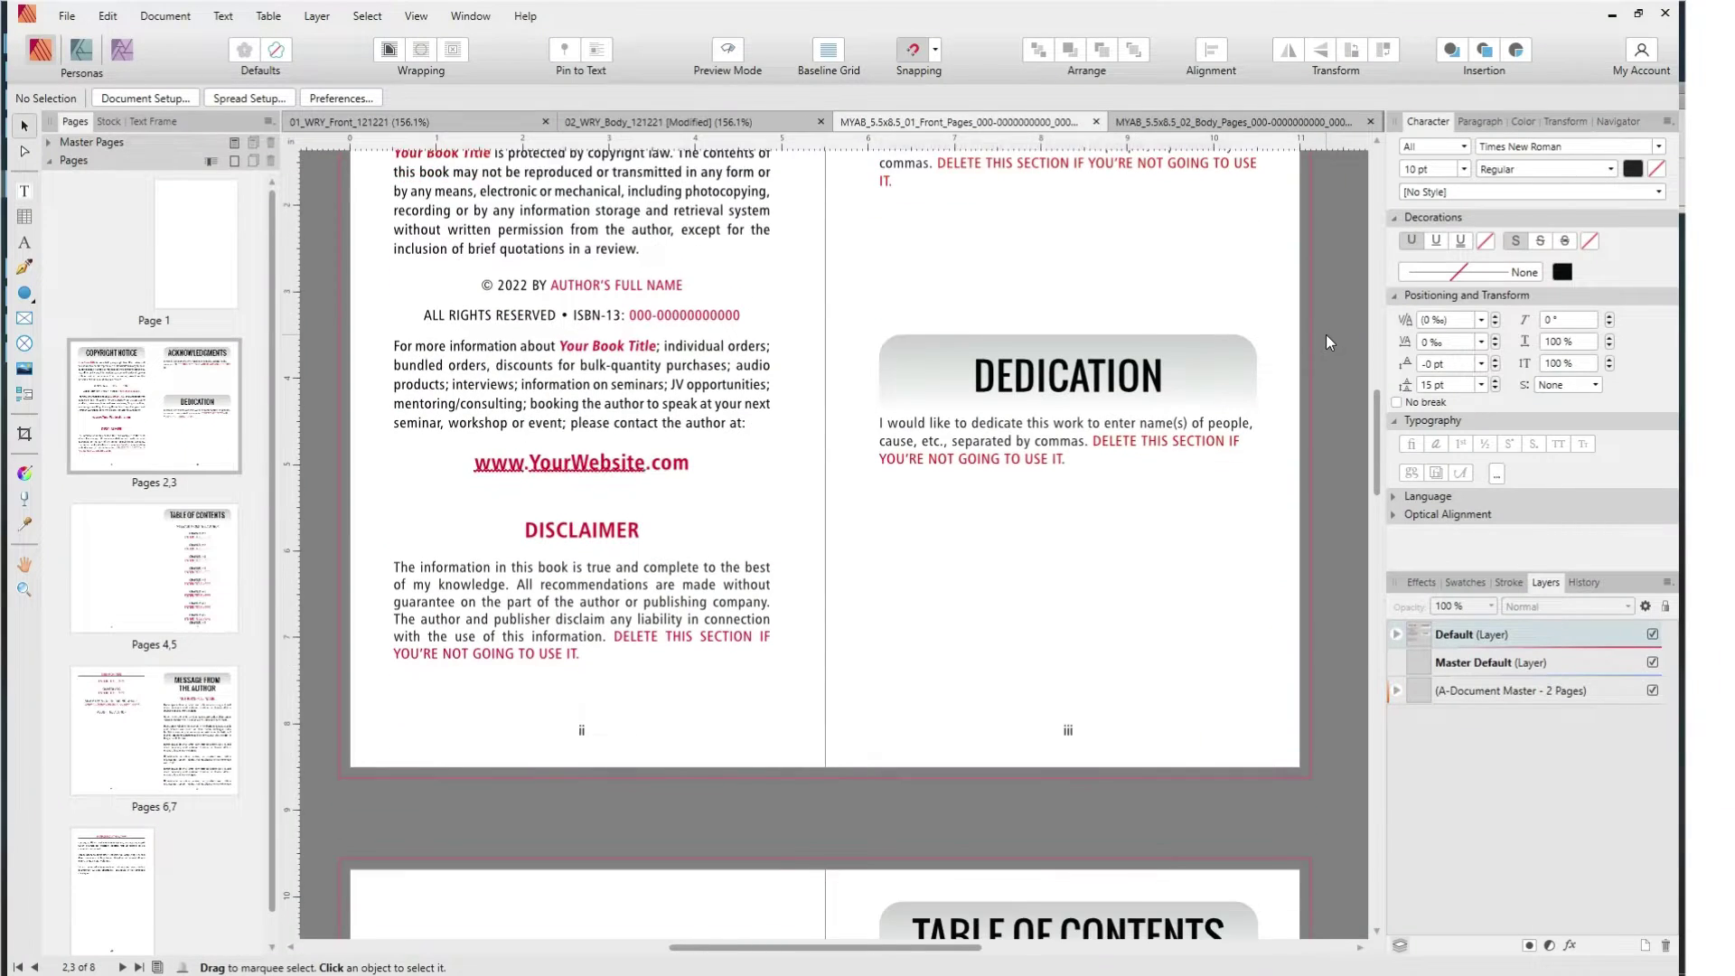
scroll(1326, 341, down, 5)
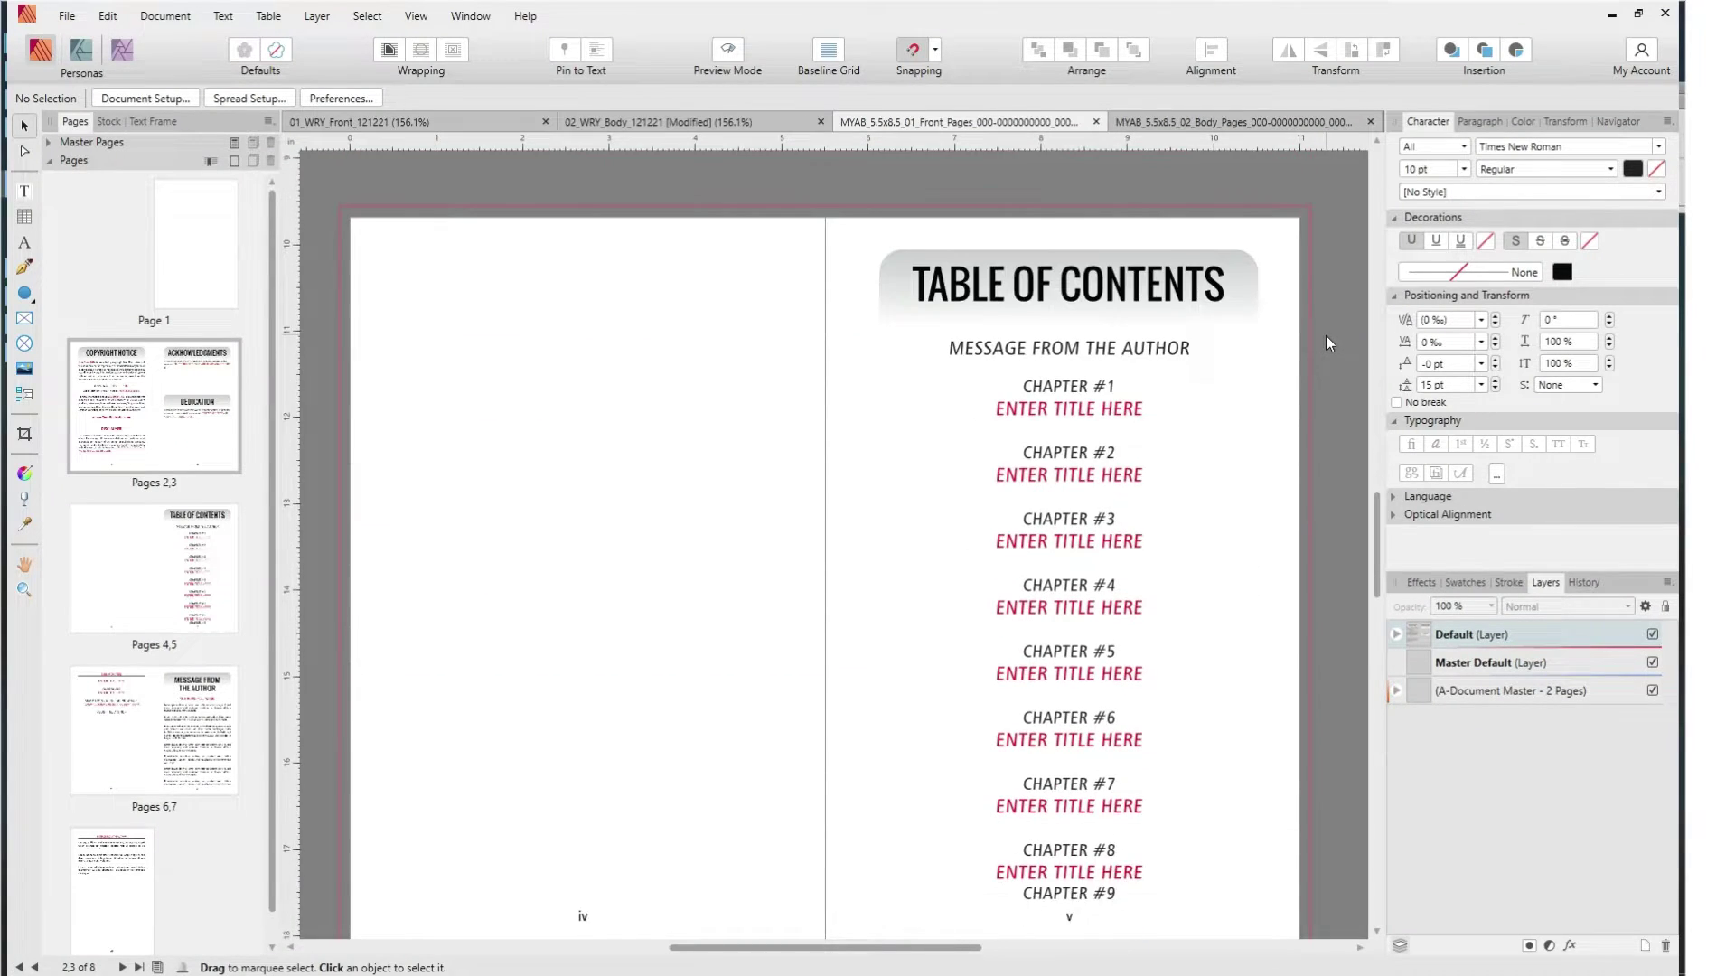
scroll(1326, 340, down, 7)
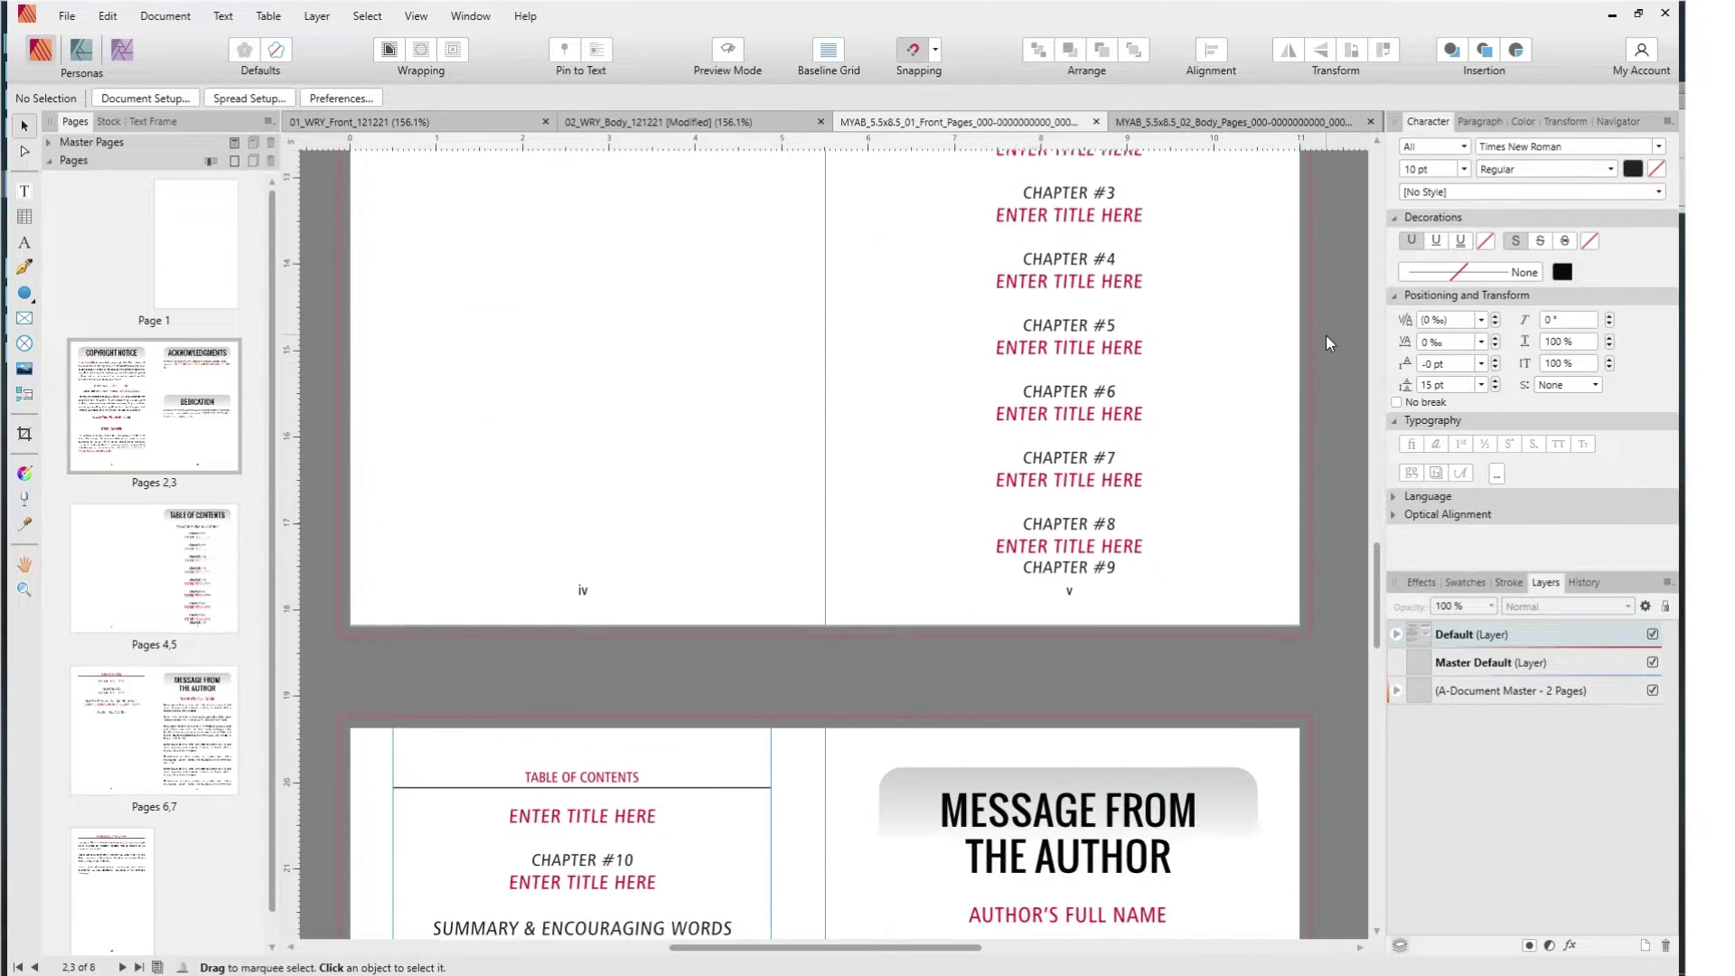
Compare the template's front pages through the author's message with the manuscript's copyright, disclaimer, acknowledgments and dedication sections in Google Docs
scroll(1325, 342, down, 3)
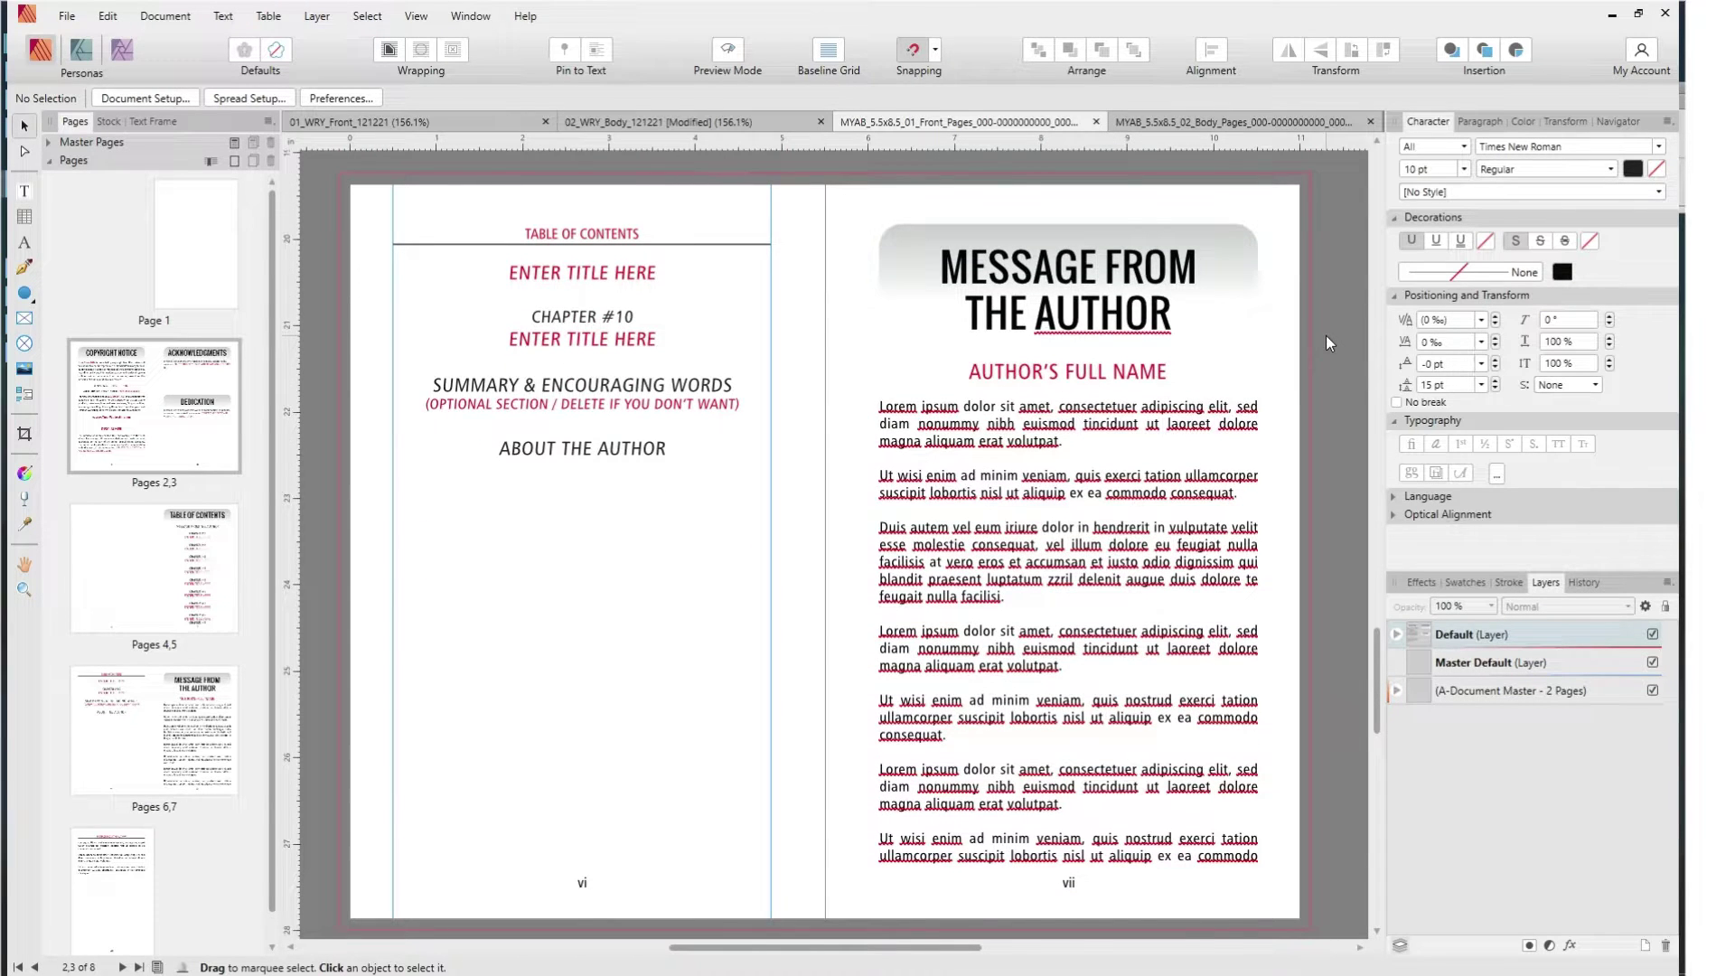
scroll(1326, 342, up, 8)
scroll(1325, 342, up, 10)
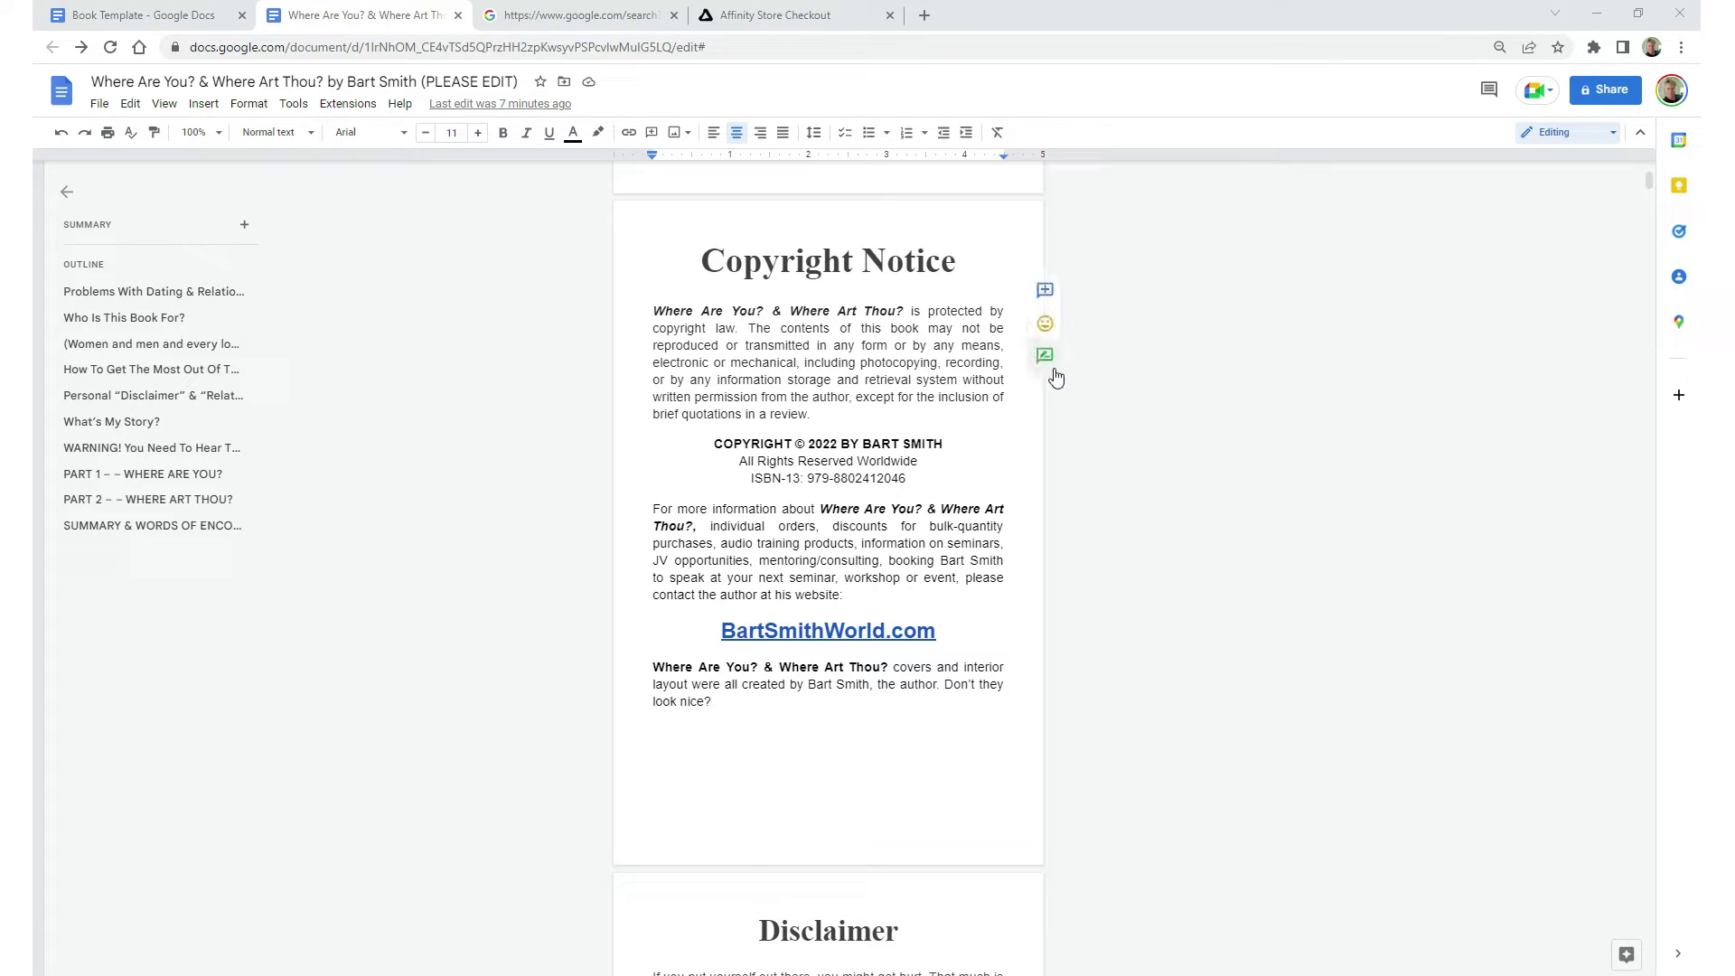
scroll(1036, 636, down, 7)
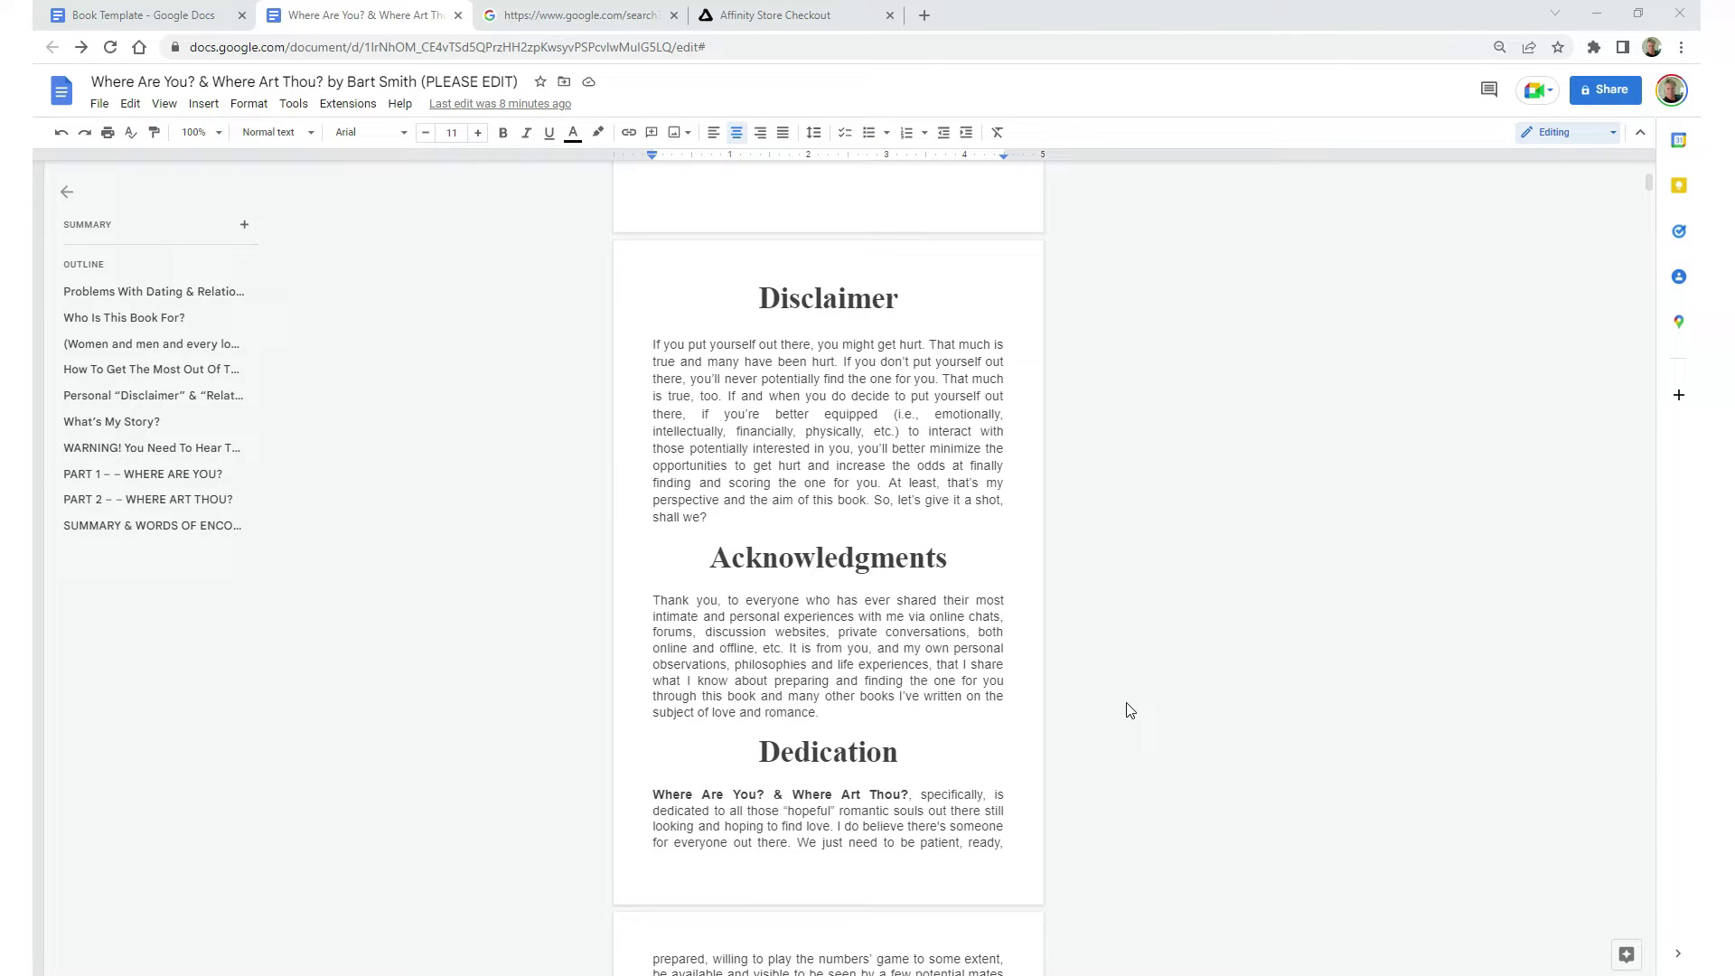
key(alt+Tab)
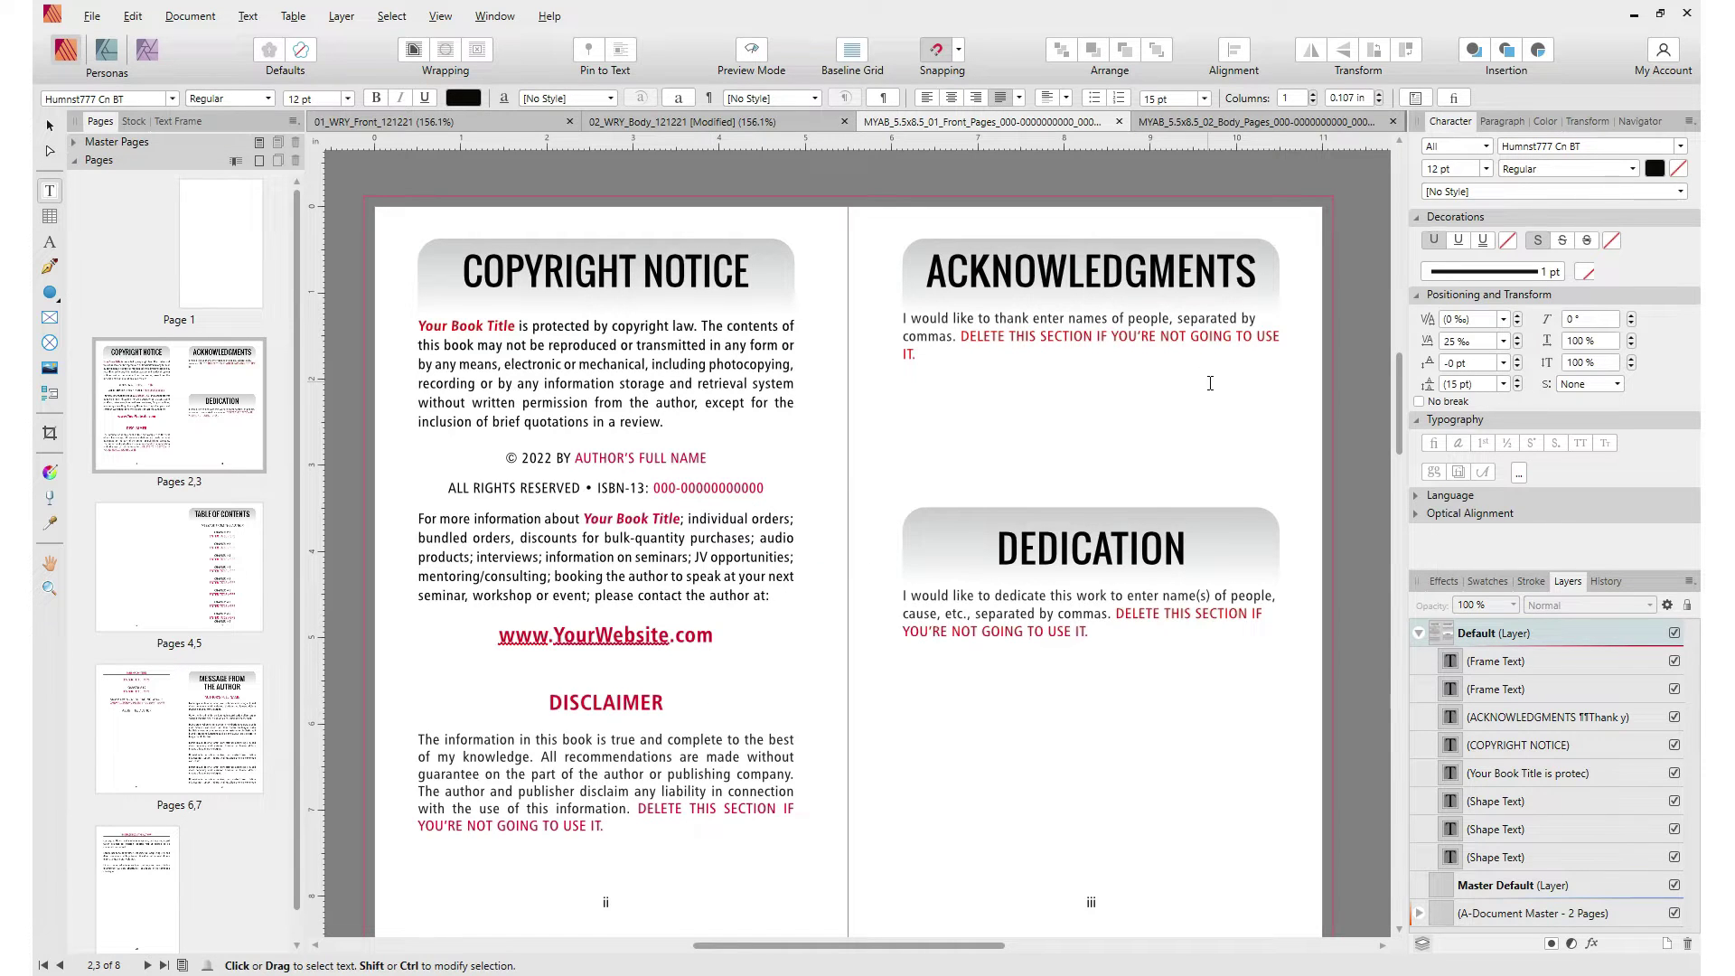
scroll(1268, 620, down, 6)
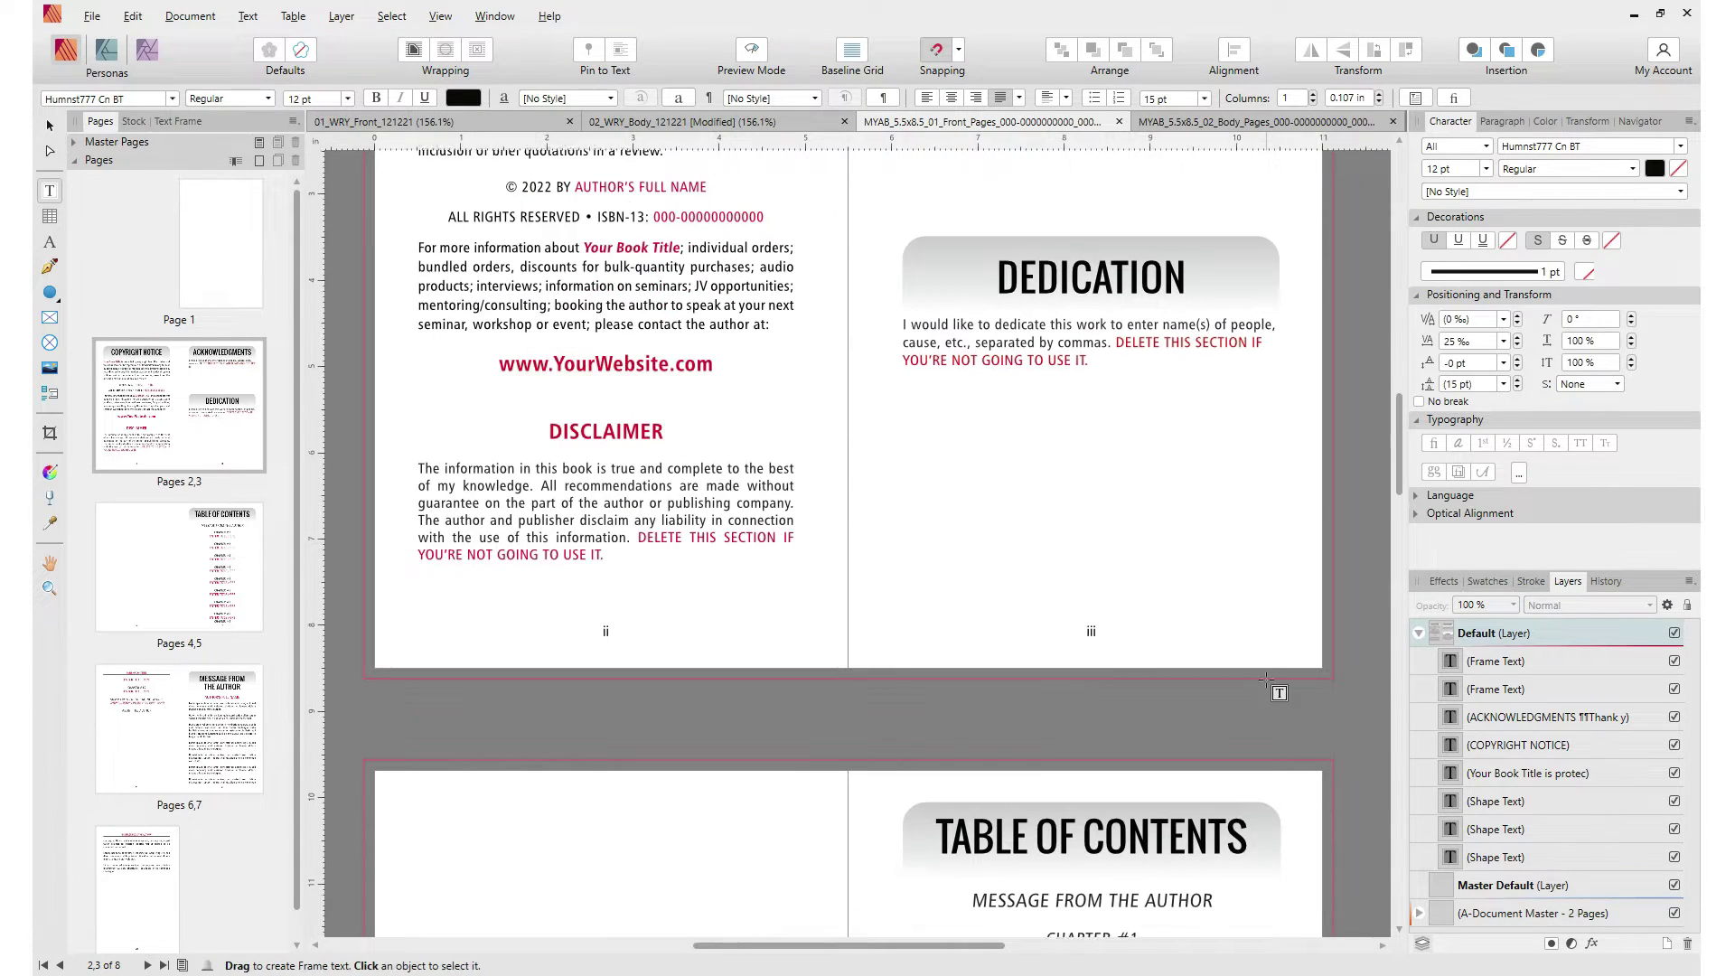
scroll(1268, 681, down, 7)
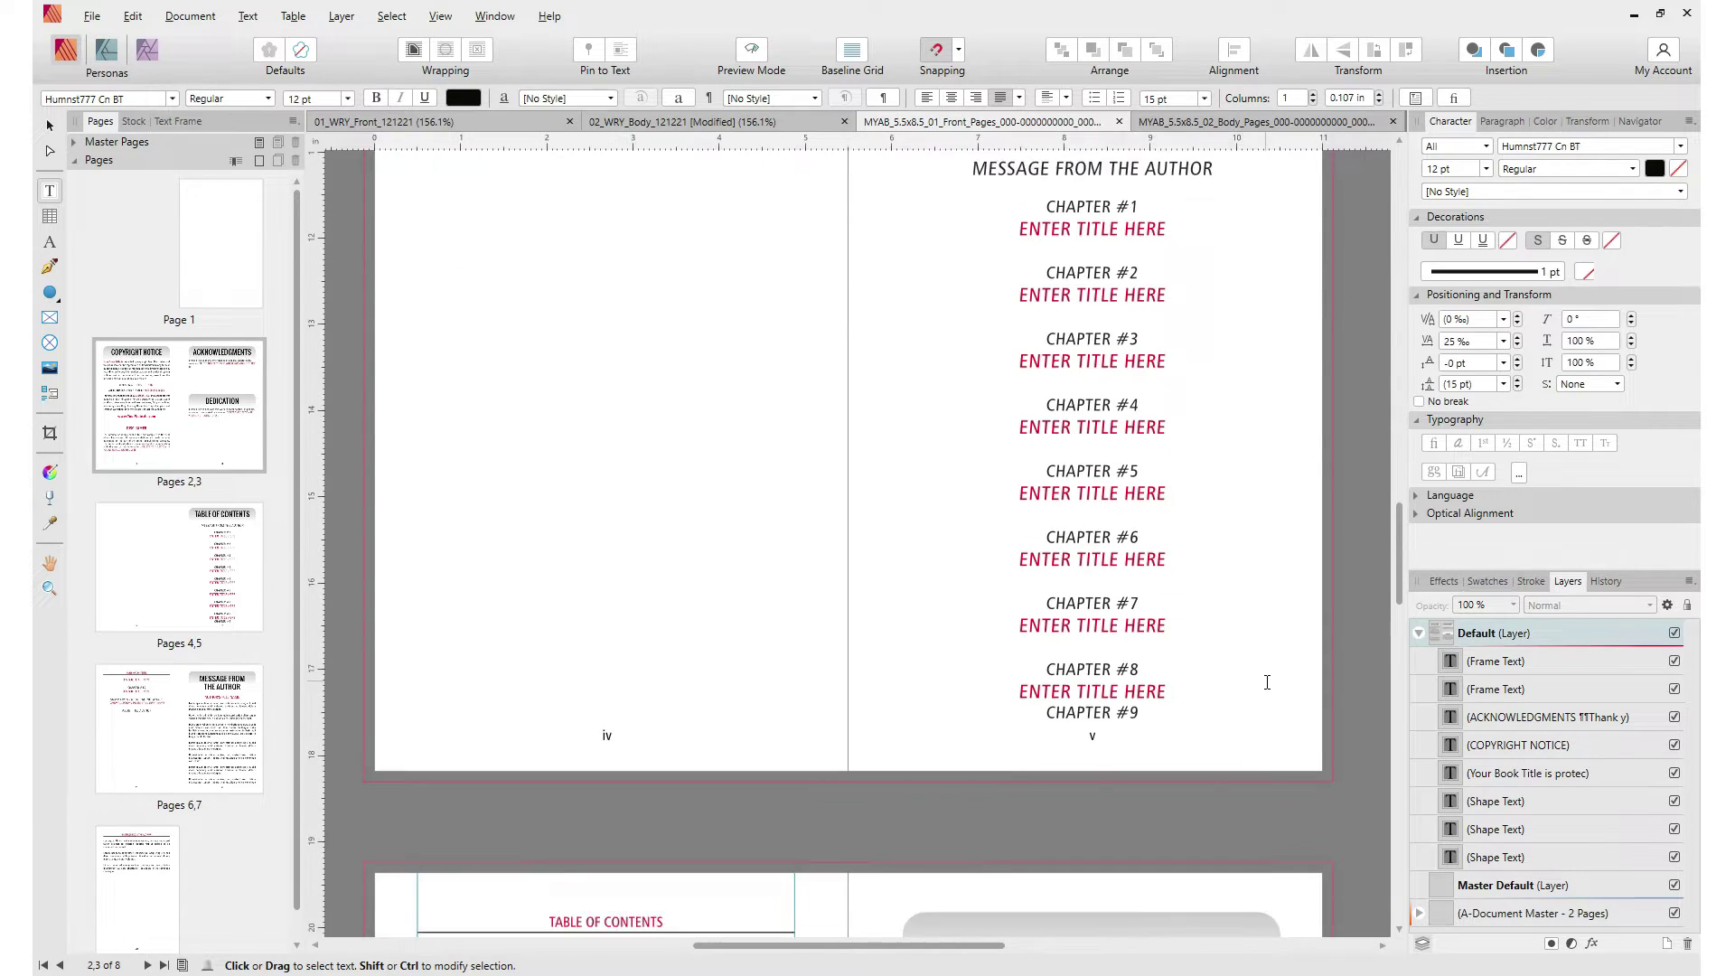
scroll(1268, 679, down, 3)
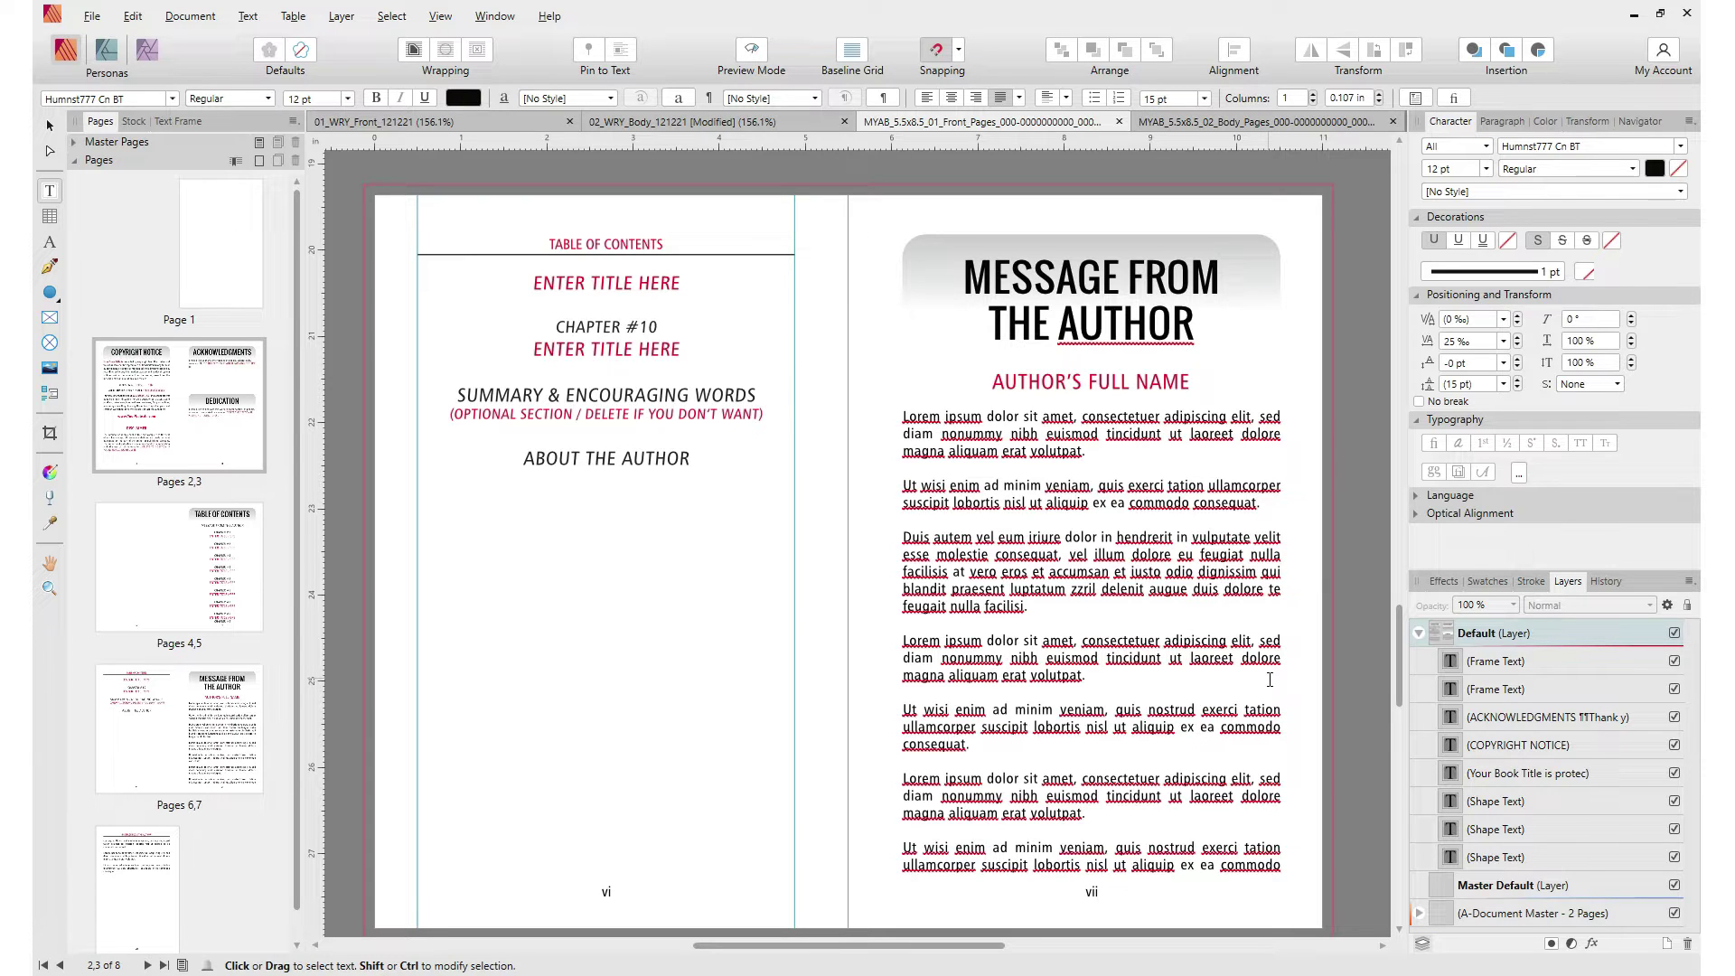
scroll(1261, 673, up, 15)
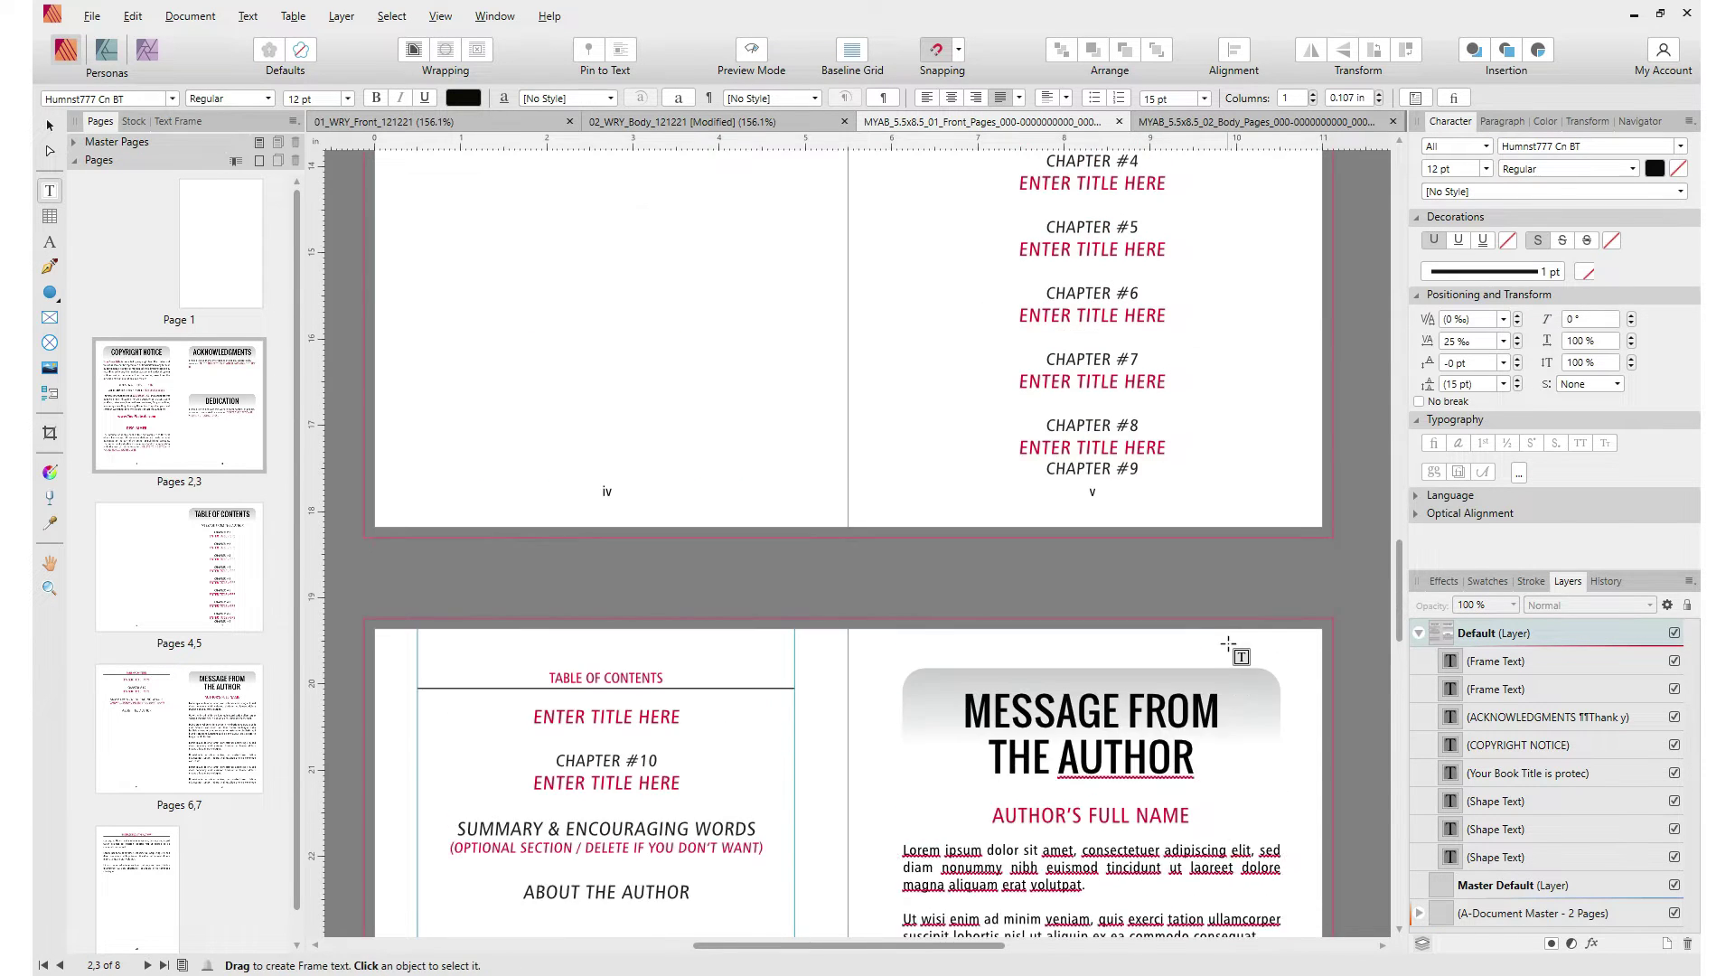
scroll(1221, 633, up, 13)
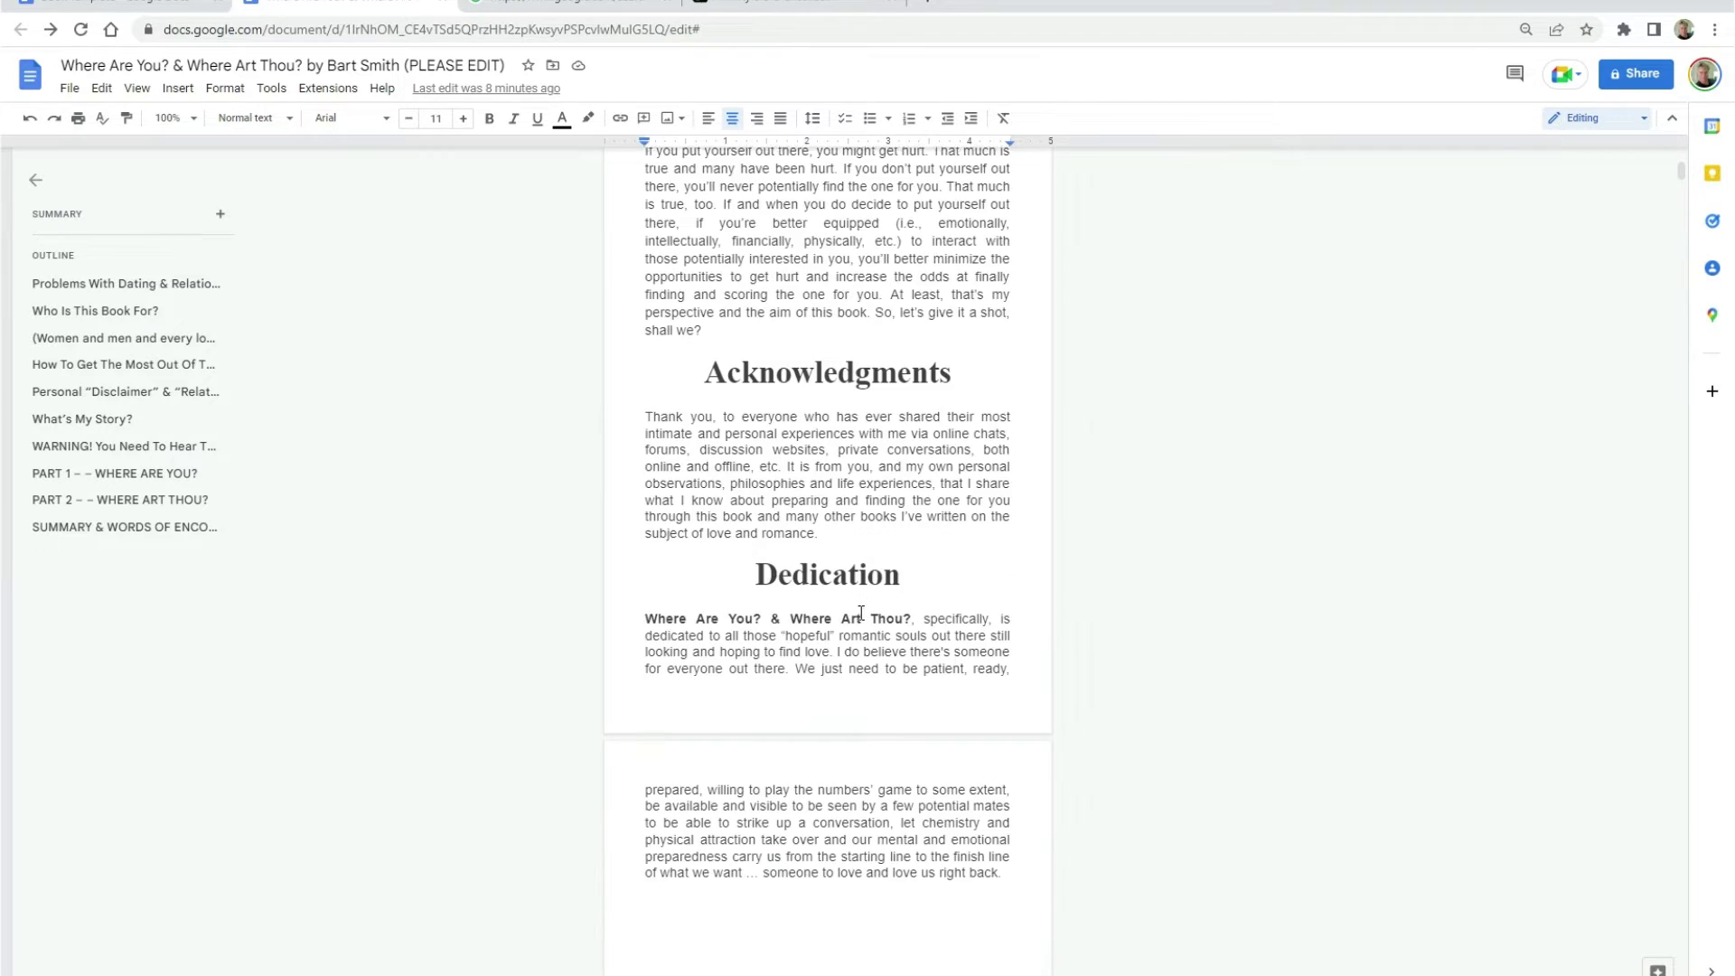
Copy the Acknowledgments paragraph from the Google Docs manuscript
scroll(859, 611, down, 1)
drag(822, 432, 702, 385)
drag(602, 407, 473, 278)
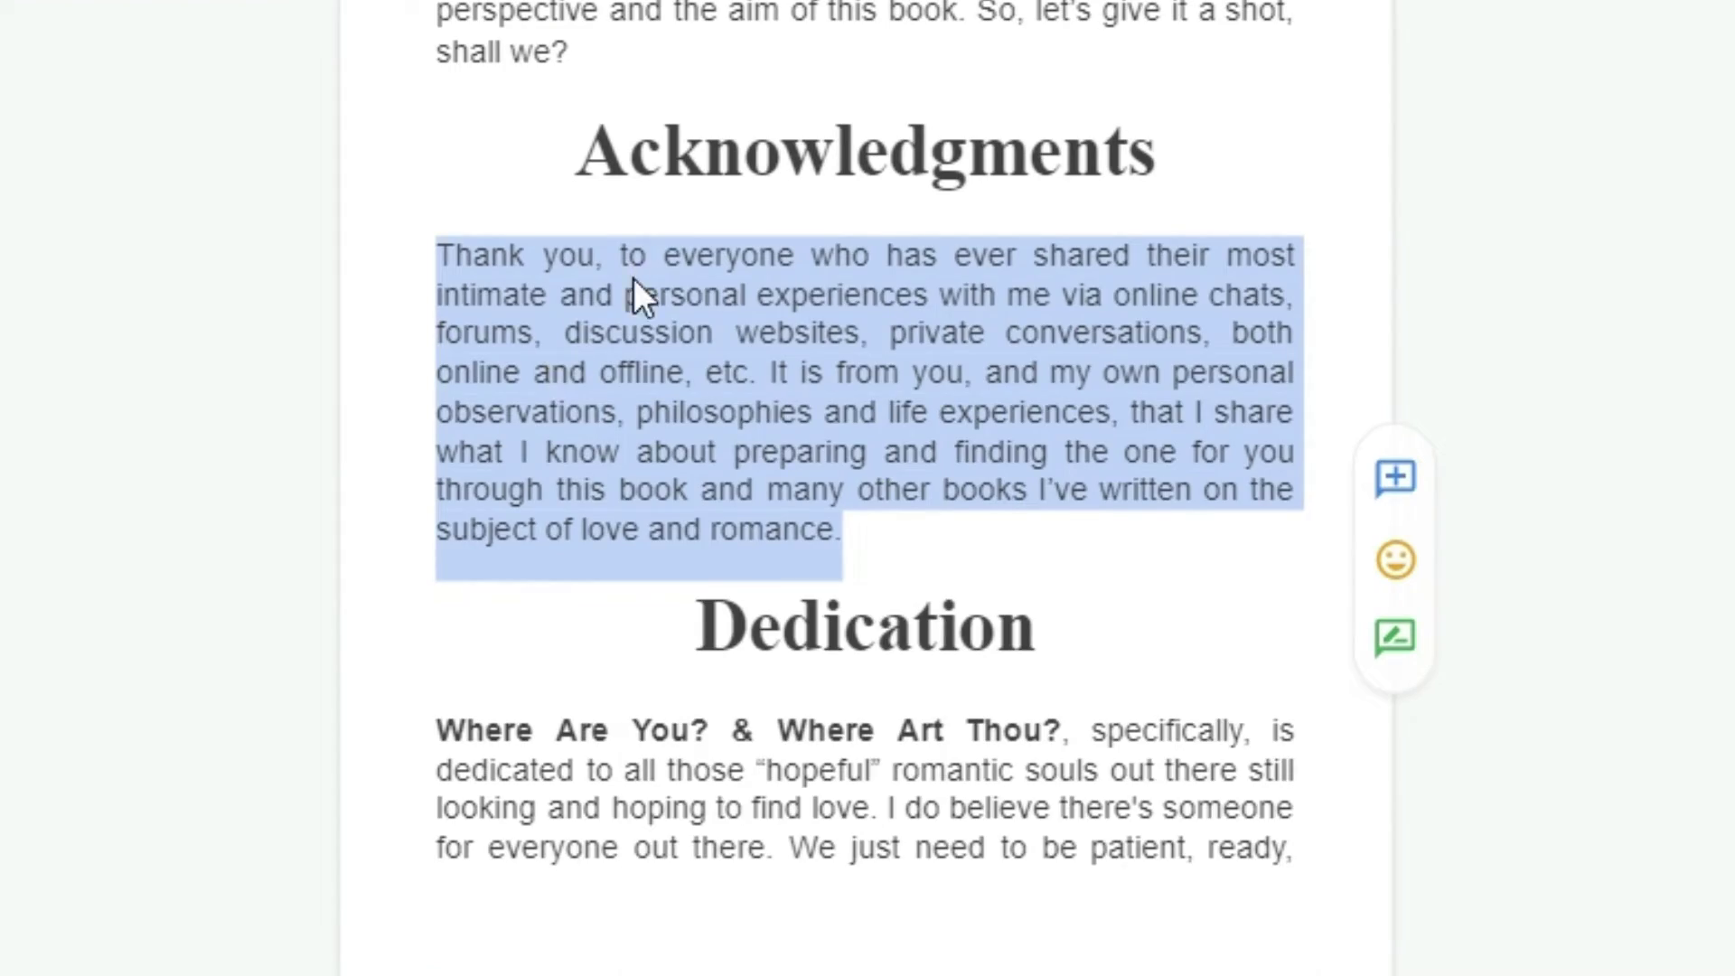
right_click(632, 280)
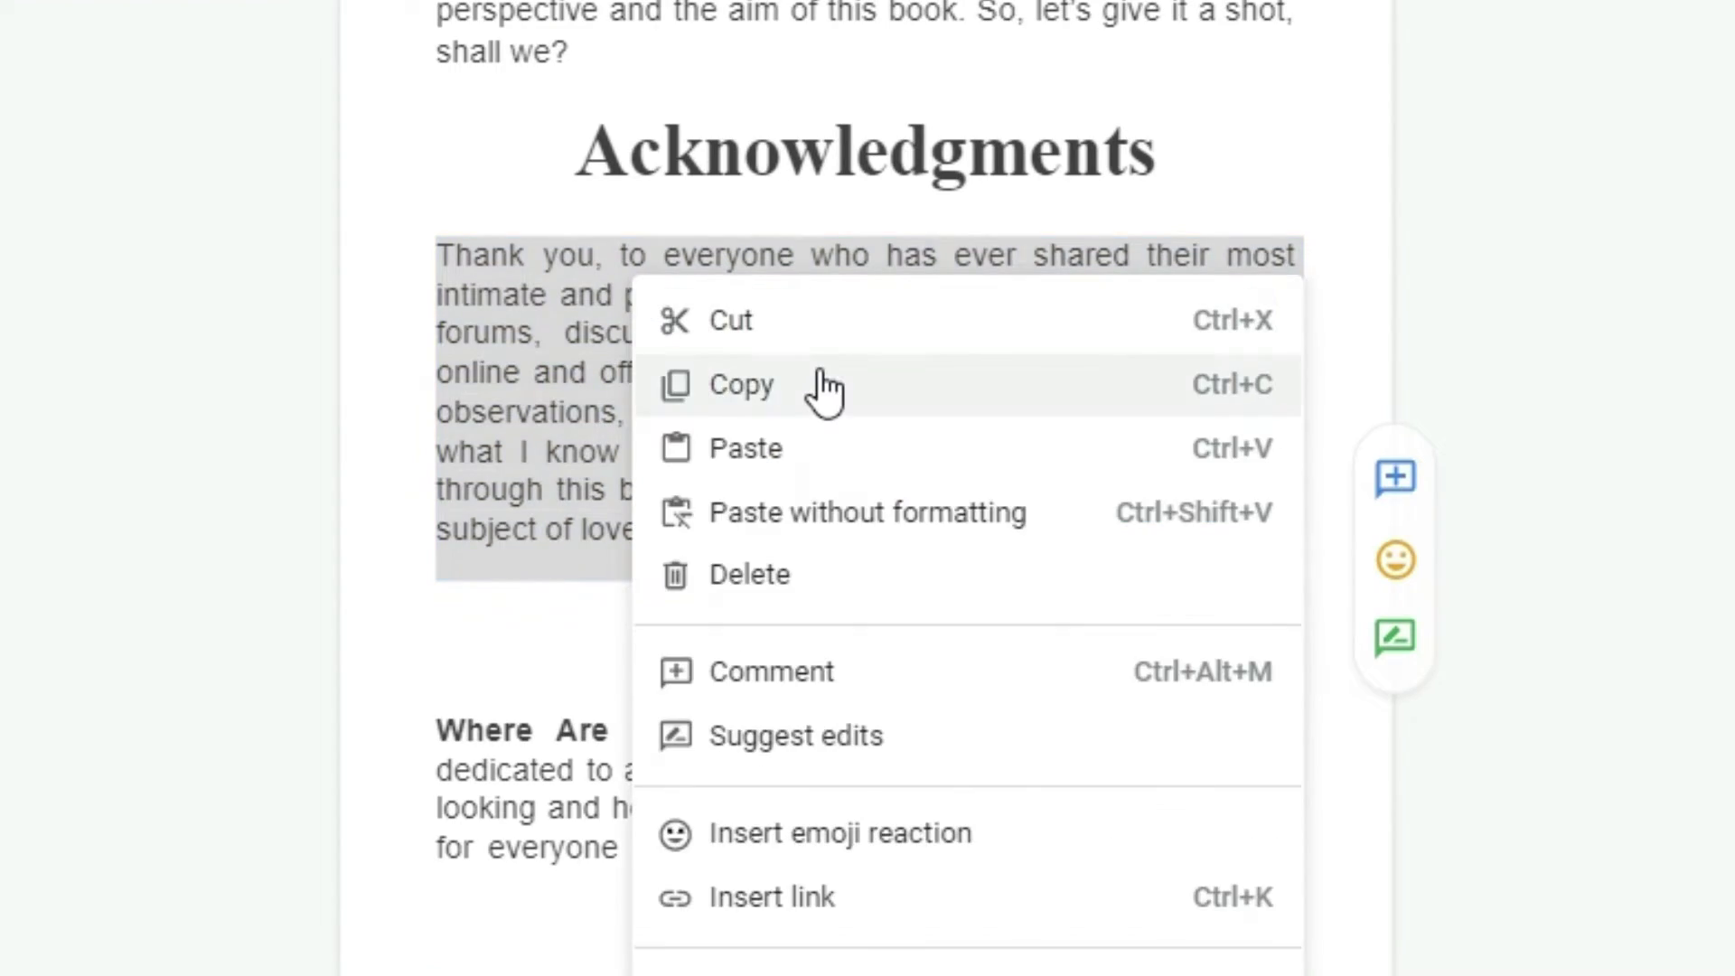
click(826, 389)
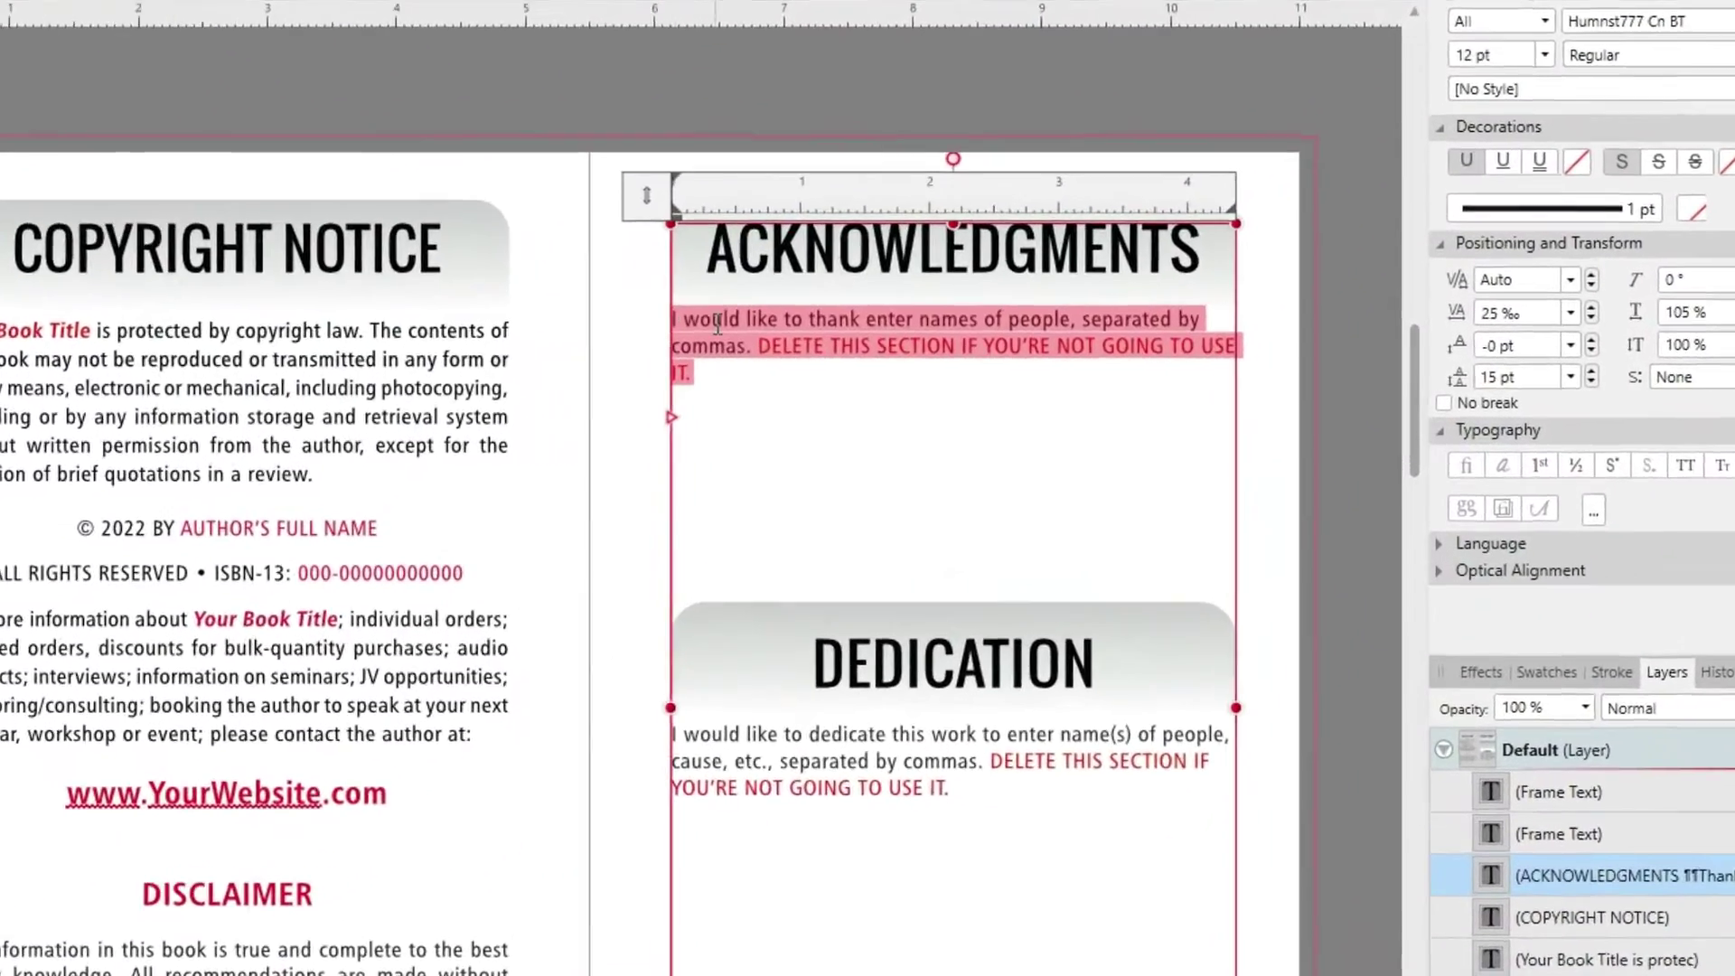
In Affinity Publisher, replace the Acknowledgments placeholder text with the copied paragraph and justify it
right_click(803, 332)
click(674, 396)
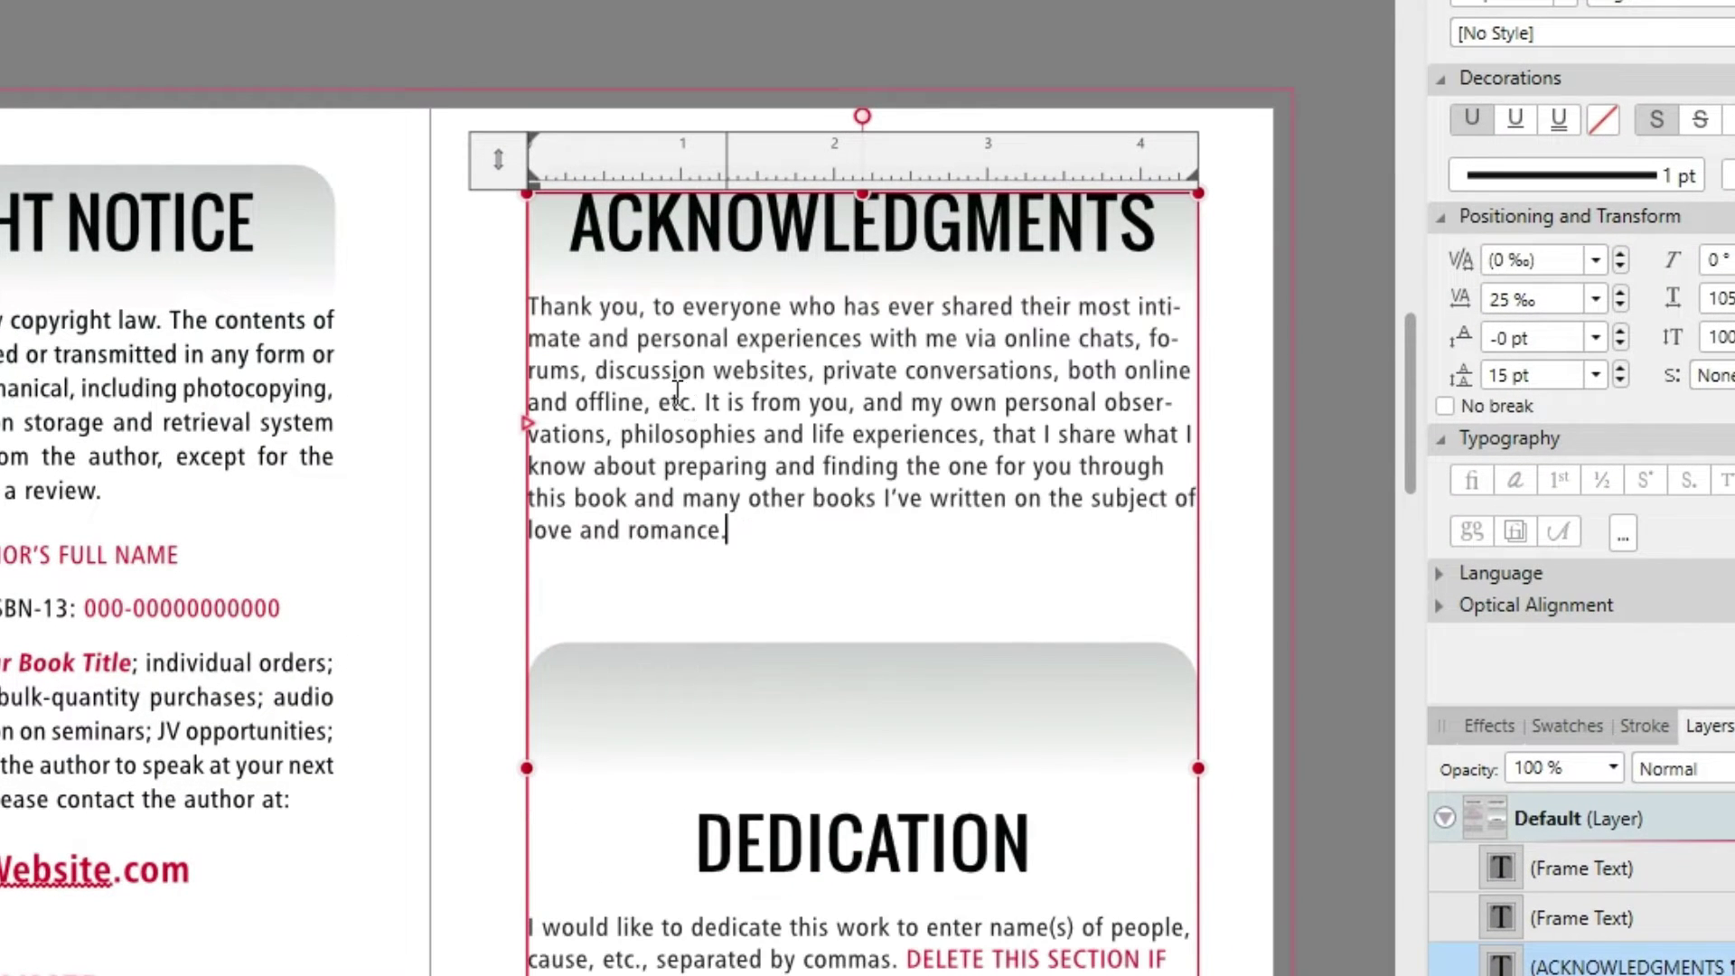
click(866, 438)
key(ctrl+shift+j)
scroll(1012, 432, down, 1)
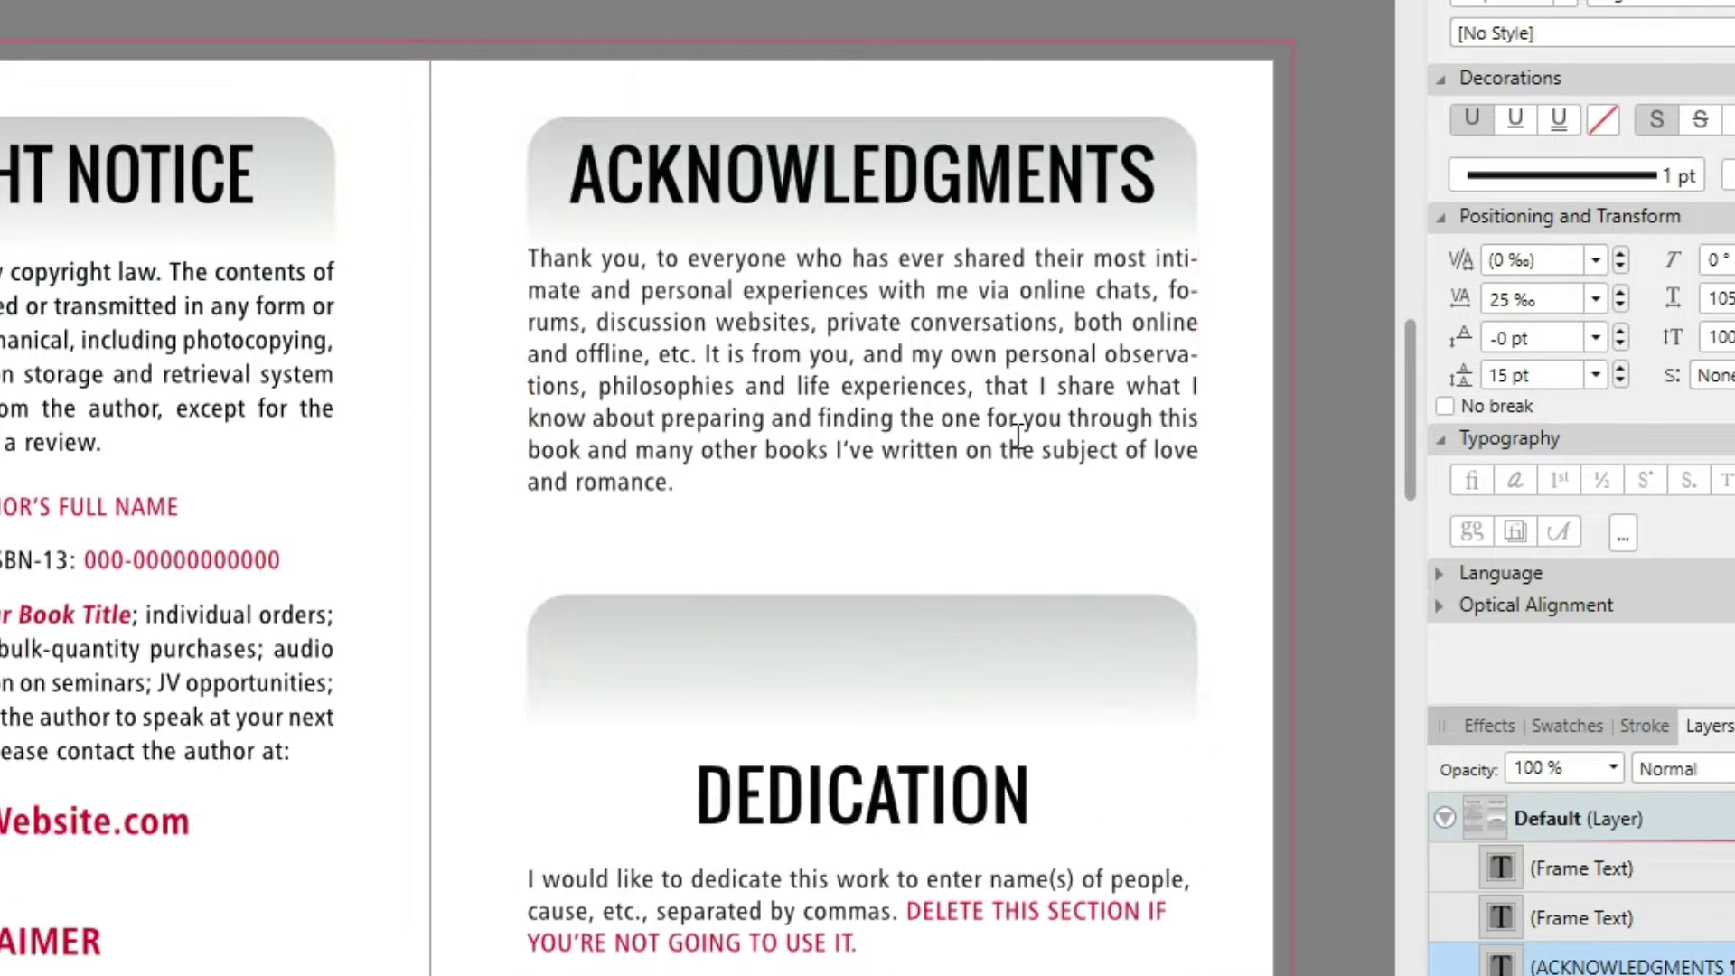
Delete the excess blank space above the Dedication heading so it sits on its grey banner
key(Delete)
key(Delete)
key(Delete)
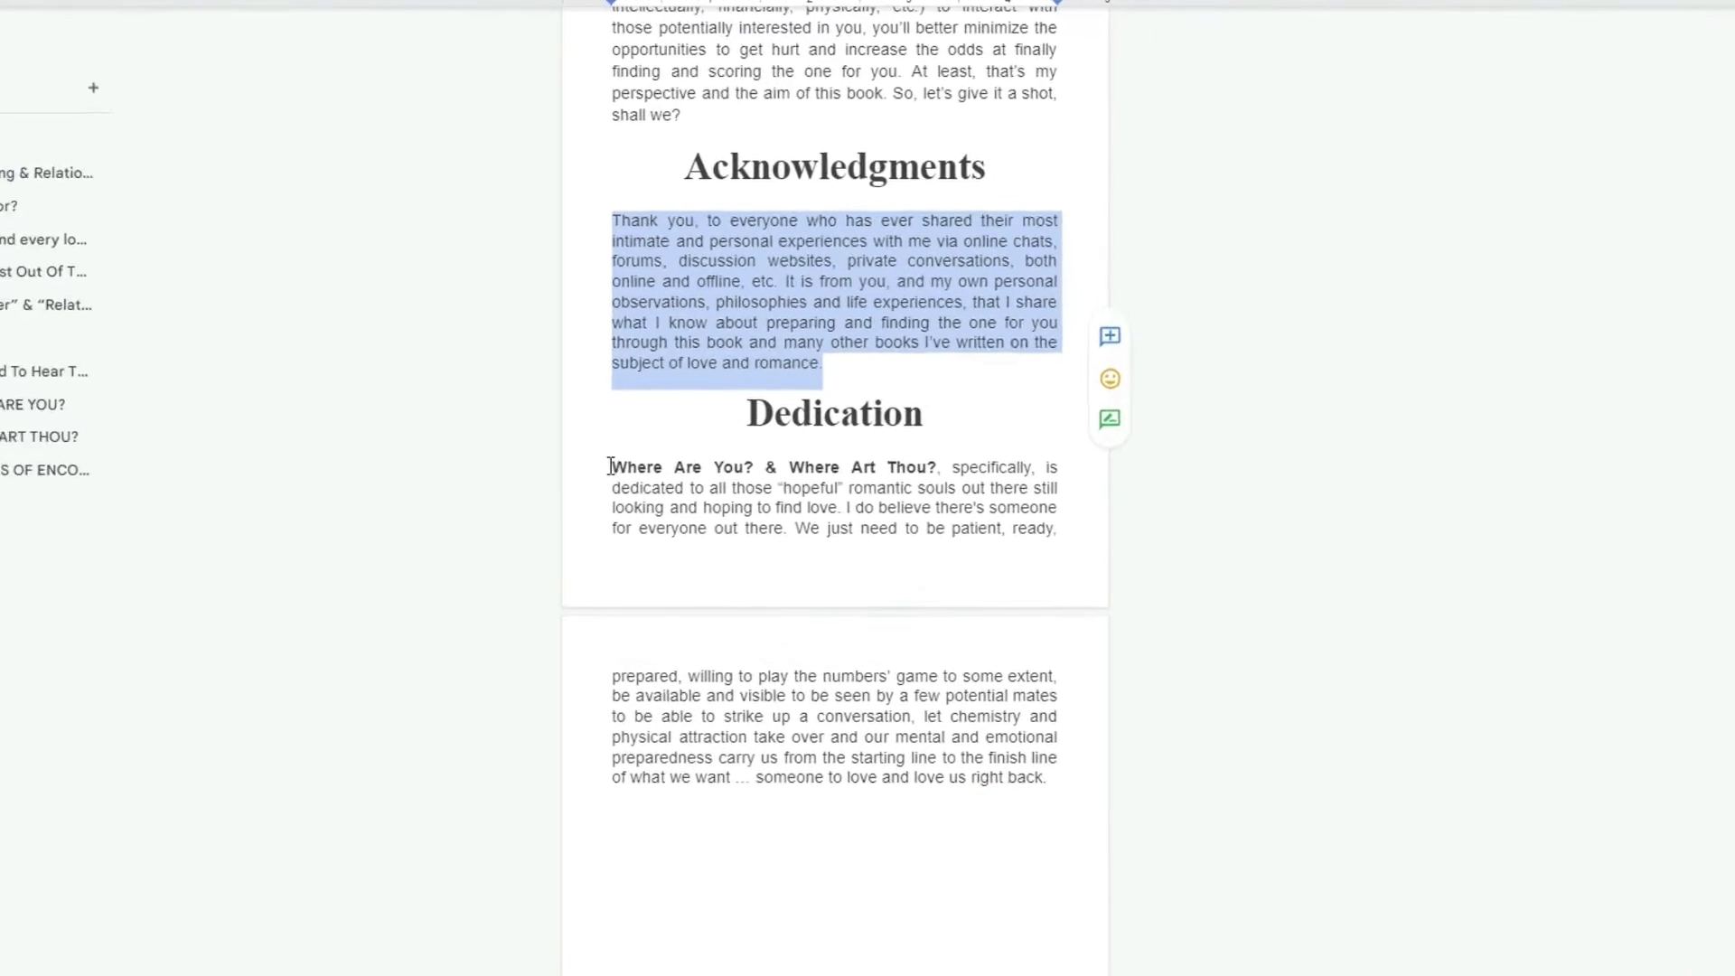
Copy the full Dedication text, which continues onto the following page, from the Google Docs manuscript
drag(574, 401, 1123, 787)
scroll(1004, 468, down, 5)
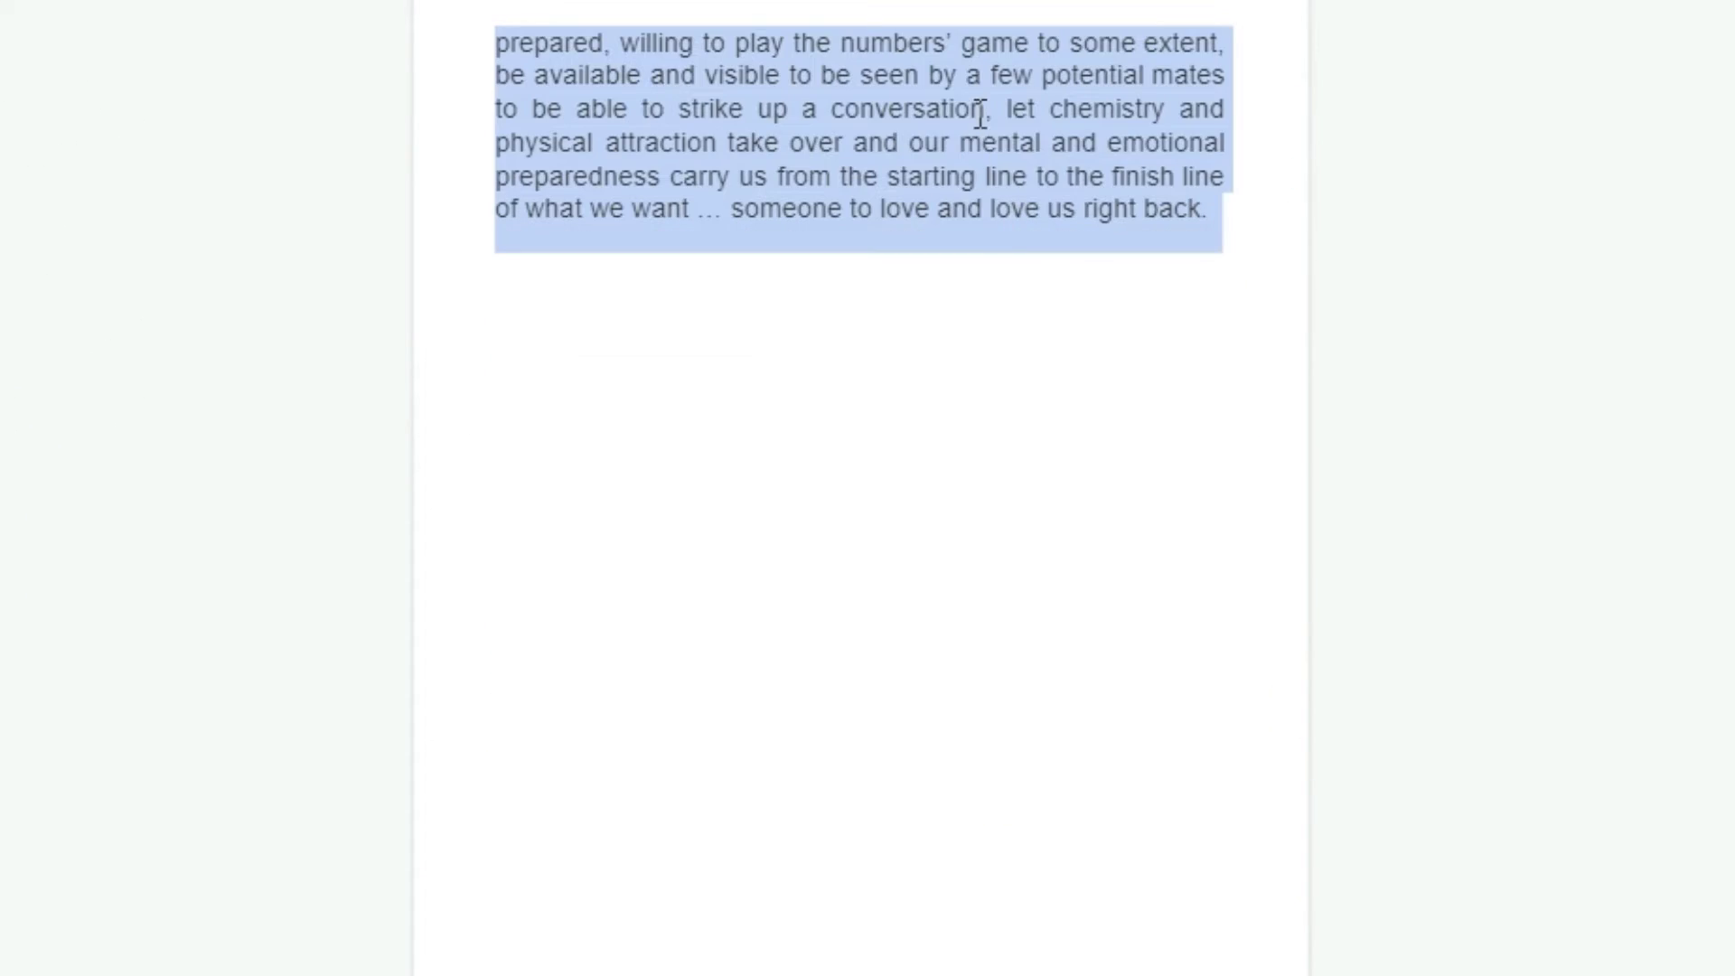
right_click(980, 113)
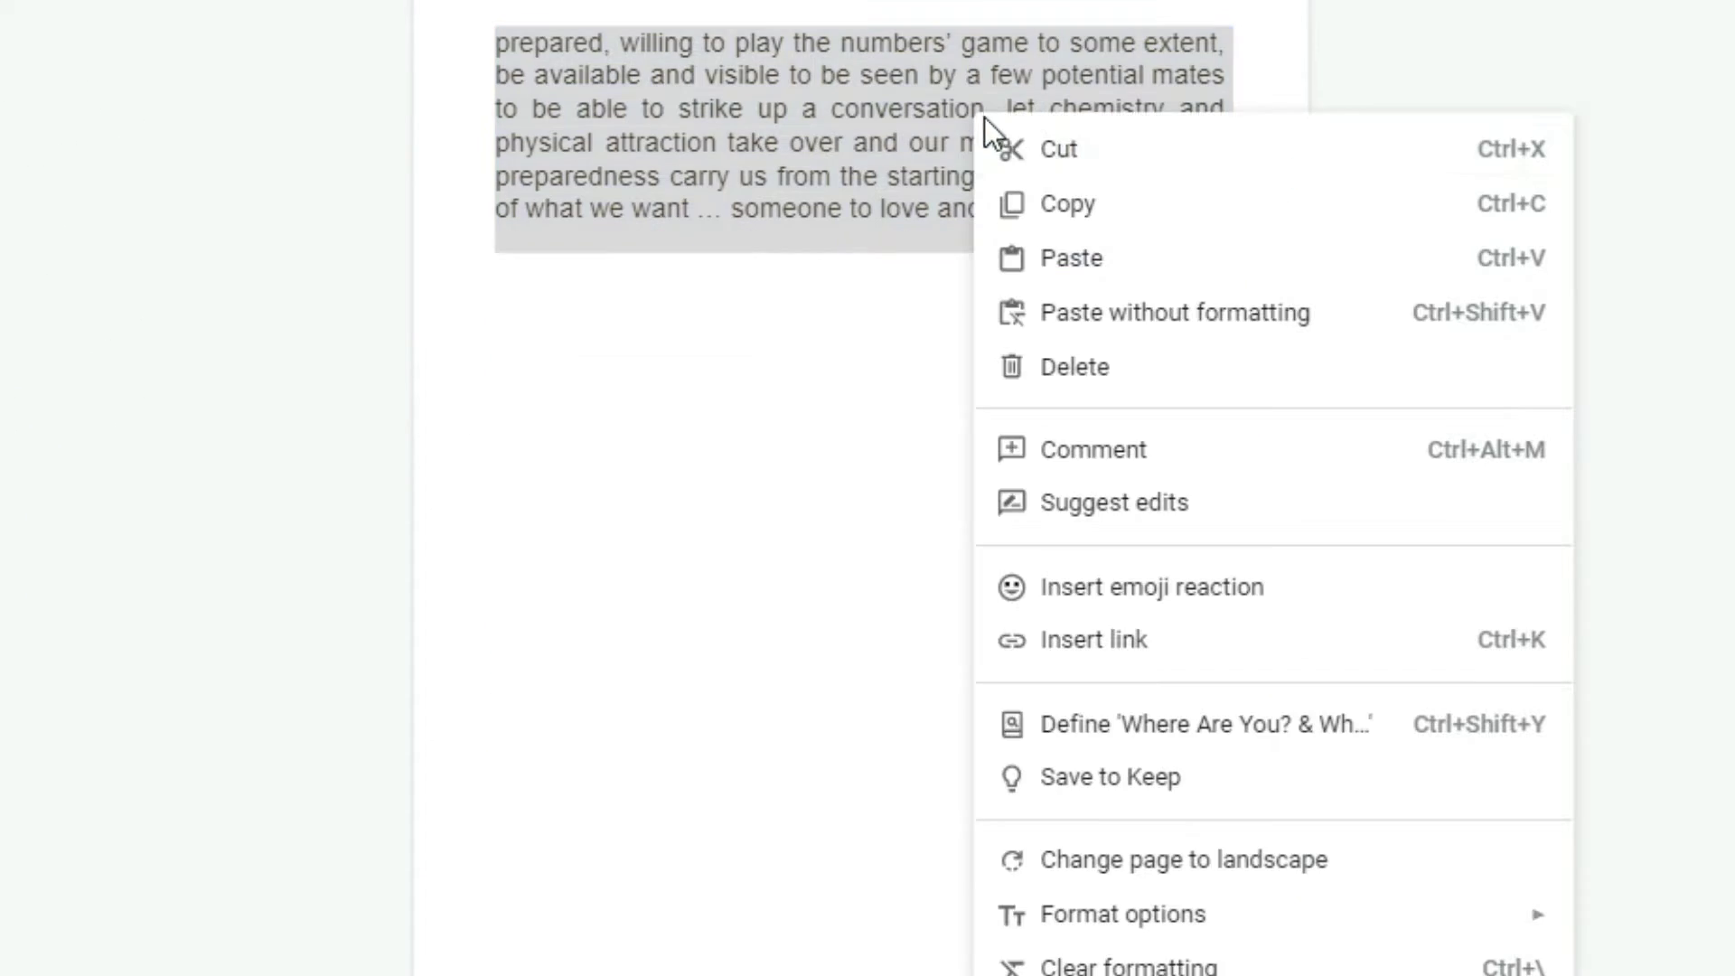
click(1144, 232)
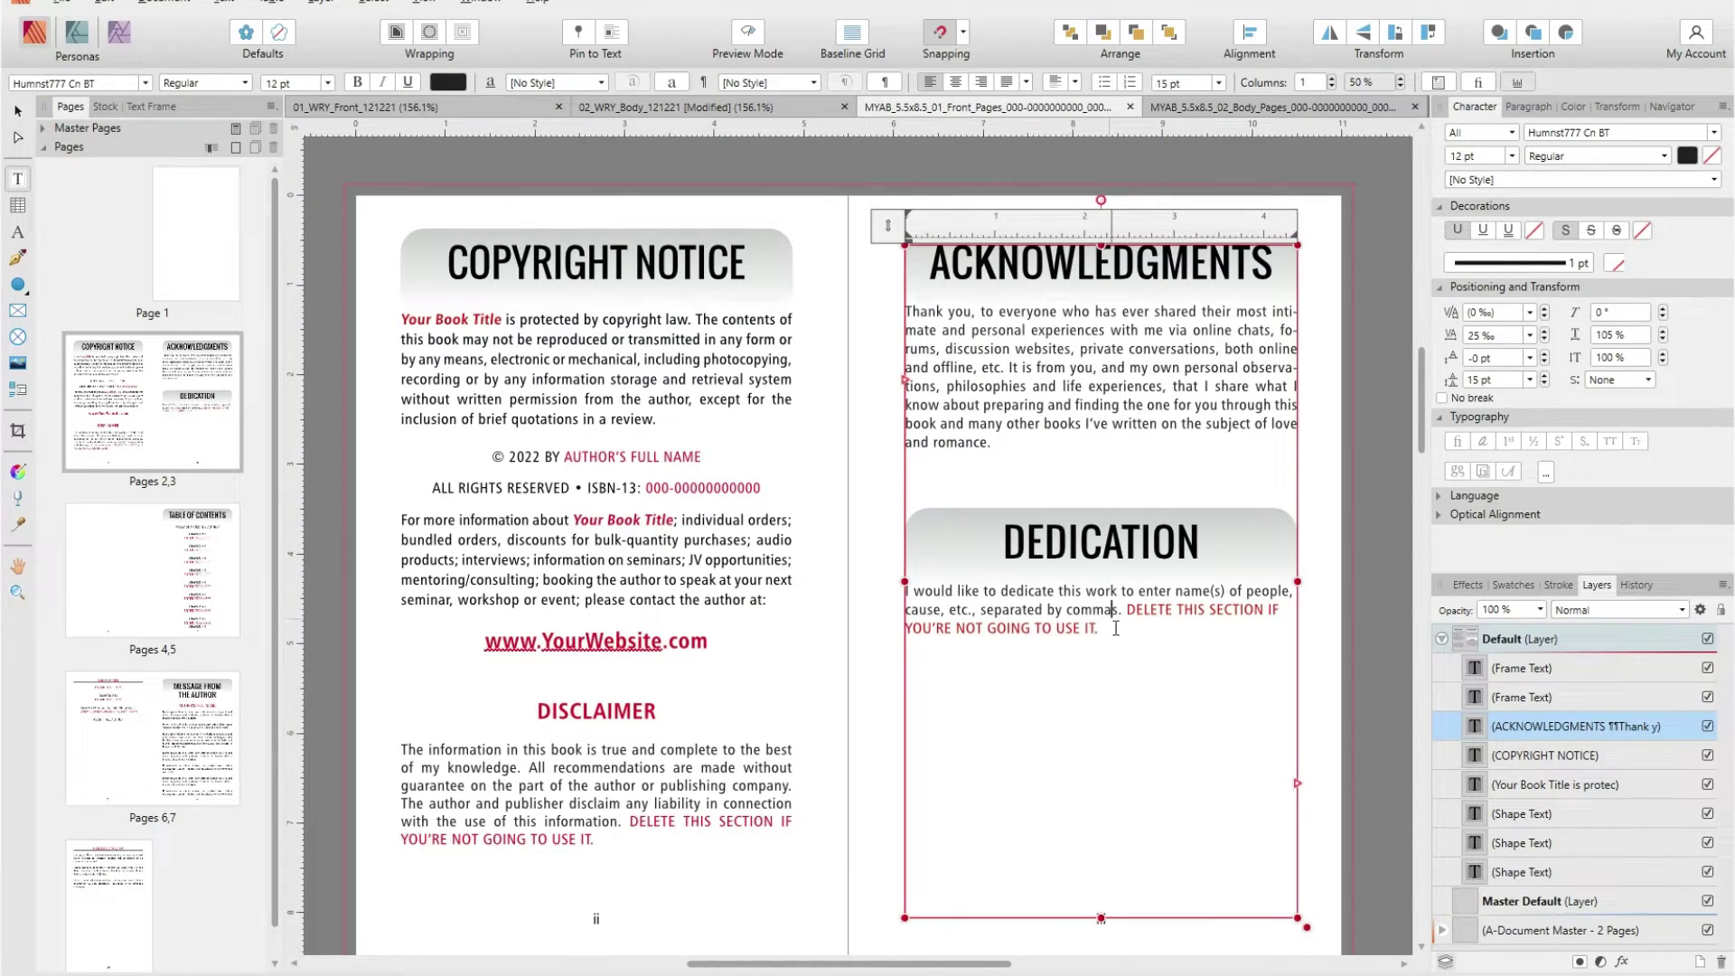
In Affinity Publisher, replace the Dedication placeholder text with the copied manuscript text
drag(941, 592, 893, 591)
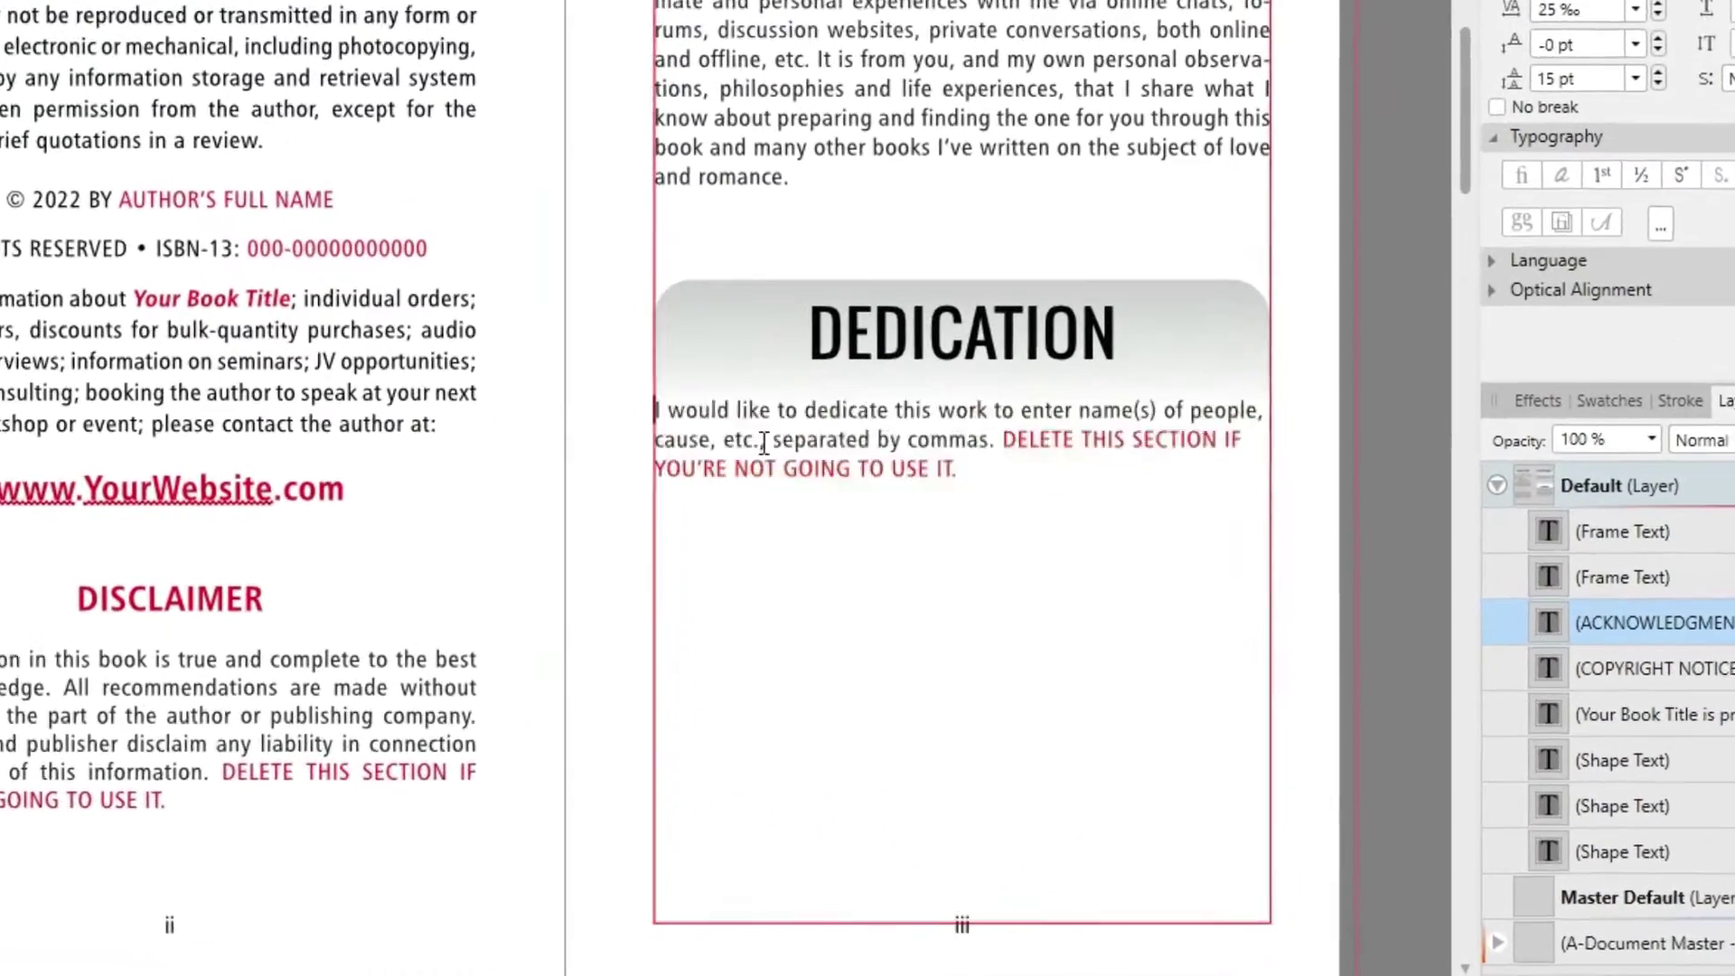
key(Delete)
right_click(827, 503)
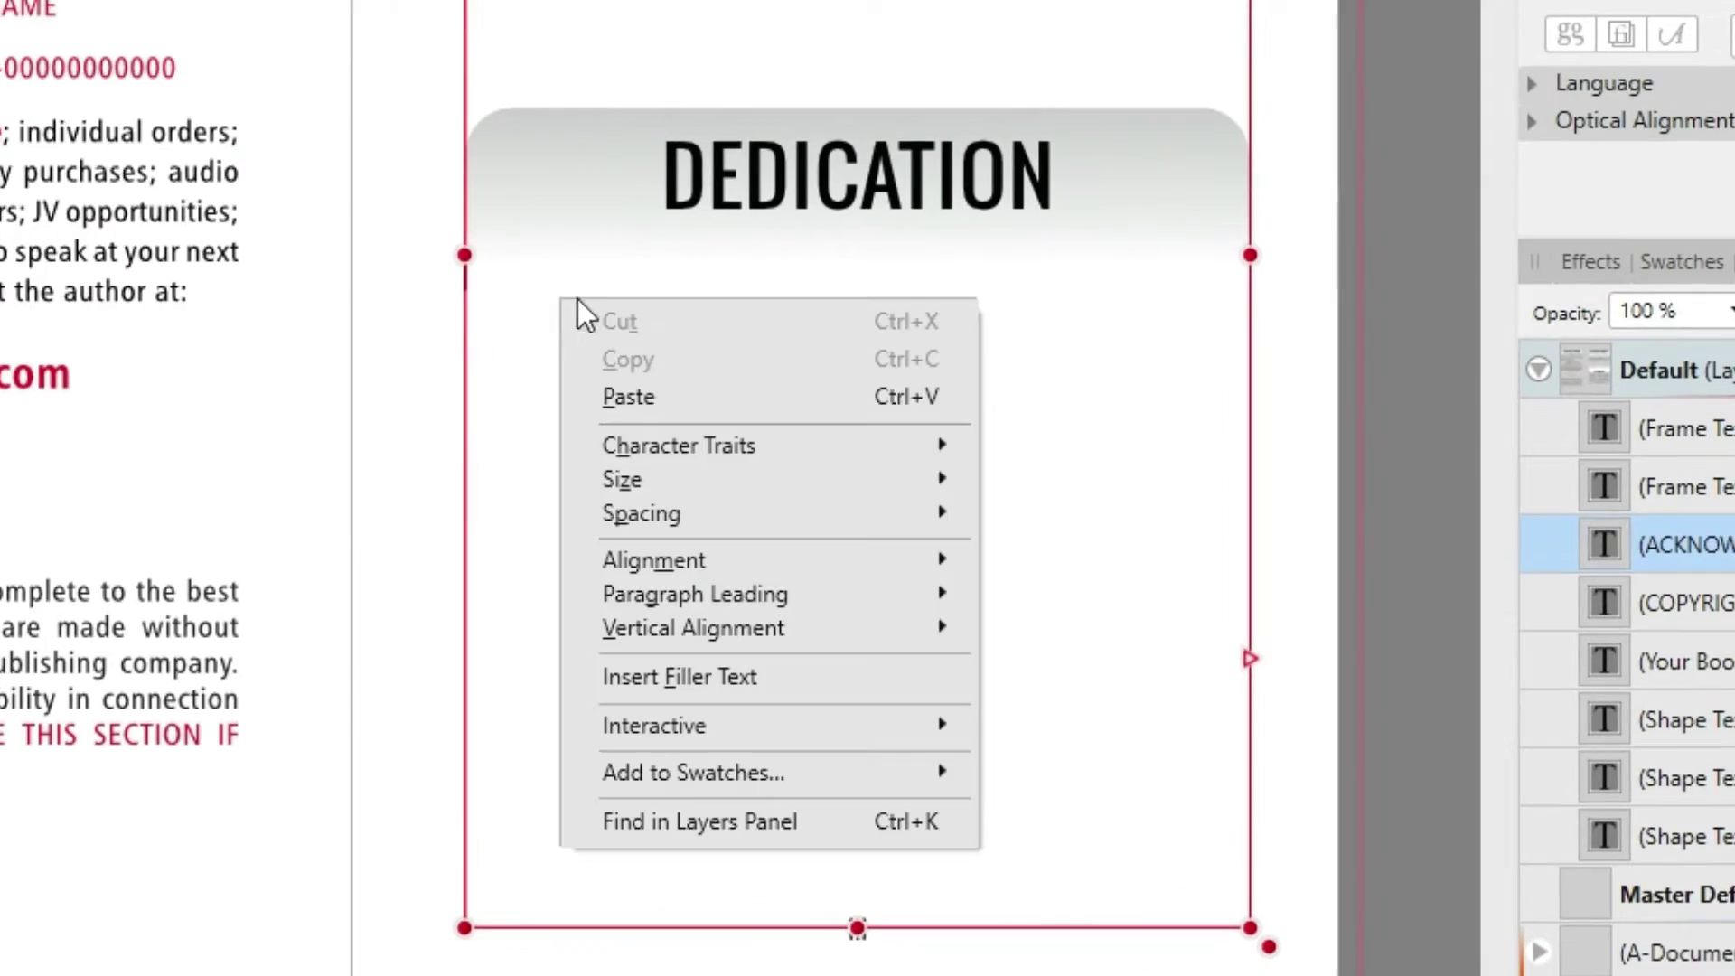
click(681, 395)
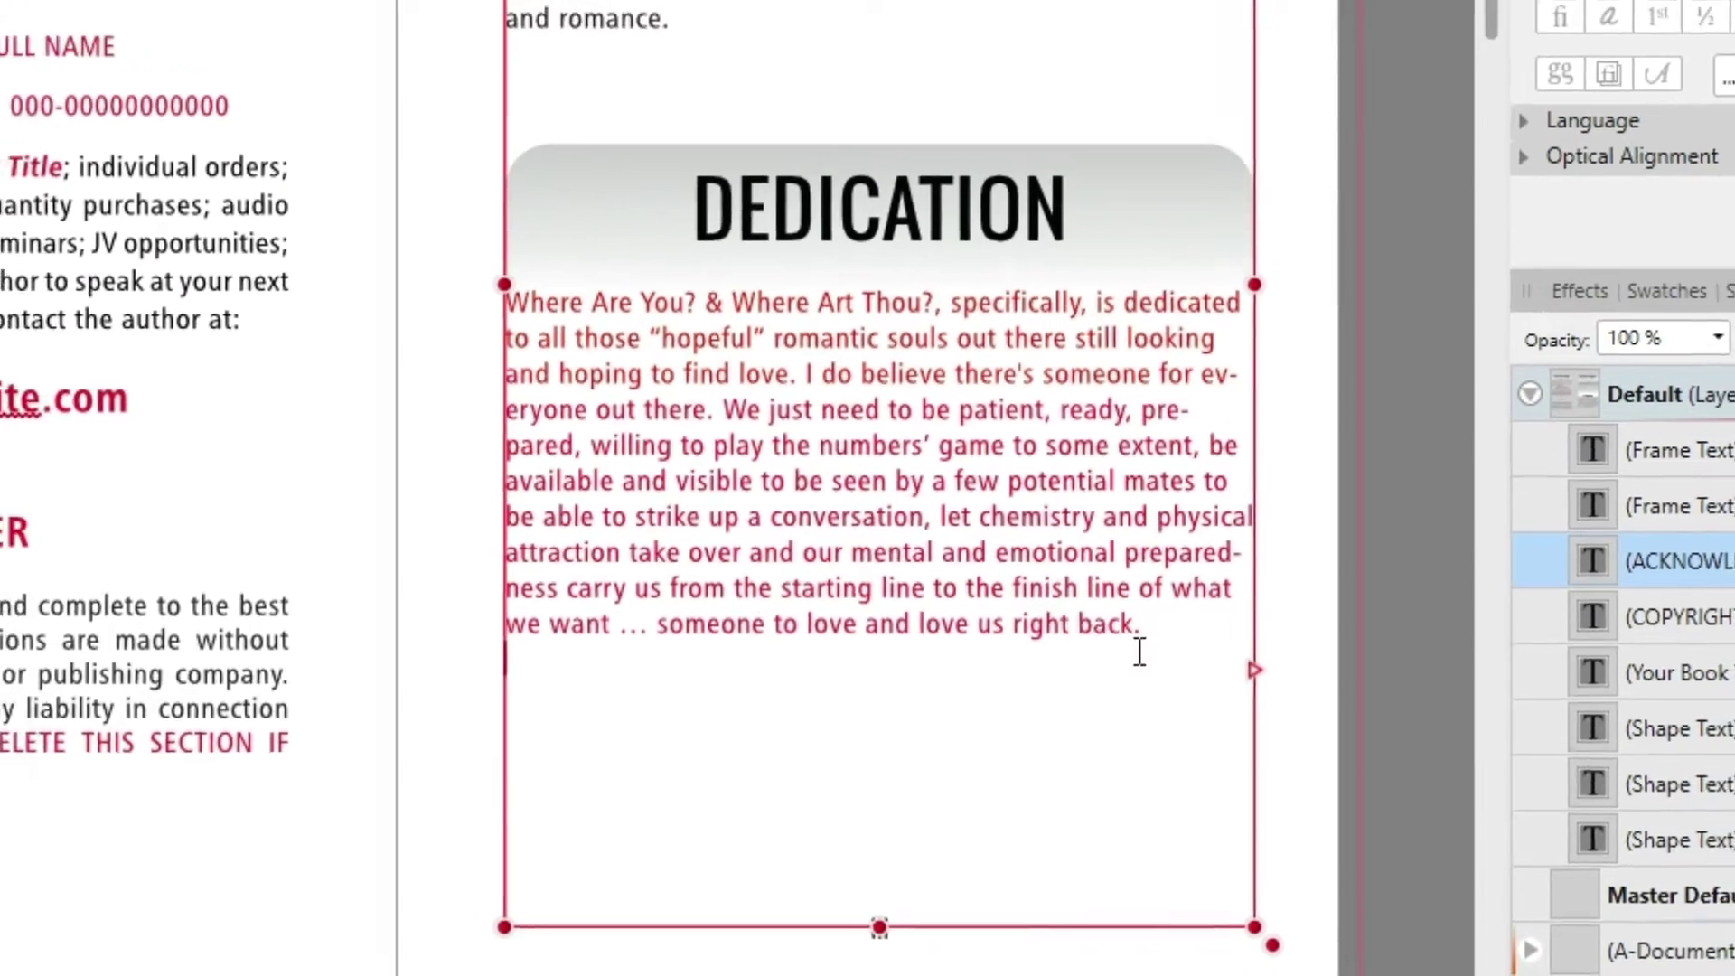
Justify the pasted Dedication text and change its color to black
drag(1134, 618, 389, 285)
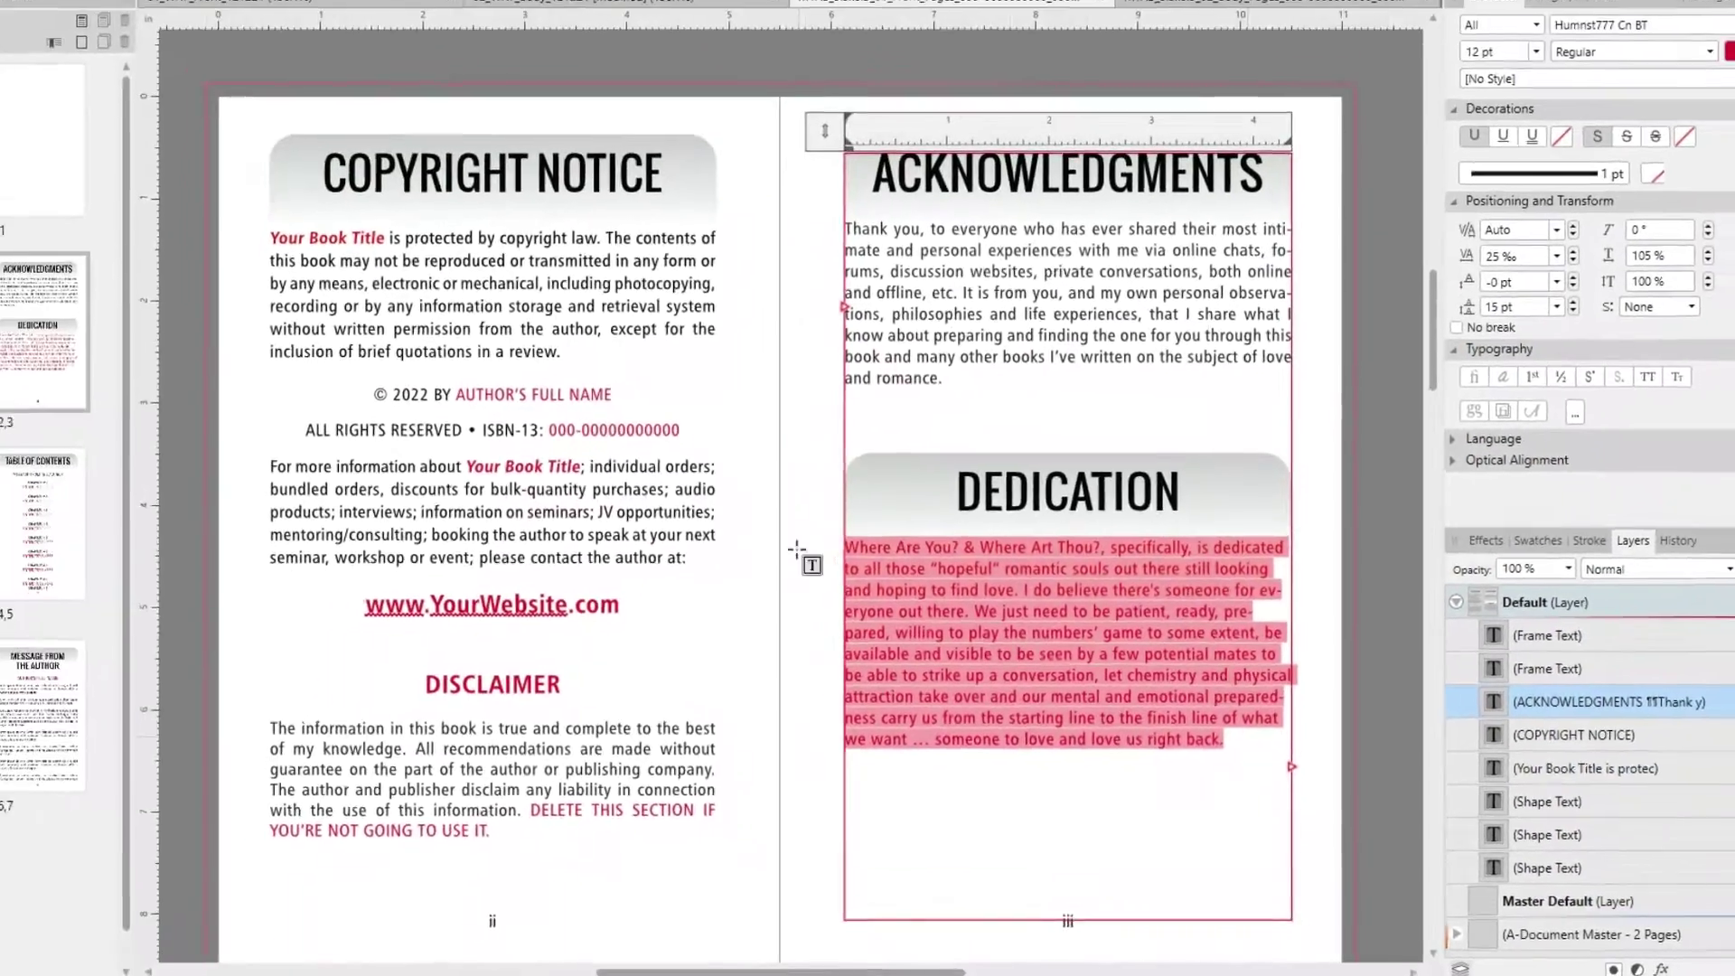
click(1008, 83)
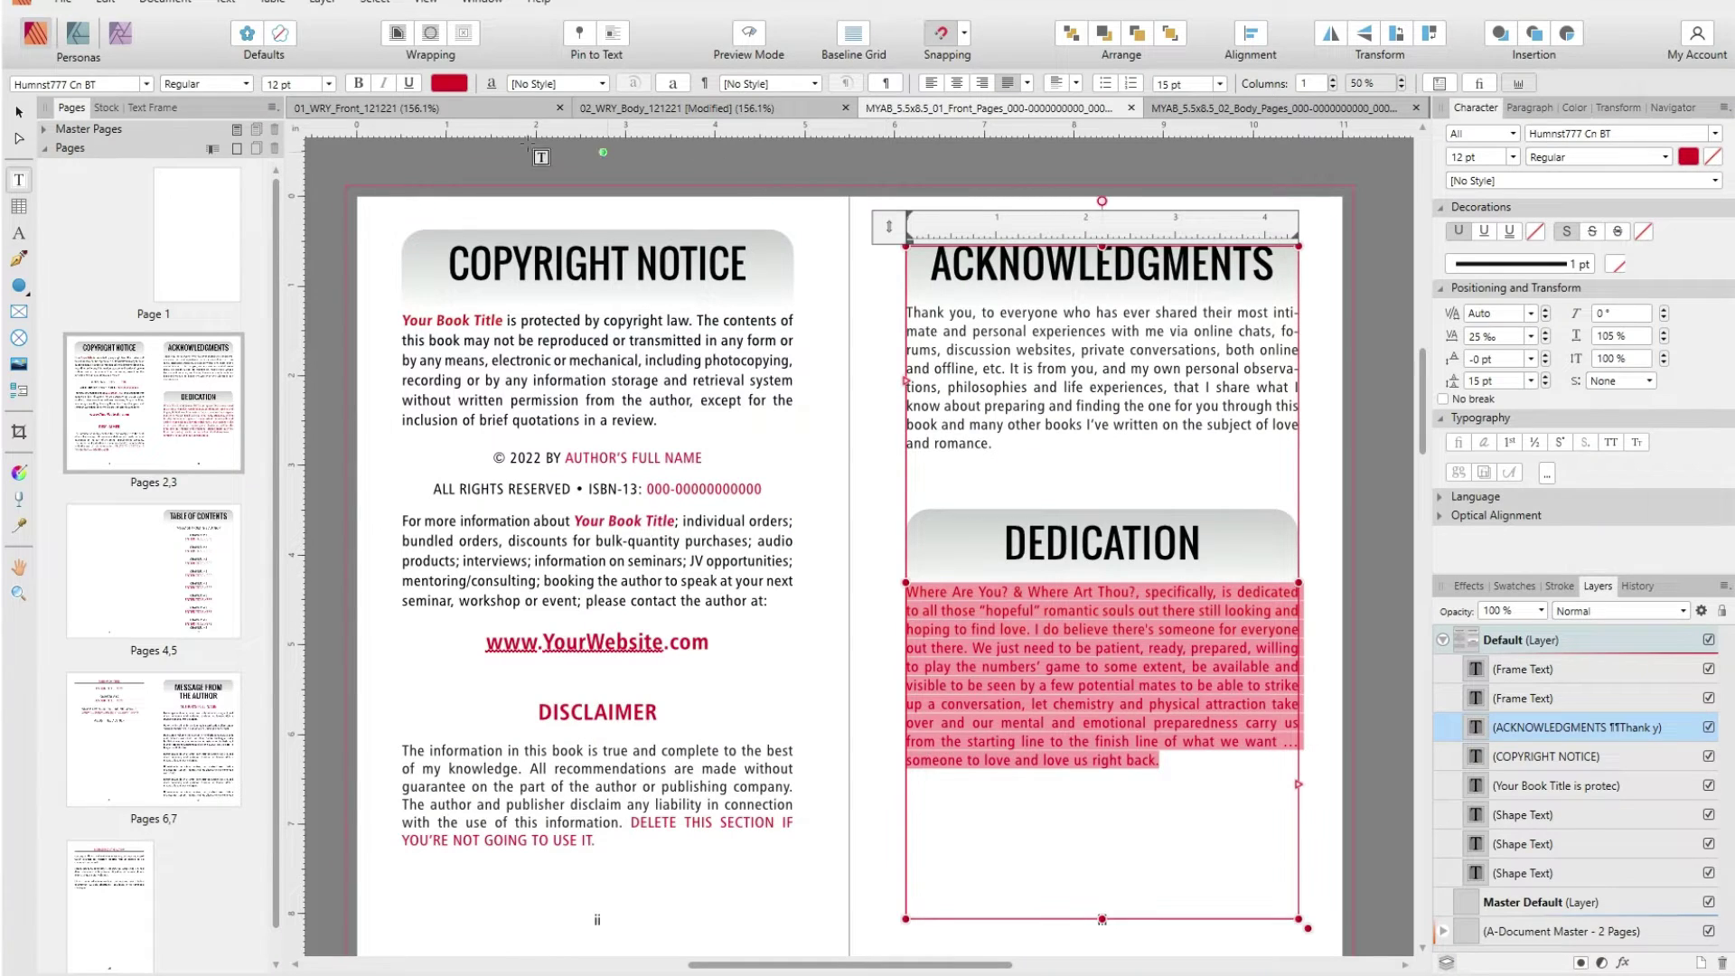
click(450, 83)
drag(442, 220, 428, 194)
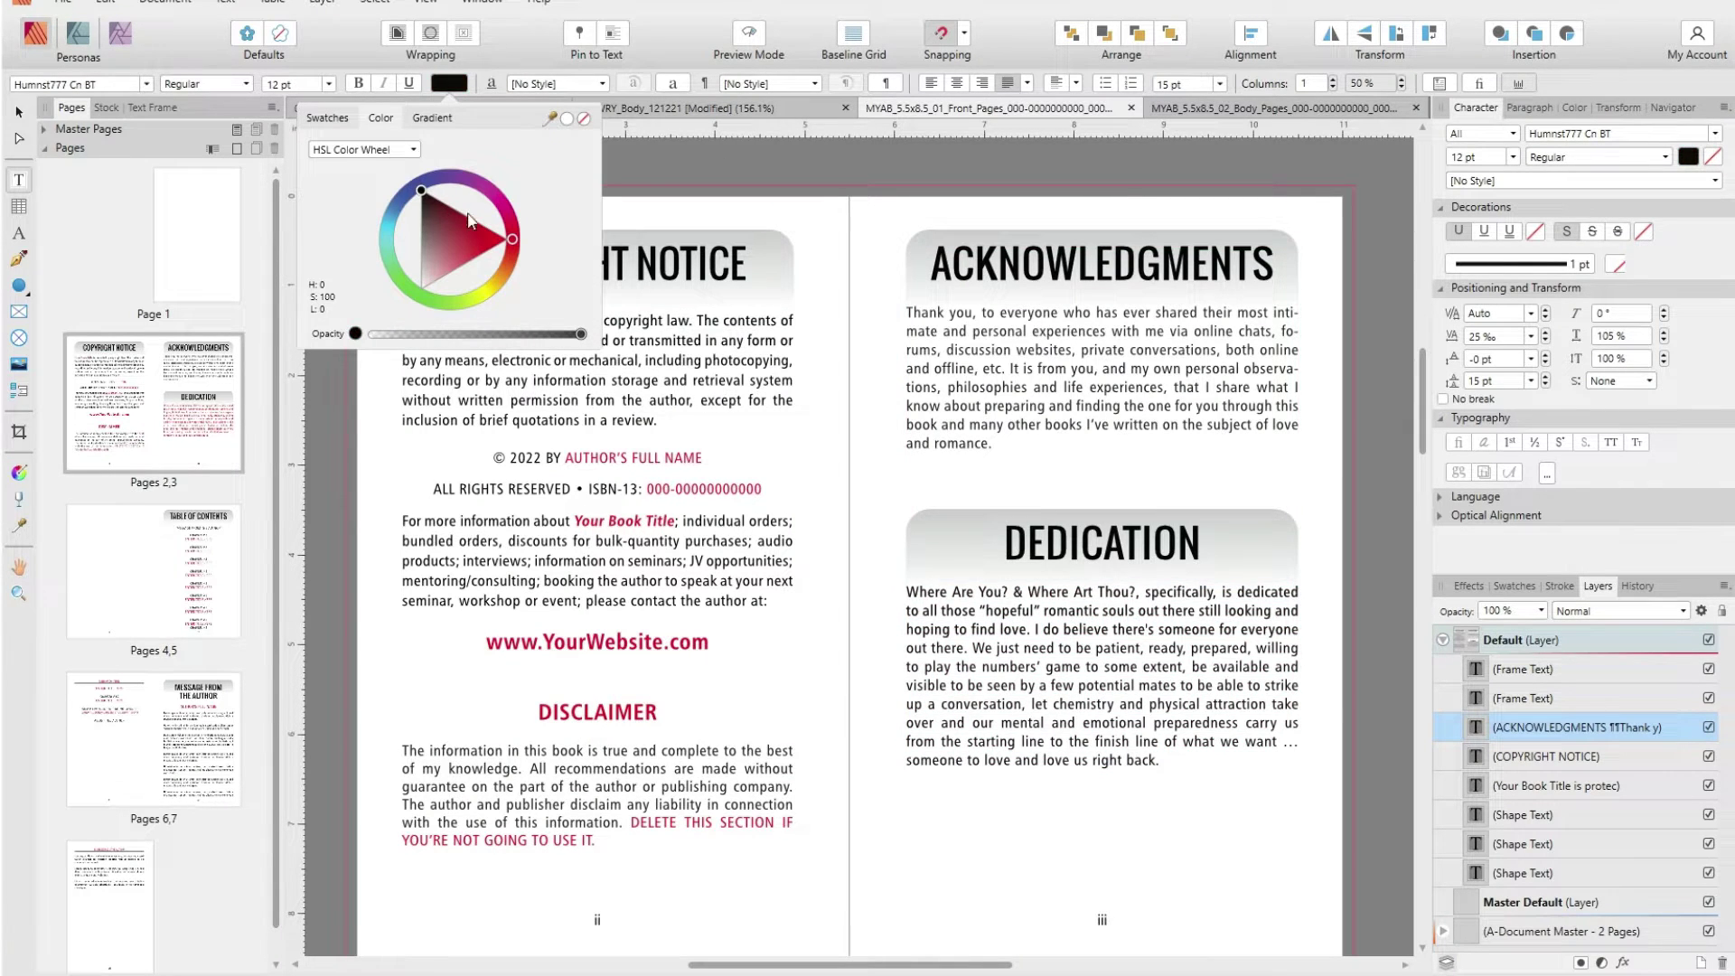
click(1151, 685)
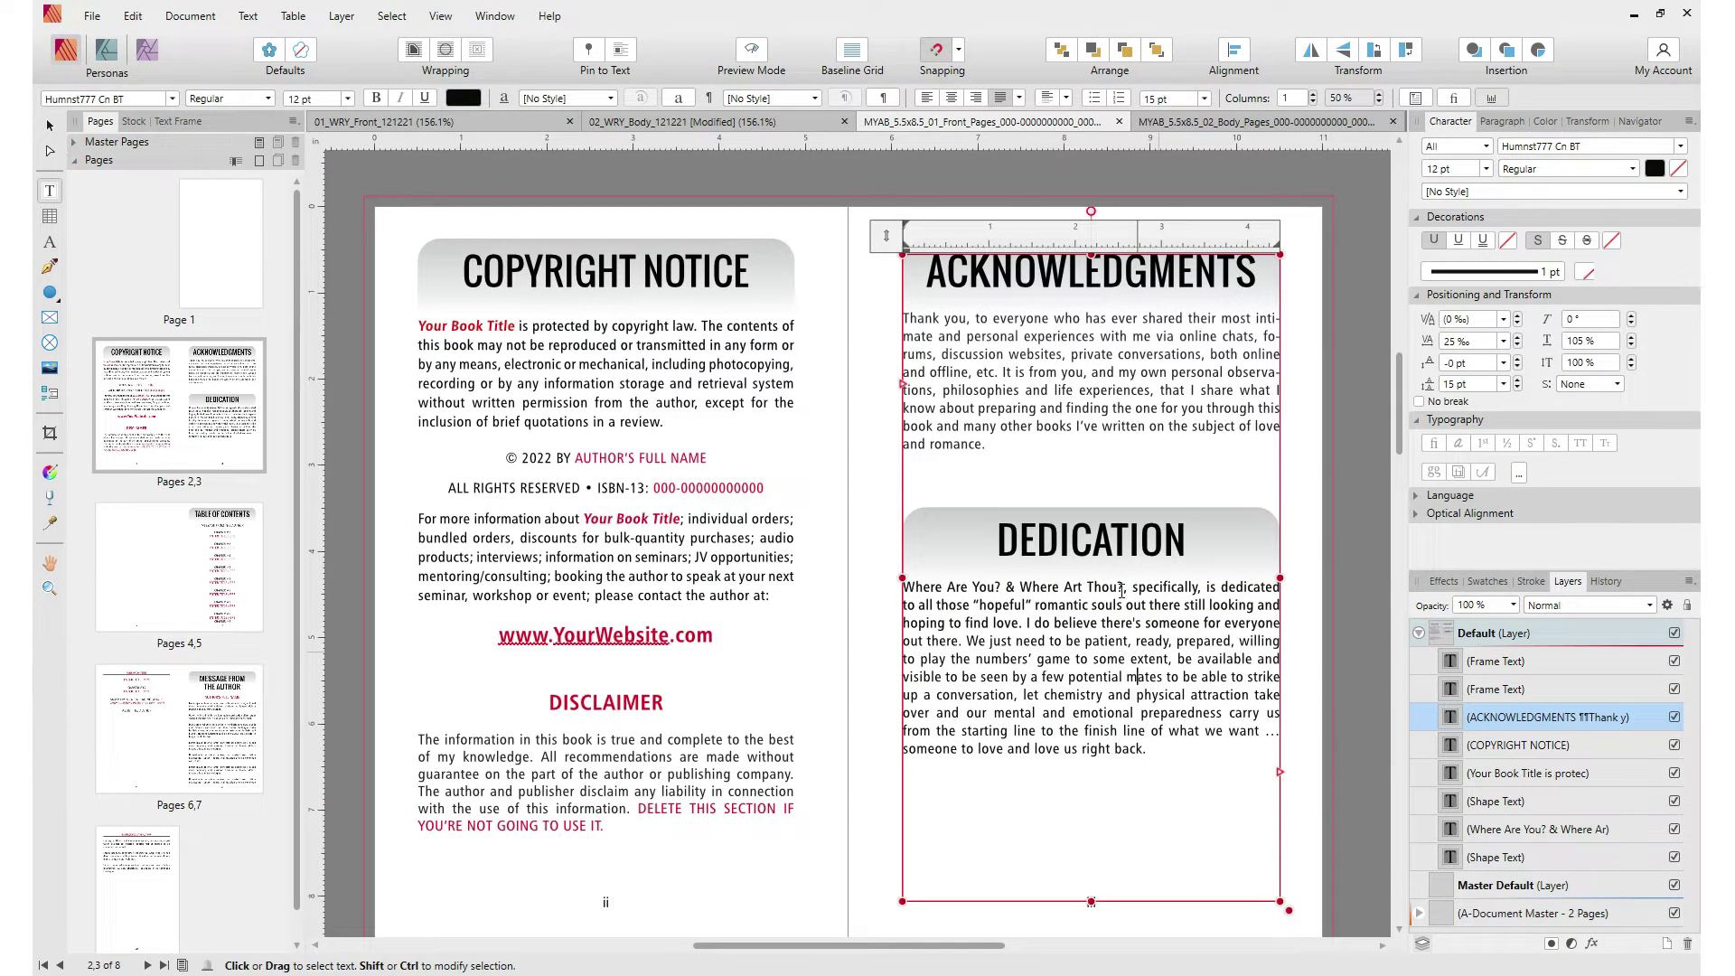
Set the leading of the empty line above the Dedication heading to 38.2 pt
click(1060, 479)
triple_click(1109, 496)
scroll(1515, 382, up, 8)
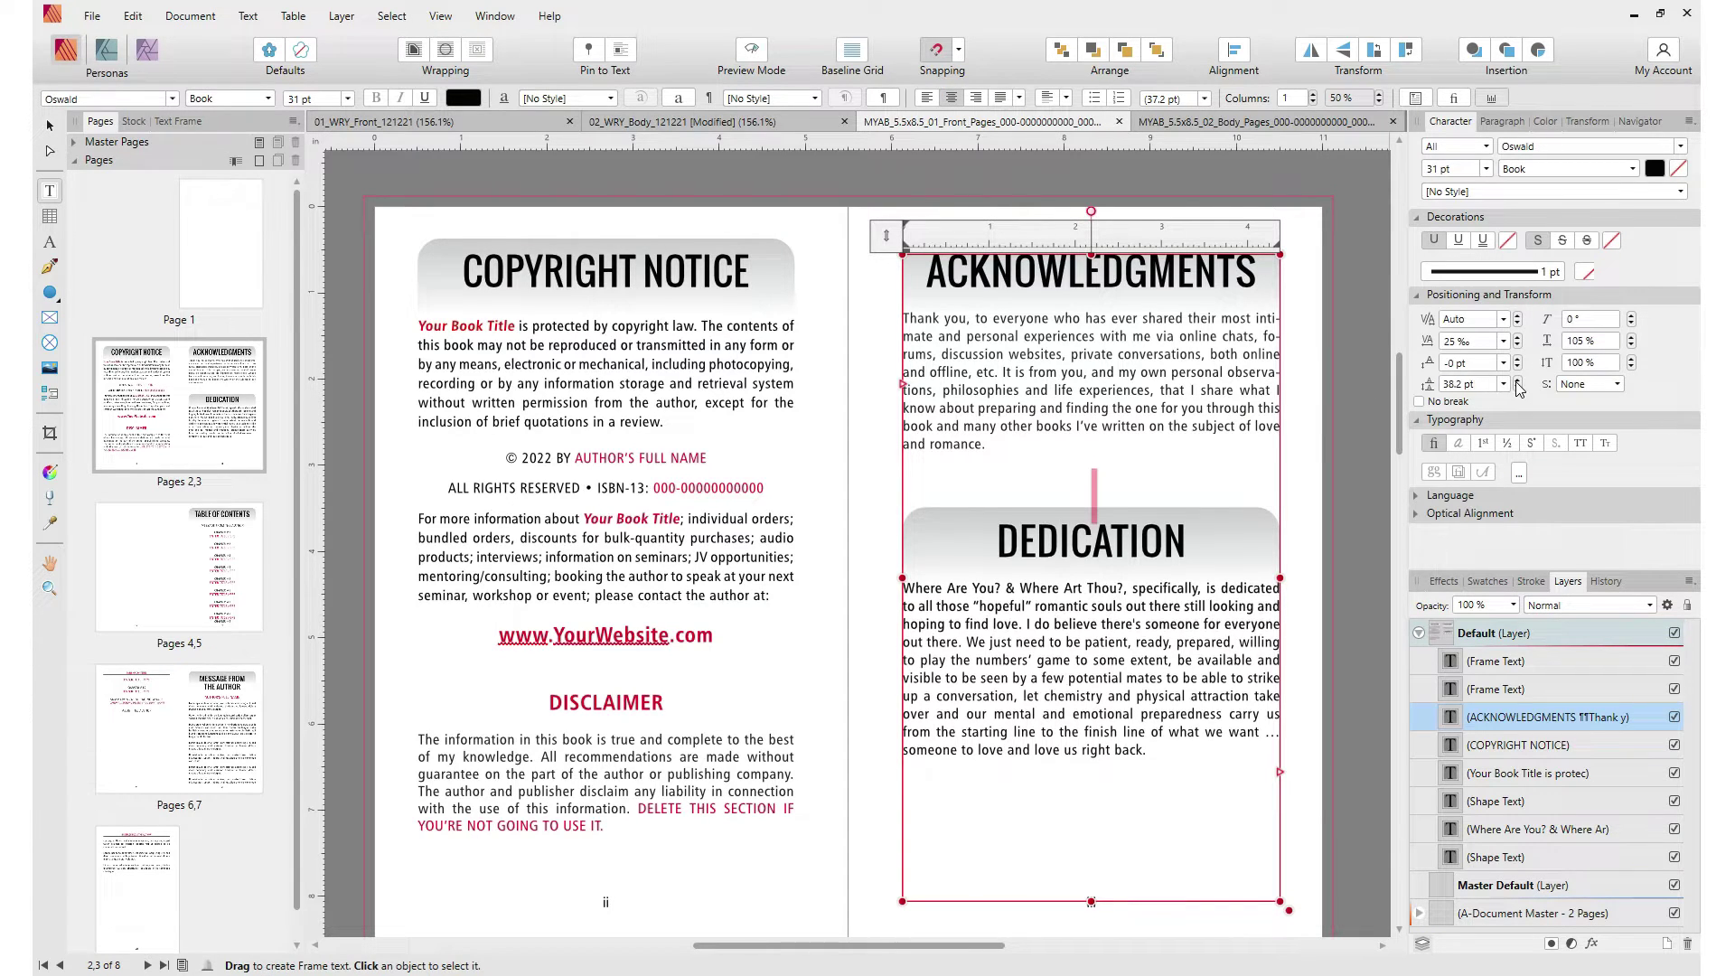
click(1041, 440)
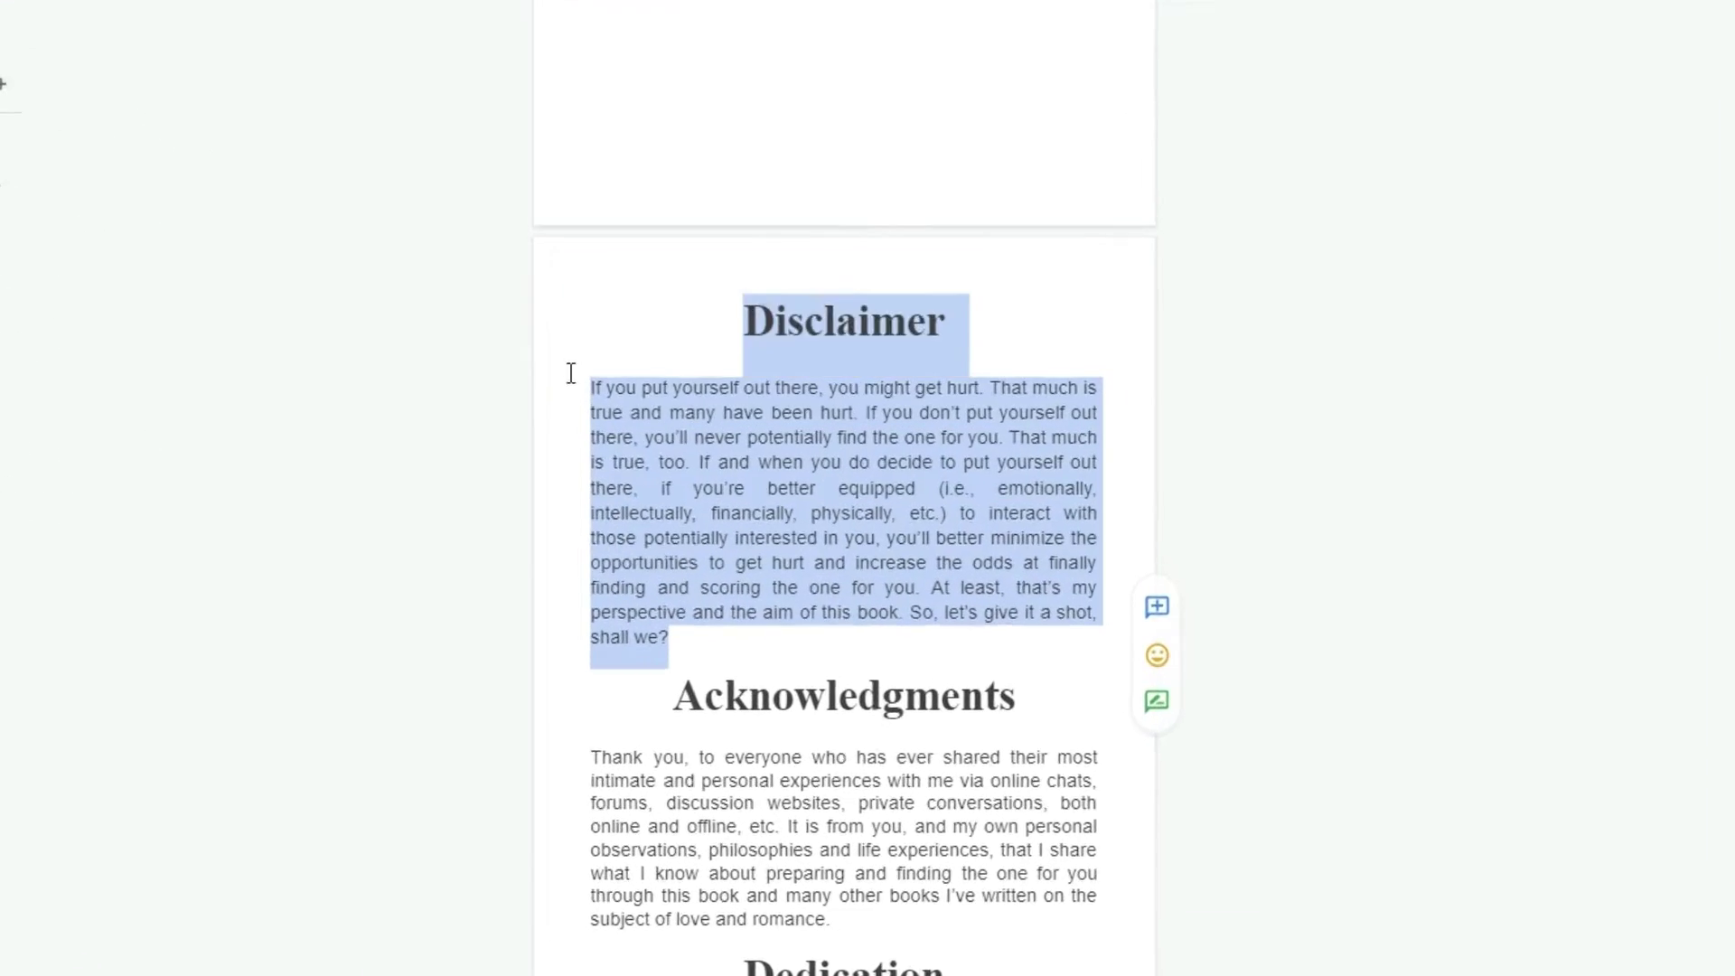
Copy the Disclaimer paragraph from the Google Docs manuscript and paste it over the Disclaimer placeholder text in Affinity Publisher
click(666, 398)
drag(524, 330, 723, 661)
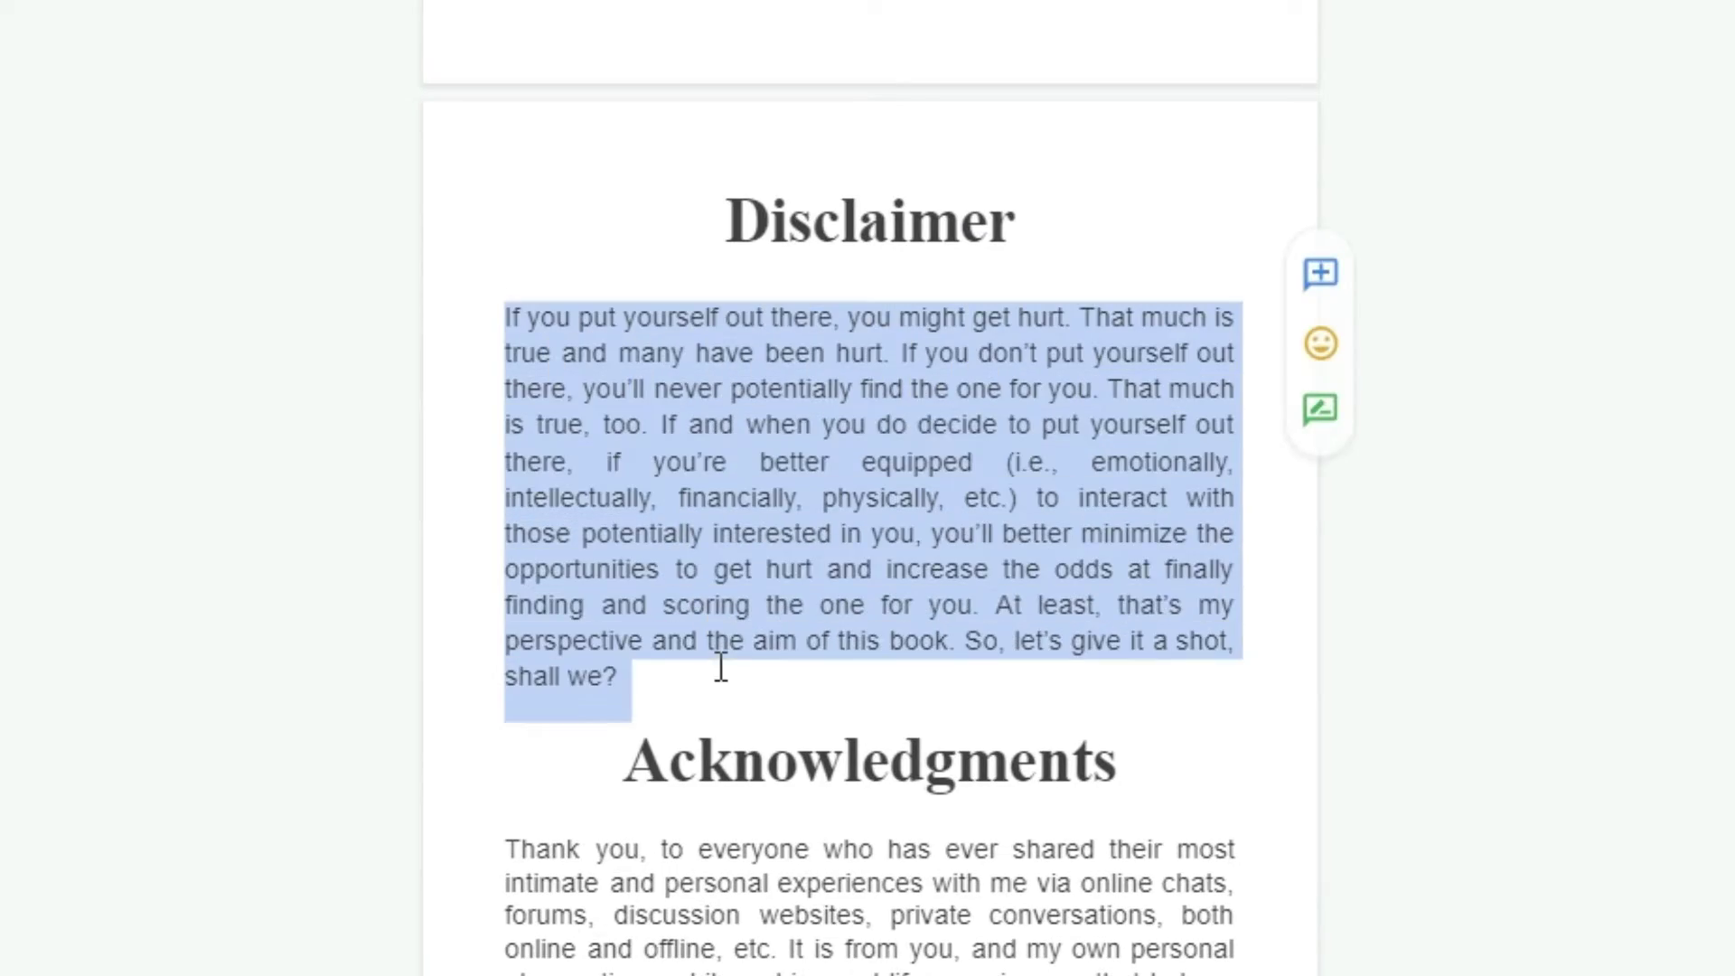
right_click(775, 391)
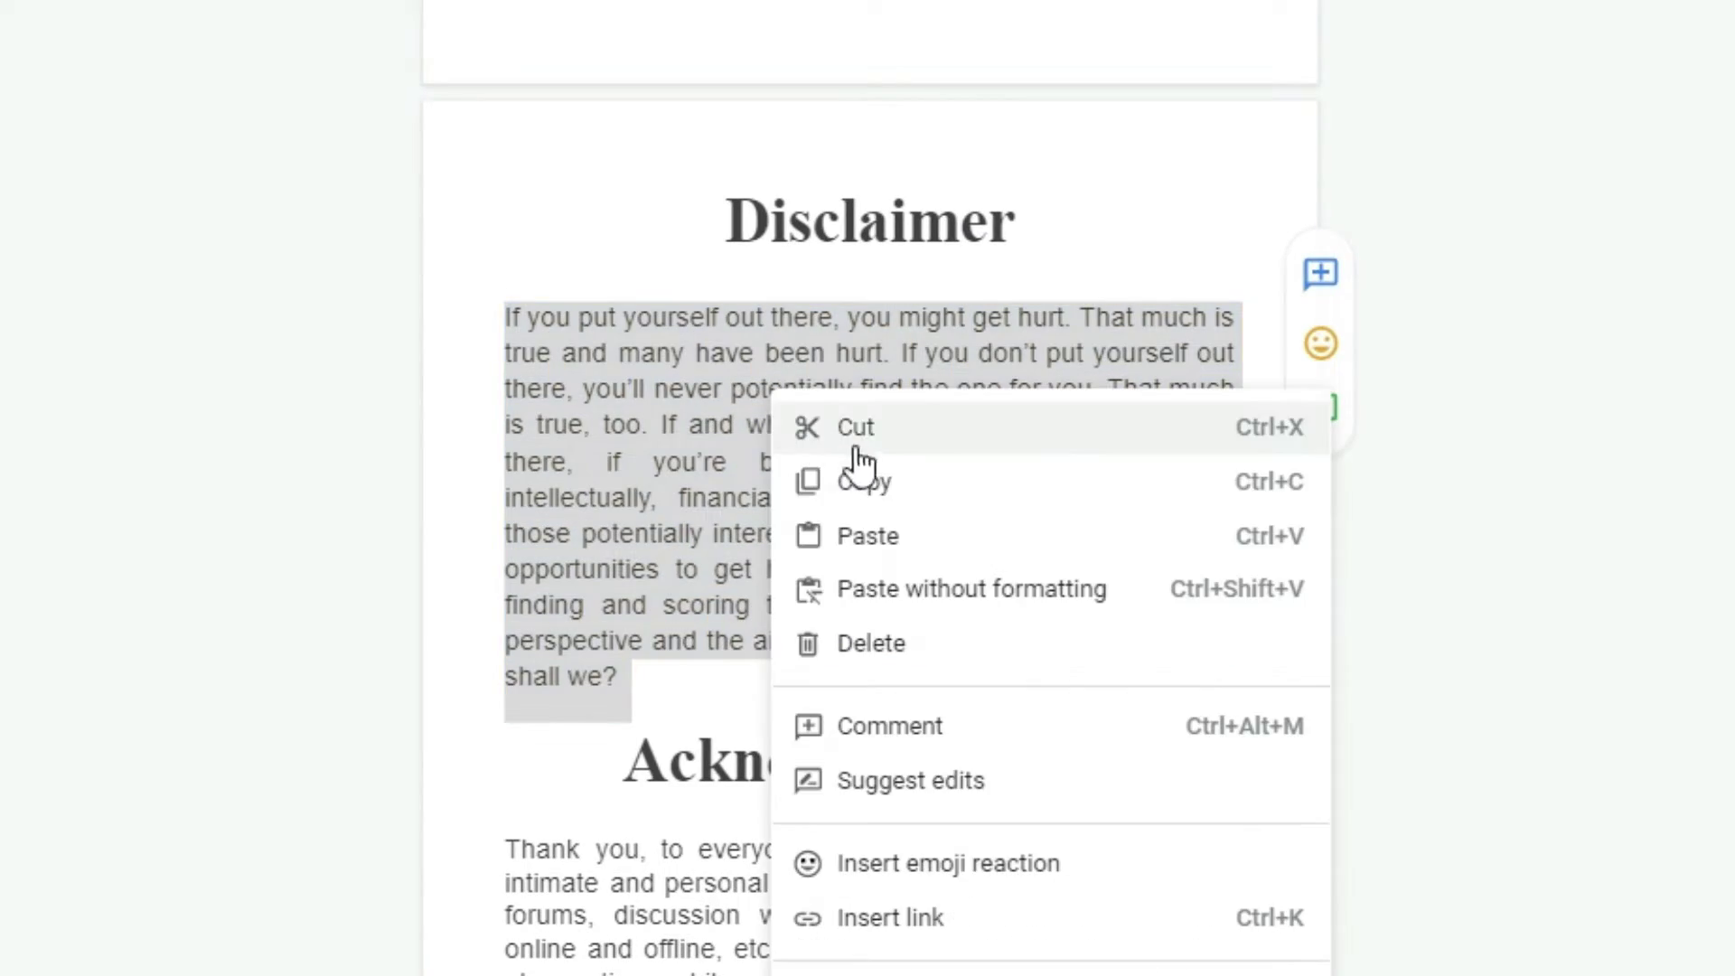
click(910, 500)
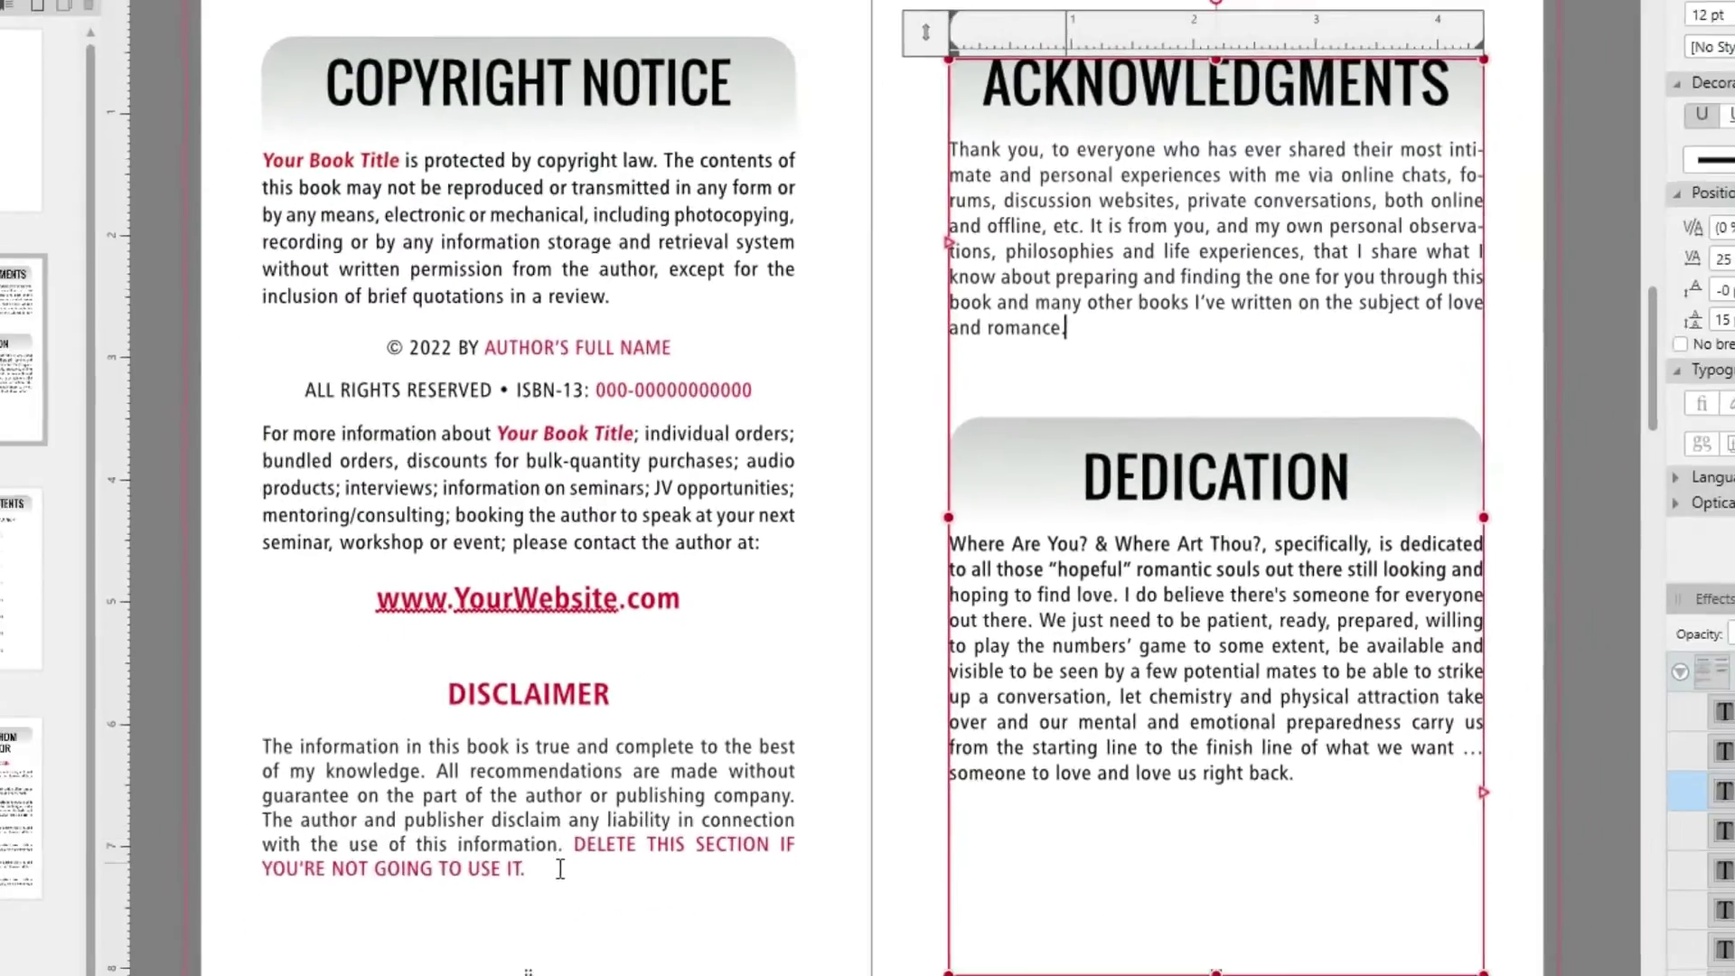
triple_click(461, 774)
key(ctrl+v)
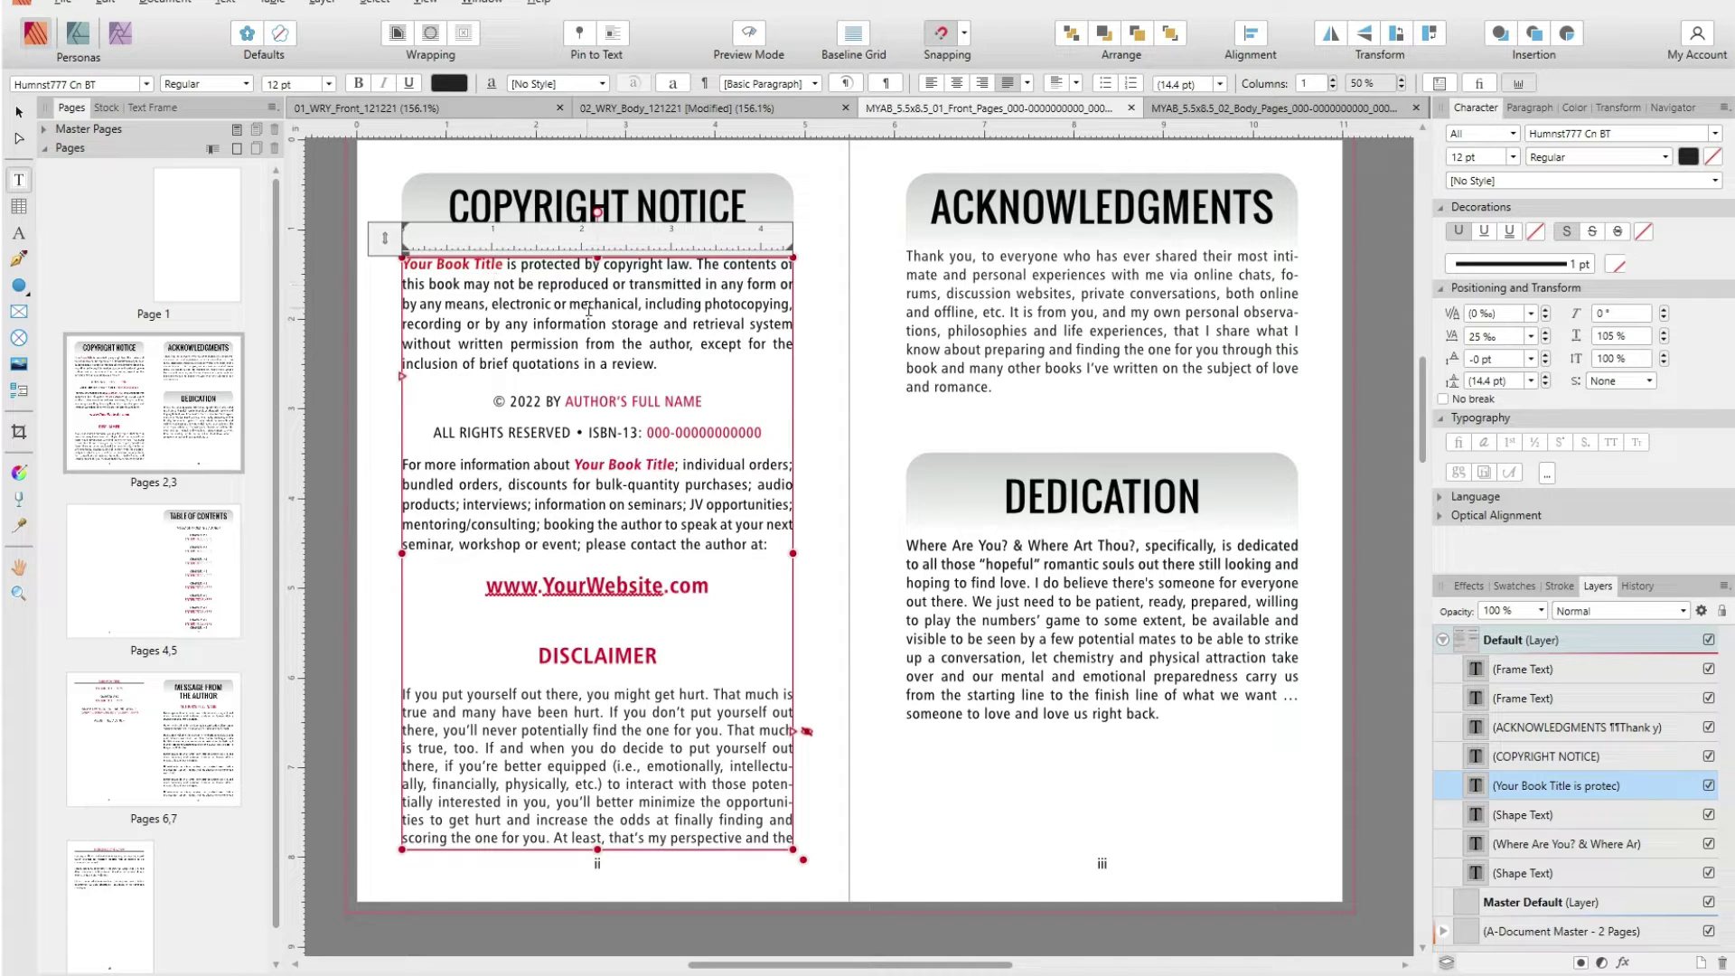
Switch to the Google Docs manuscript and copy the book title "Where Are You? & Where Art Thou?" from the Copyright Notice
key(alt+Tab)
click(787, 503)
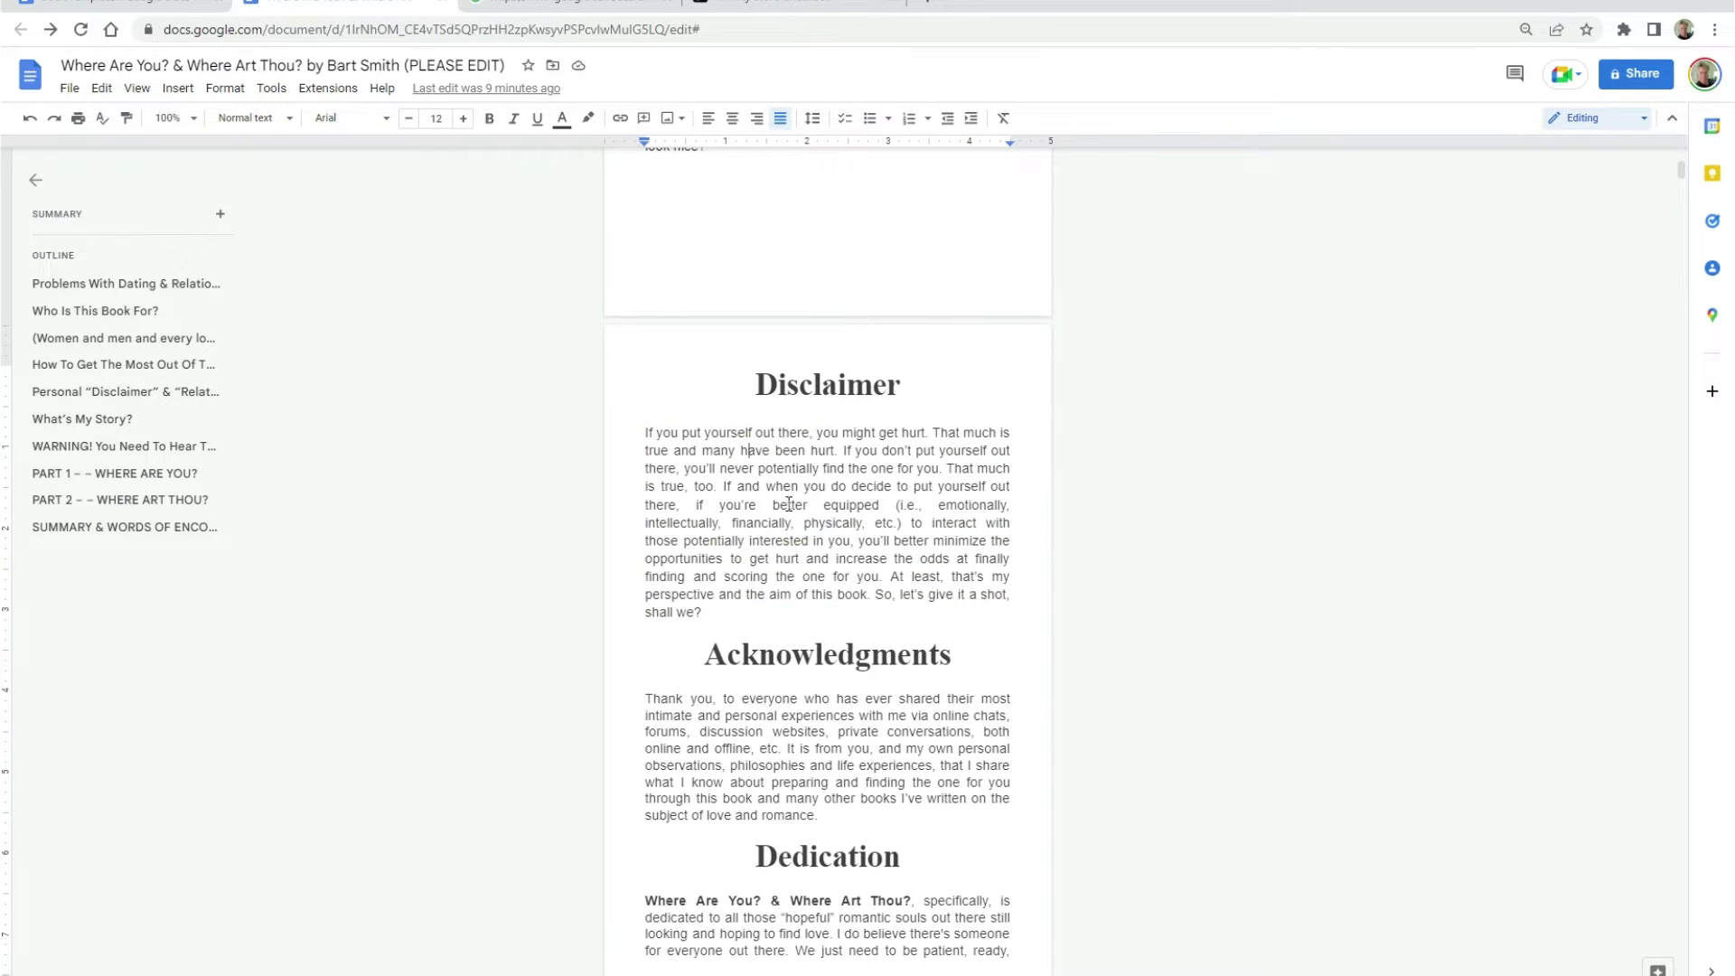
scroll(788, 508, up, 10)
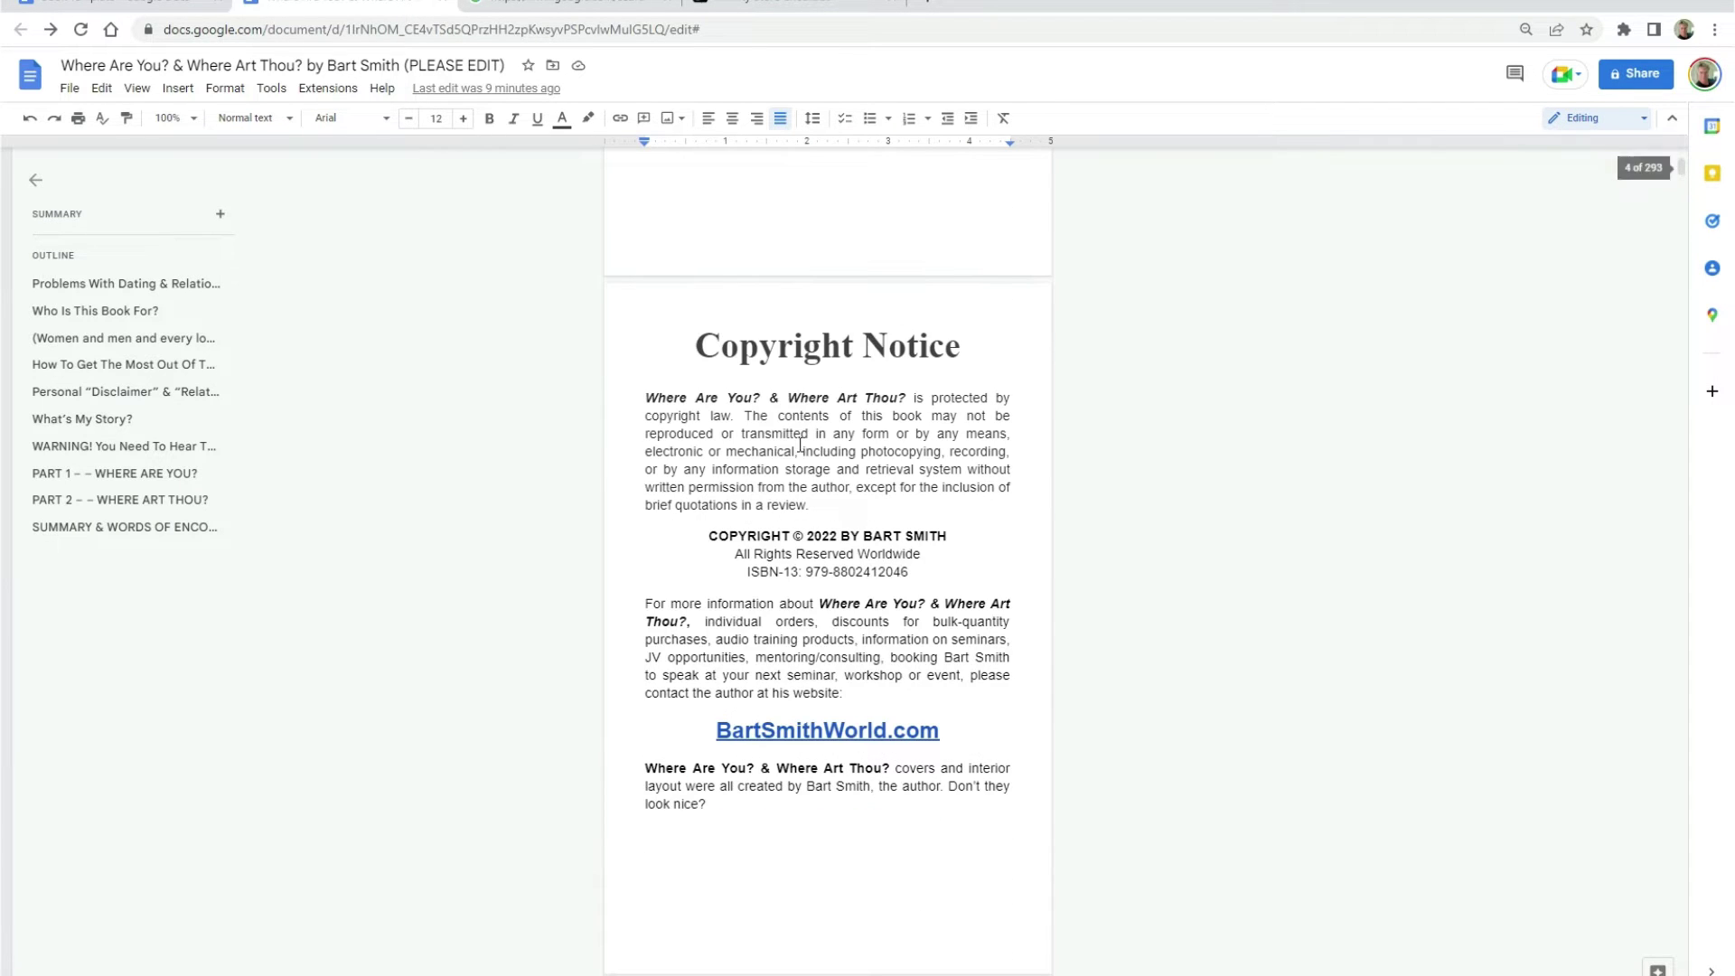
drag(901, 399, 705, 416)
click(894, 416)
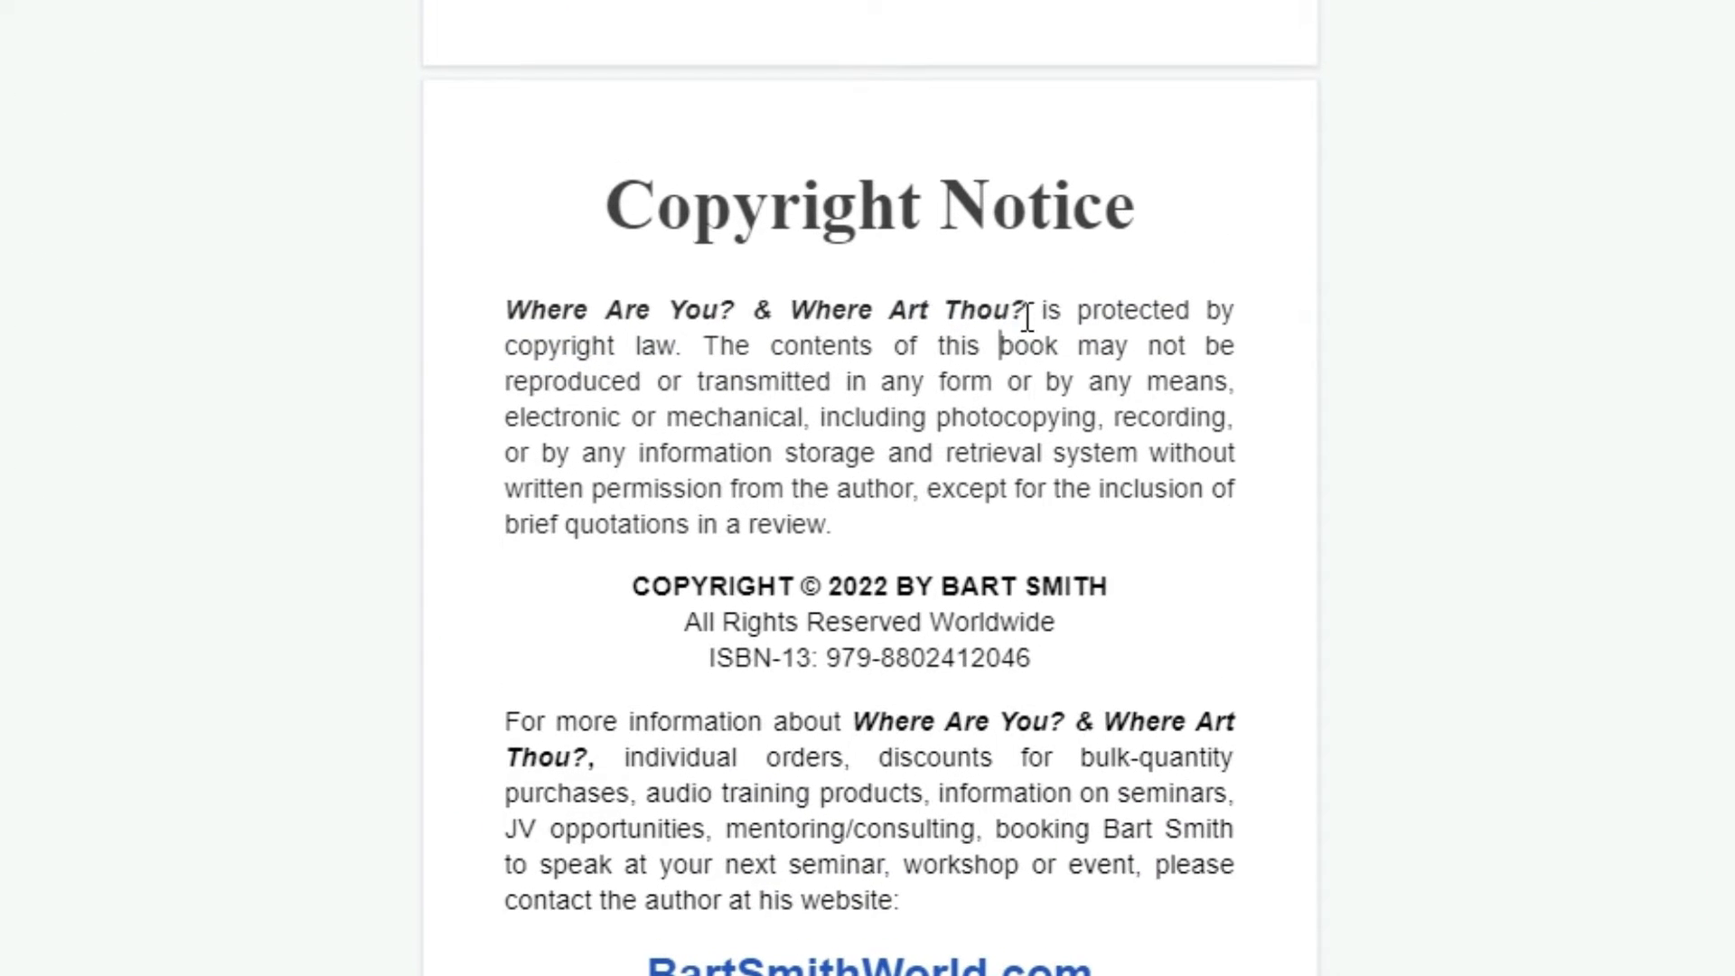
drag(906, 399, 671, 392)
drag(557, 296, 505, 309)
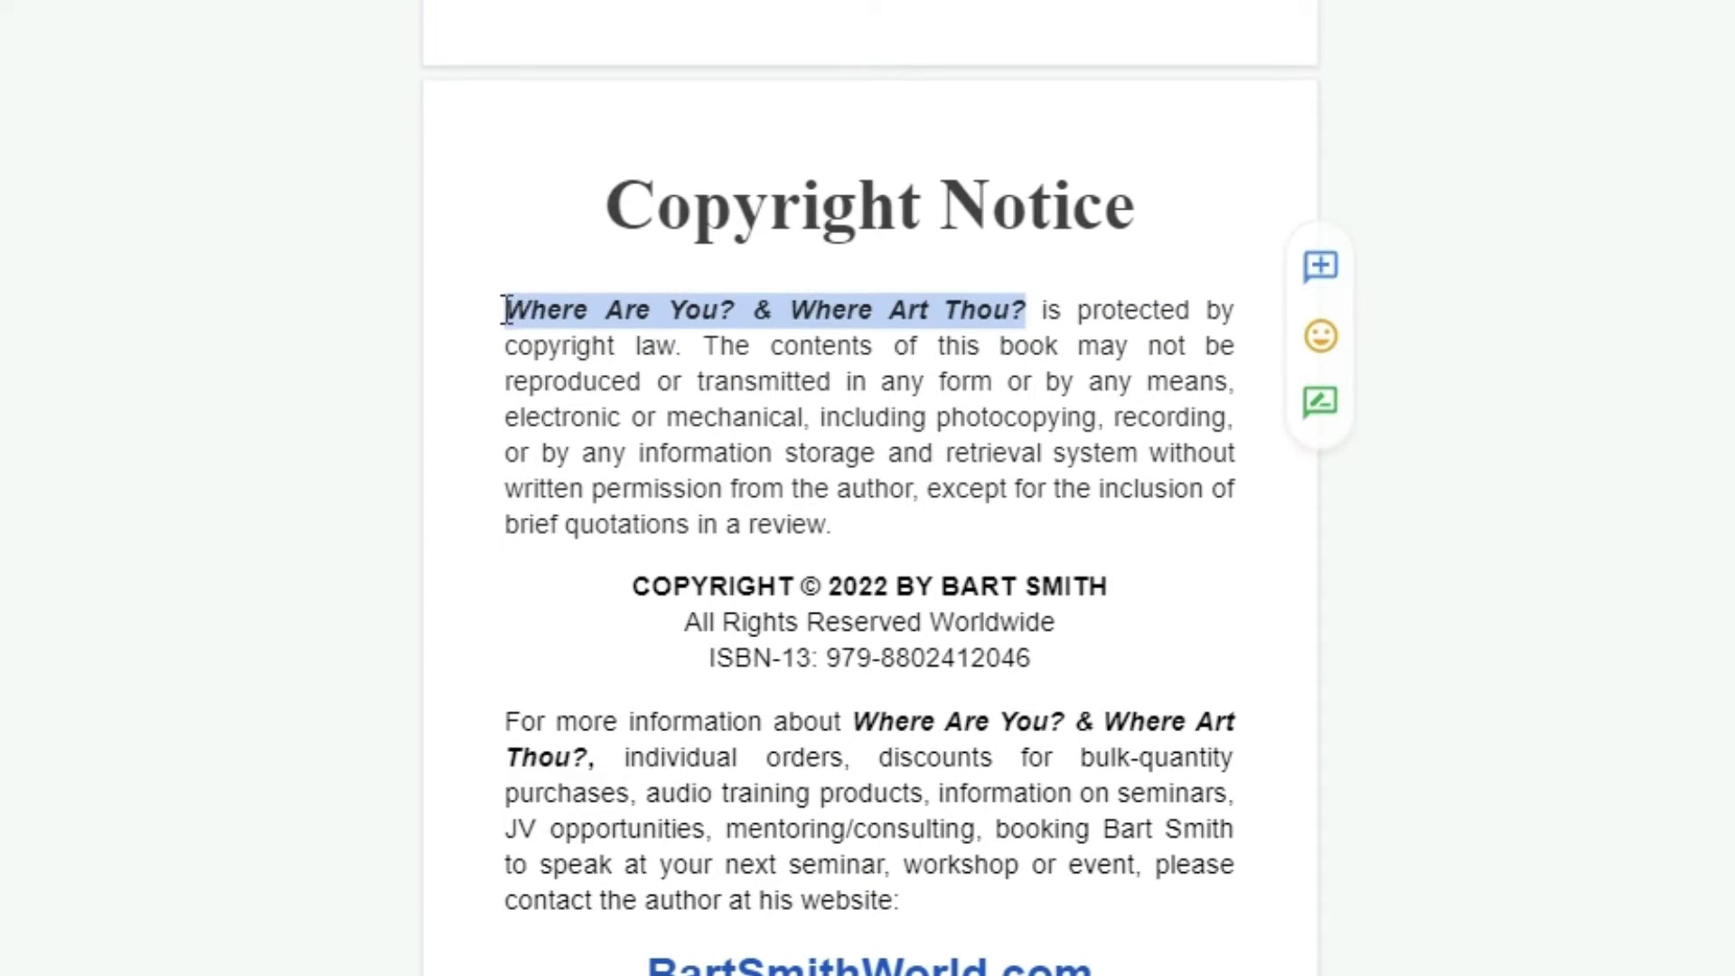
right_click(701, 331)
click(795, 415)
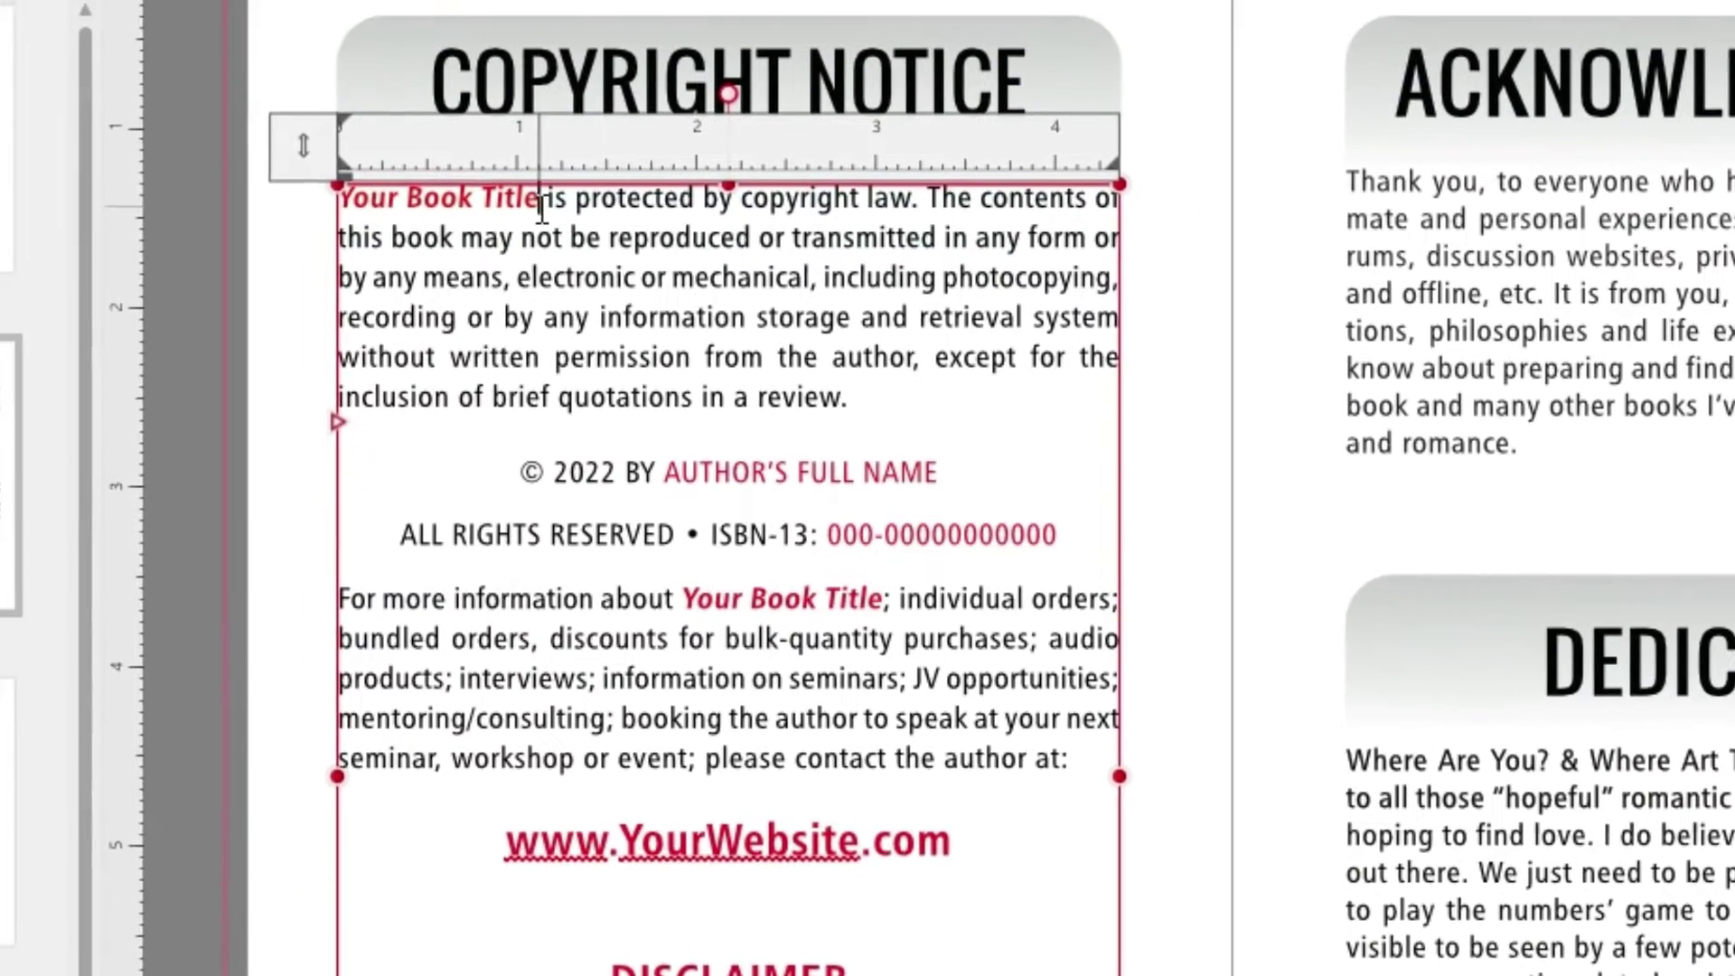
In Affinity Publisher, paste the copied title over the first "Your Book Title" placeholder in the Copyright Notice and color it black
drag(540, 198, 340, 199)
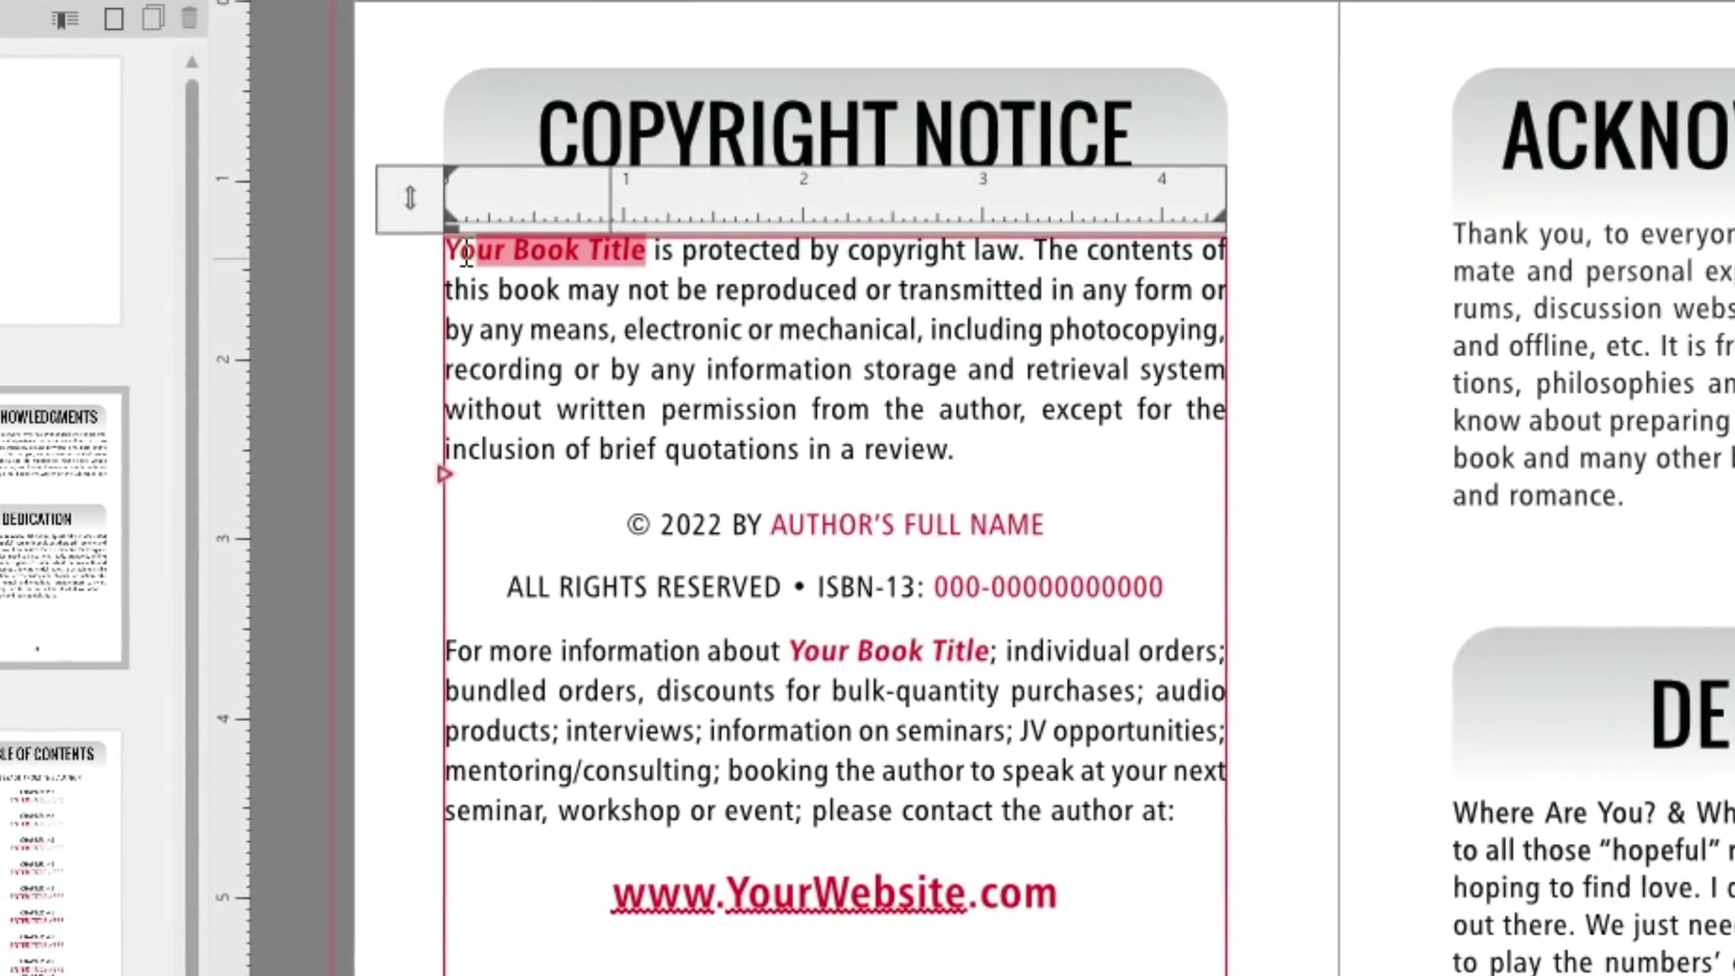
key(ctrl+v)
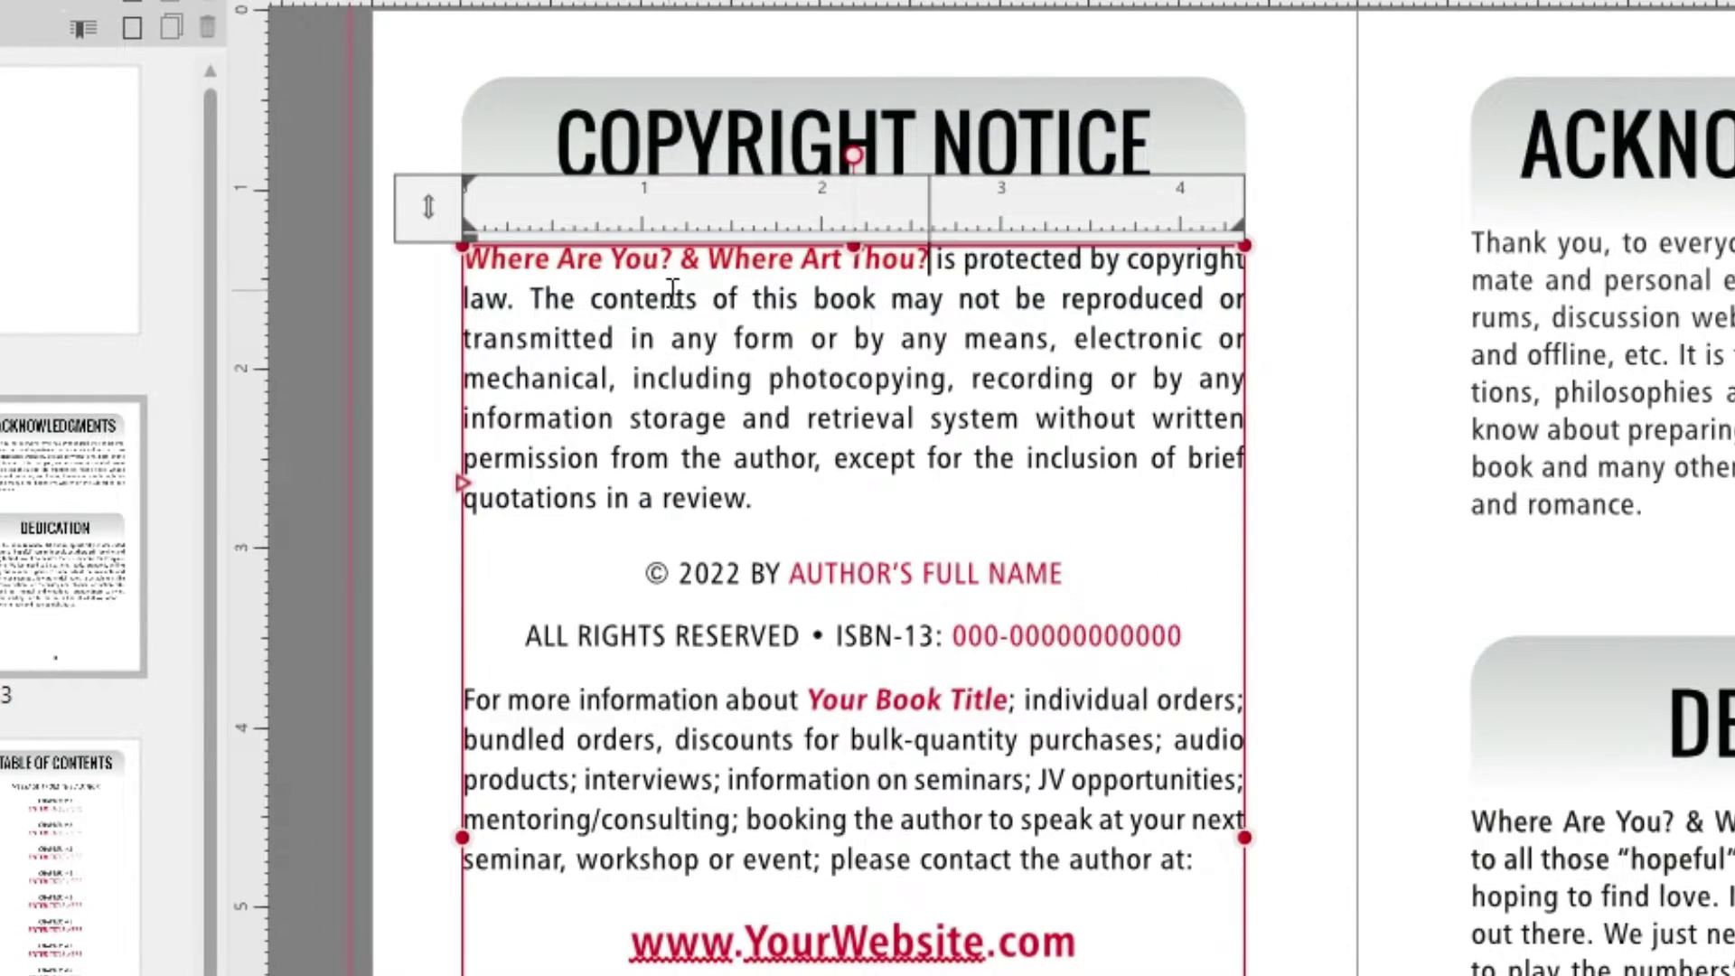
scroll(672, 292, up, 1)
key(shift+Home)
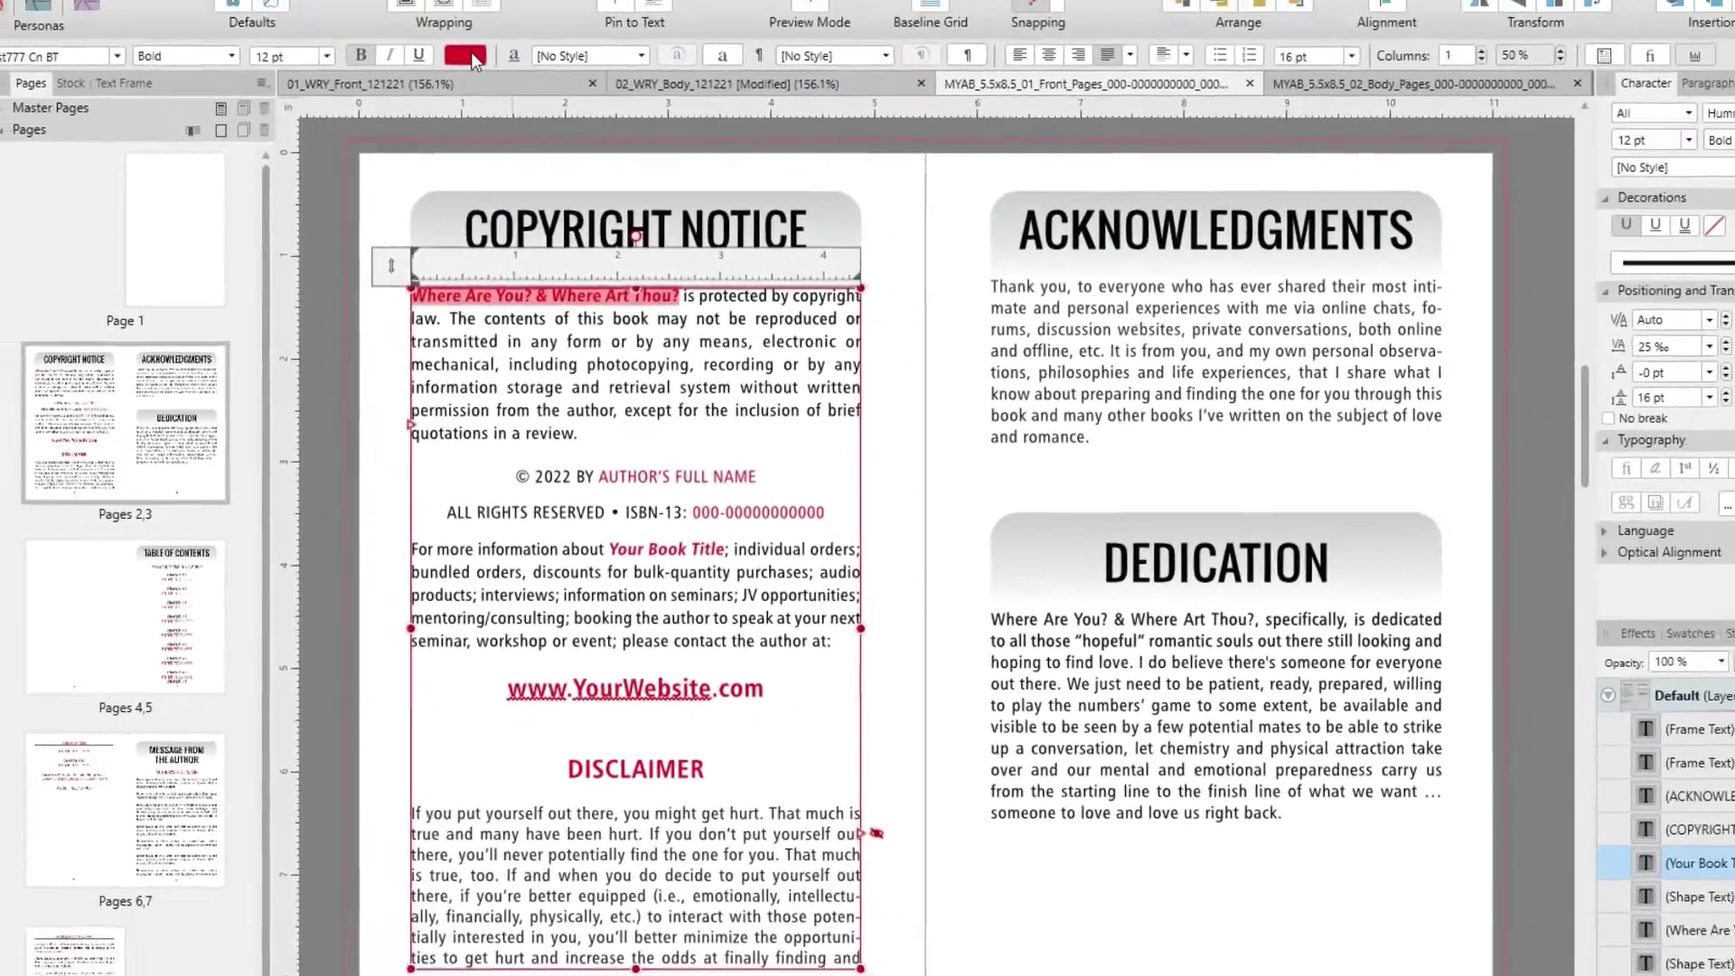
click(466, 56)
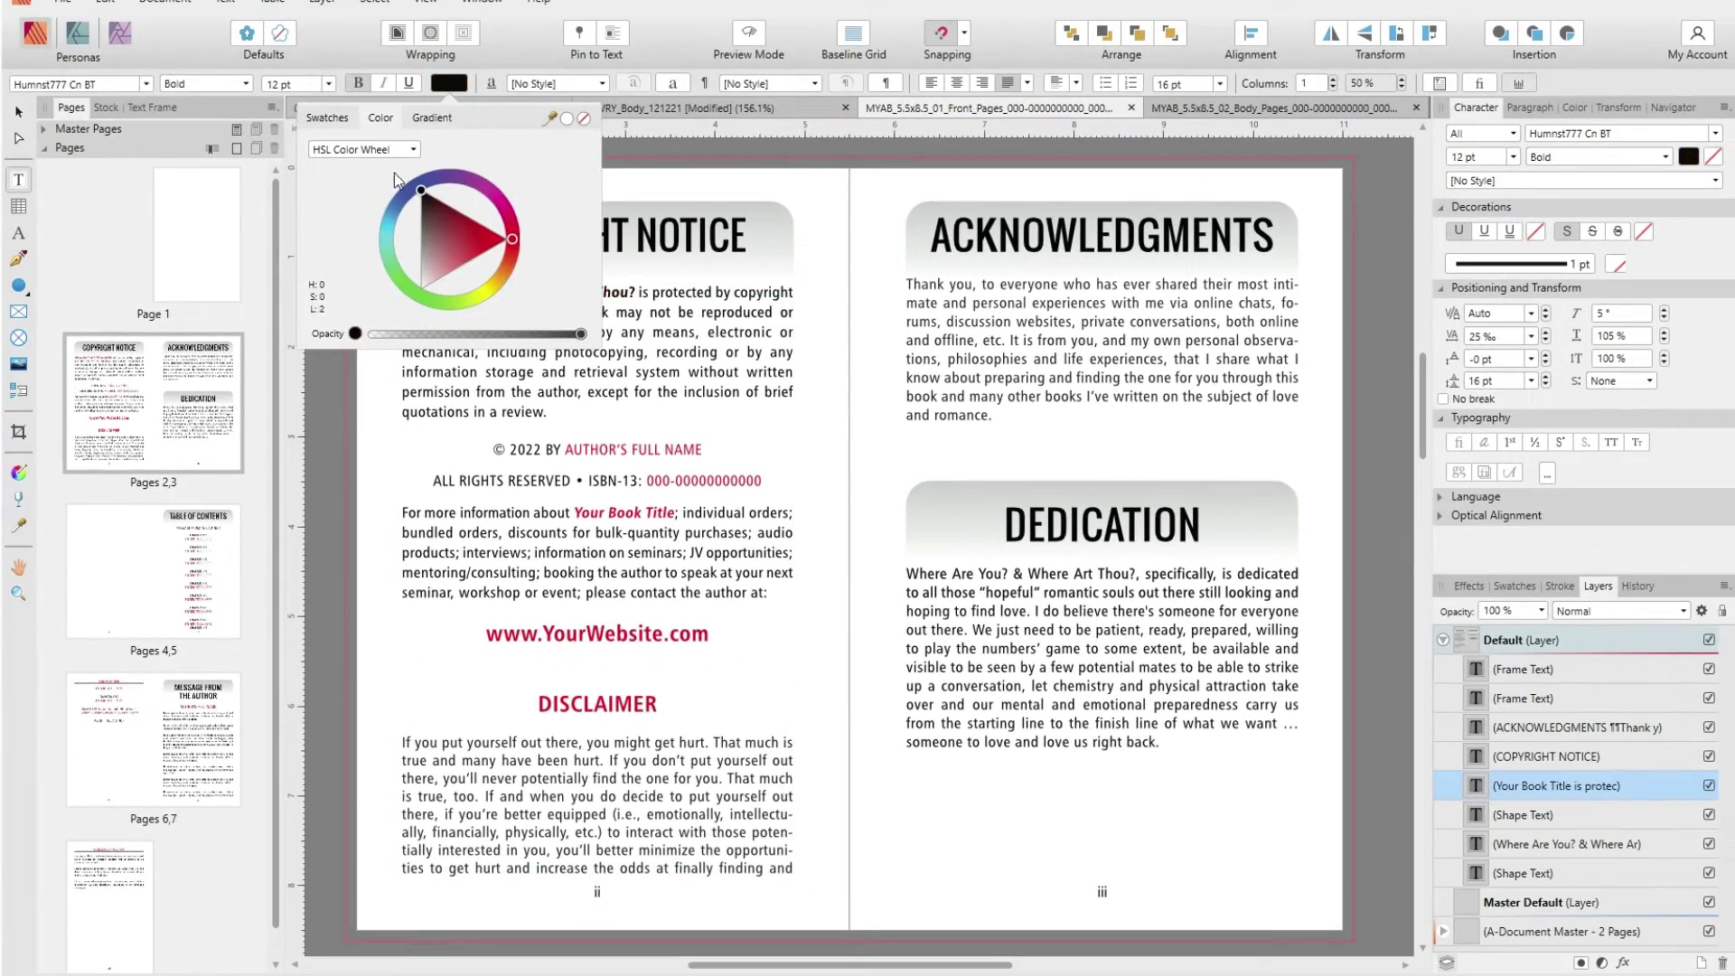
click(714, 347)
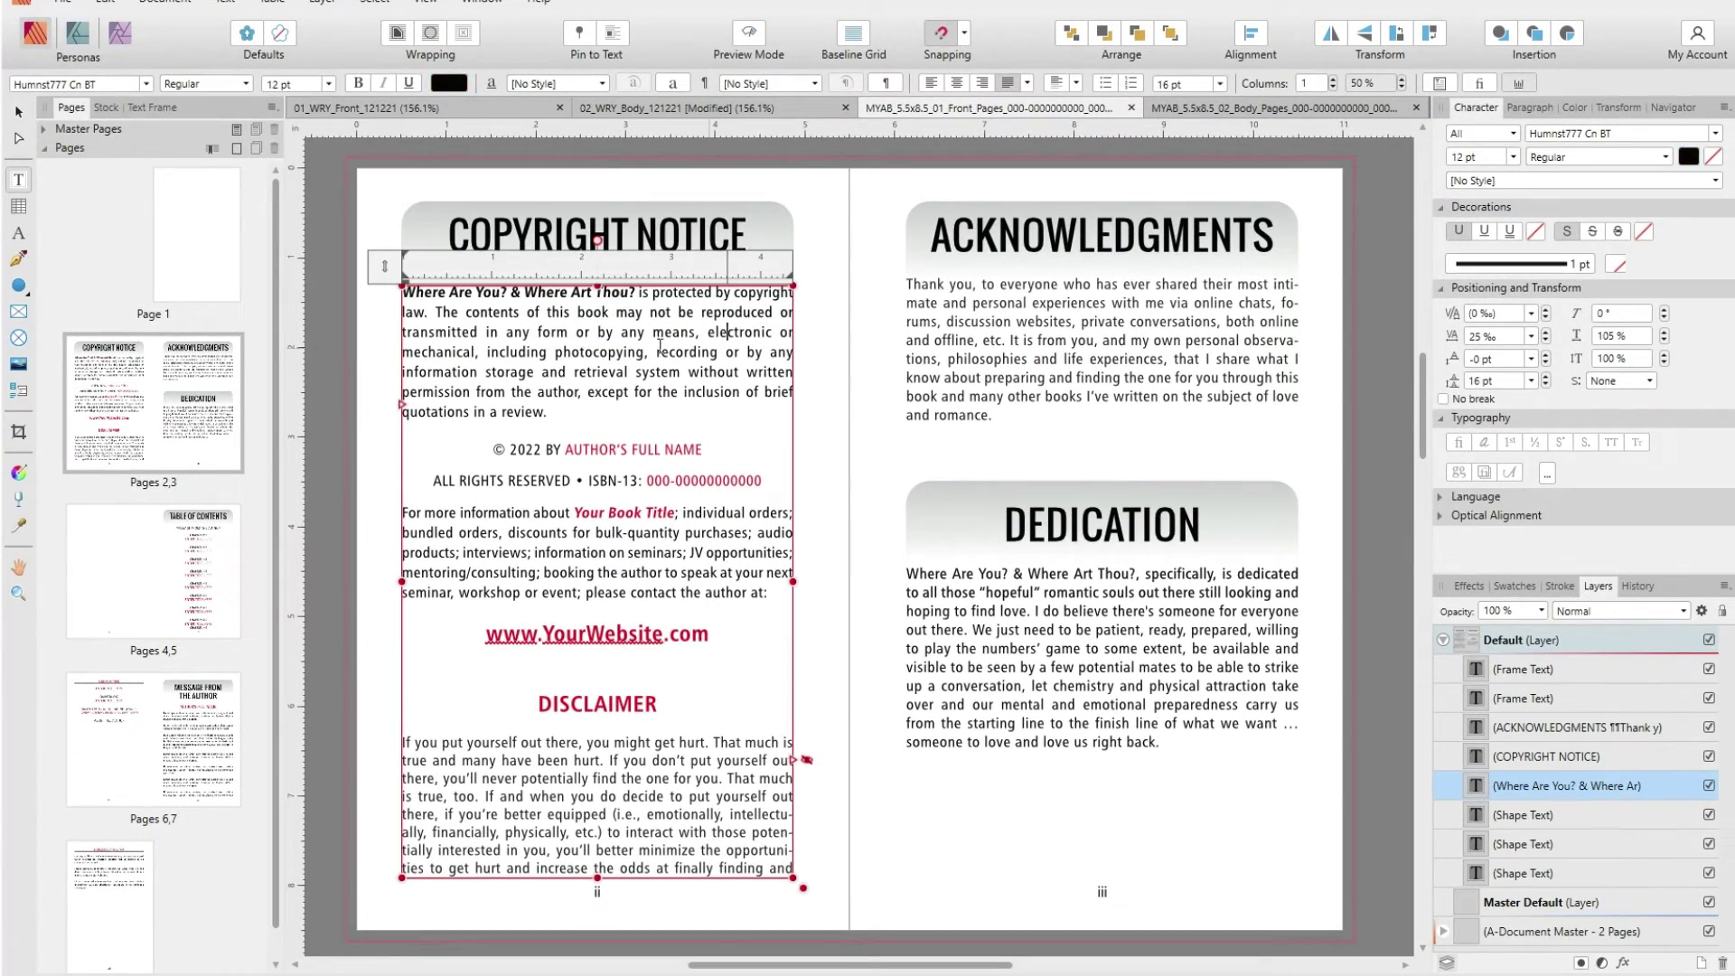
Copy the black book title and paste it over the second "Your Book Title" placeholder in the Copyright Notice
drag(636, 293, 394, 294)
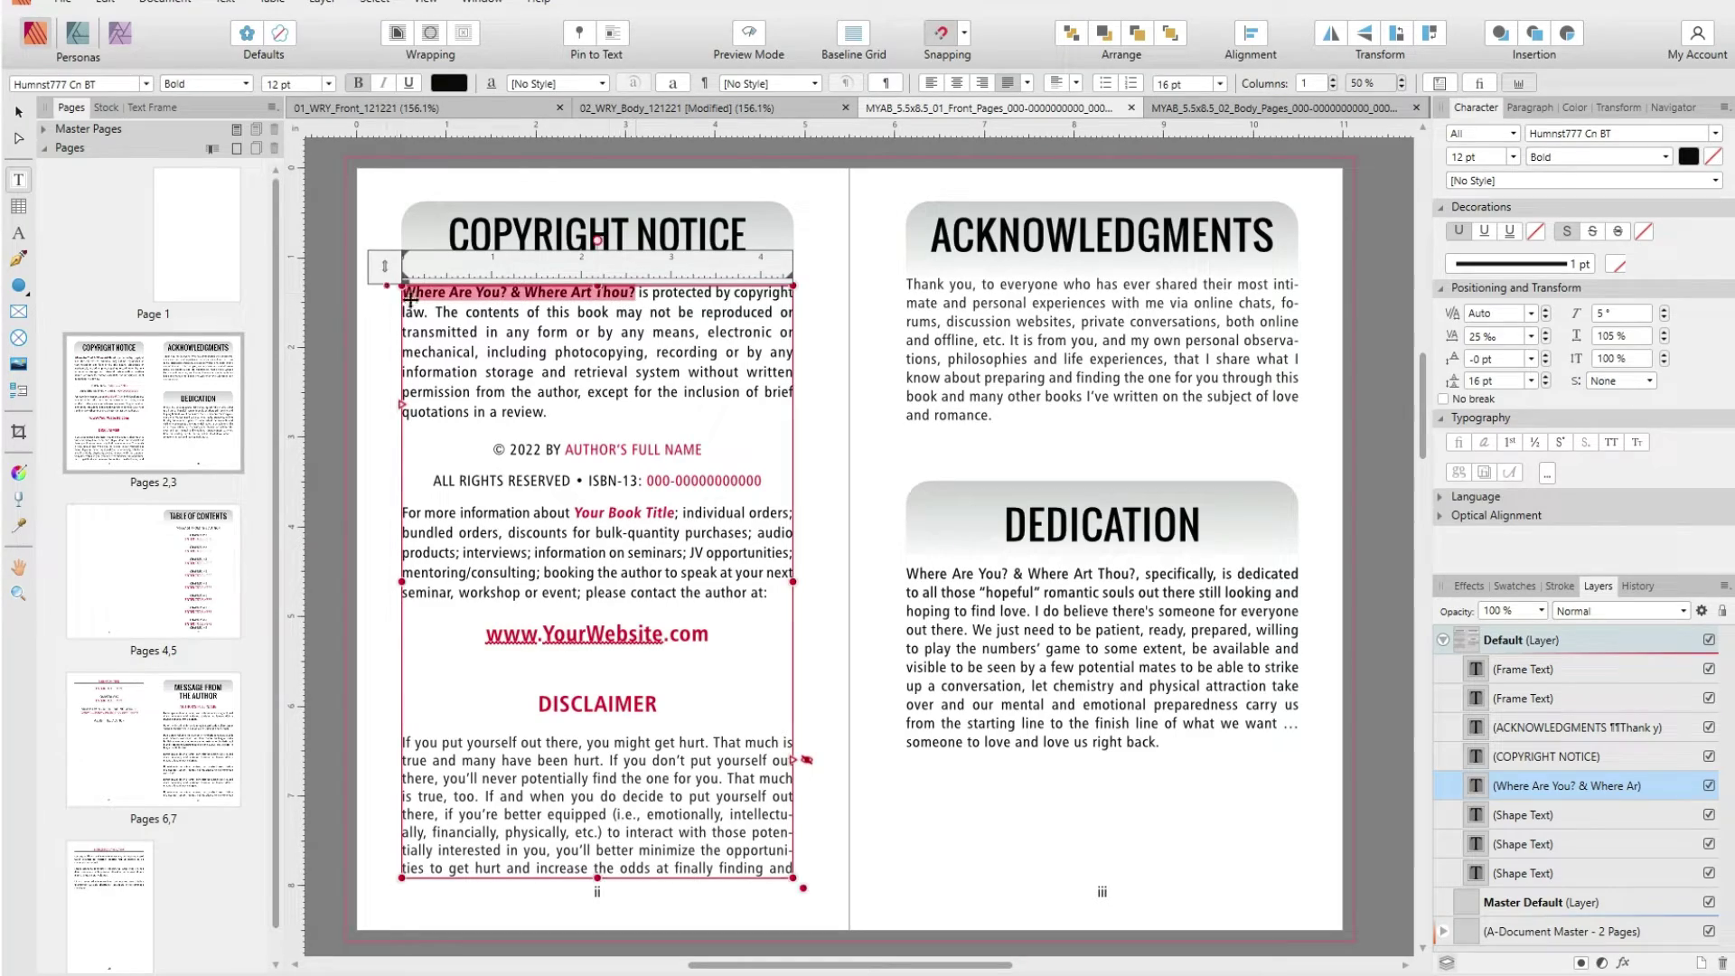
click(652, 527)
drag(674, 512, 575, 515)
key(ctrl+v)
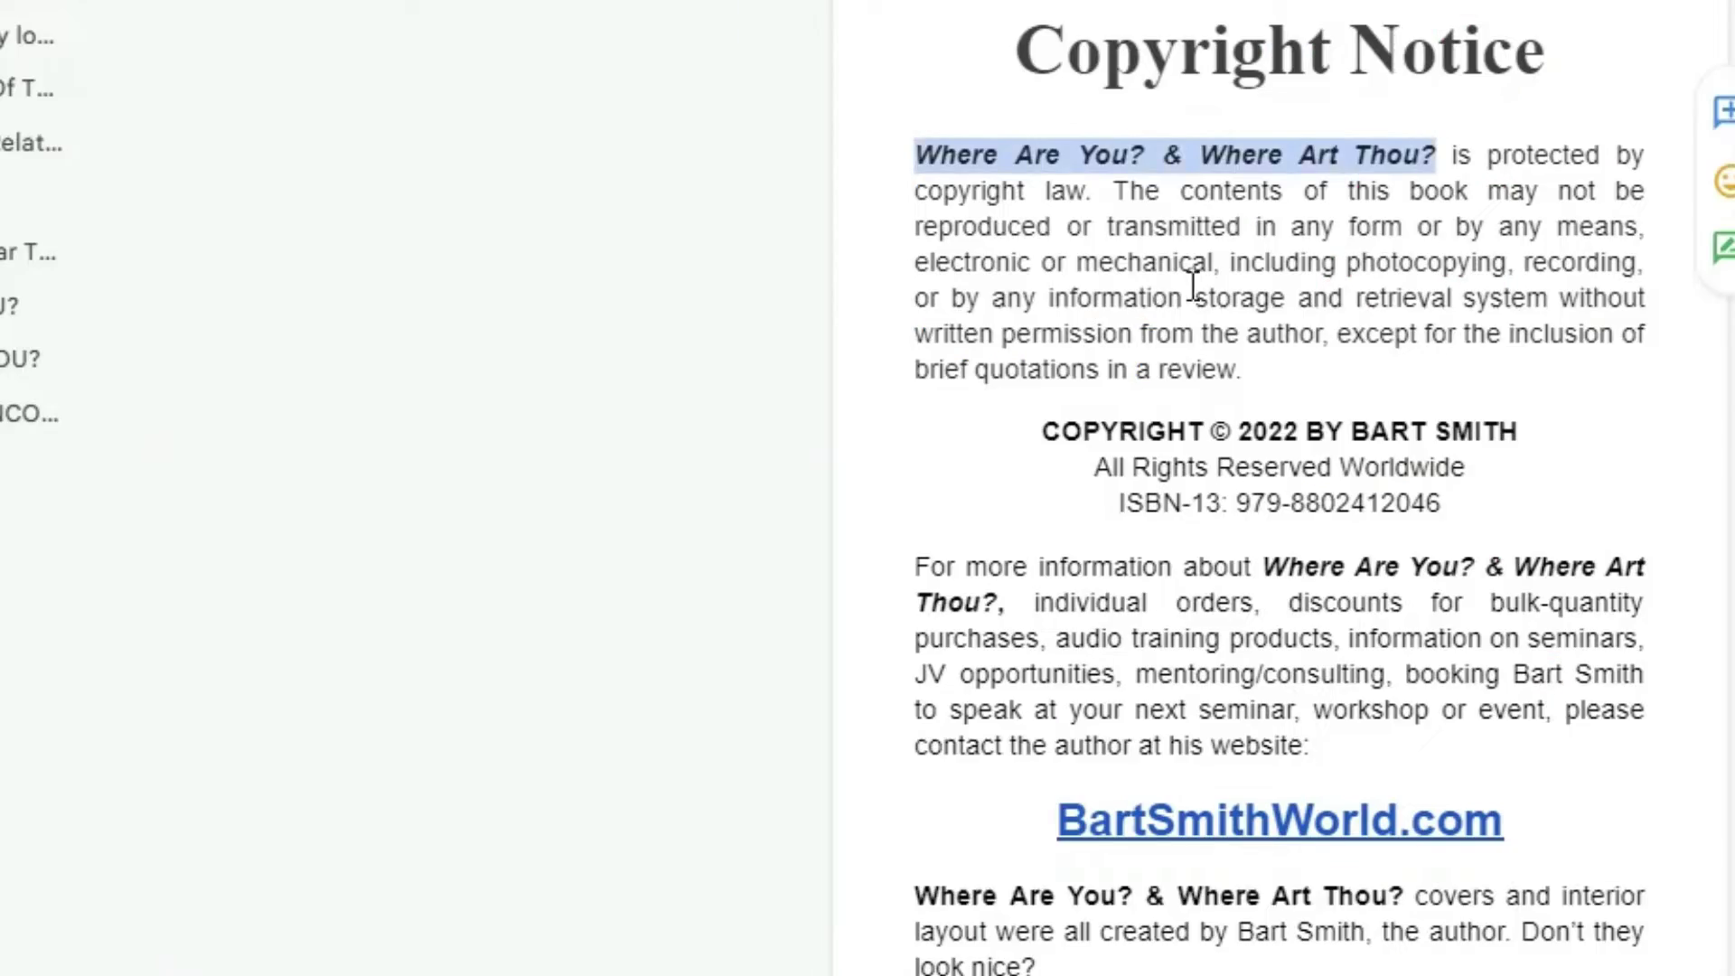
Copy the author byline from the Google Docs copyright line and replace "BY AUTHOR'S FULL NAME" with it after "© 2022" in Affinity Publisher
drag(1415, 451, 1218, 450)
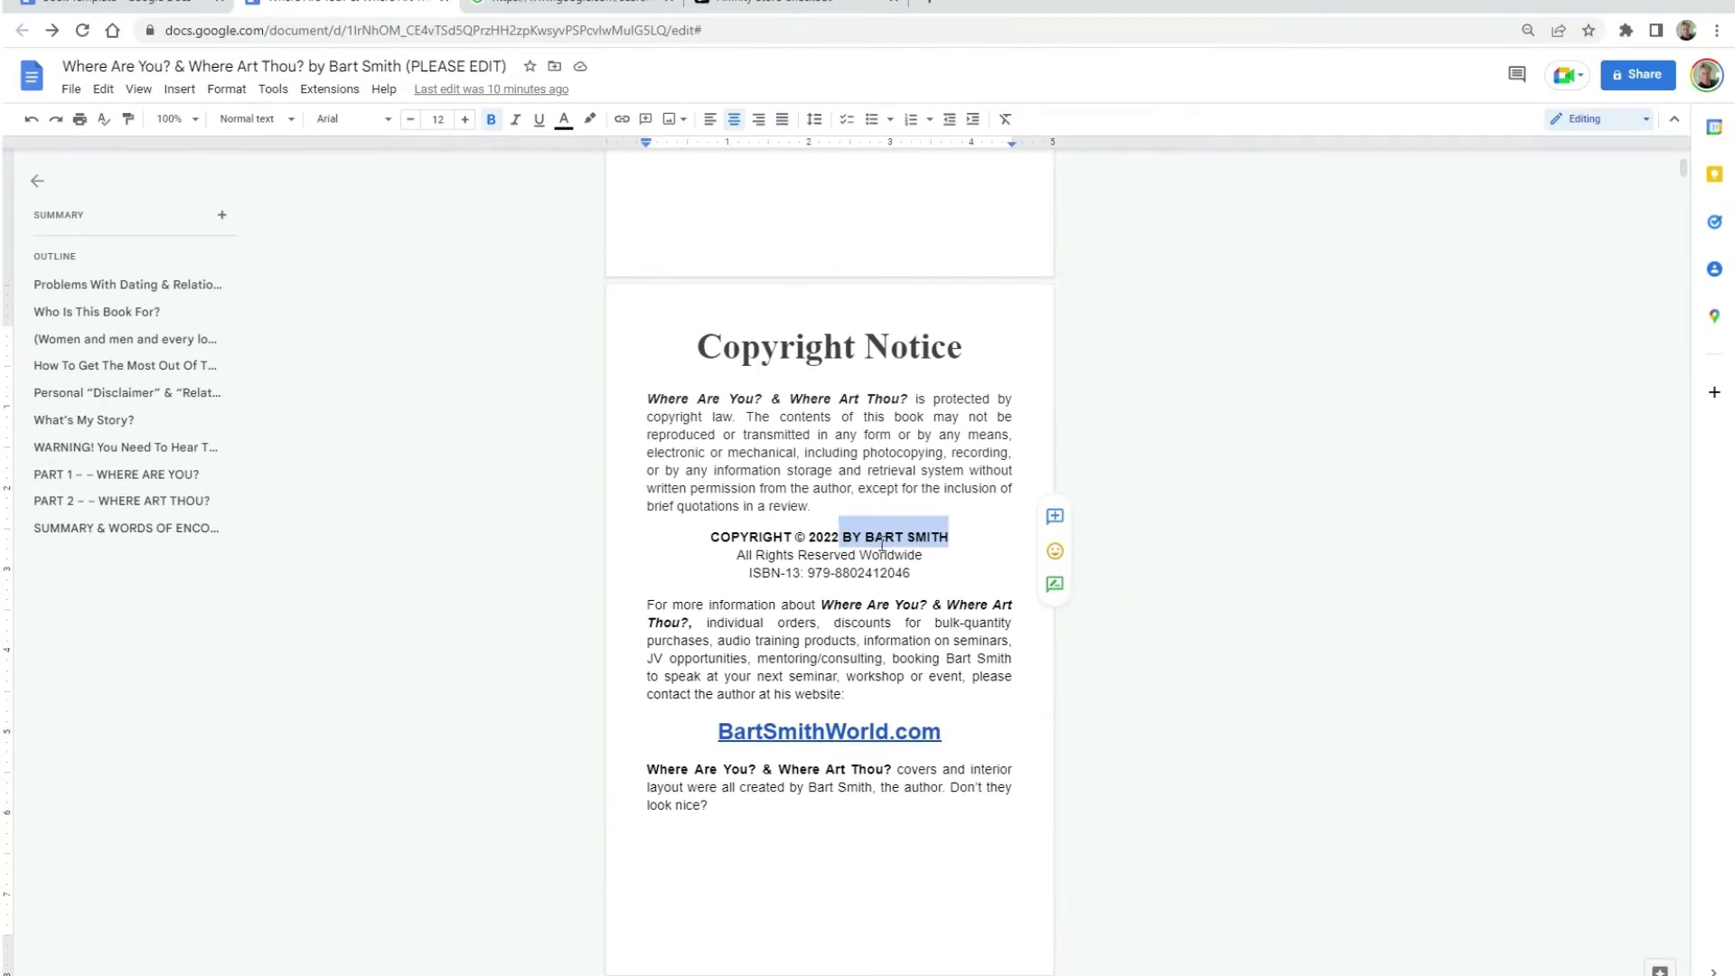
key(alt+Tab)
drag(704, 450, 542, 459)
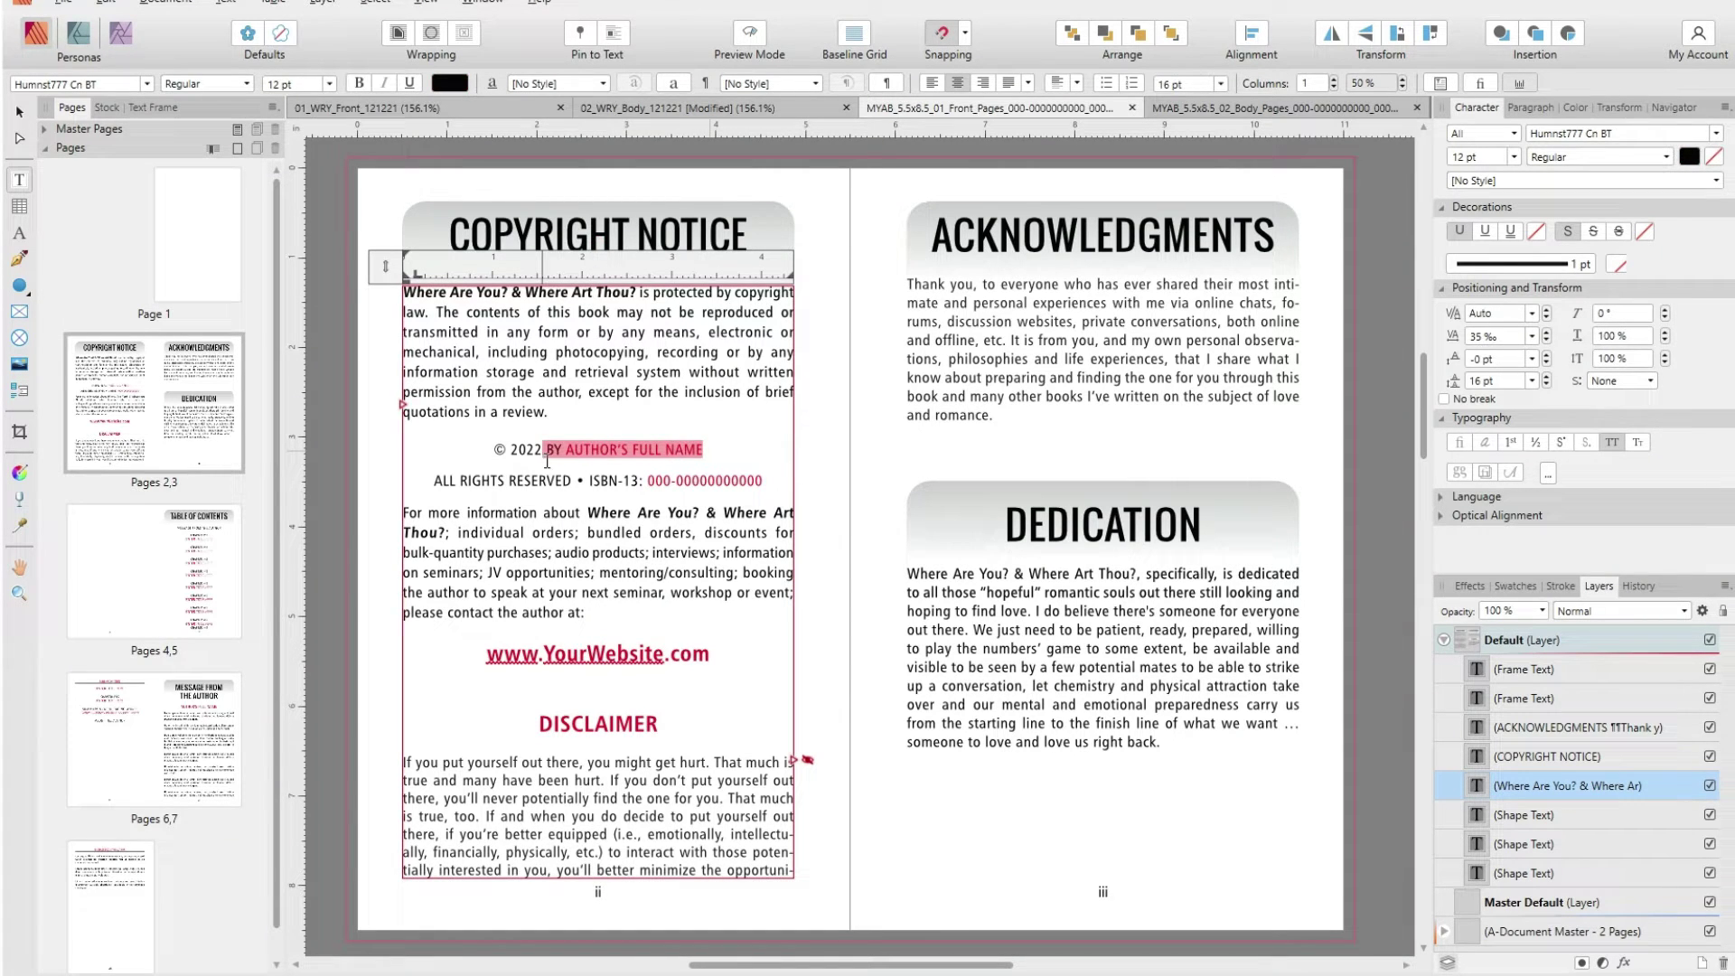
key(ctrl+v)
click(577, 449)
key(BackSpace)
text(2)
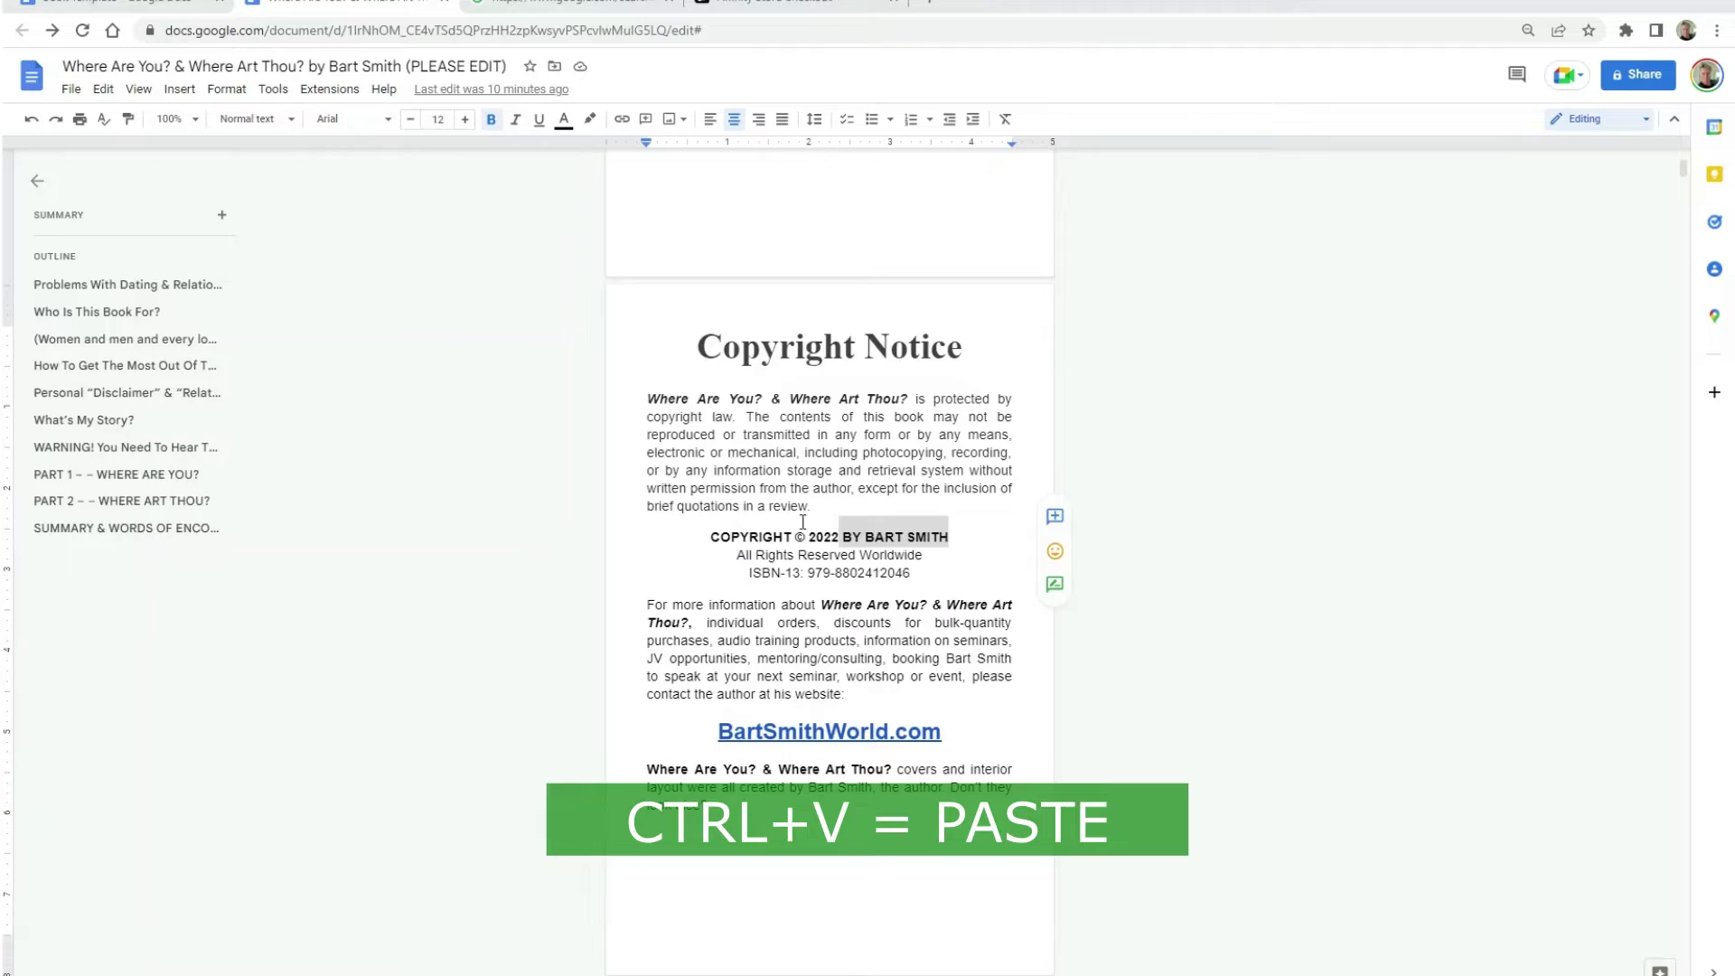
drag(870, 537, 796, 575)
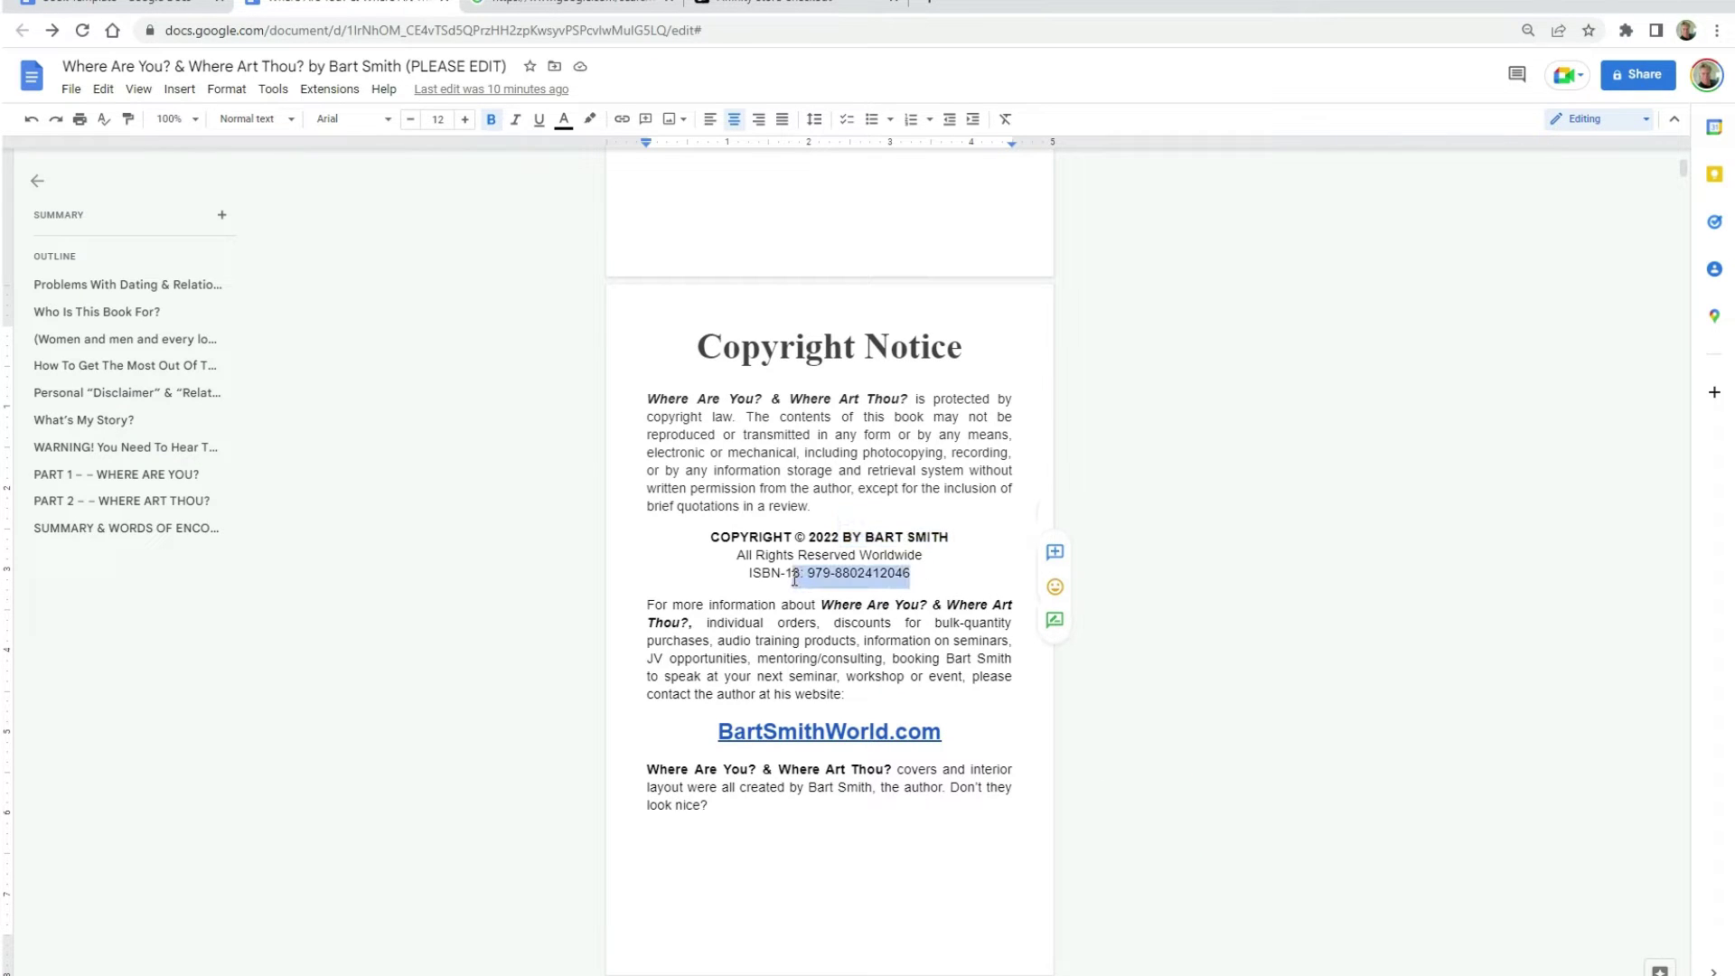
right_click(808, 577)
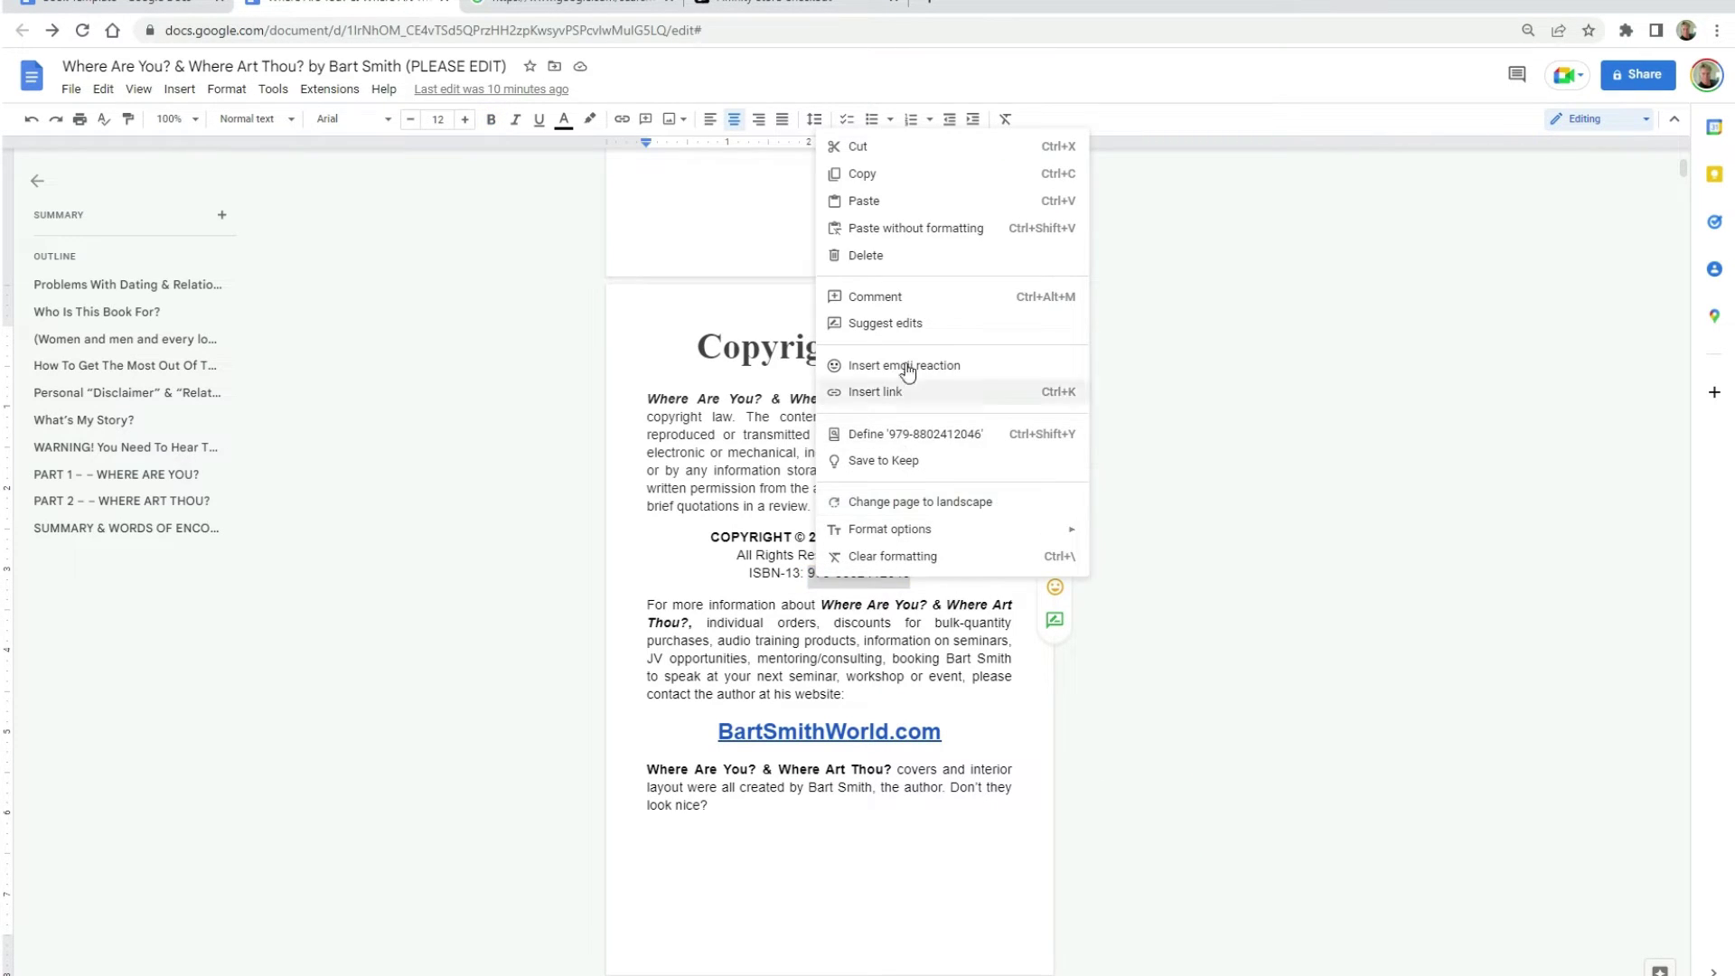
click(932, 179)
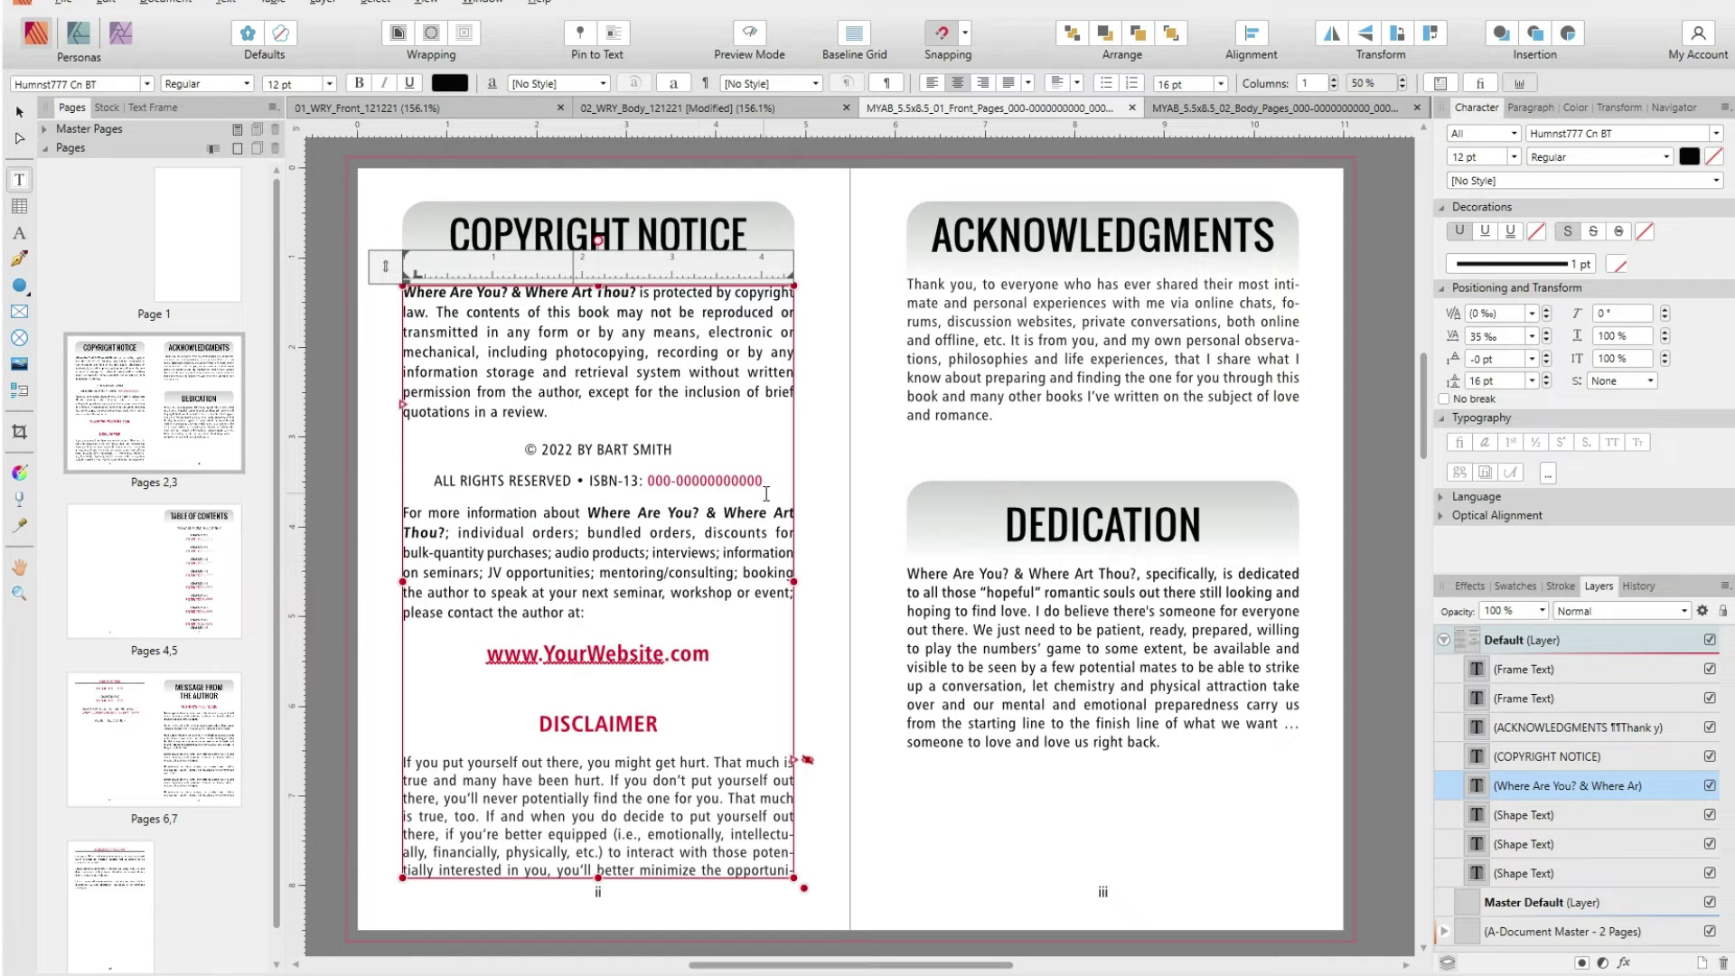
drag(762, 481, 646, 481)
right_click(659, 486)
click(691, 530)
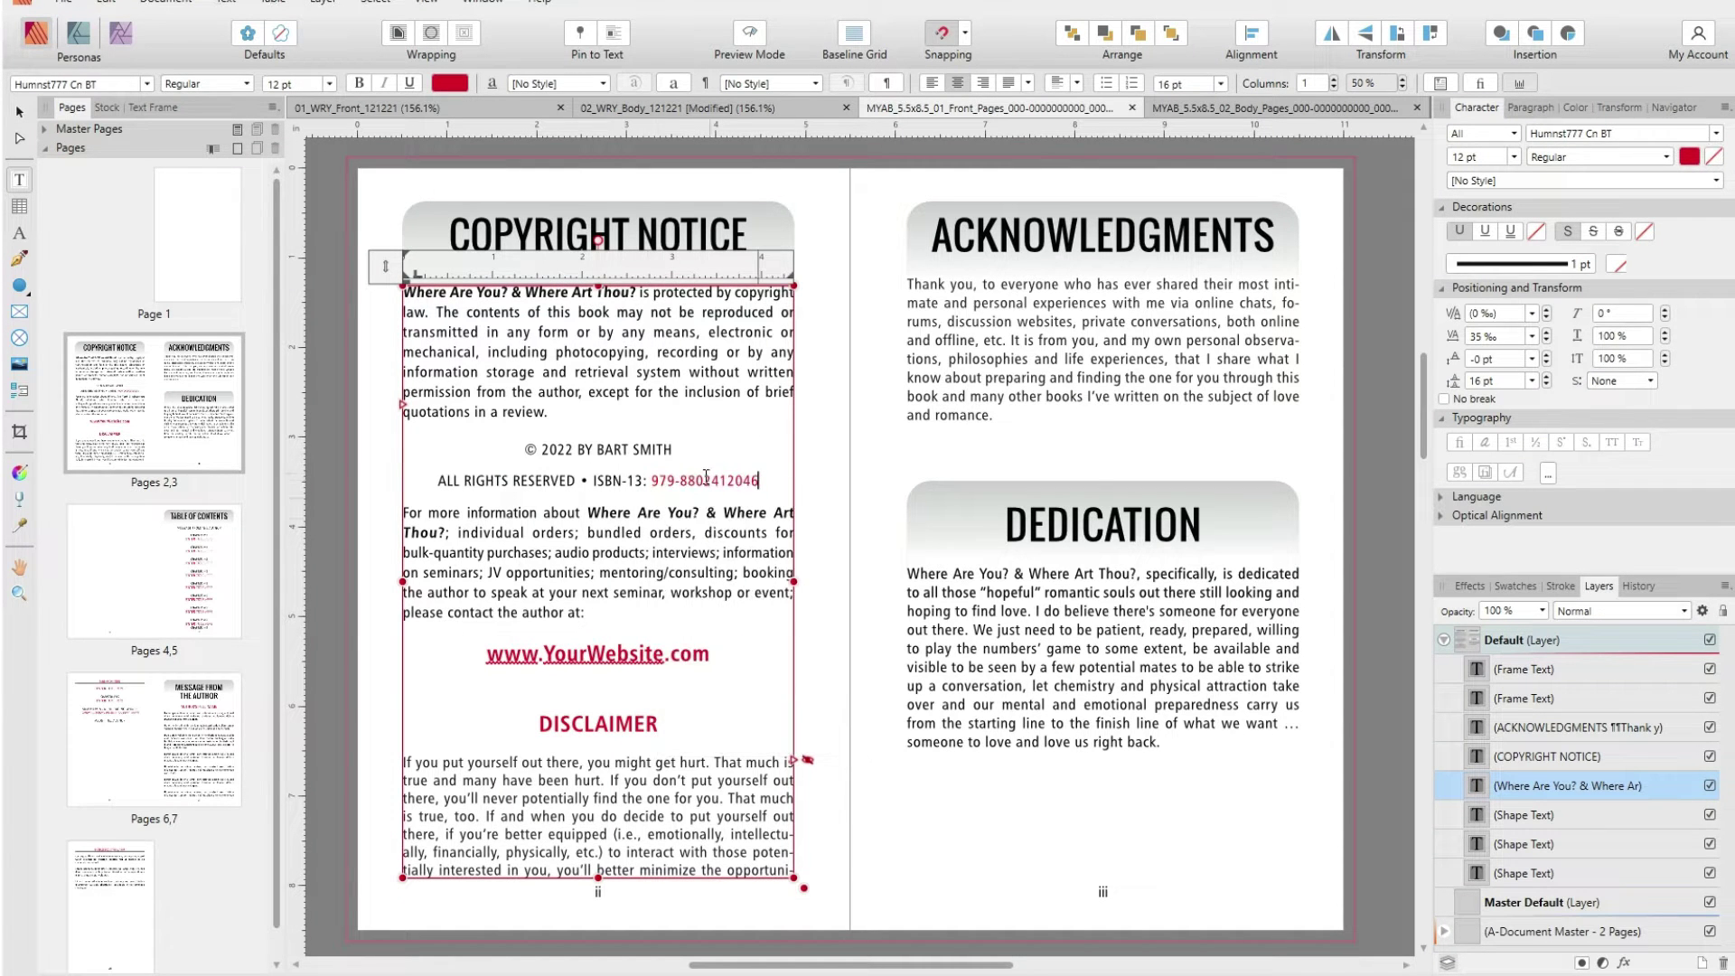
Change the color of the pasted ISBN-13 number to black
drag(778, 479, 648, 479)
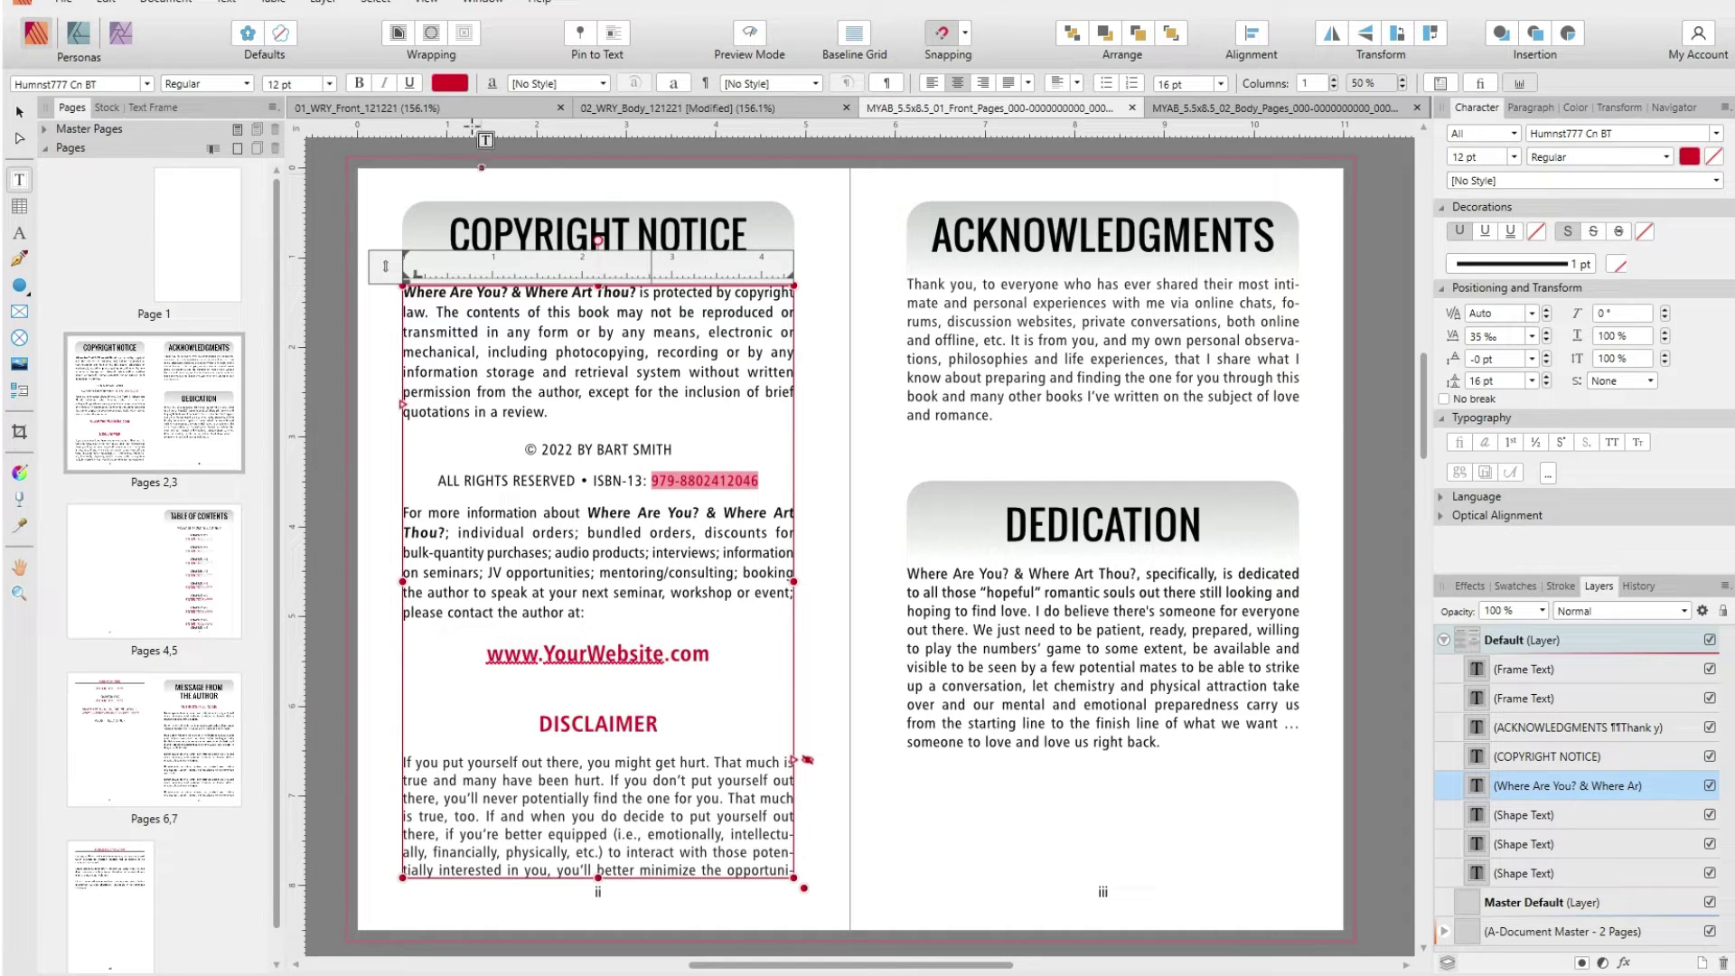
click(457, 88)
drag(442, 221, 422, 191)
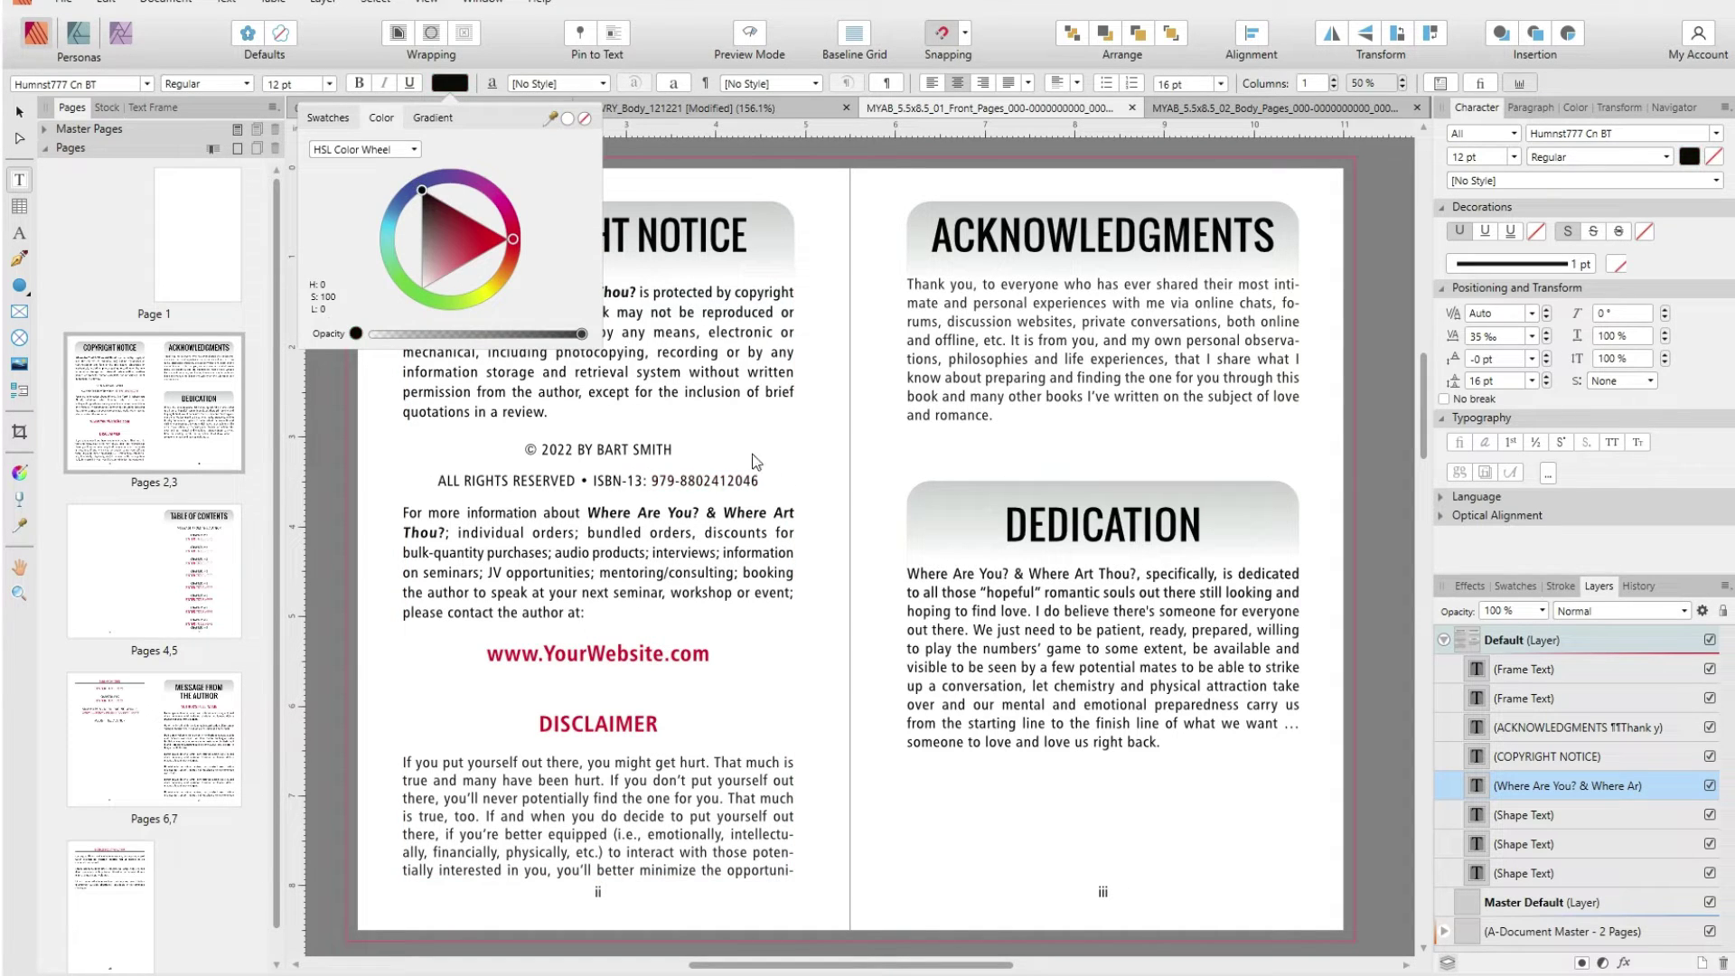
click(939, 425)
Find the Message From The Author page in the template, then copy that section's full body text from the Google Docs manuscript
scroll(1034, 488, down, 5)
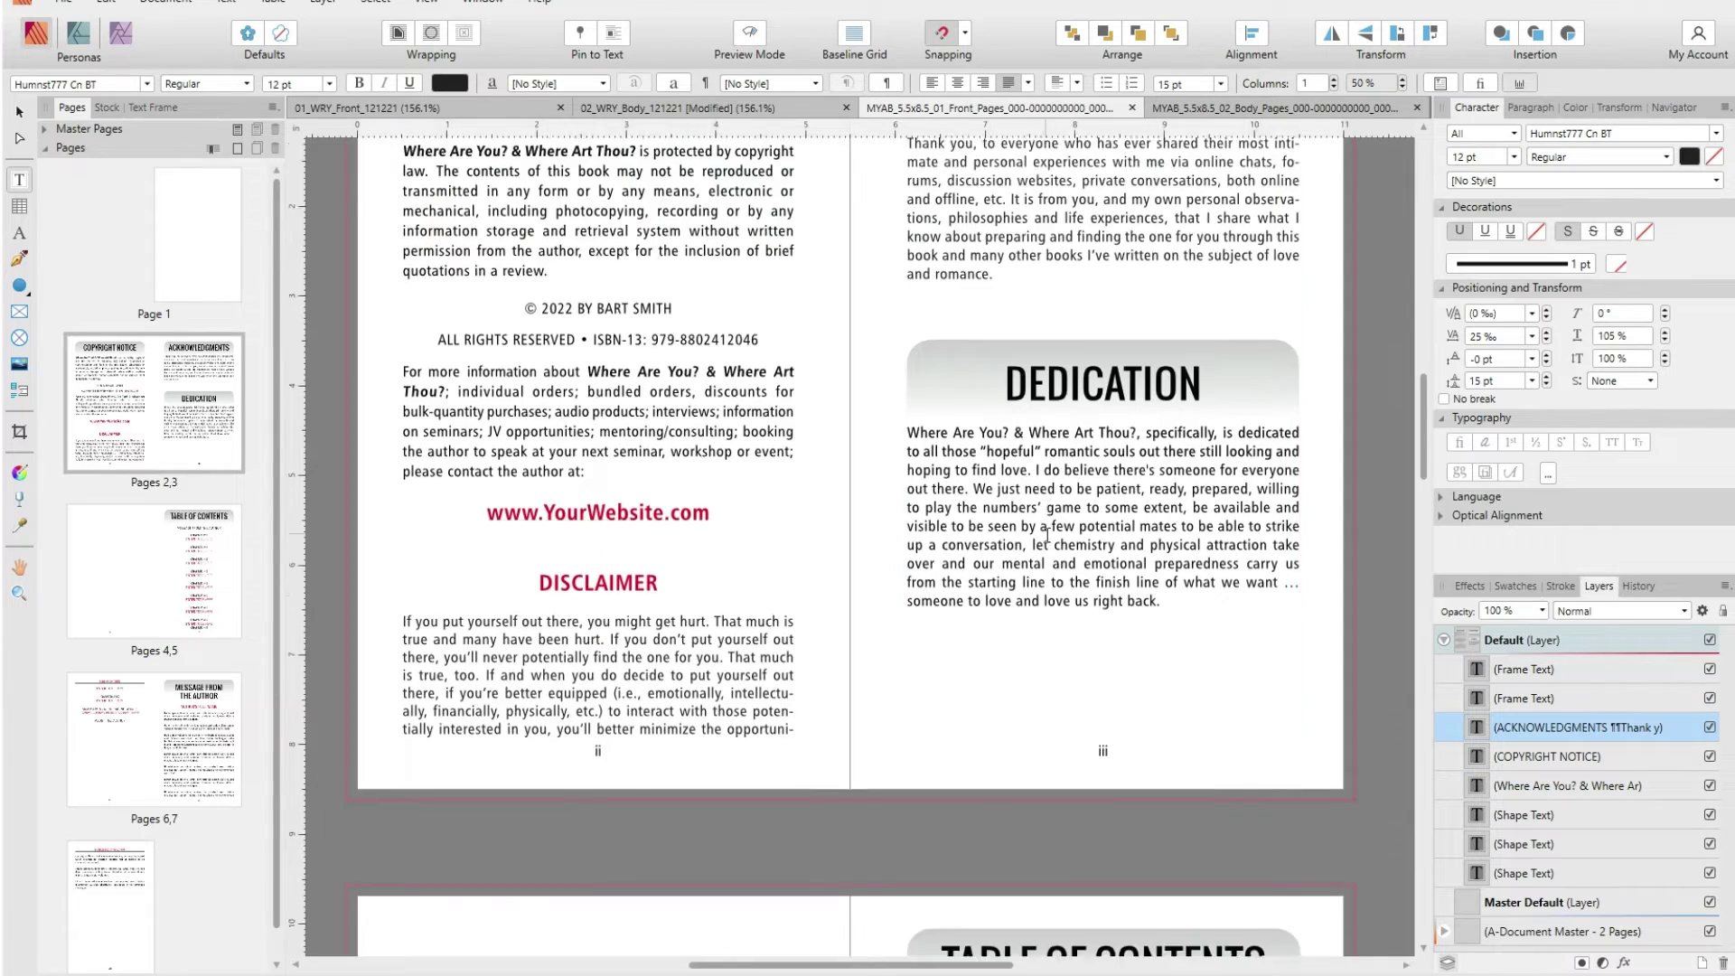
scroll(1036, 581, down, 10)
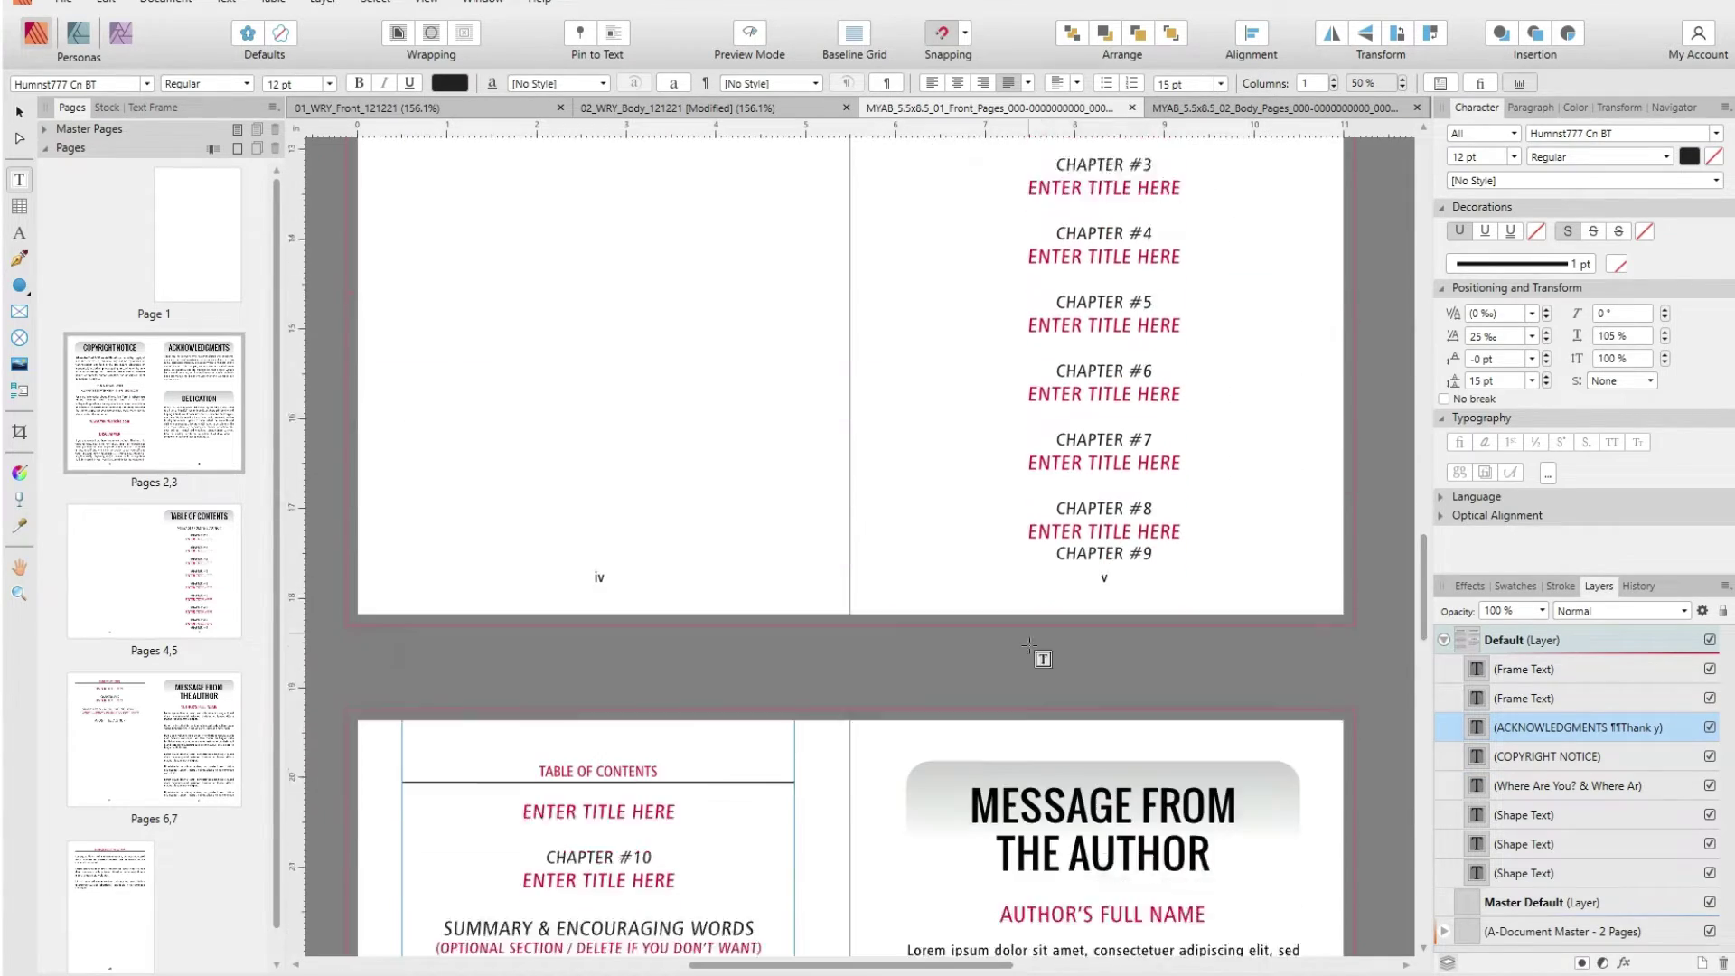
scroll(1029, 644, down, 6)
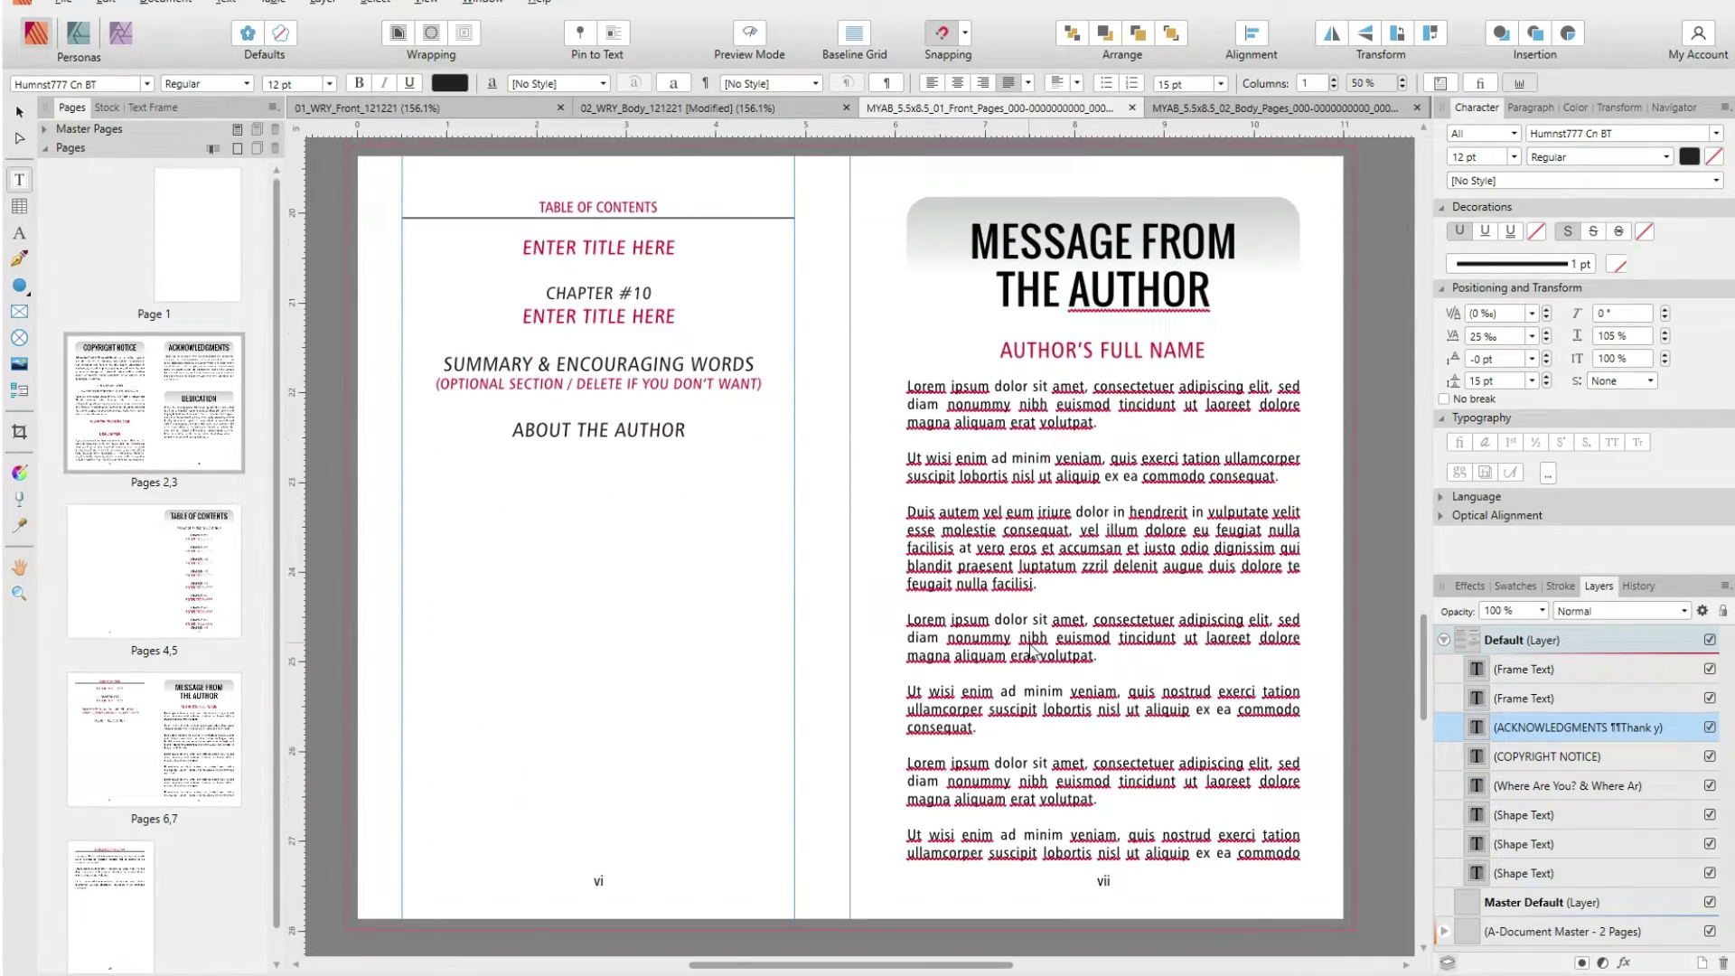
key(alt+Tab)
scroll(1025, 630, down, 3)
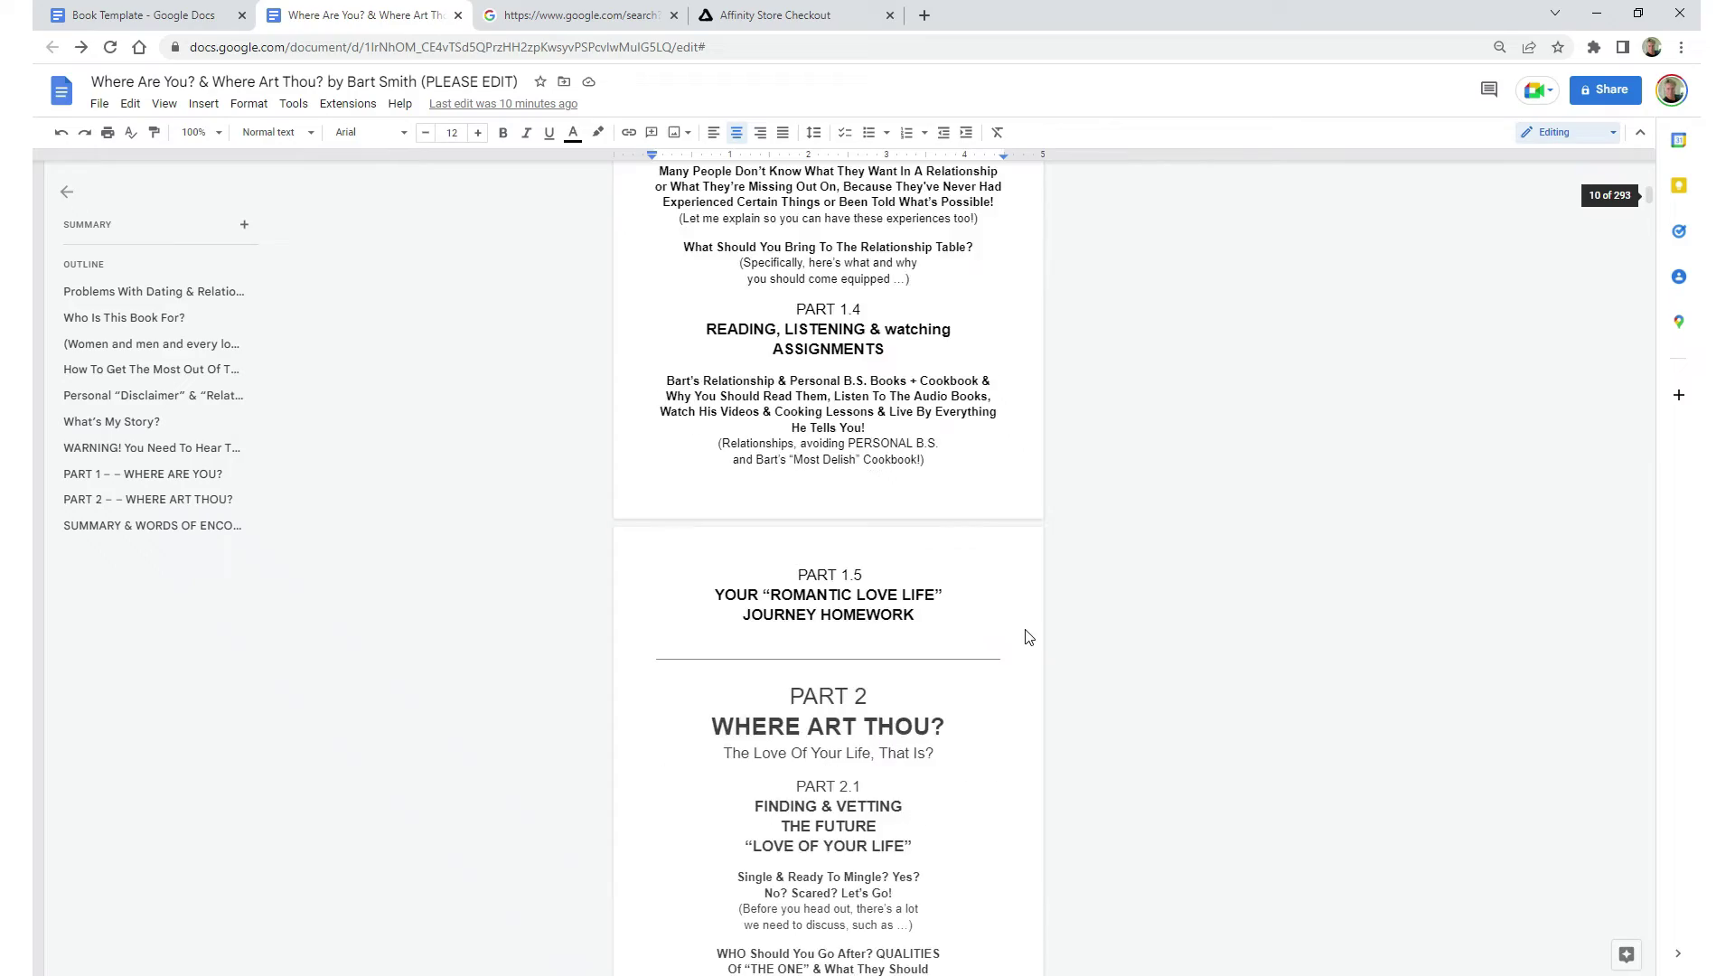
scroll(1028, 637, down, 10)
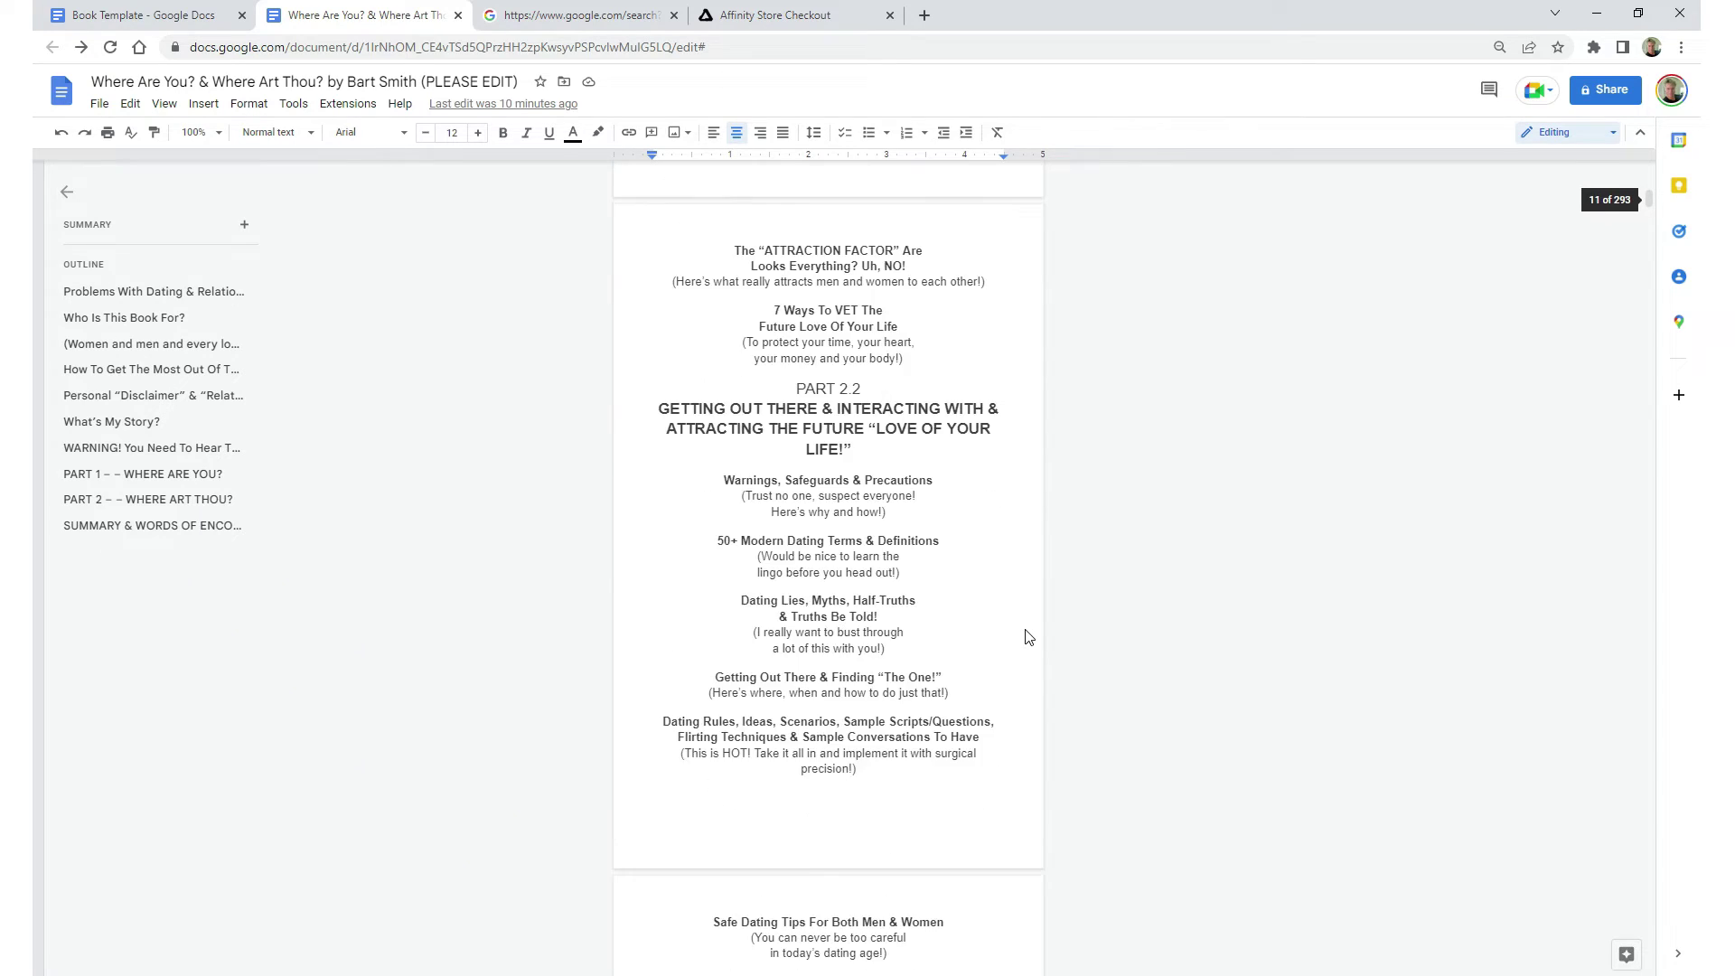
scroll(1028, 637, down, 10)
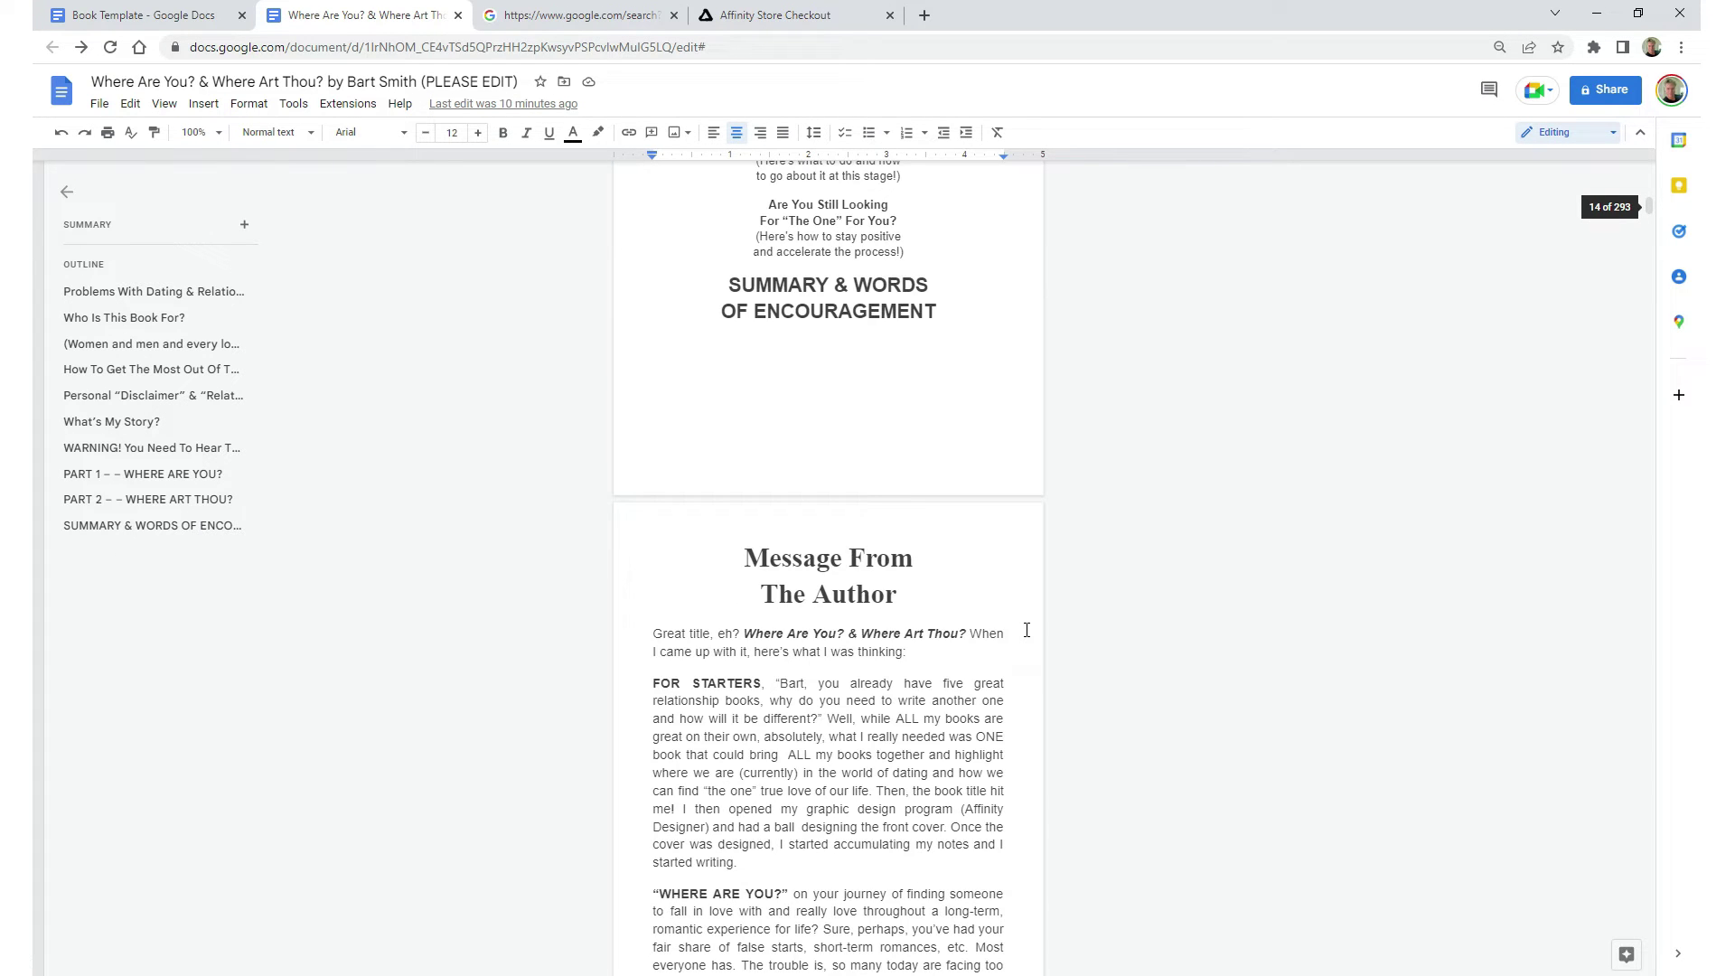
scroll(1026, 629, down, 2)
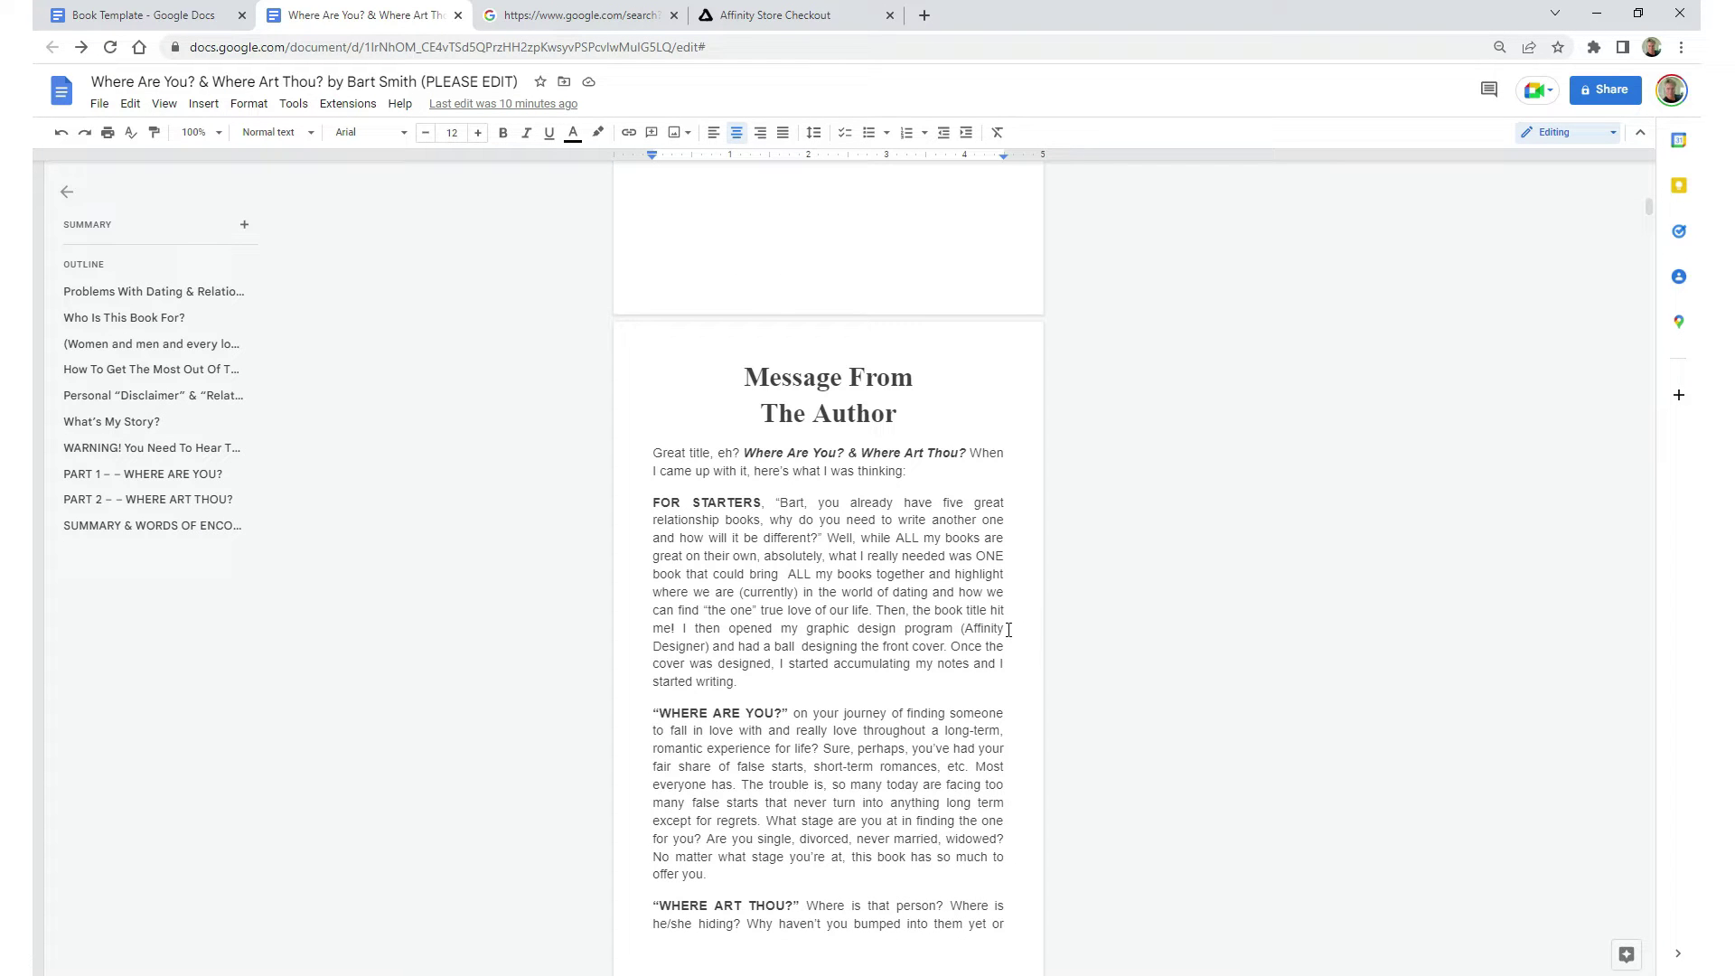
scroll(949, 624, down, 1)
drag(655, 362, 737, 593)
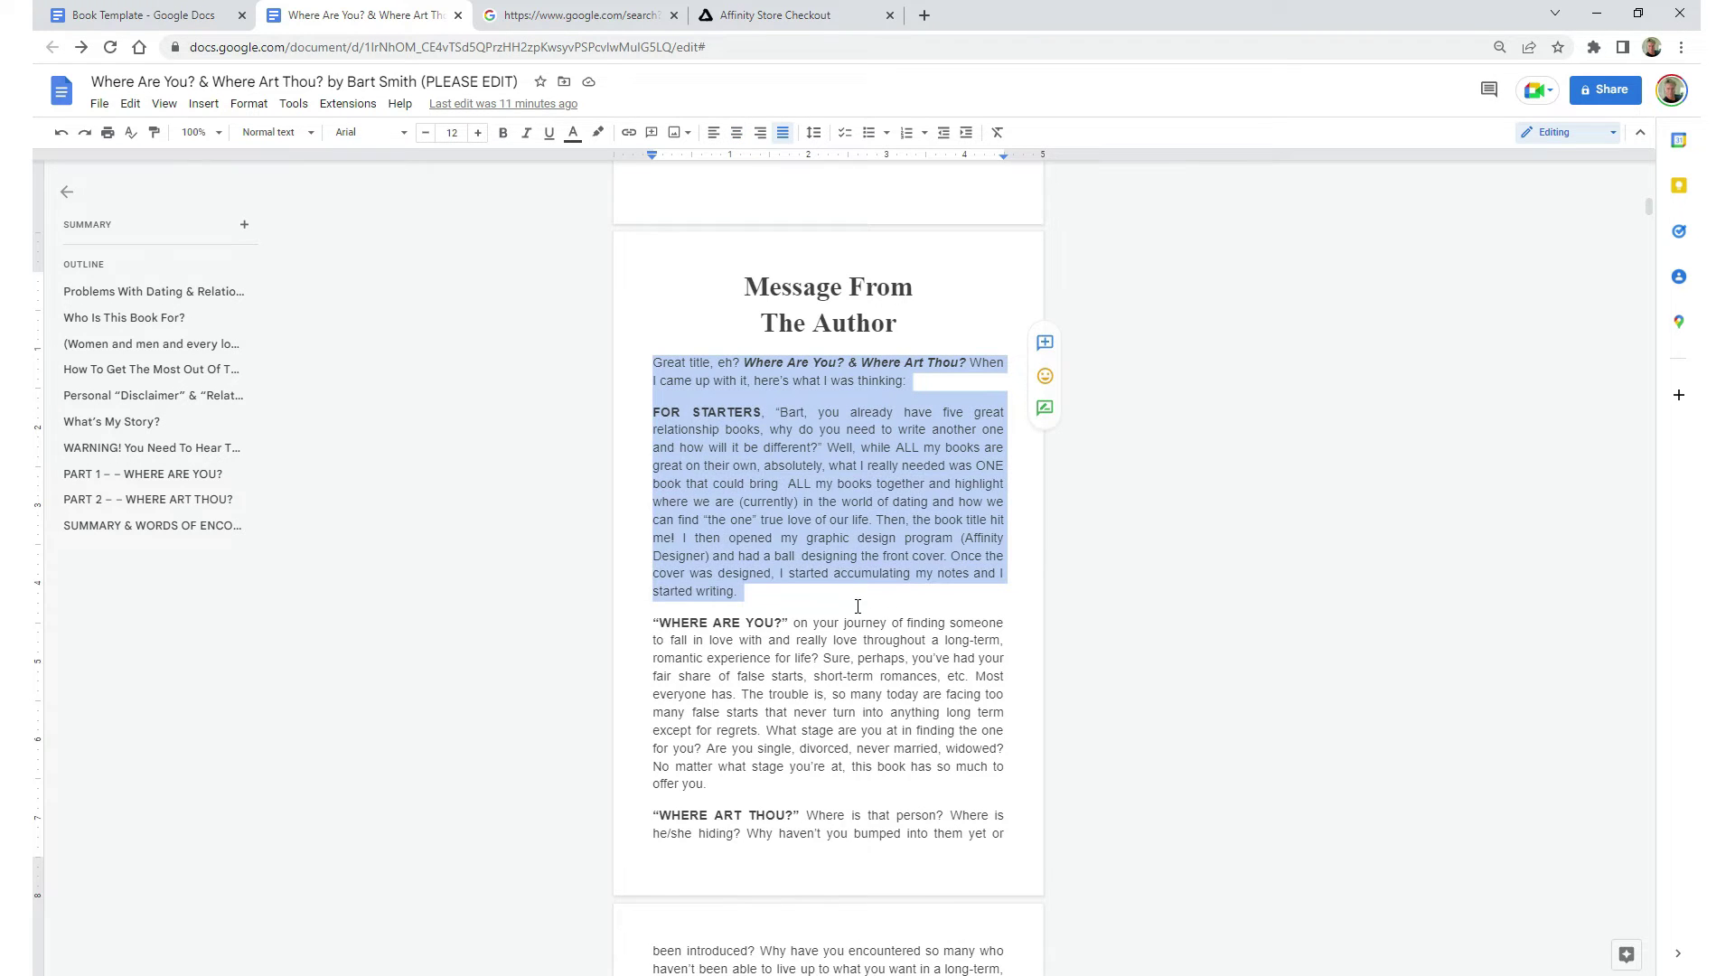
scroll(866, 625, down, 8)
shift+click(928, 599)
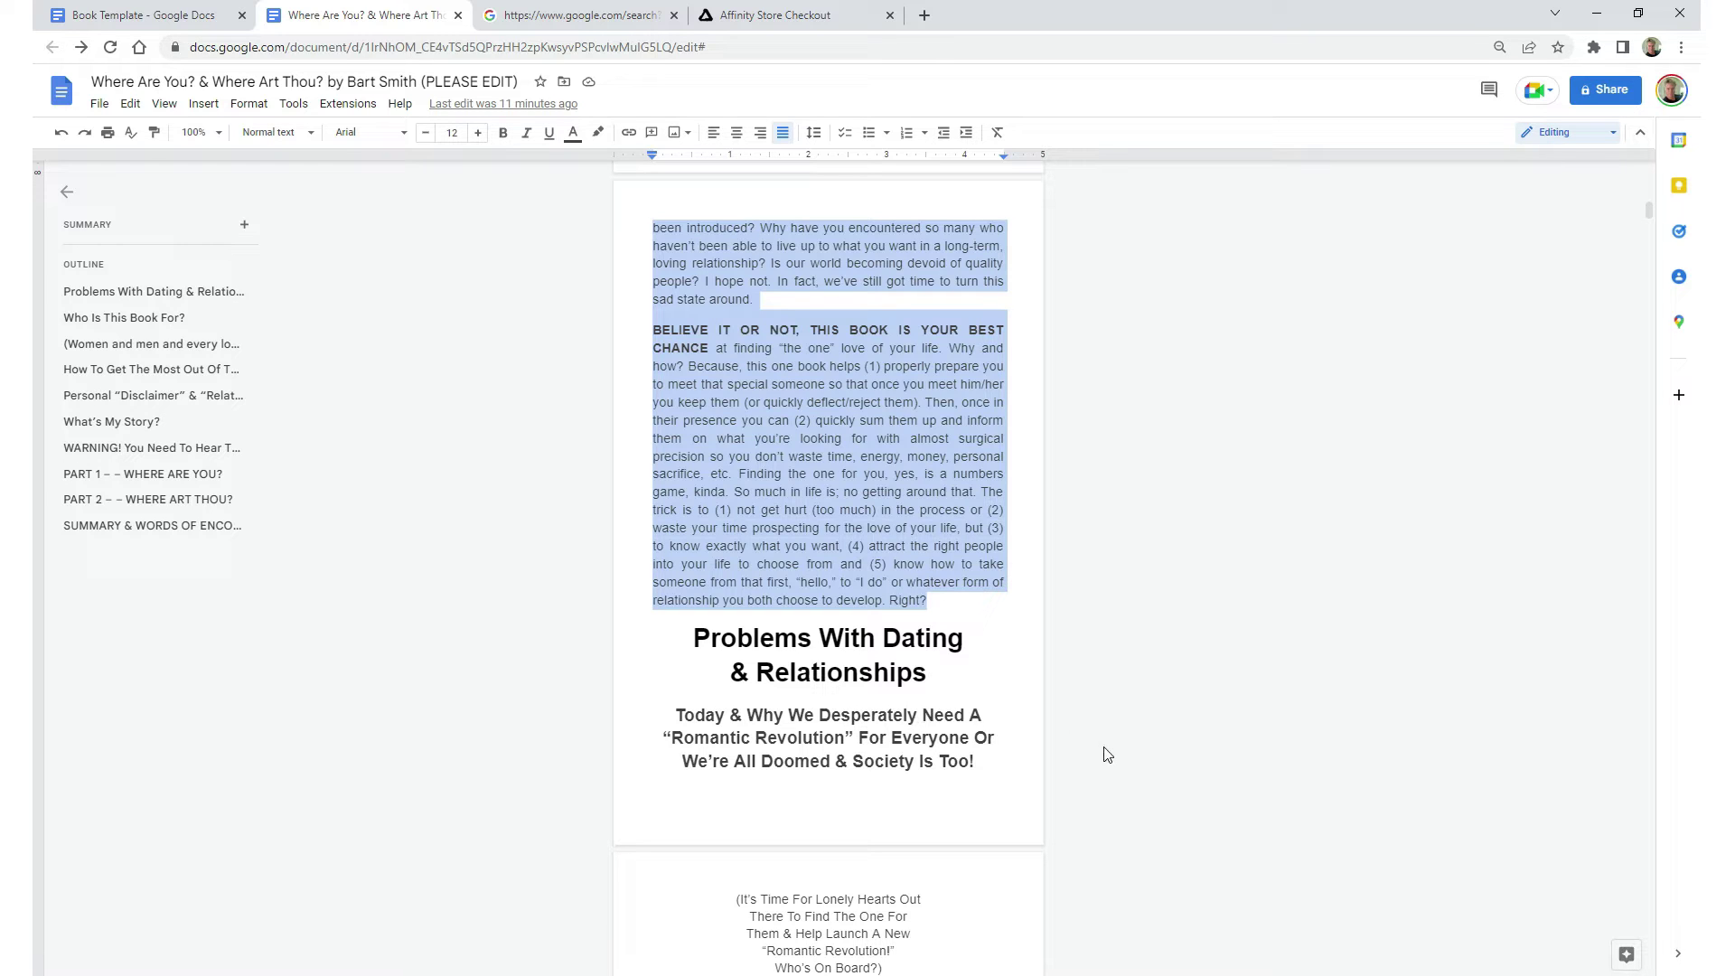
scroll(1108, 755, up, 5)
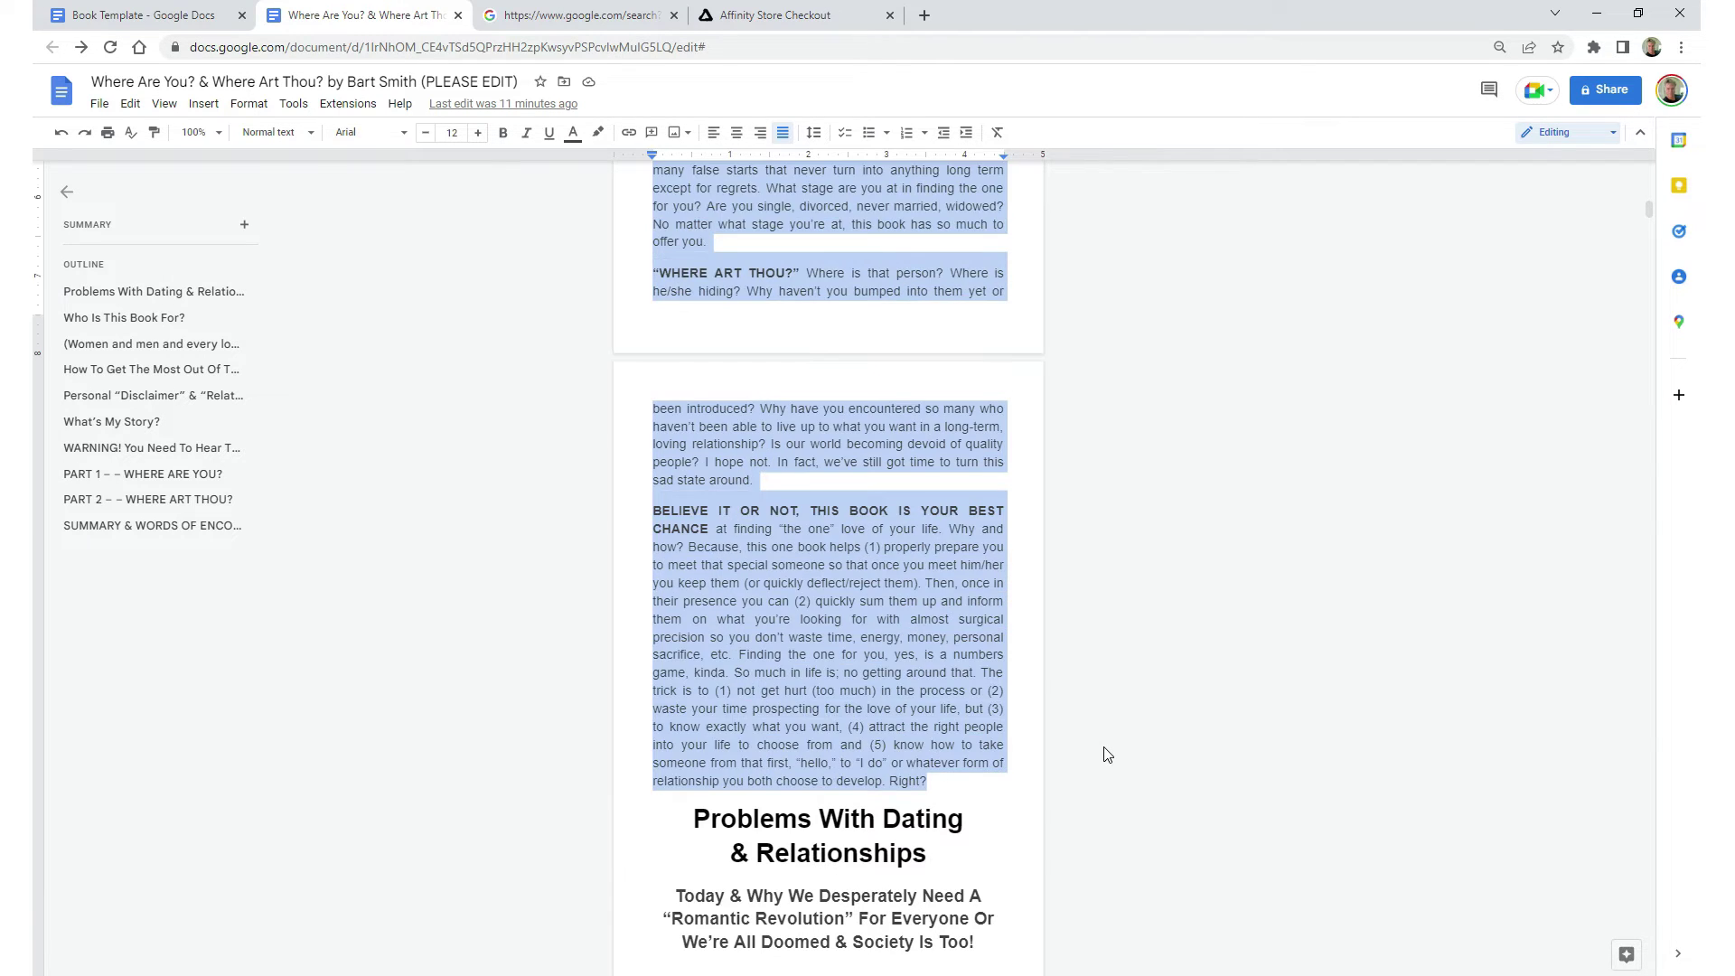
scroll(1107, 755, up, 3)
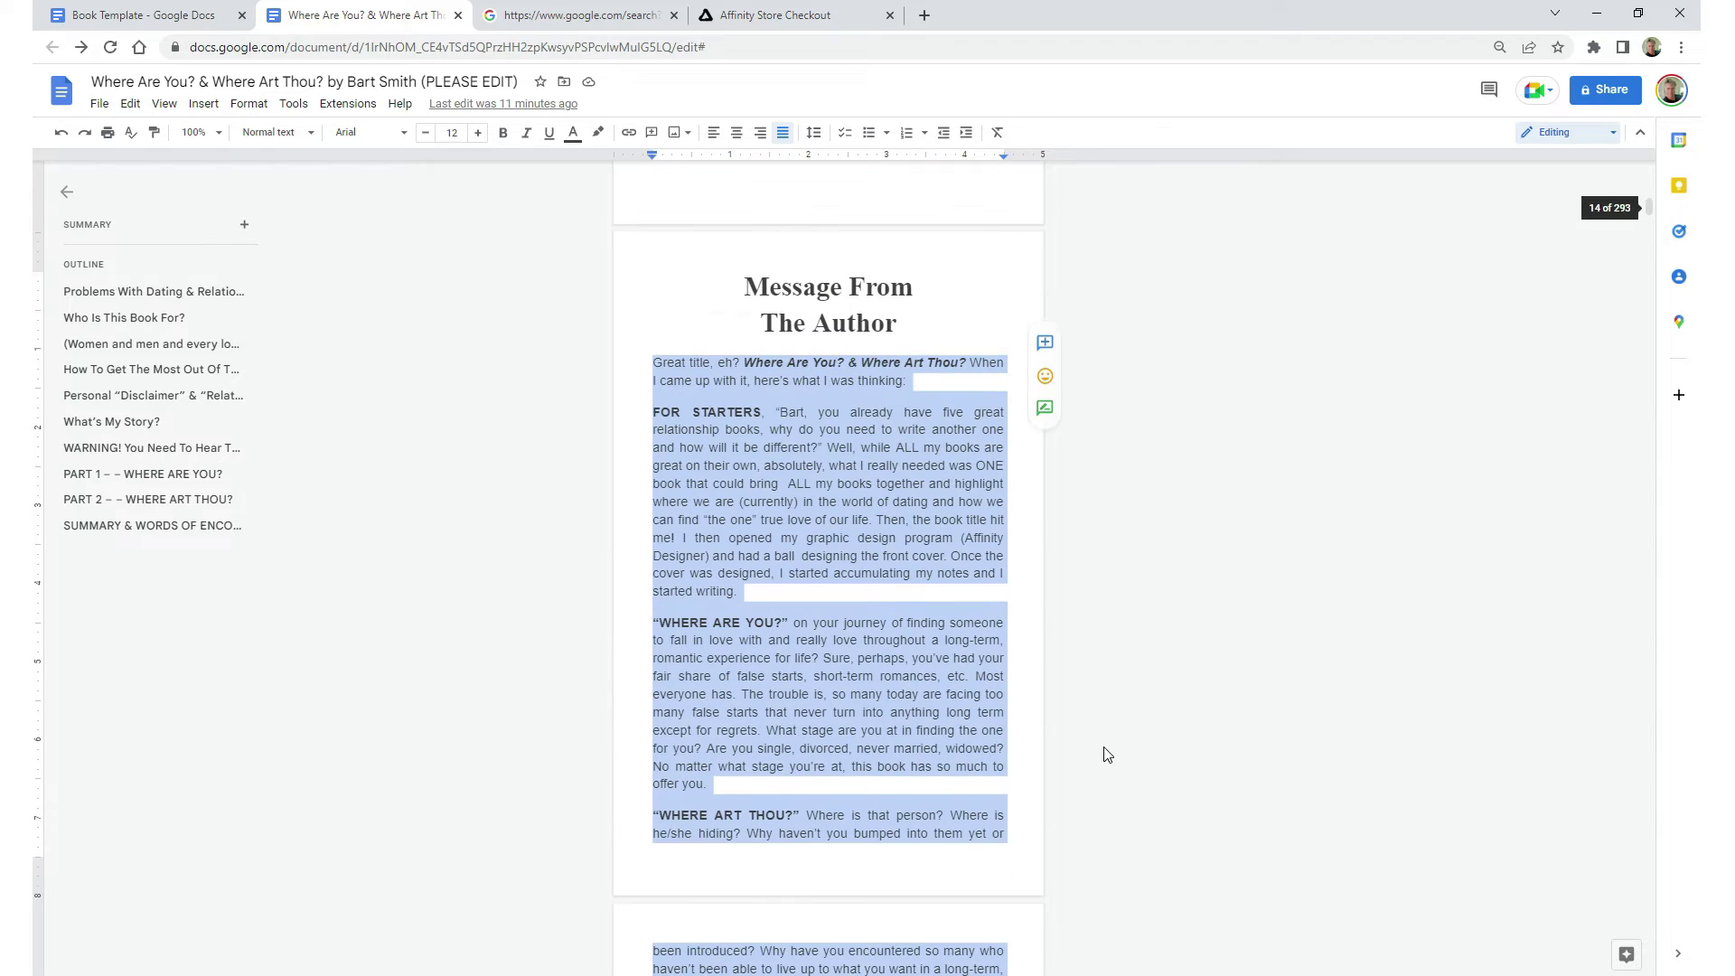
right_click(878, 506)
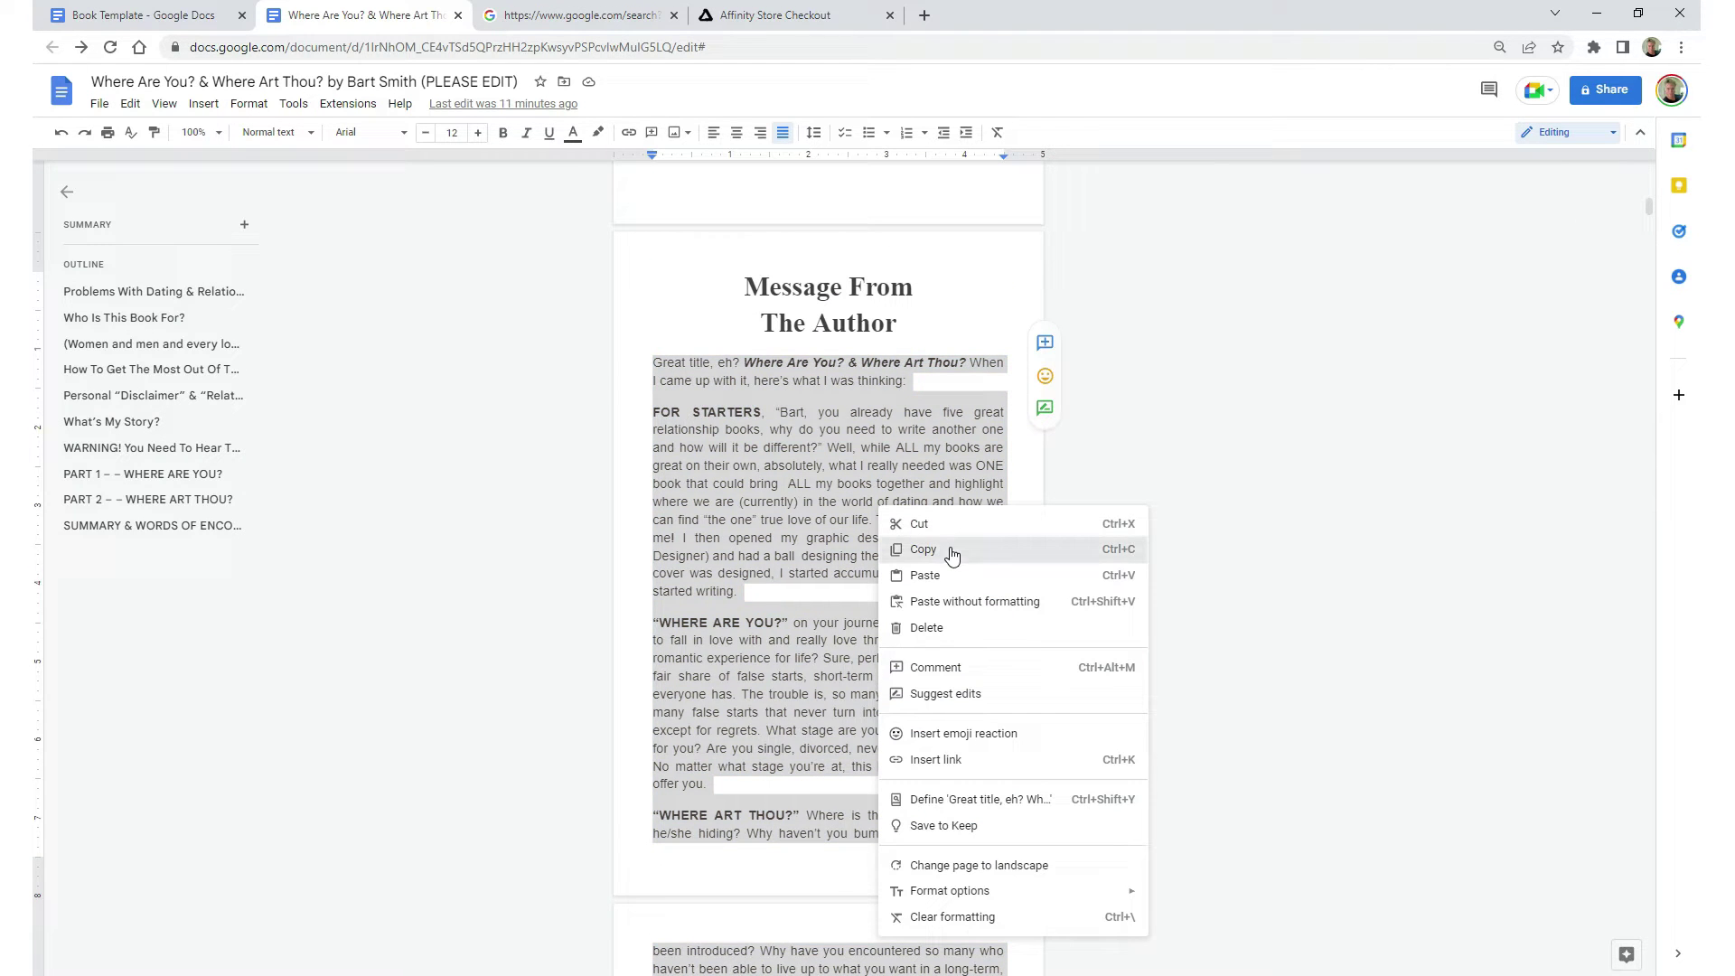
click(952, 554)
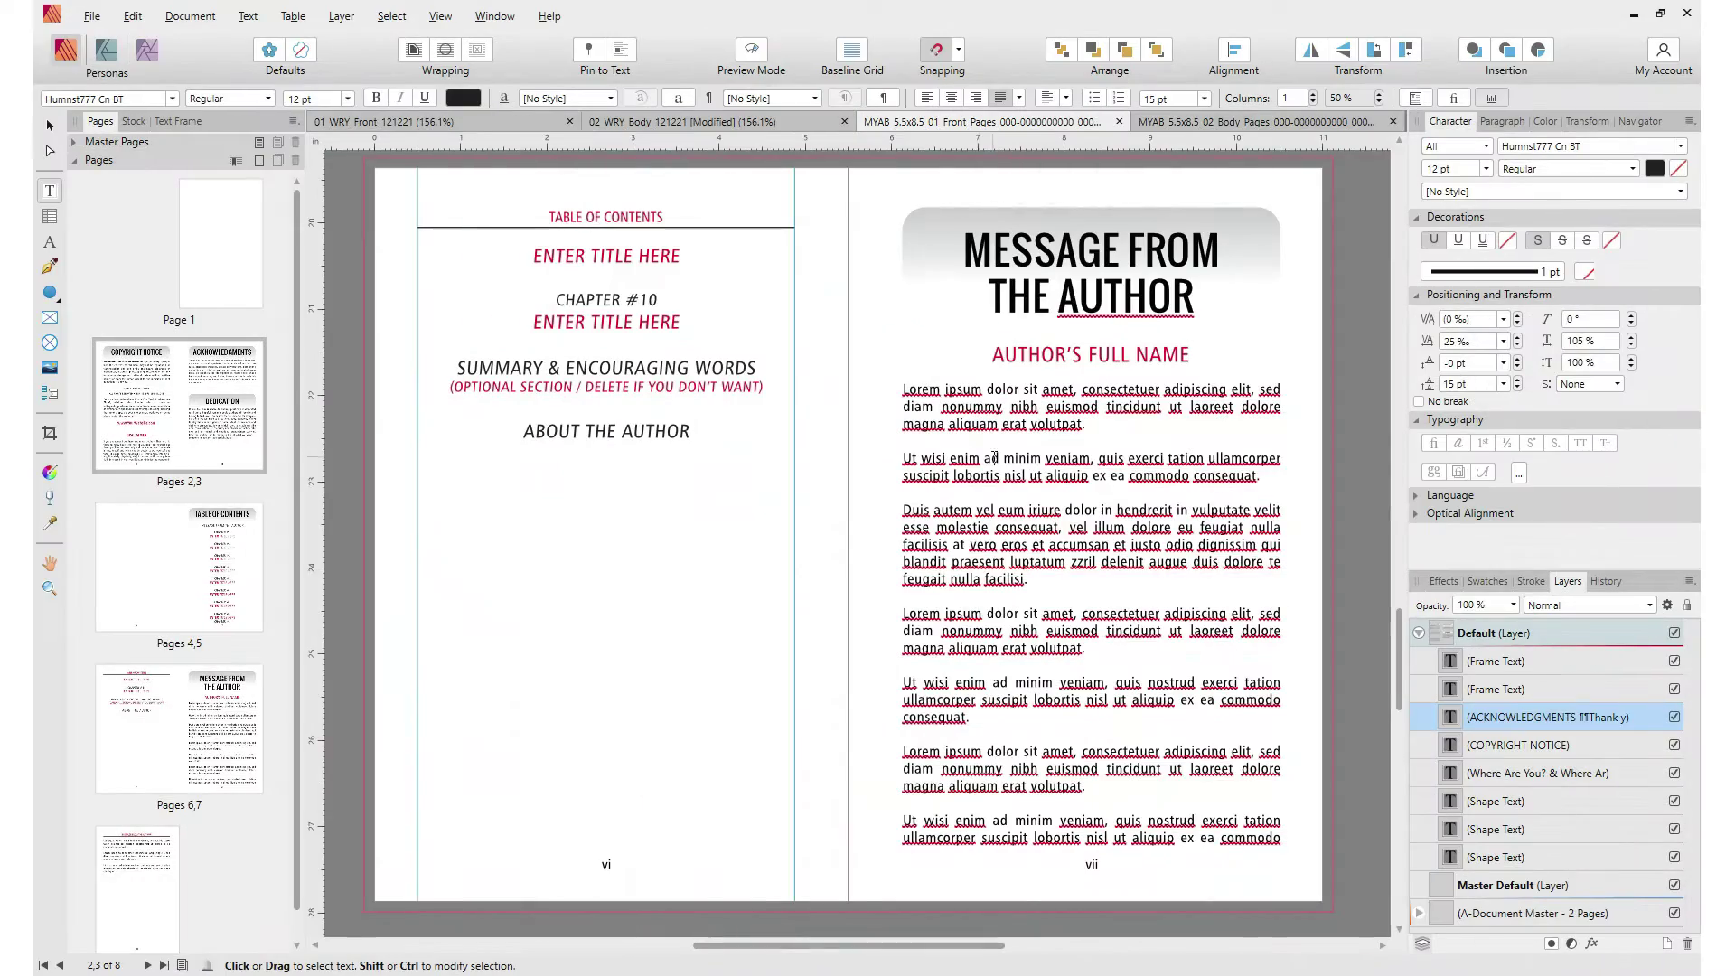
Replace the placeholder body text on the Message From The Author page with the copied manuscript text and justify it
click(980, 458)
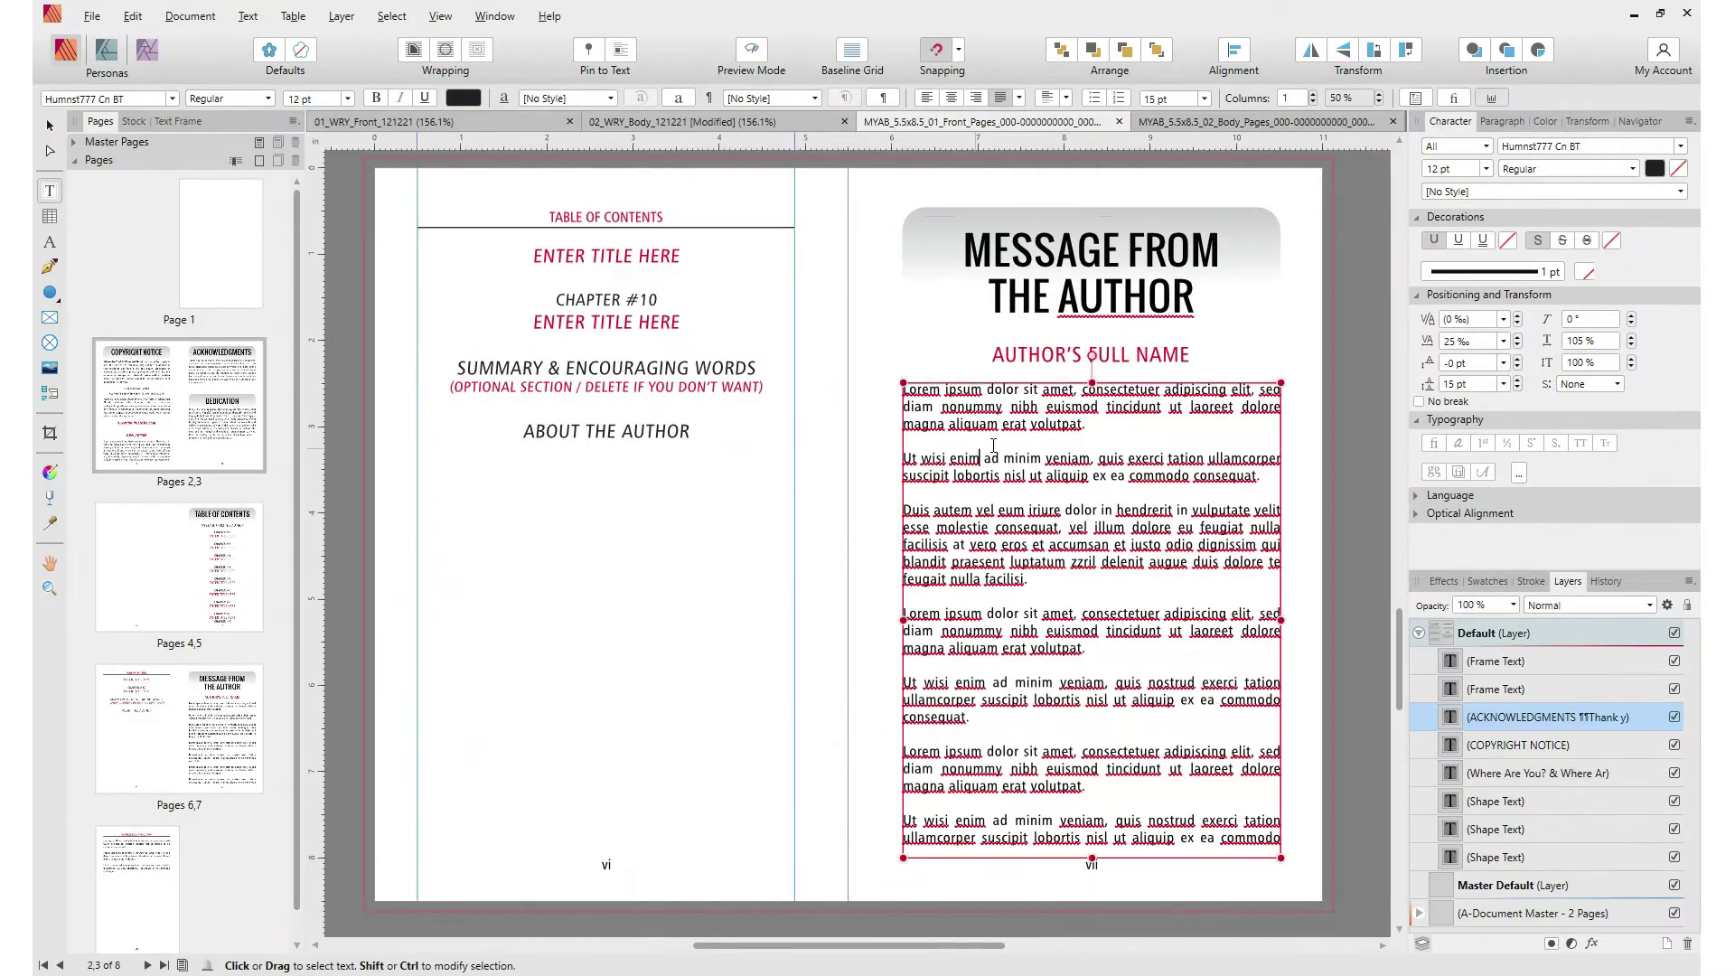
key(ctrl+a)
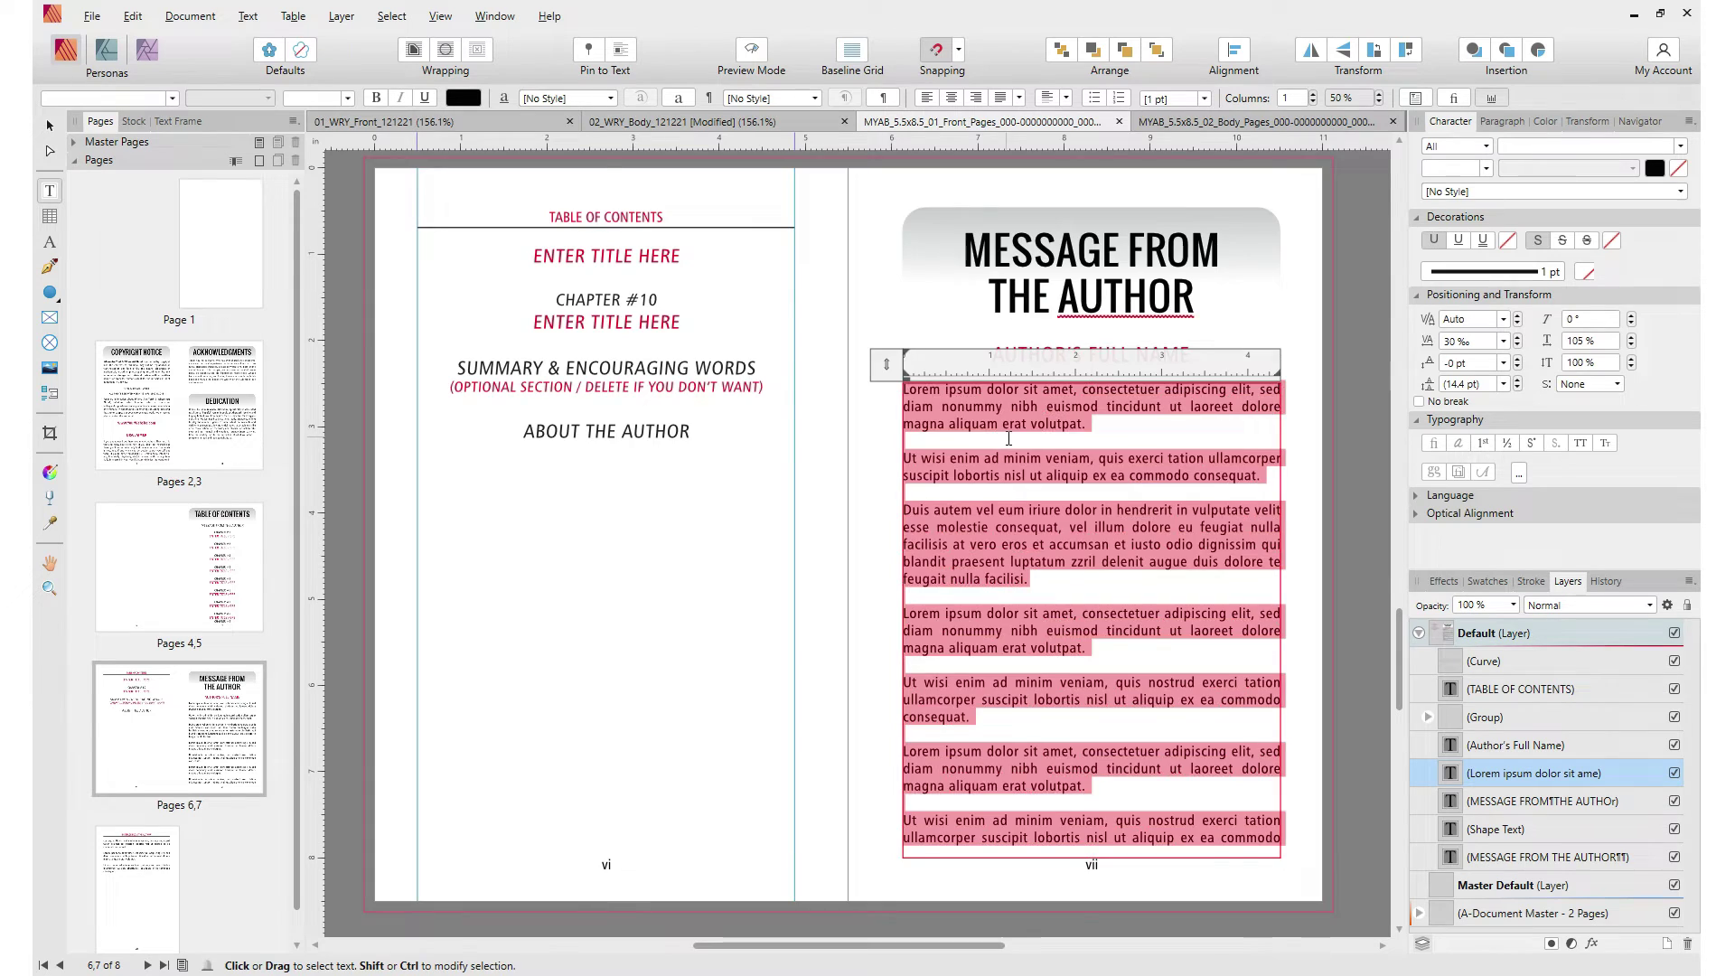
key(ctrl+v)
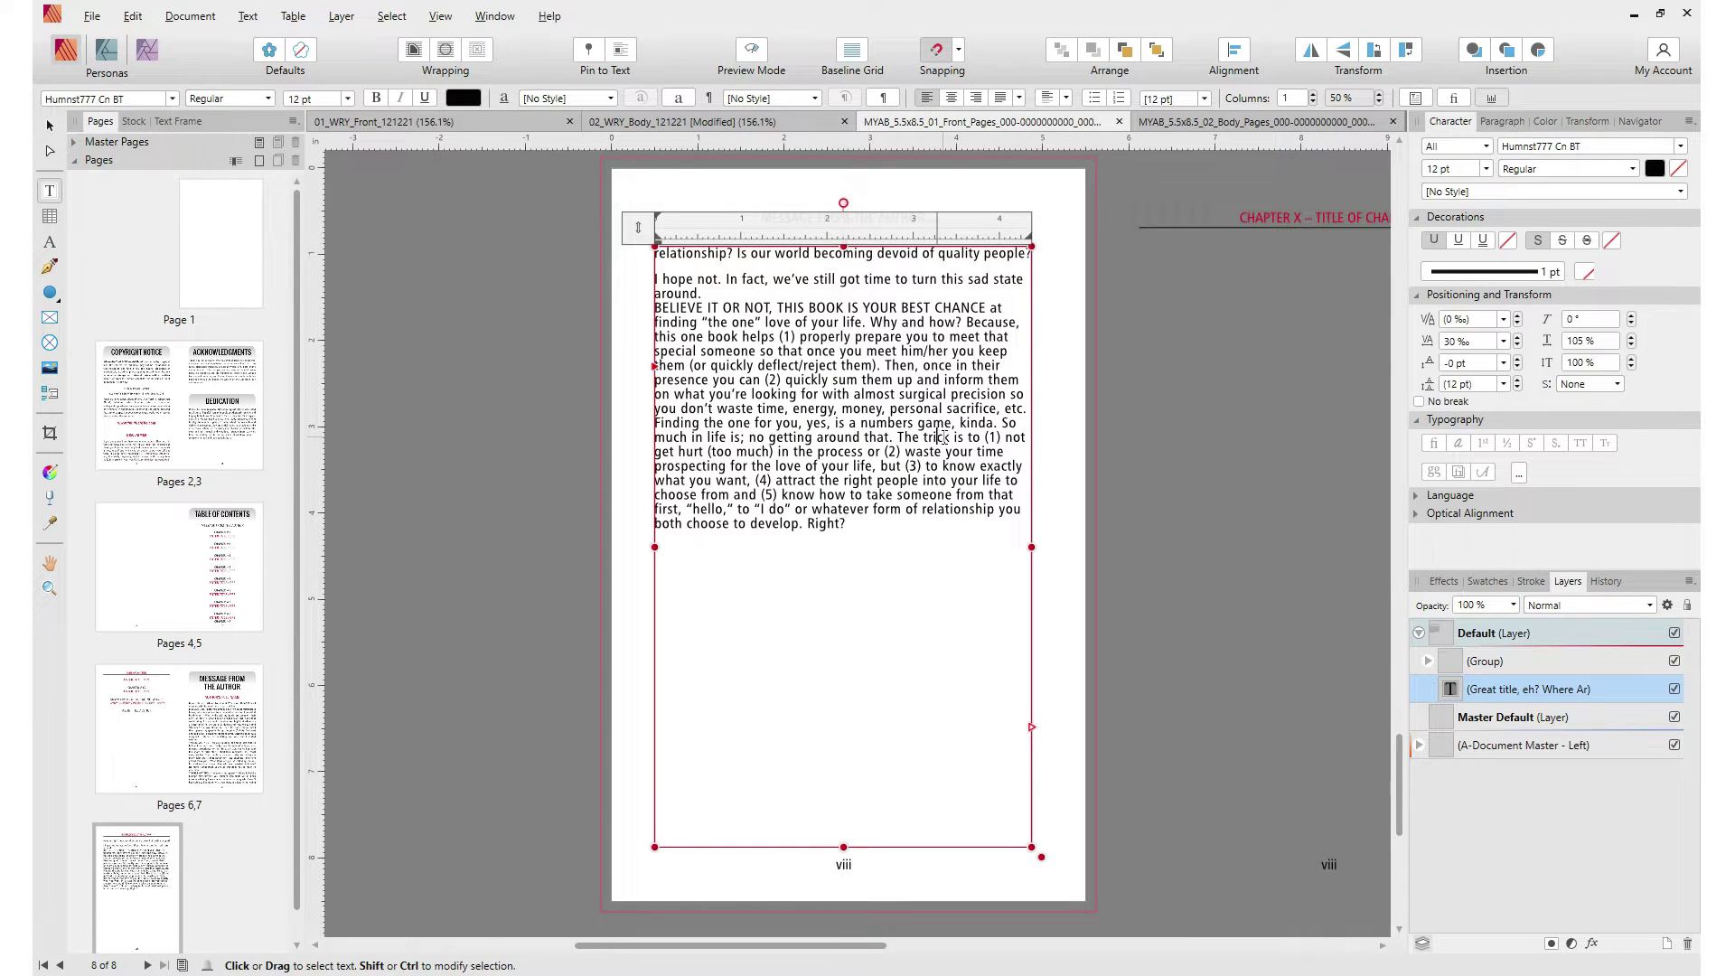
key(ctrl+a)
key(ctrl+alt+j)
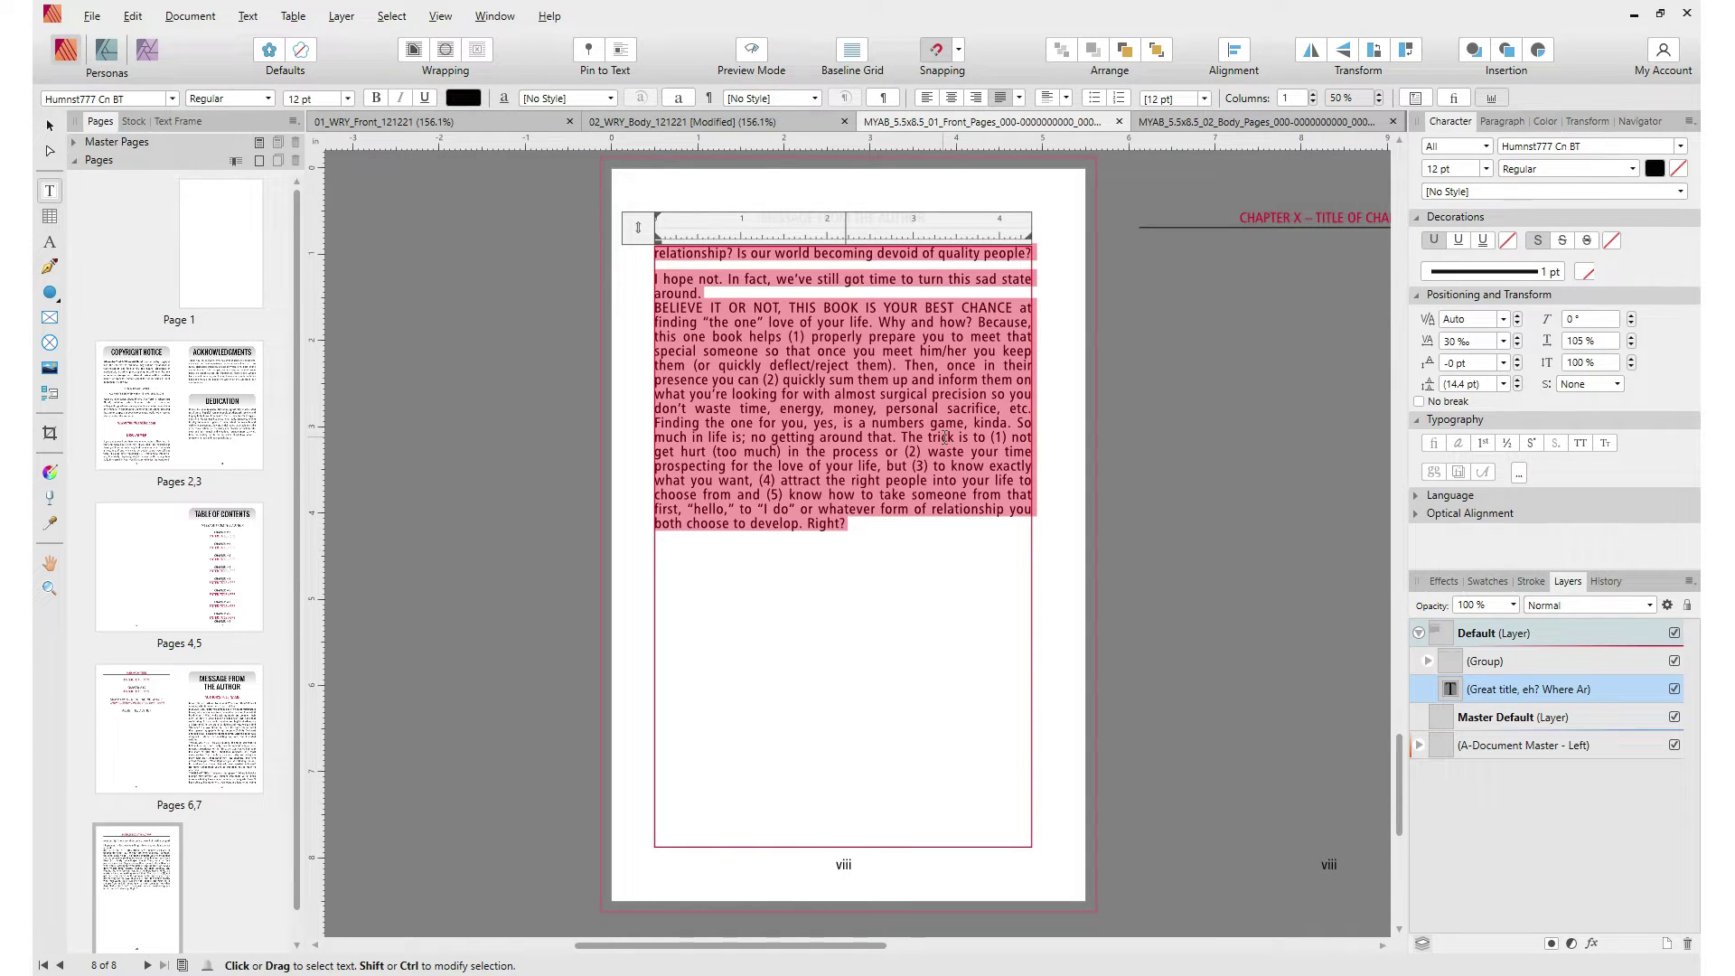
click(833, 451)
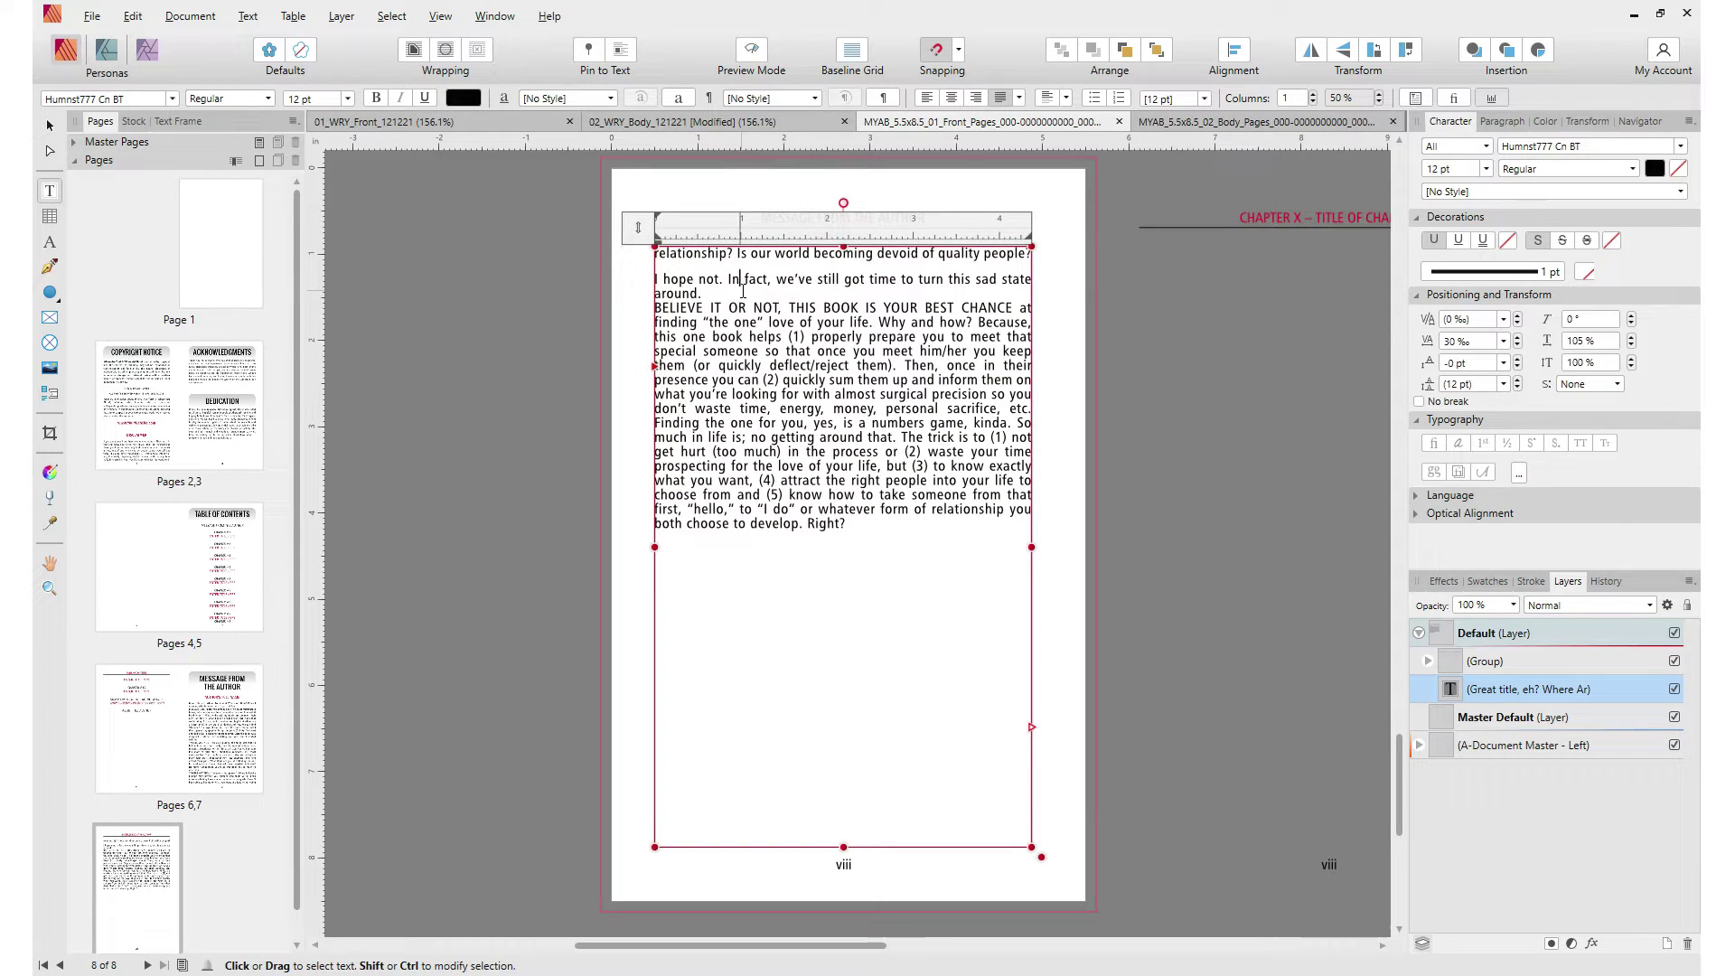
Insert a blank line before the "FOR STARTERS", "WHERE ARE YOU?" and "WHERE ART THOU?" paragraphs of the author's message
scroll(1174, 271, up, 10)
click(1173, 278)
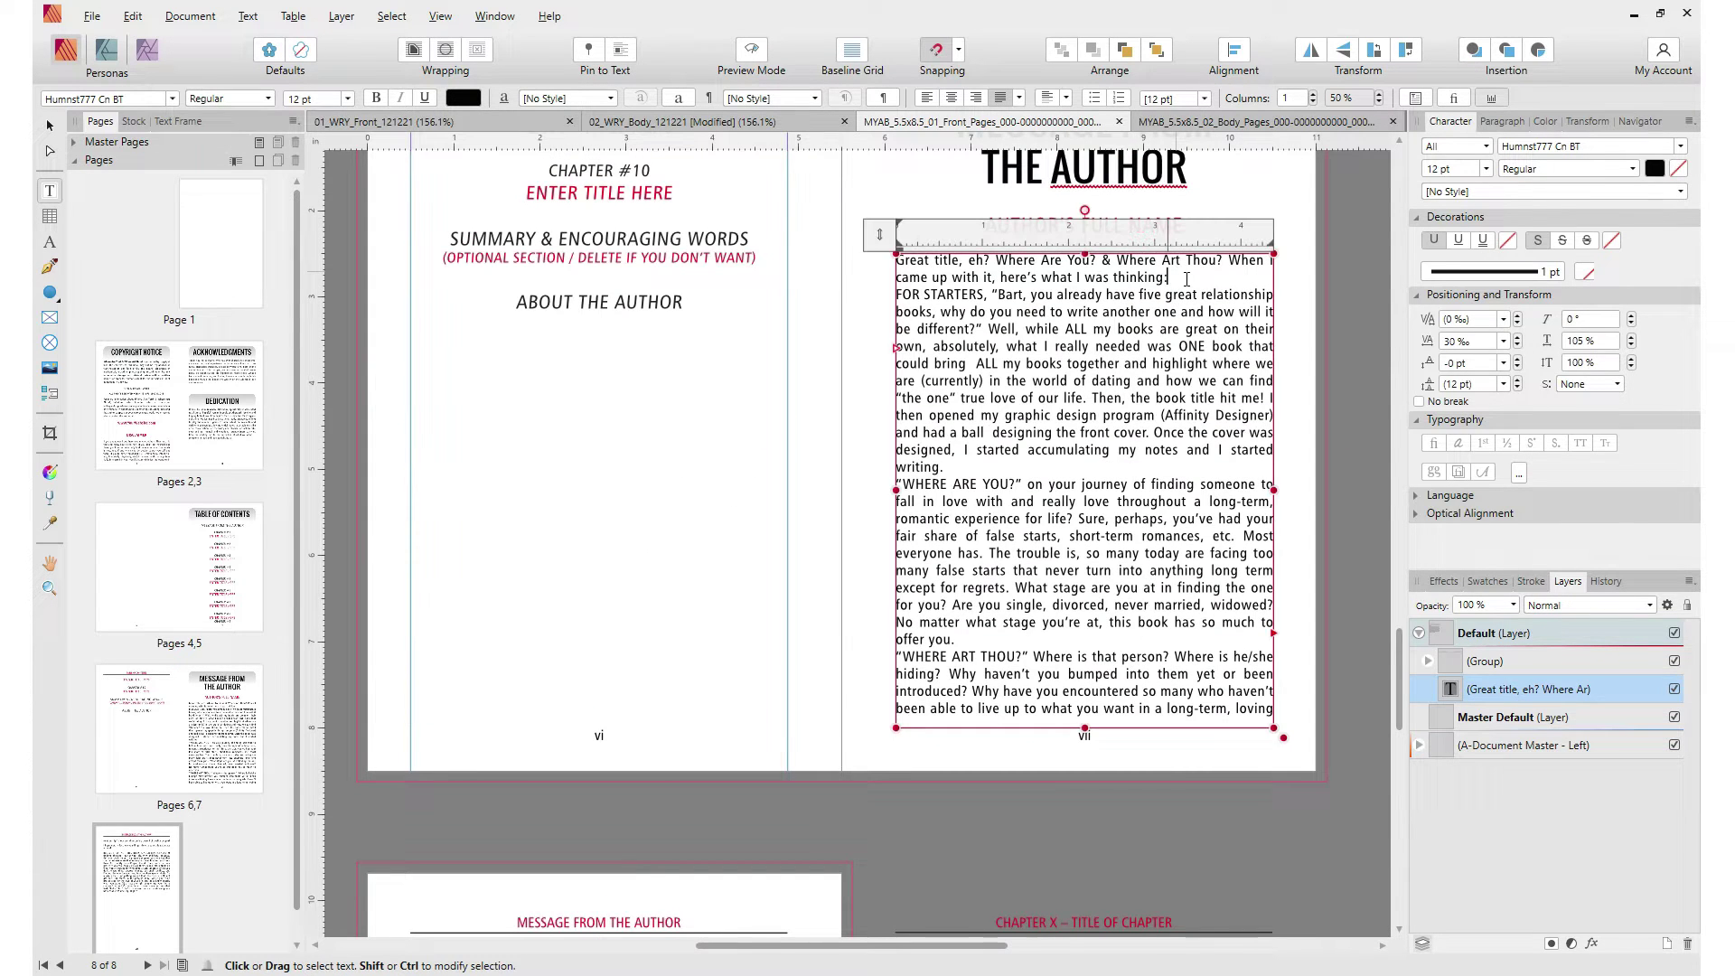
key(Return)
click(1057, 487)
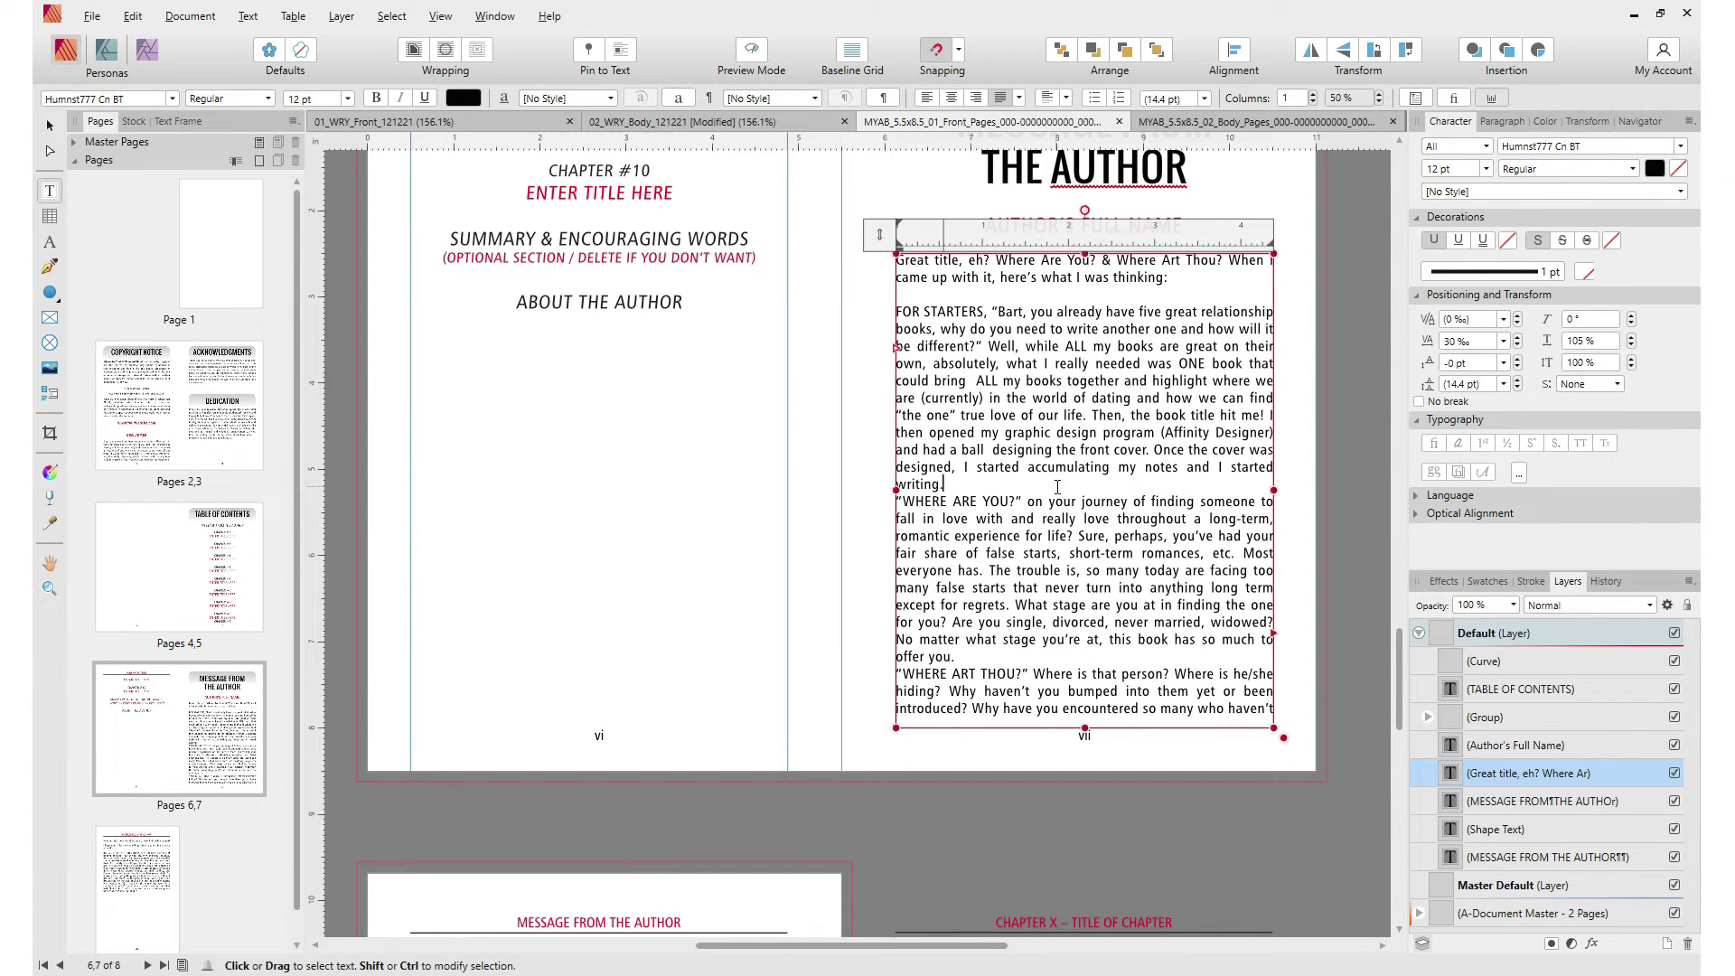
key(Return)
click(1055, 674)
key(Return)
click(1344, 422)
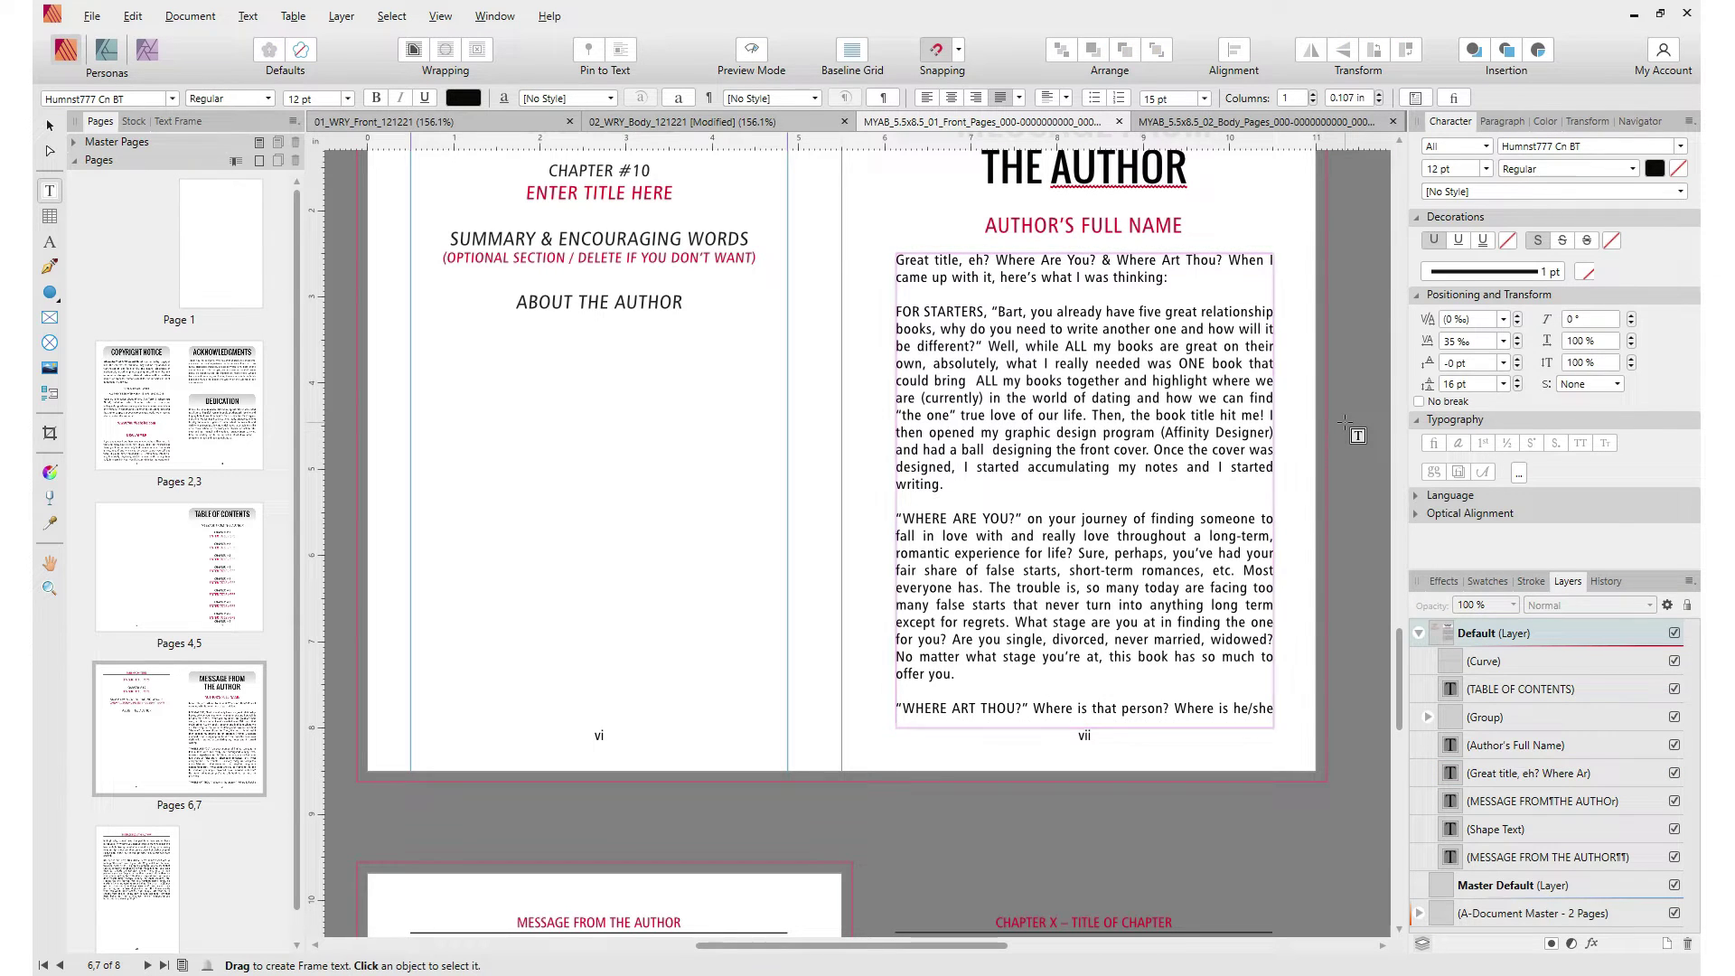
scroll(1344, 422, down, 5)
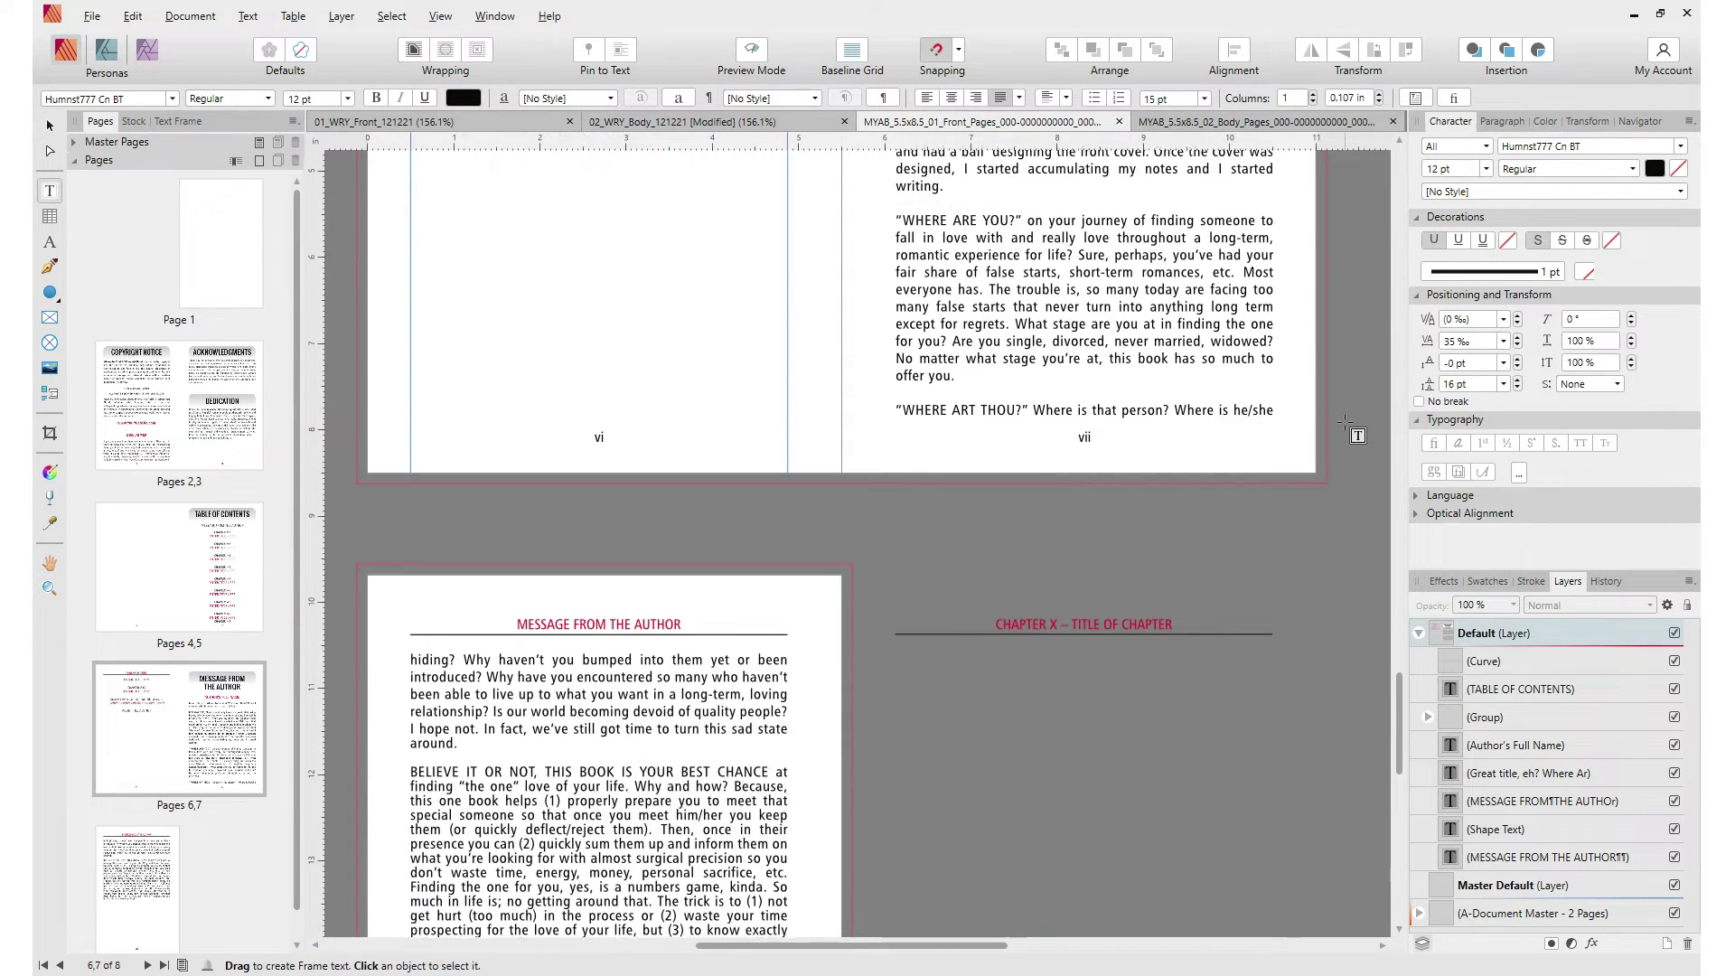
scroll(1344, 422, up, 6)
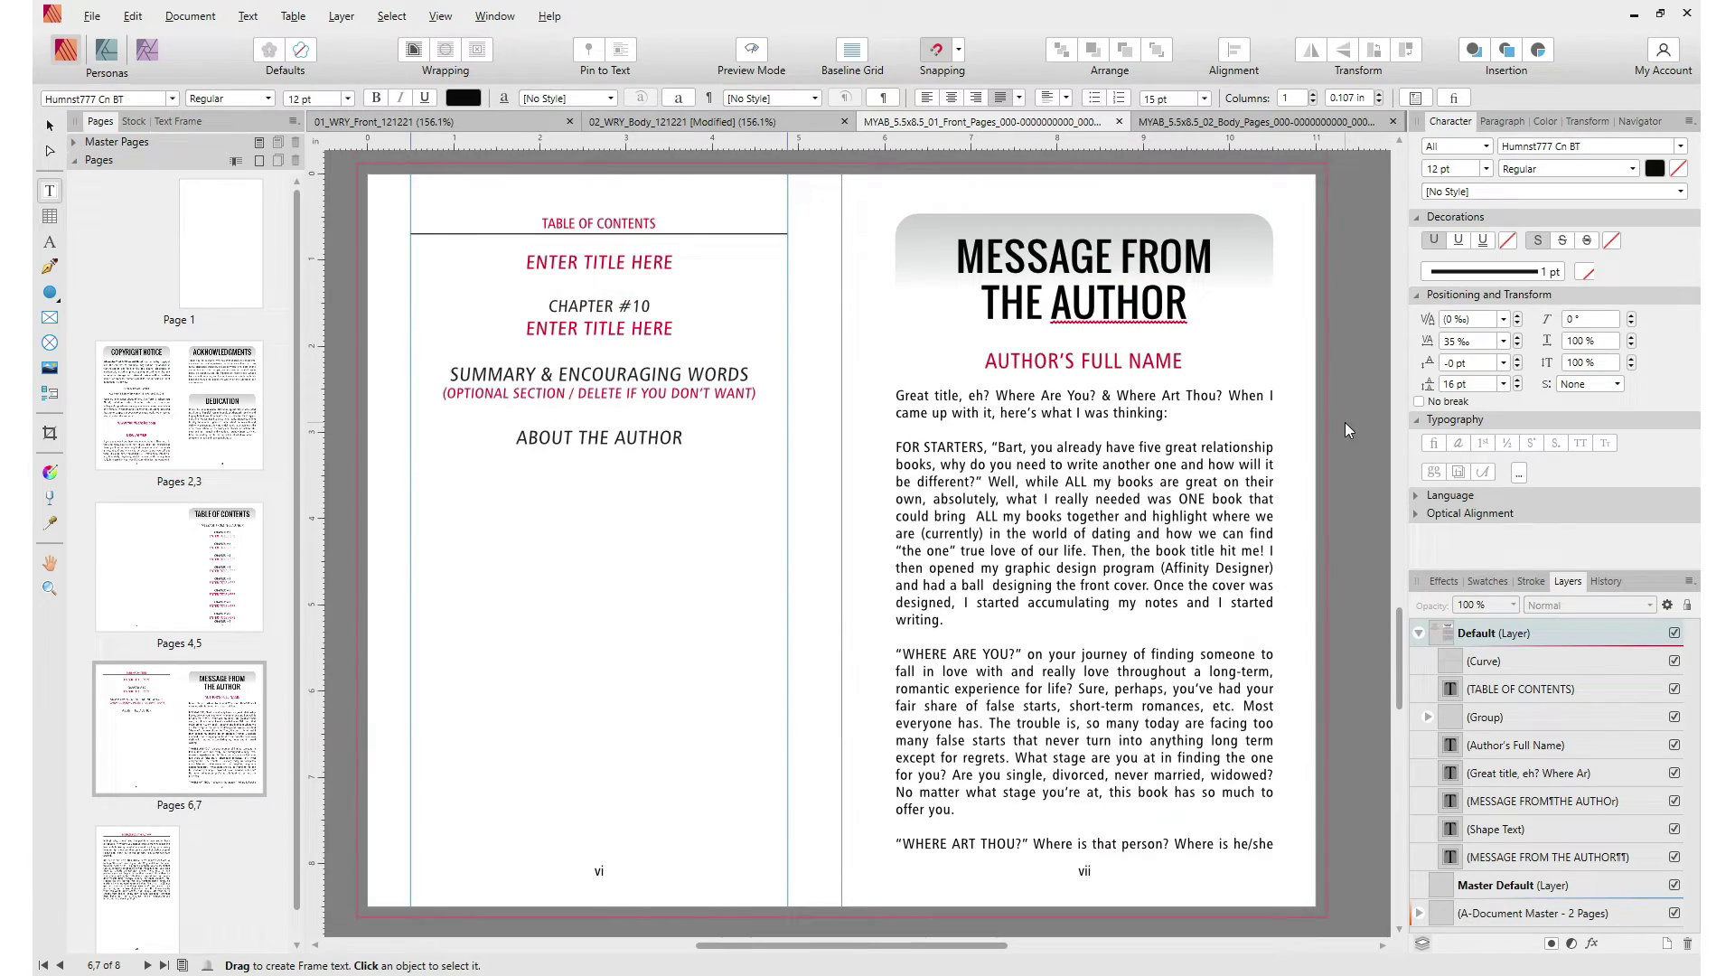
Switch to the Google Docs manuscript and copy the body paragraph under "Who Is This Book For?"
key(alt+Tab)
click(1345, 422)
scroll(1344, 421, down, 10)
scroll(1347, 429, down, 18)
scroll(1347, 430, down, 20)
scroll(1347, 430, down, 20)
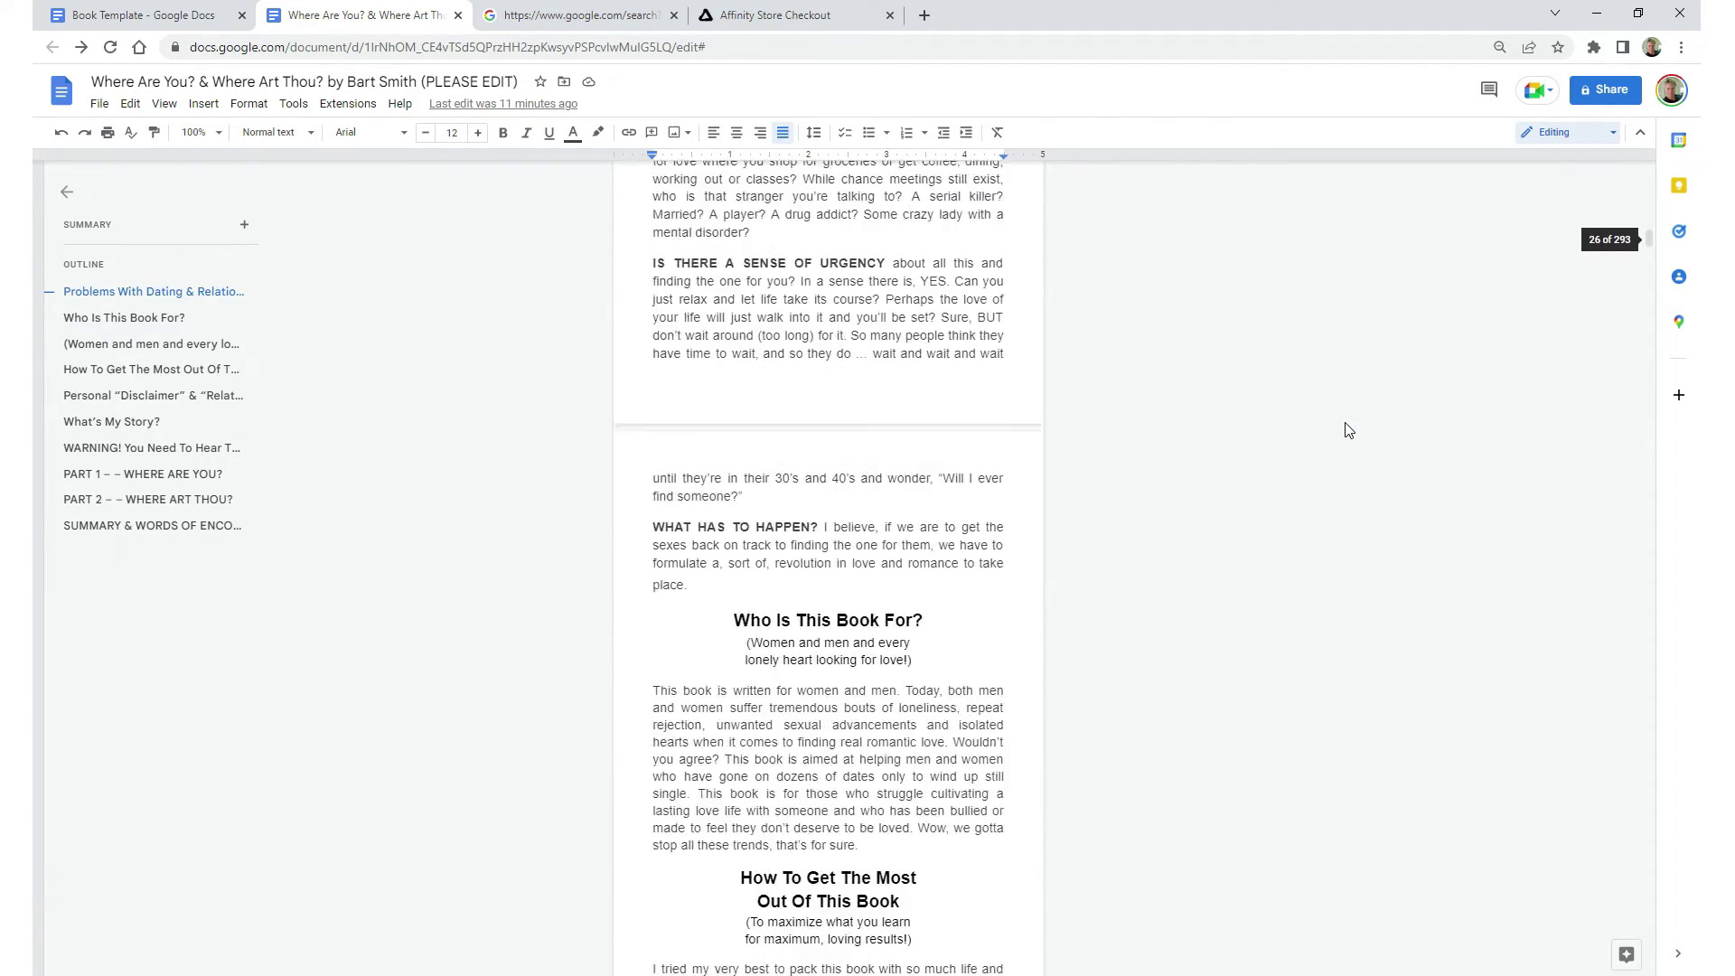
scroll(1347, 430, down, 8)
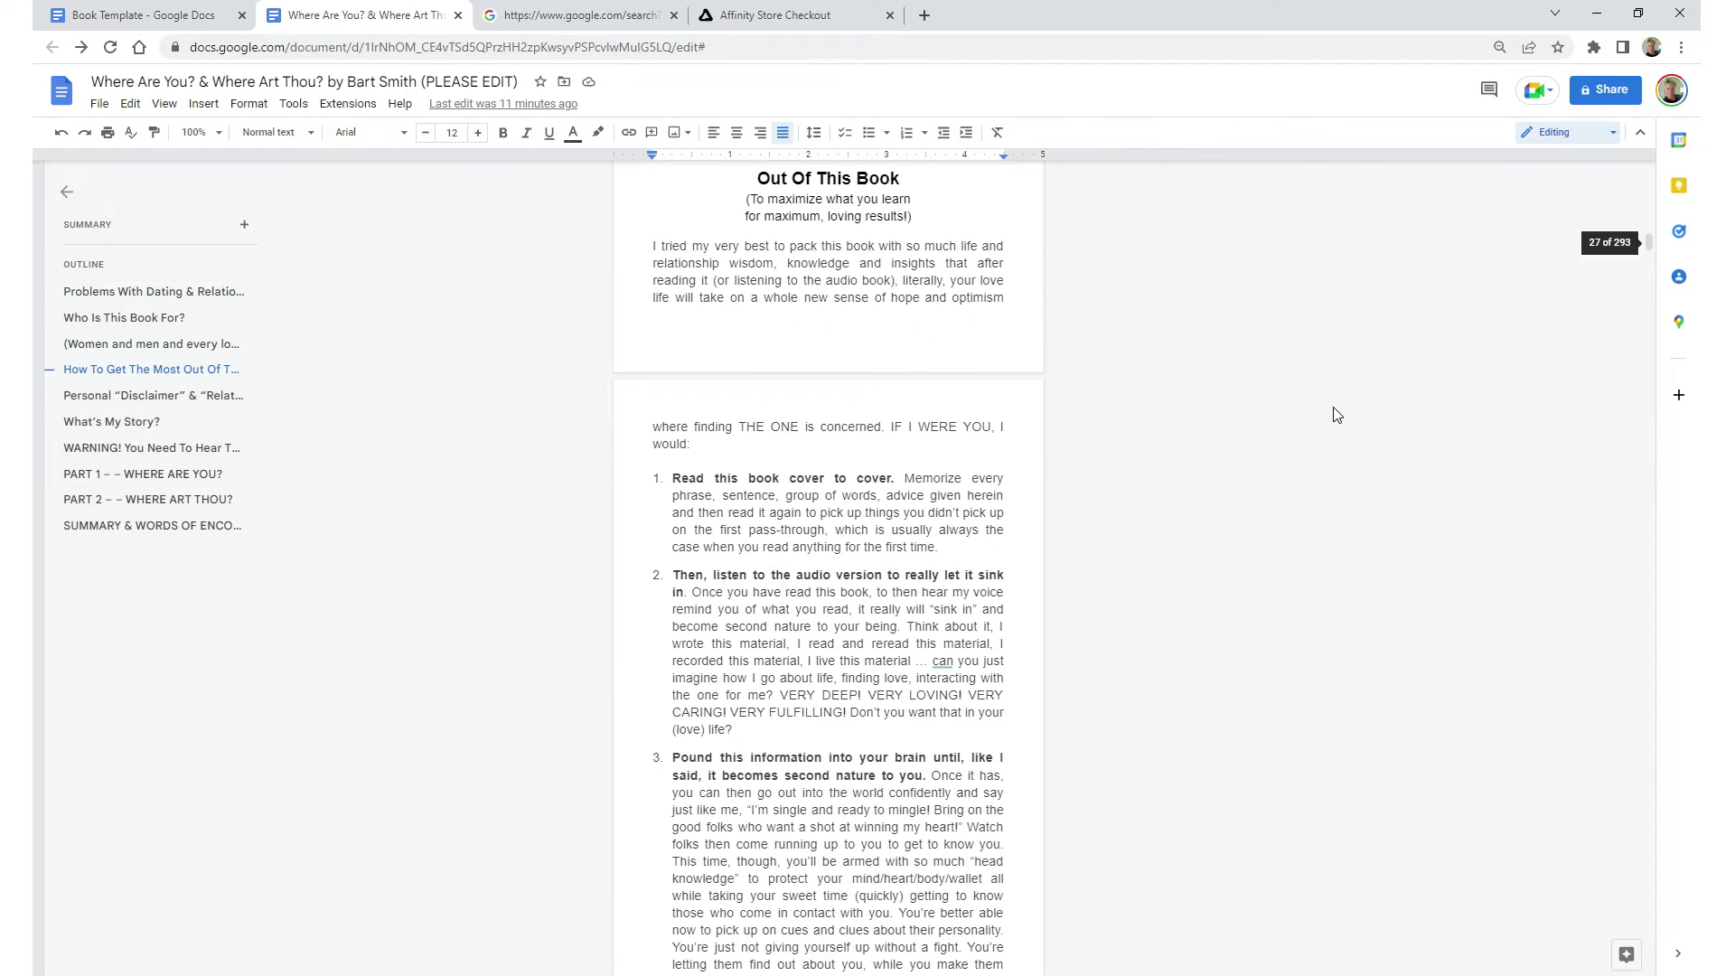
scroll(1335, 414, up, 3)
scroll(822, 437, up, 3)
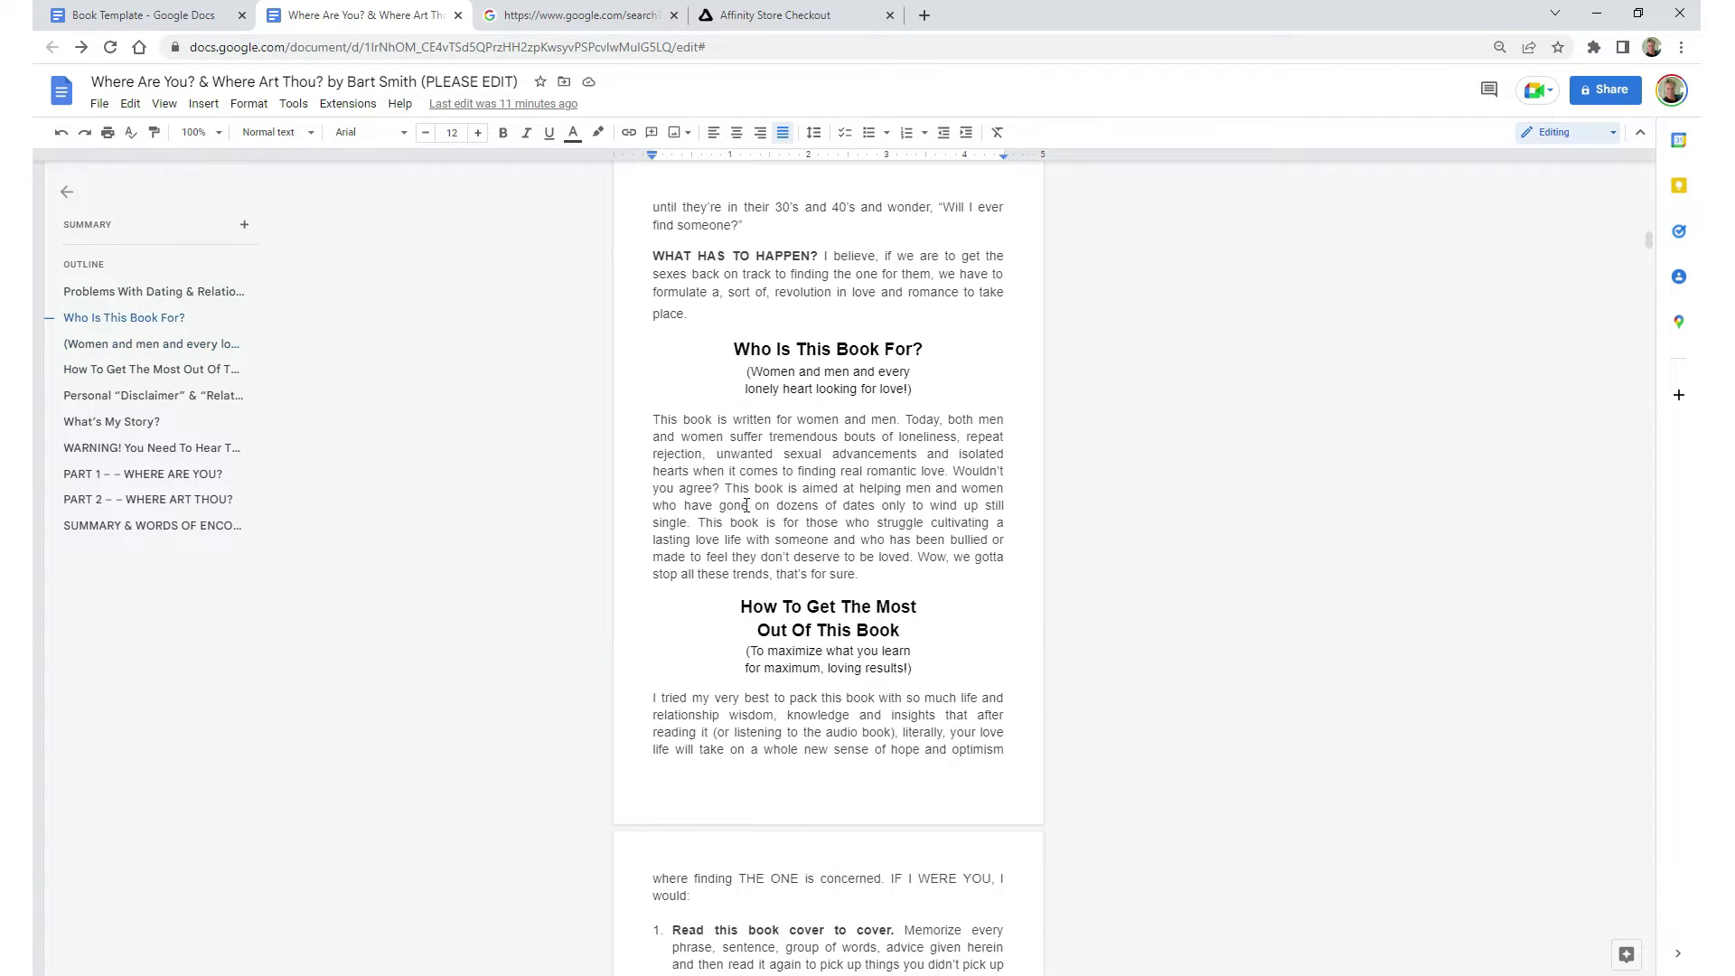
drag(907, 672, 614, 524)
right_click(733, 540)
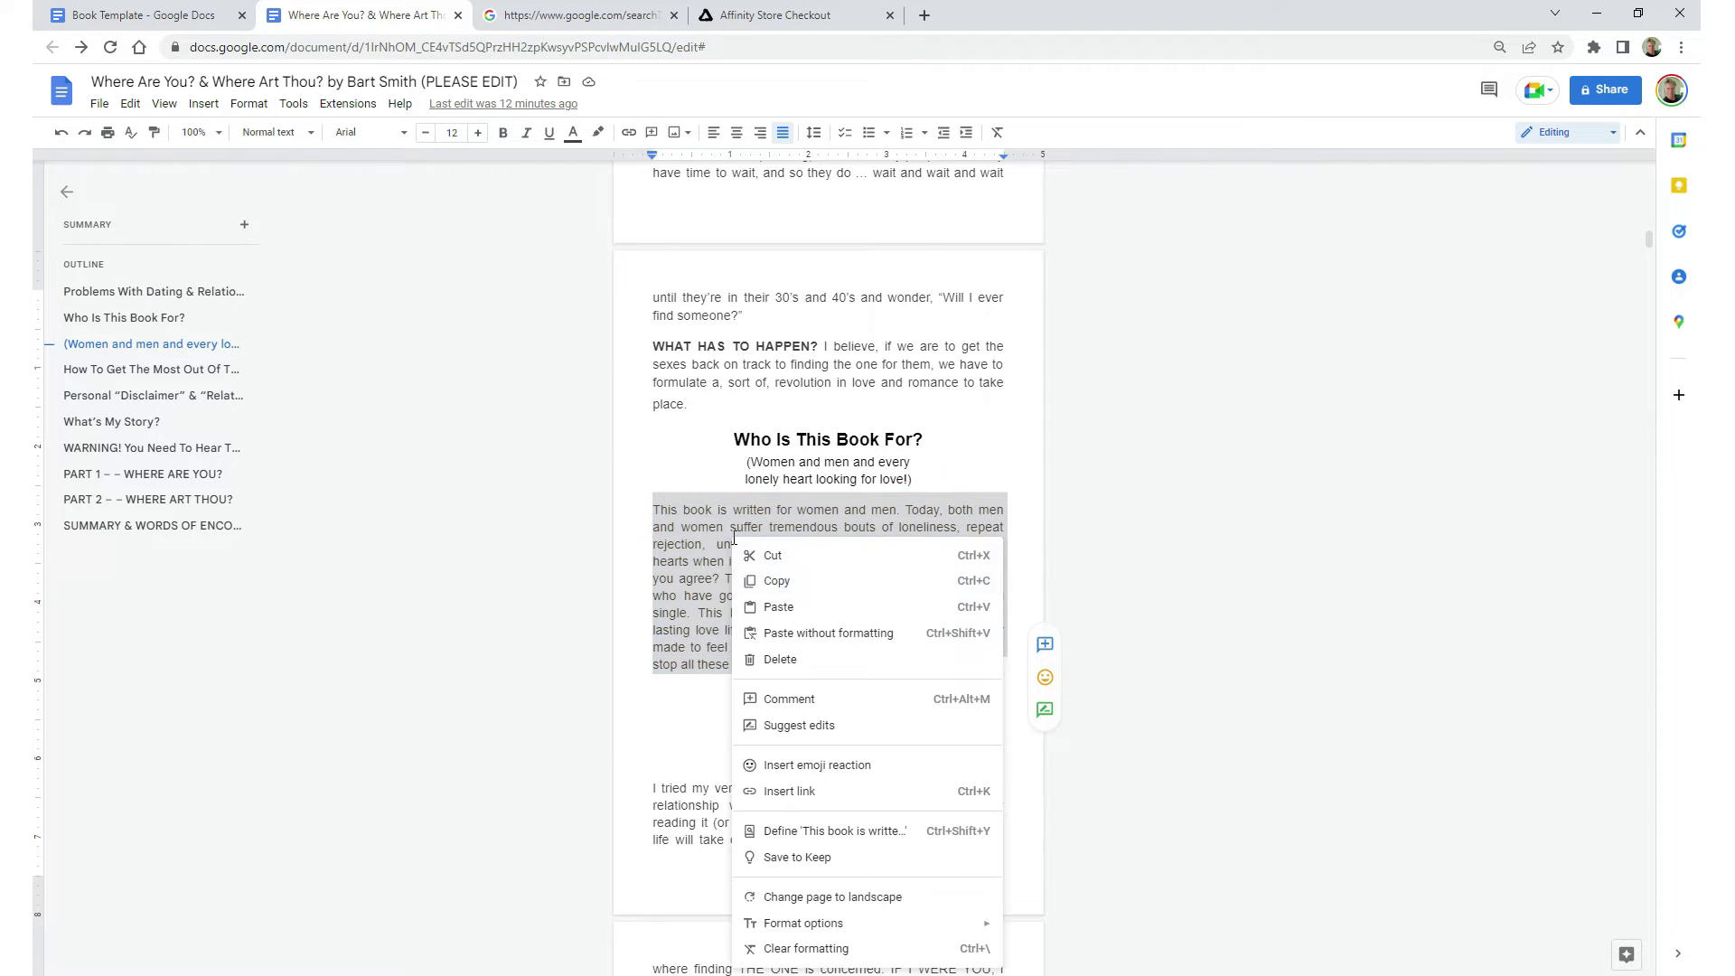
click(808, 583)
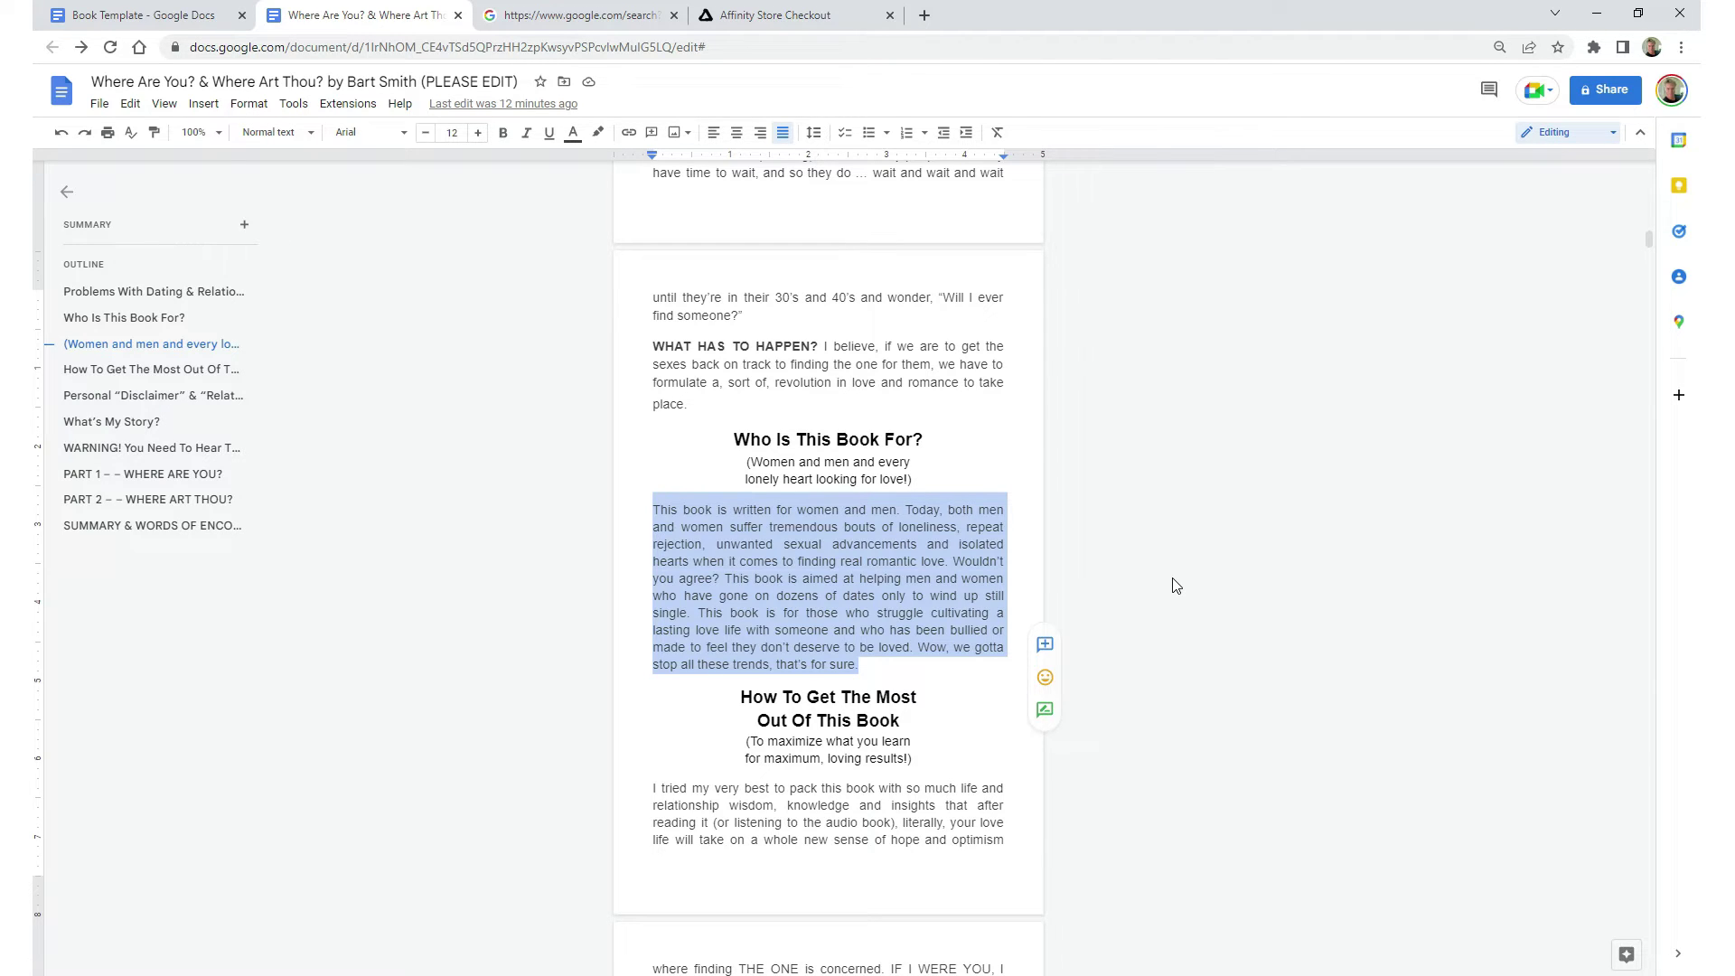
click(1175, 585)
Look through the manuscript sections from "How To Get The Most Out Of This Book" to "What's My Story?"
scroll(1175, 585, down, 15)
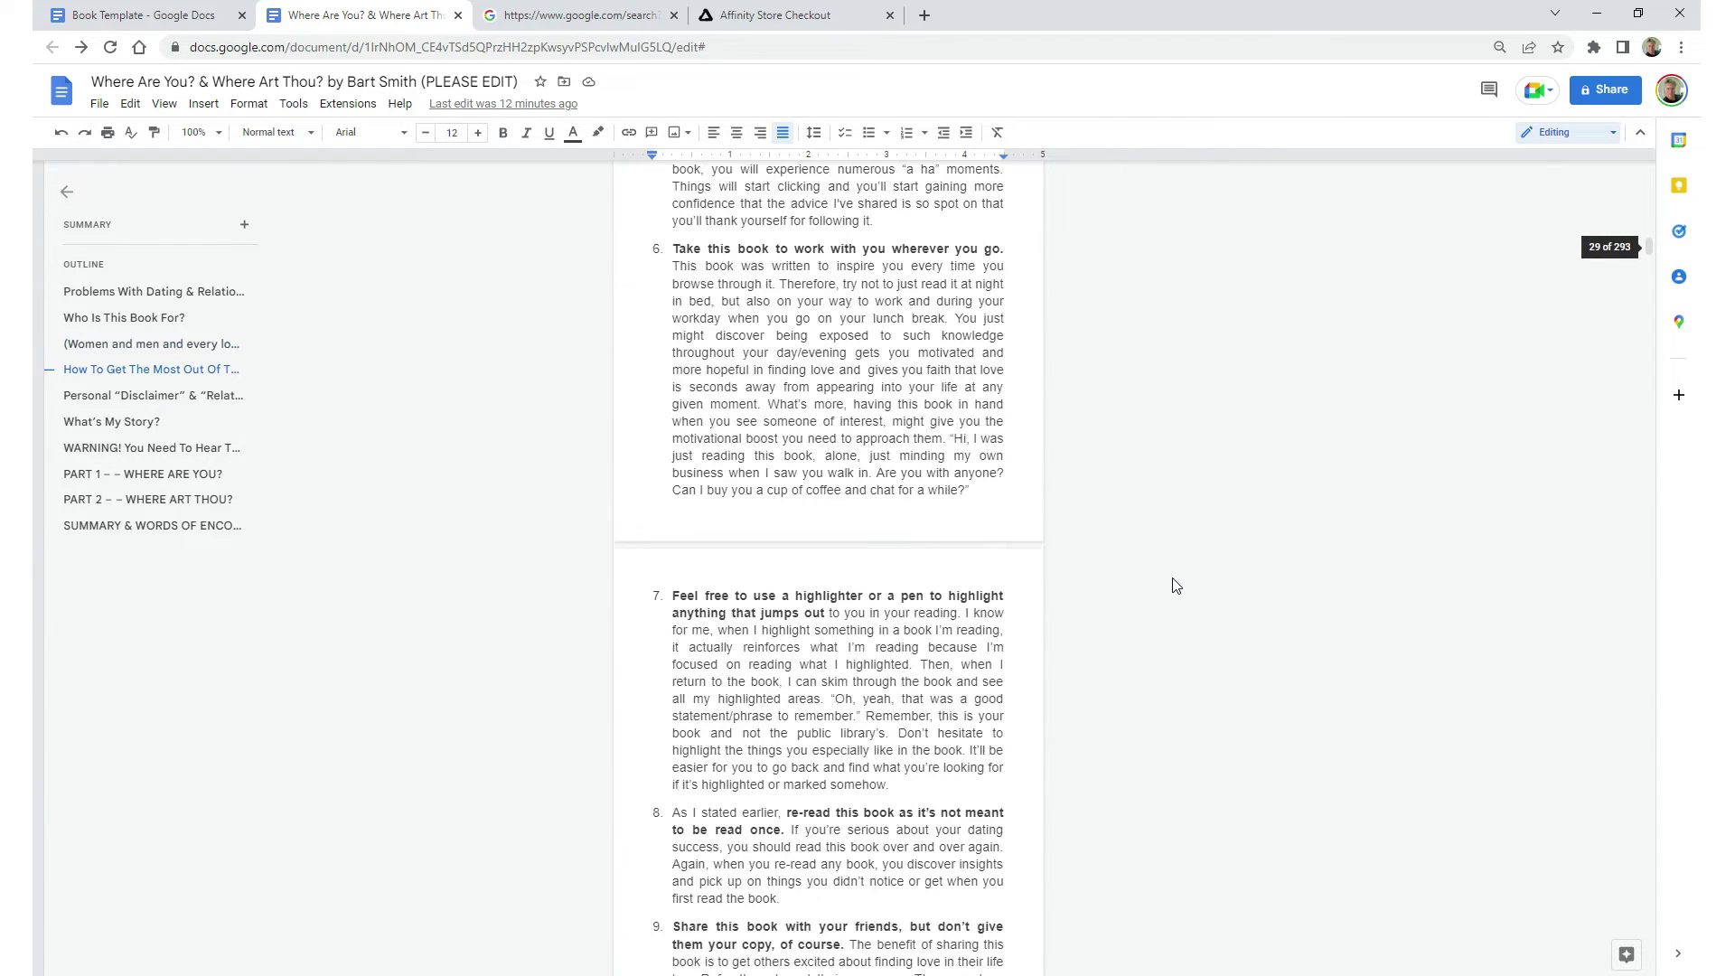
scroll(1175, 585, down, 15)
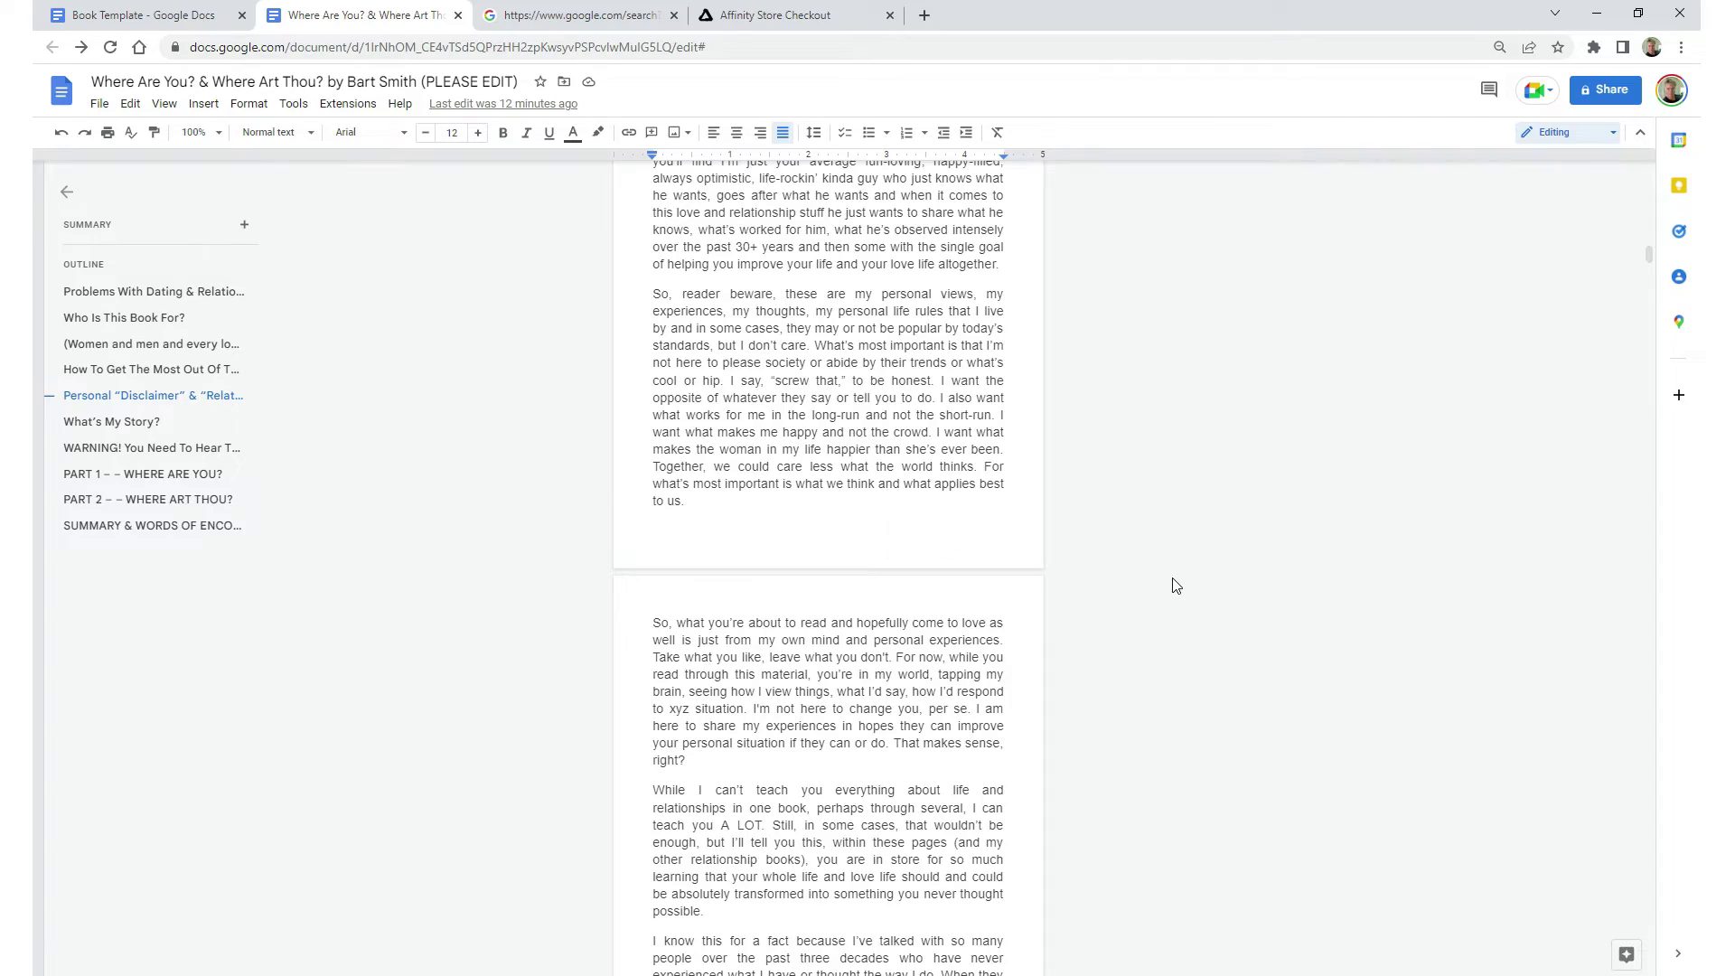
scroll(1175, 585, down, 10)
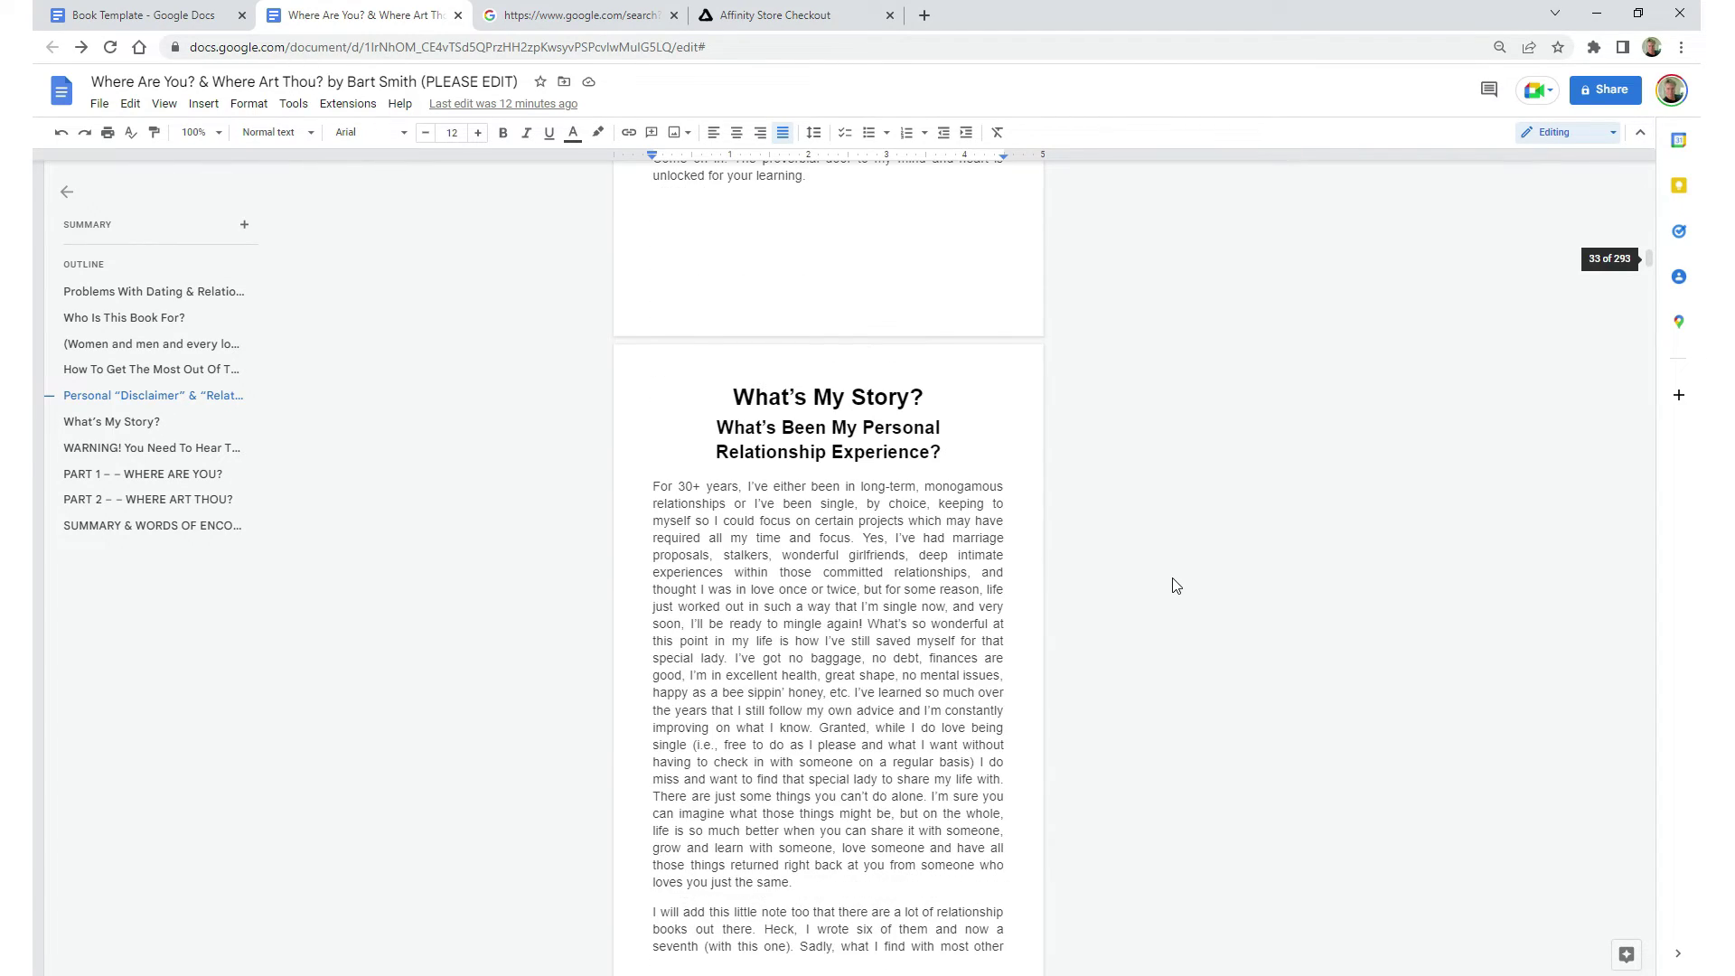
scroll(1175, 586, up, 2)
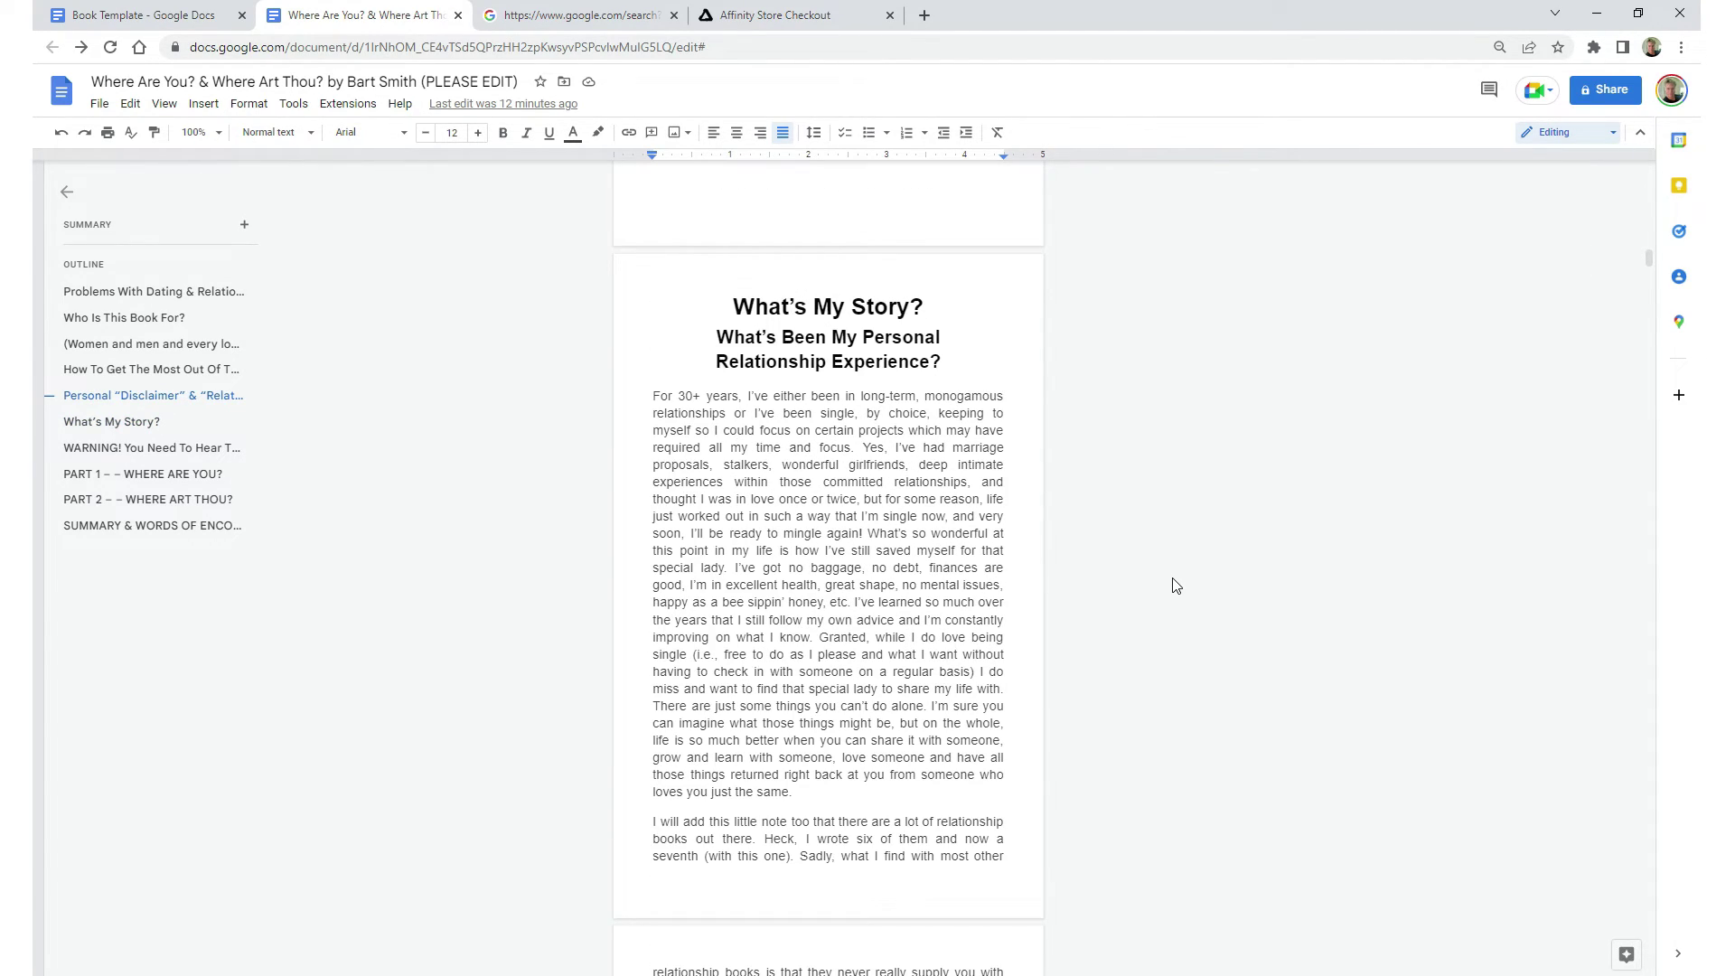
scroll(1176, 586, down, 15)
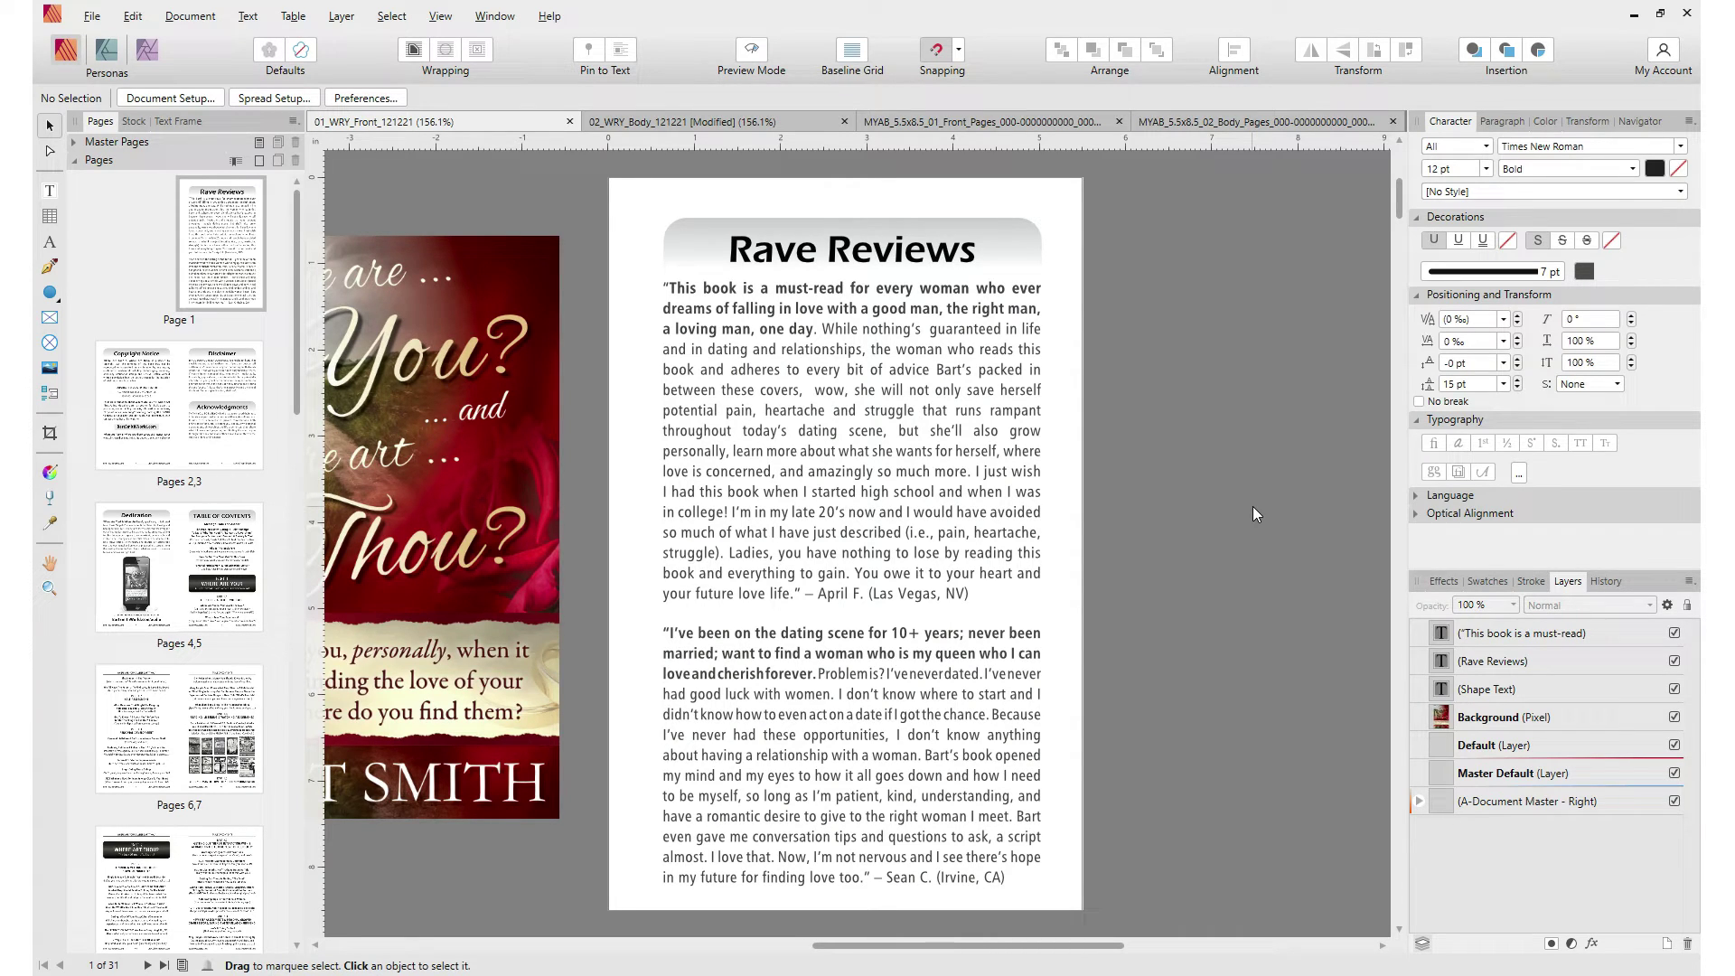
Switch to the finished 01_WRY_Front_121221 document in Affinity Publisher and review its pages from Rave Reviews through Dedication
scroll(1252, 507, down, 5)
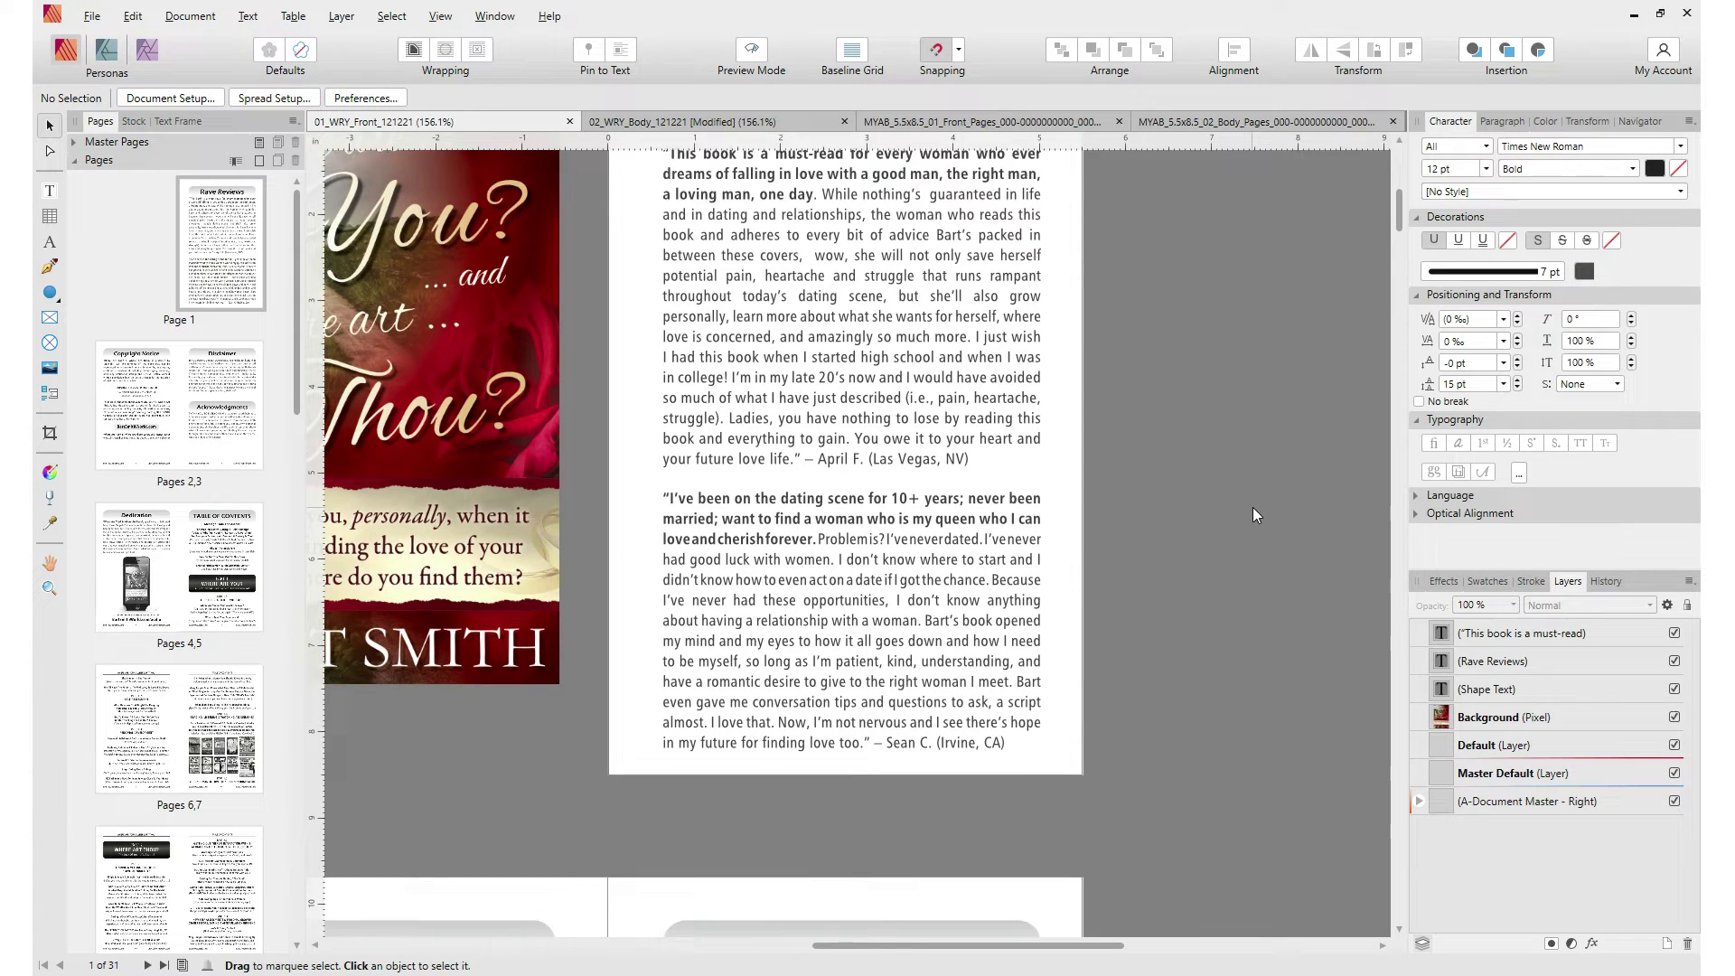
scroll(1252, 516, down, 8)
scroll(1252, 516, left, 2)
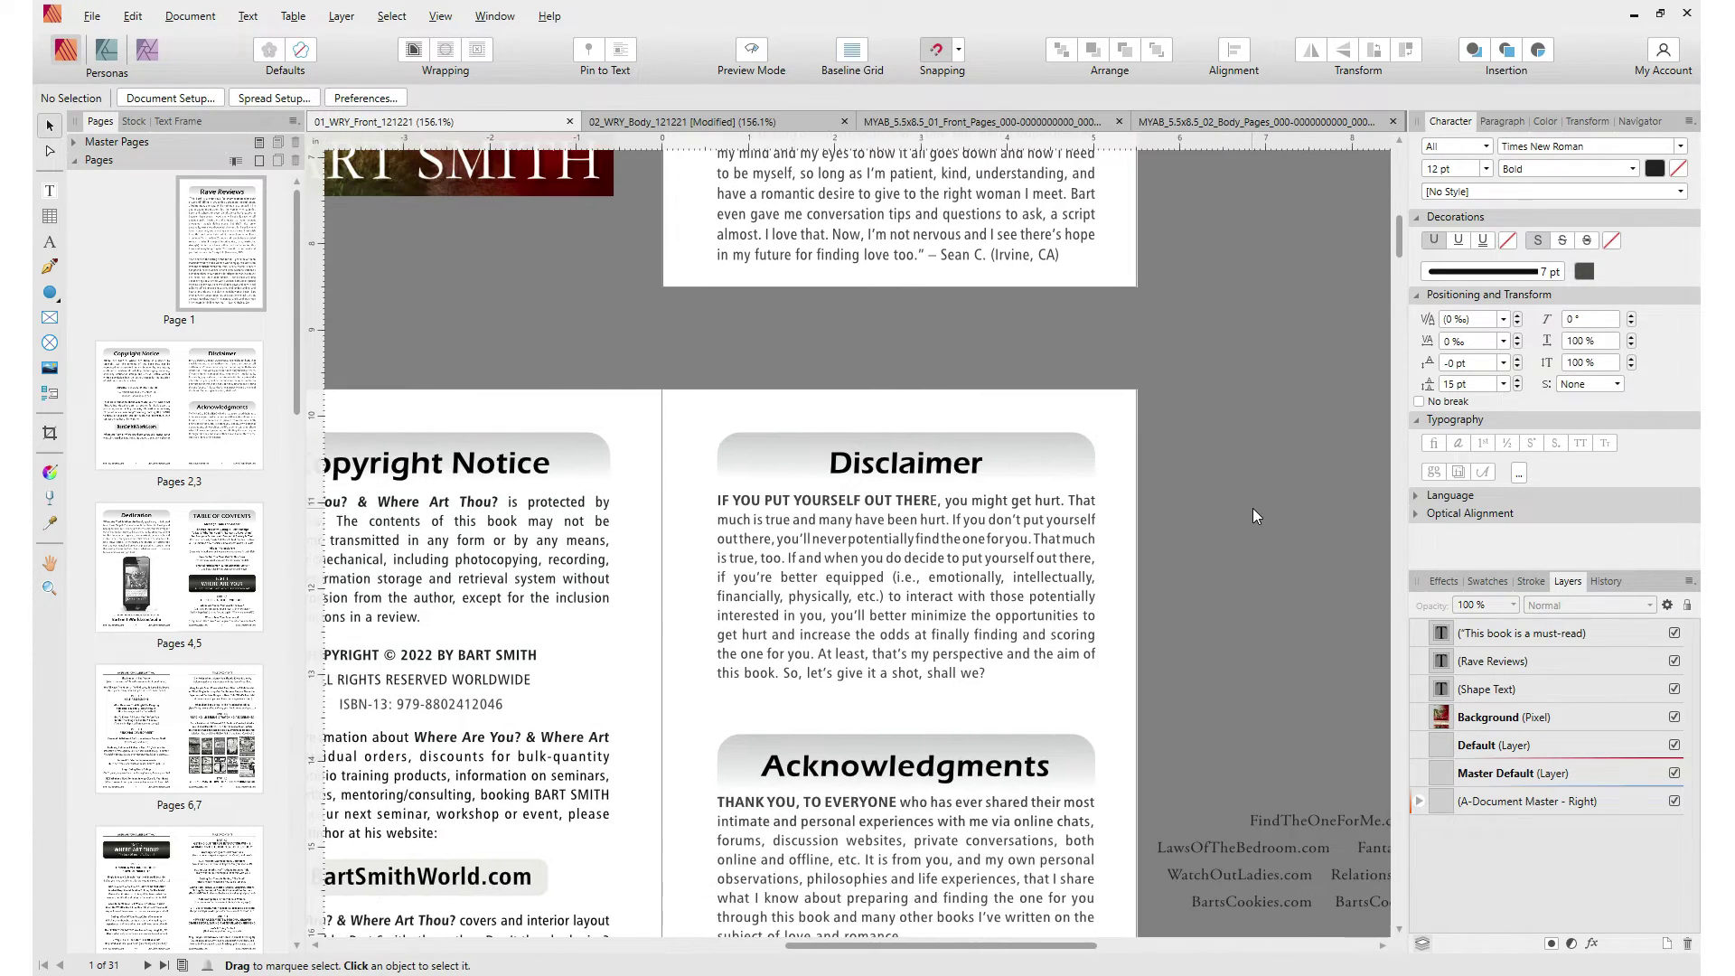
scroll(1252, 508, left, 2)
scroll(1342, 498, down, 3)
scroll(1342, 499, down, 7)
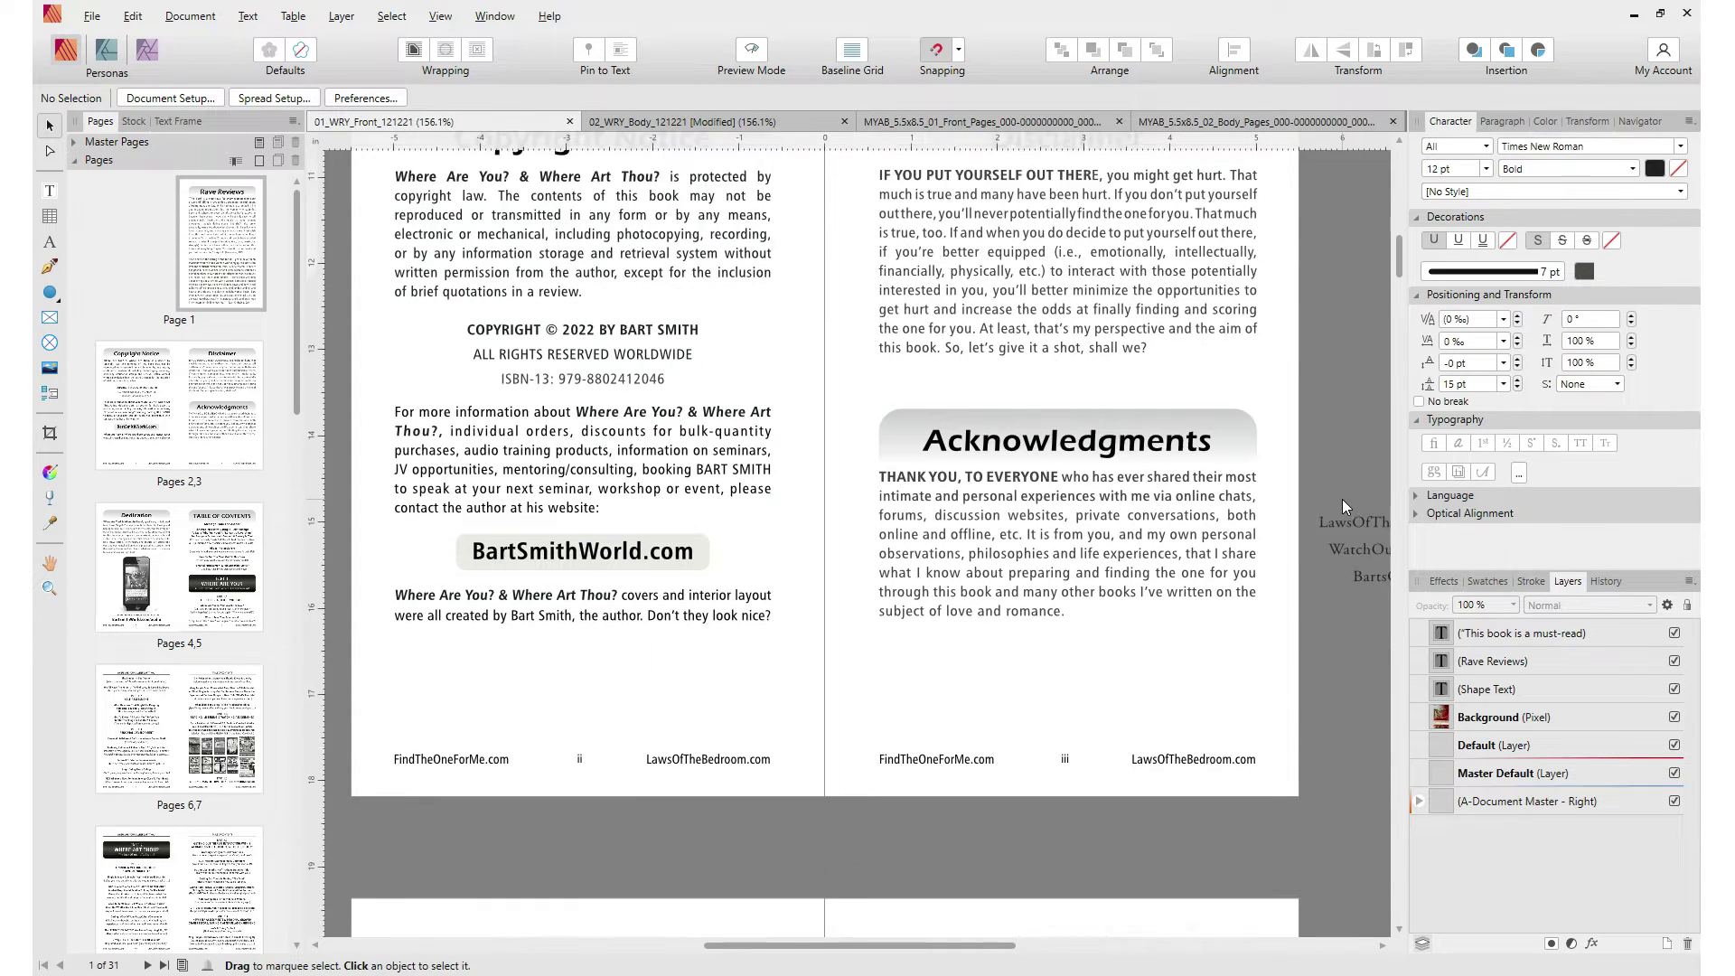
scroll(1341, 506, down, 12)
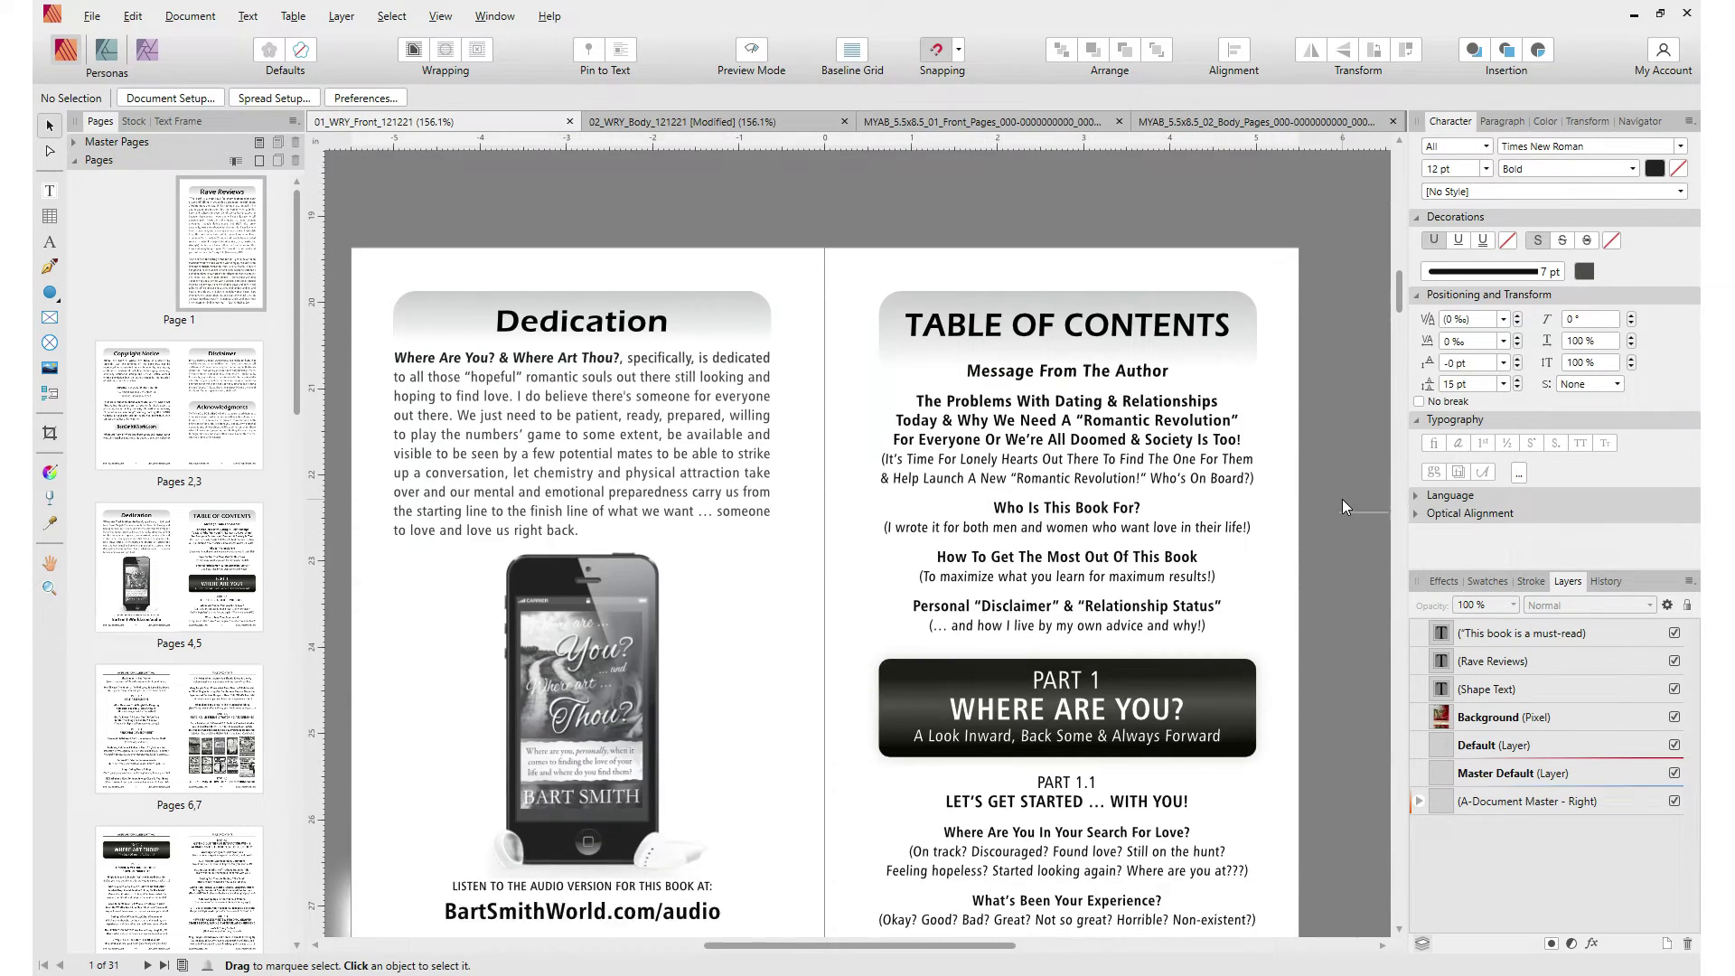
scroll(1344, 506, down, 1)
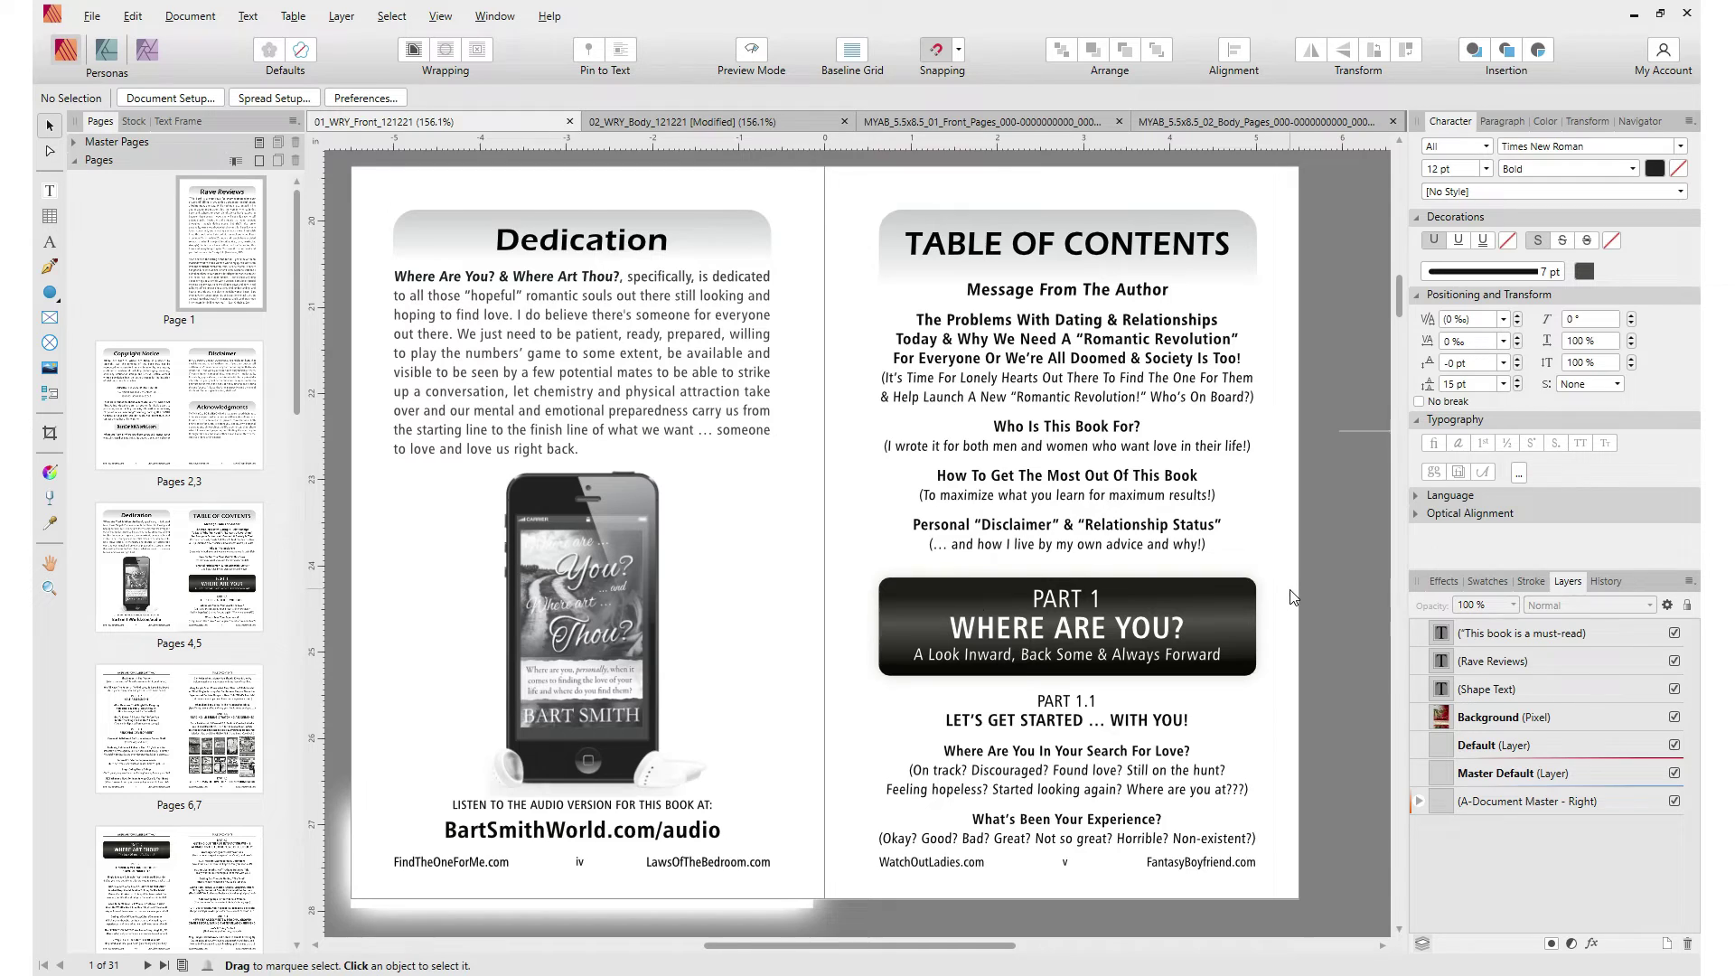
Examine how the finished book's multi-page table of contents lays out its parts, chapter titles and banners
scroll(1292, 597, down, 10)
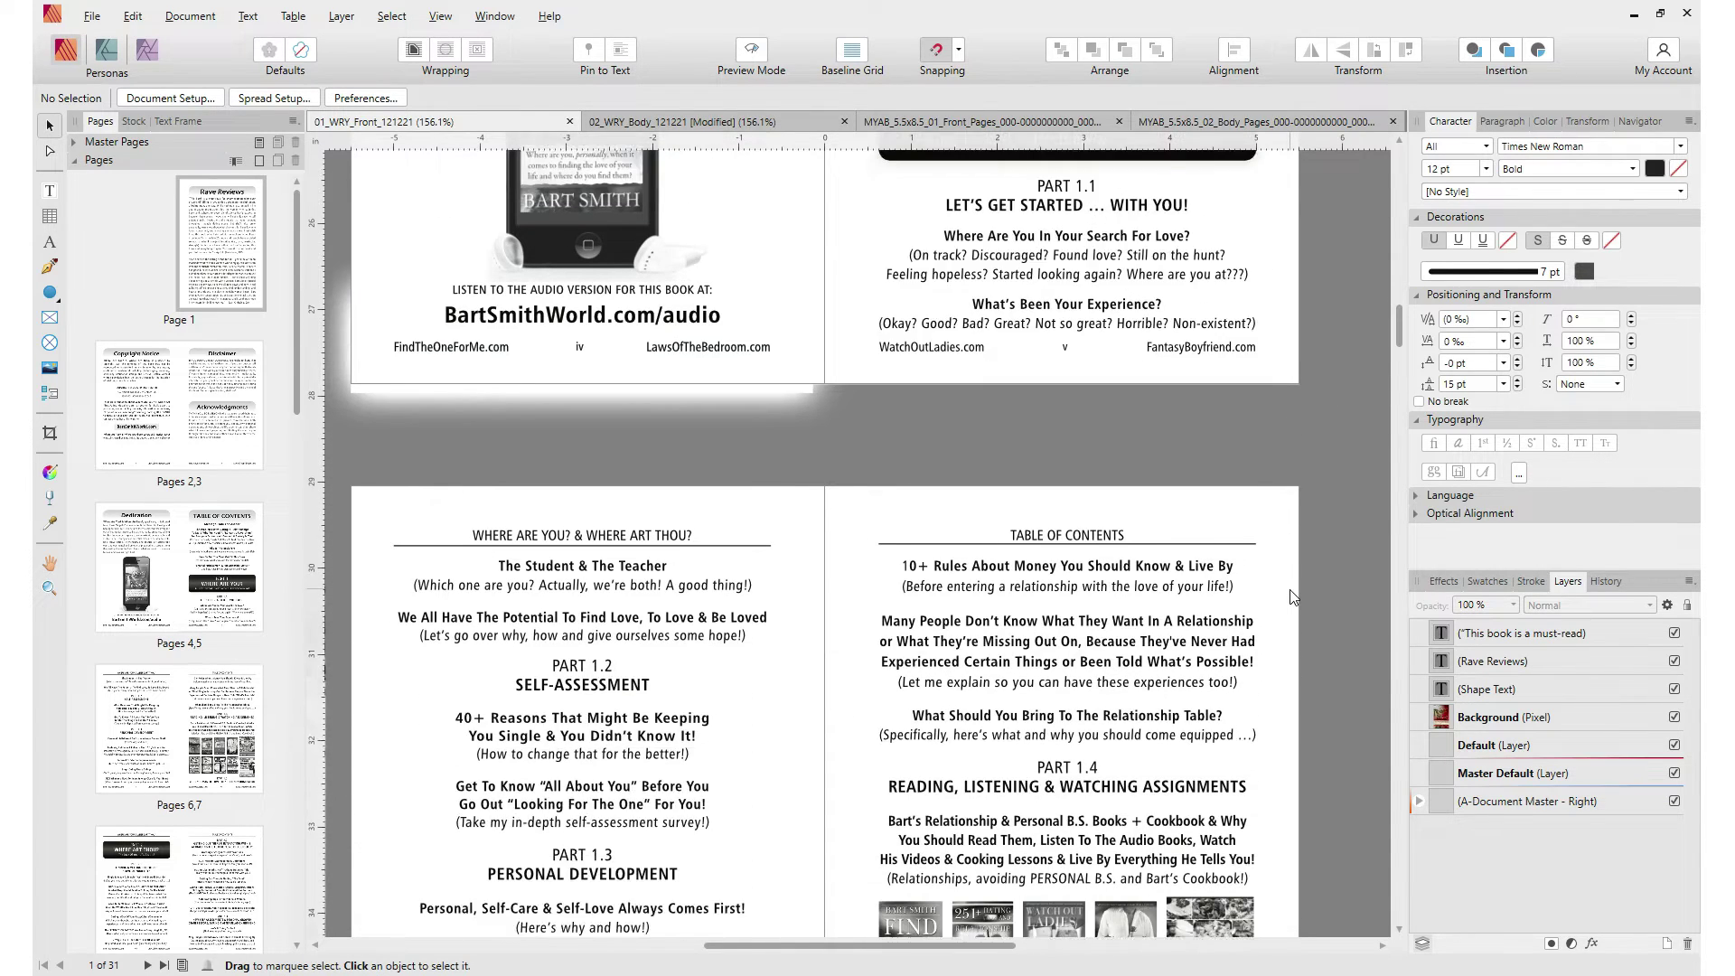
scroll(1292, 597, down, 12)
scroll(1288, 596, down, 8)
scroll(1288, 596, up, 8)
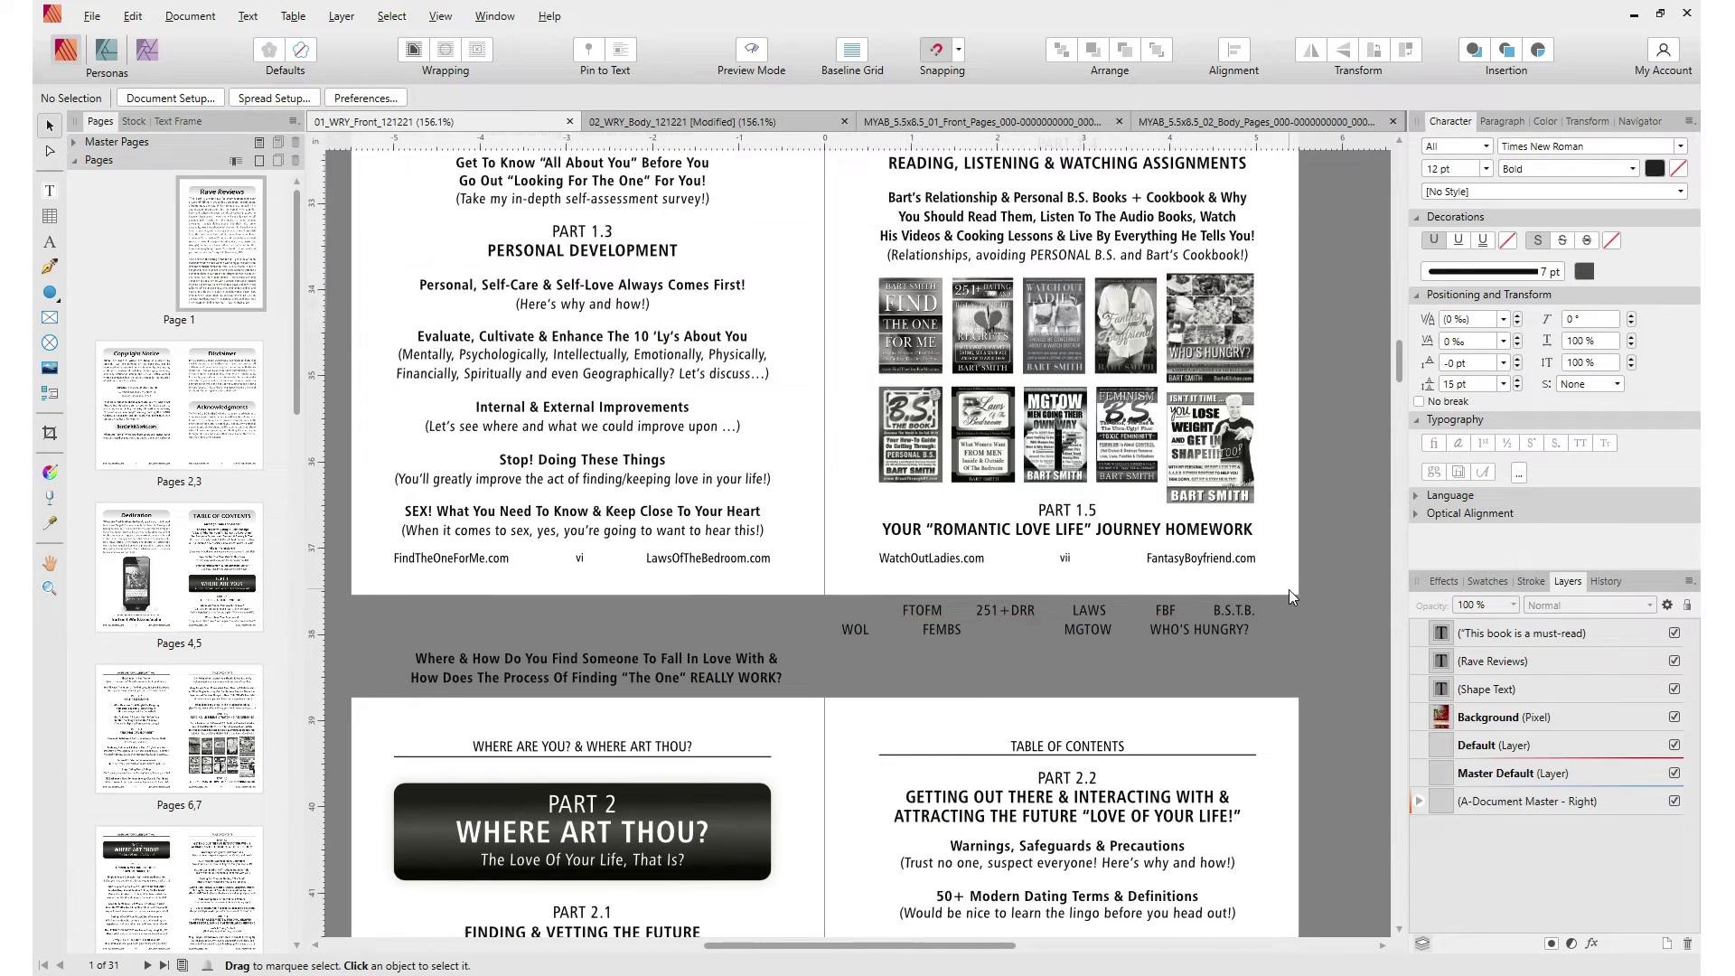
scroll(1328, 596, down, 3)
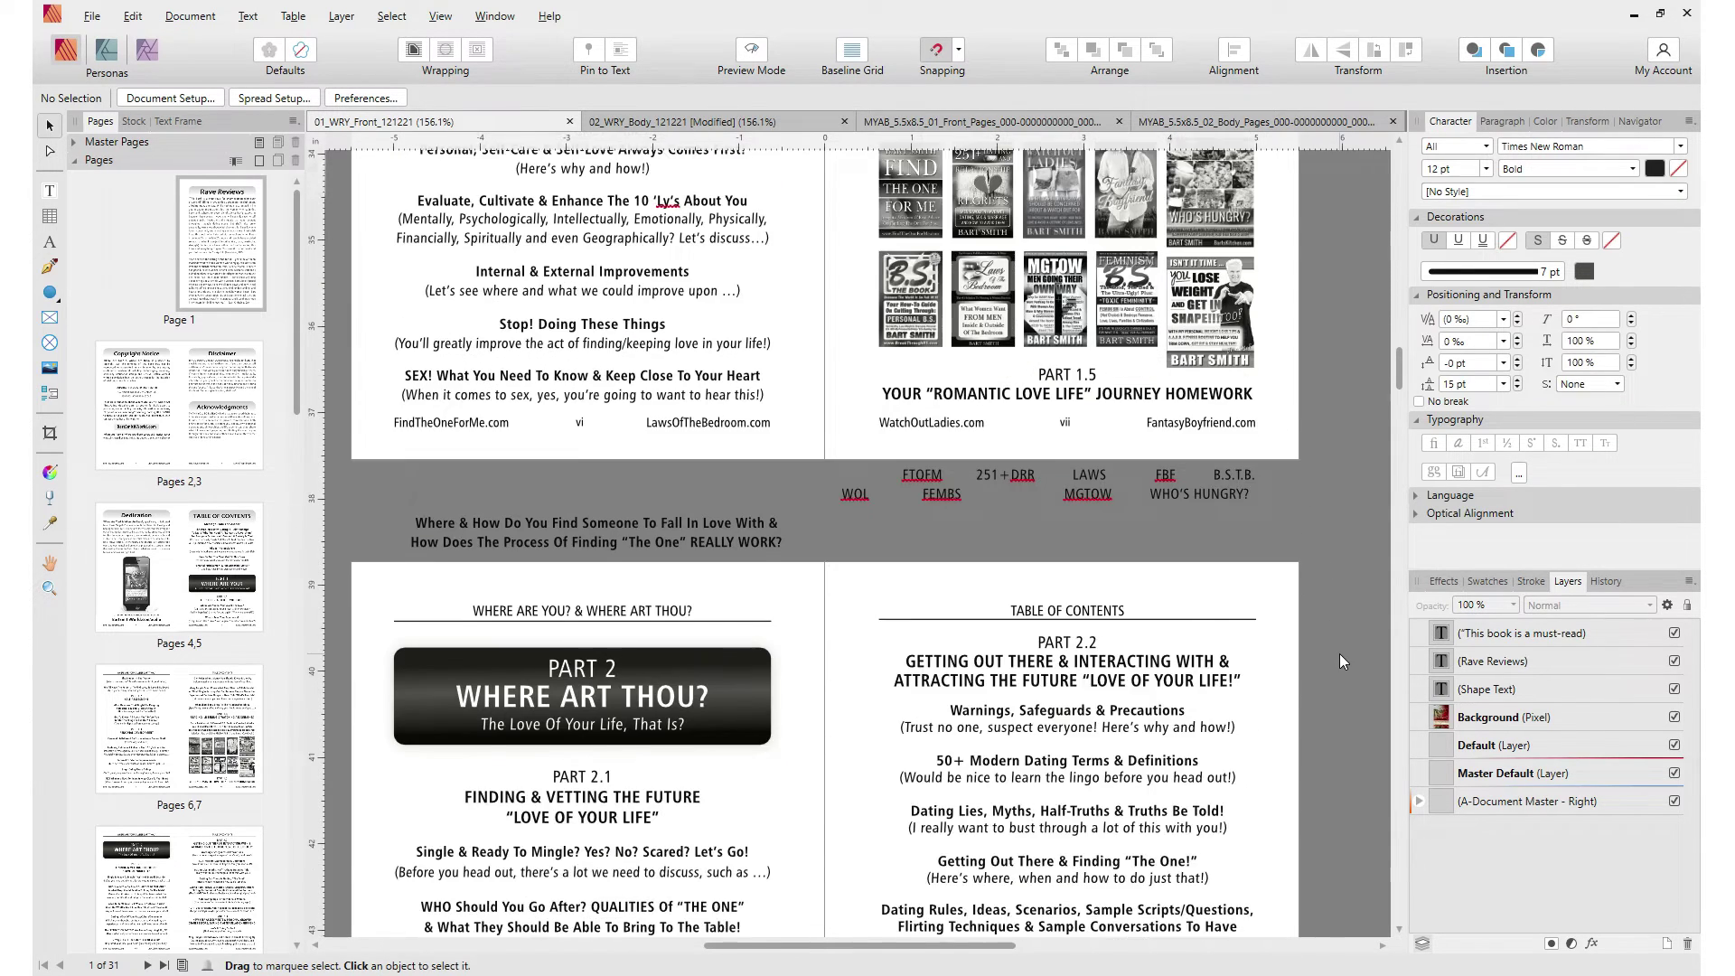
scroll(1339, 655, down, 6)
scroll(1392, 772, down, 15)
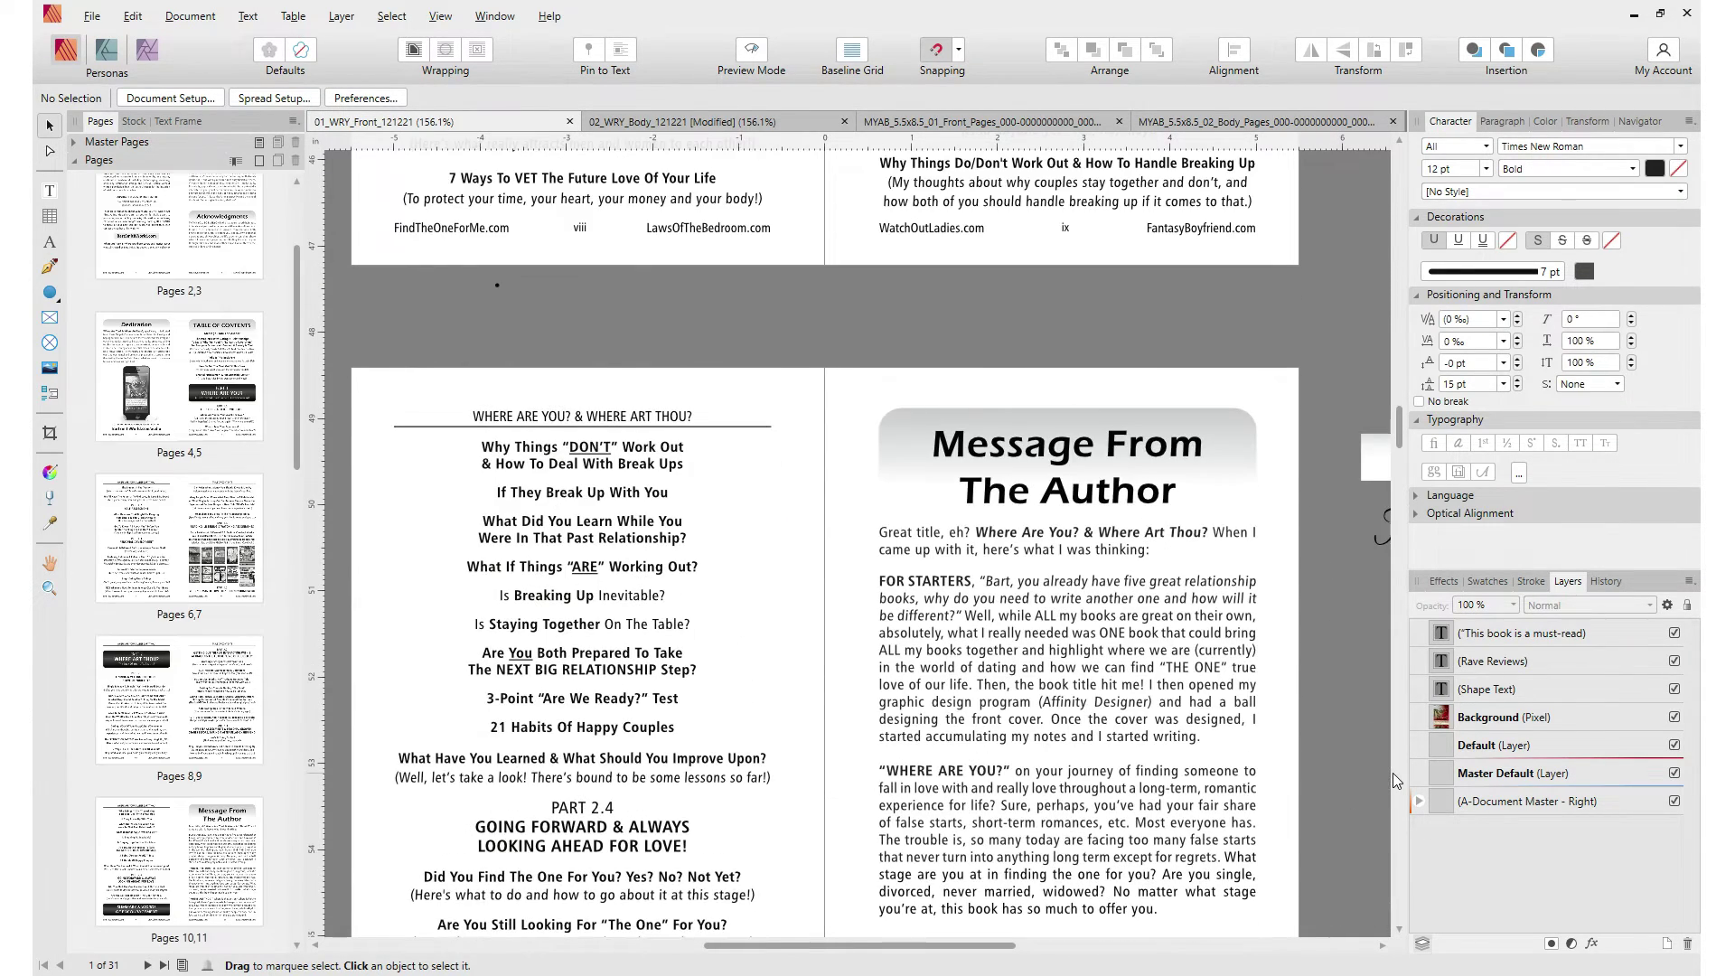
scroll(1380, 767, down, 4)
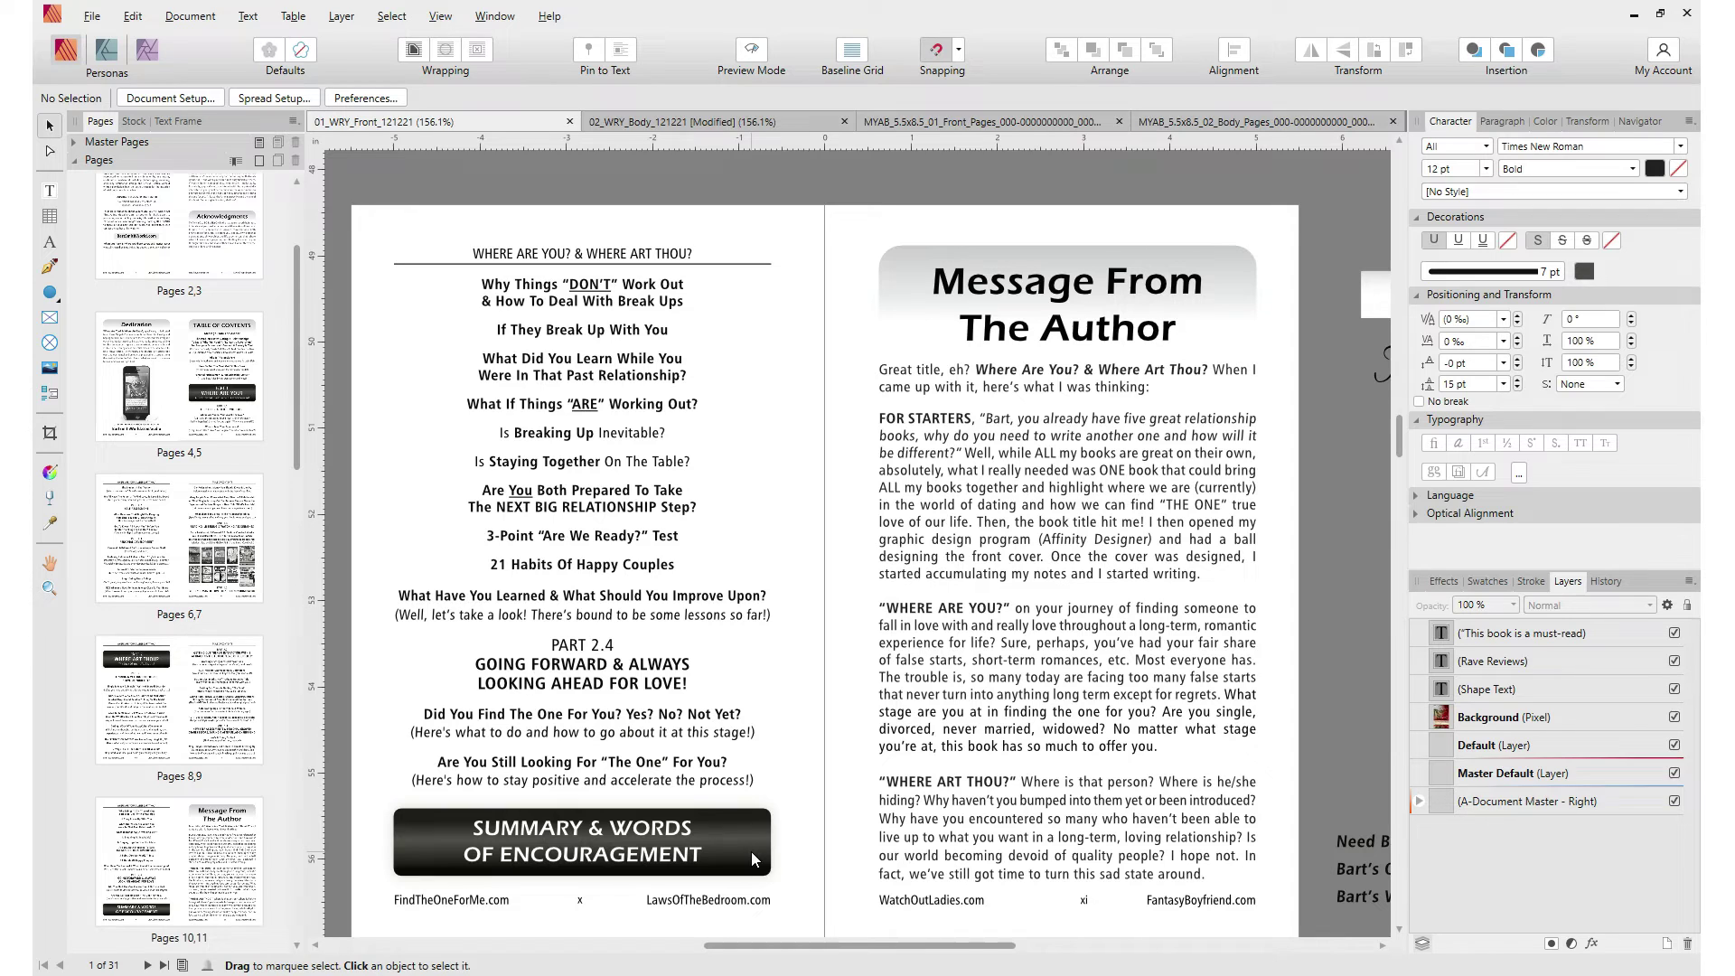
Examine the layout of the finished Message From The Author section, including its running headers, subheadings and bulleted lists
scroll(1355, 803, down, 5)
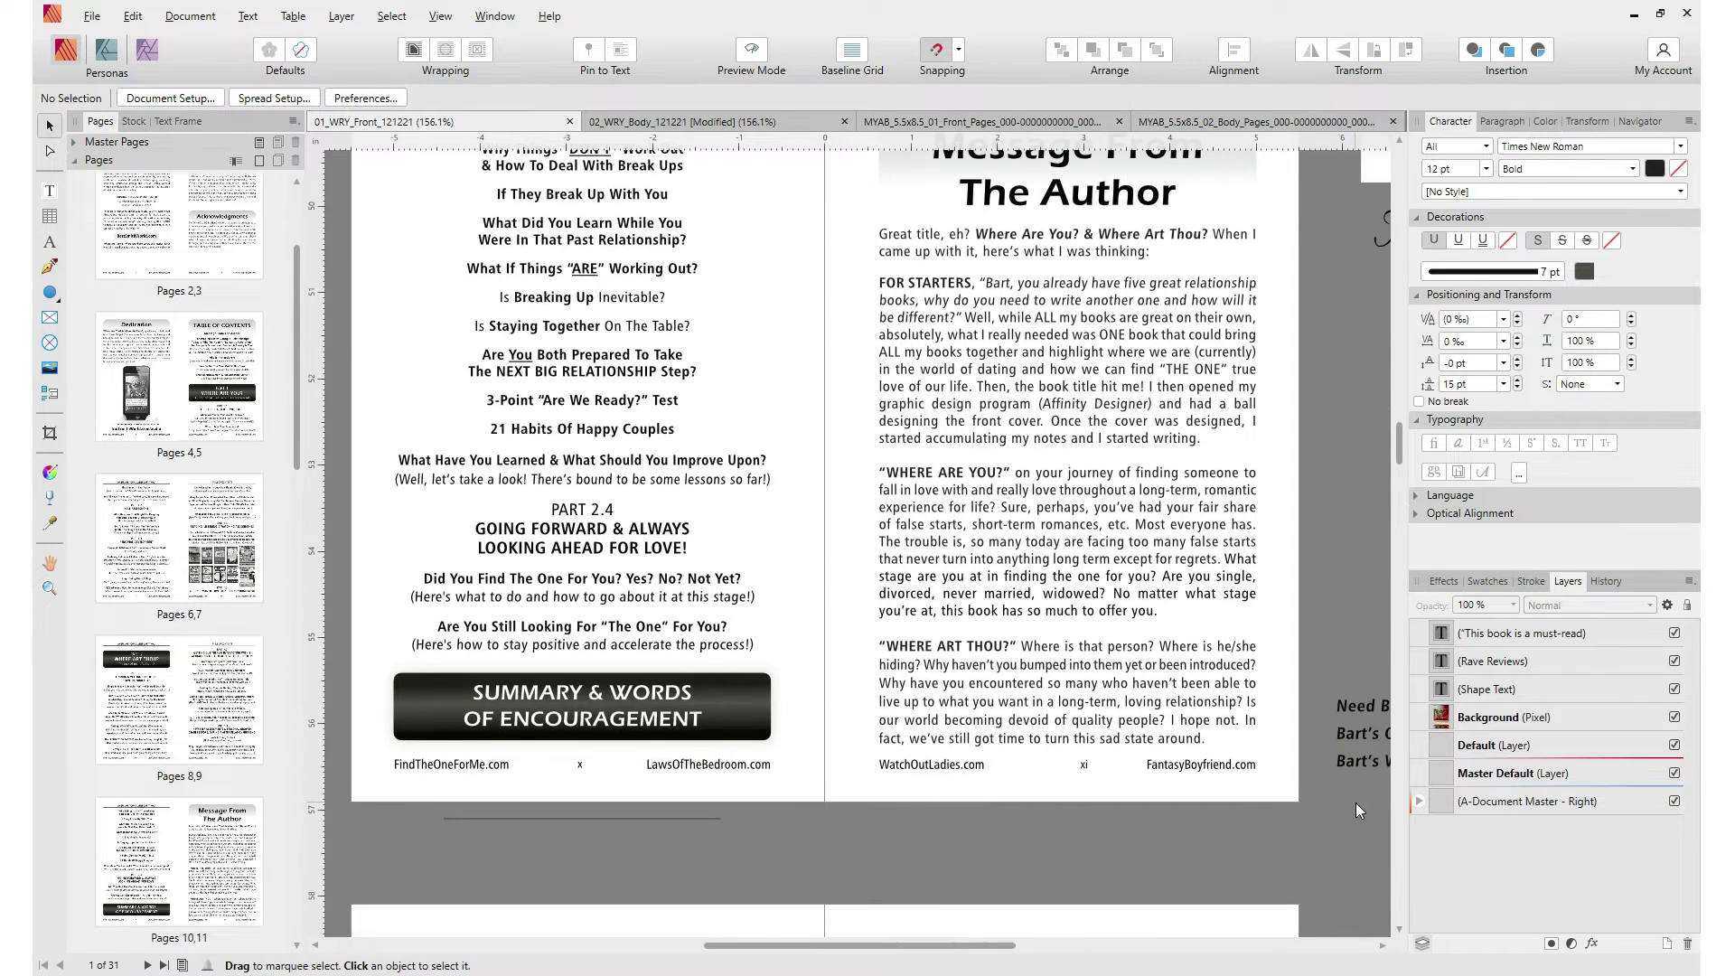
scroll(1356, 803, down, 6)
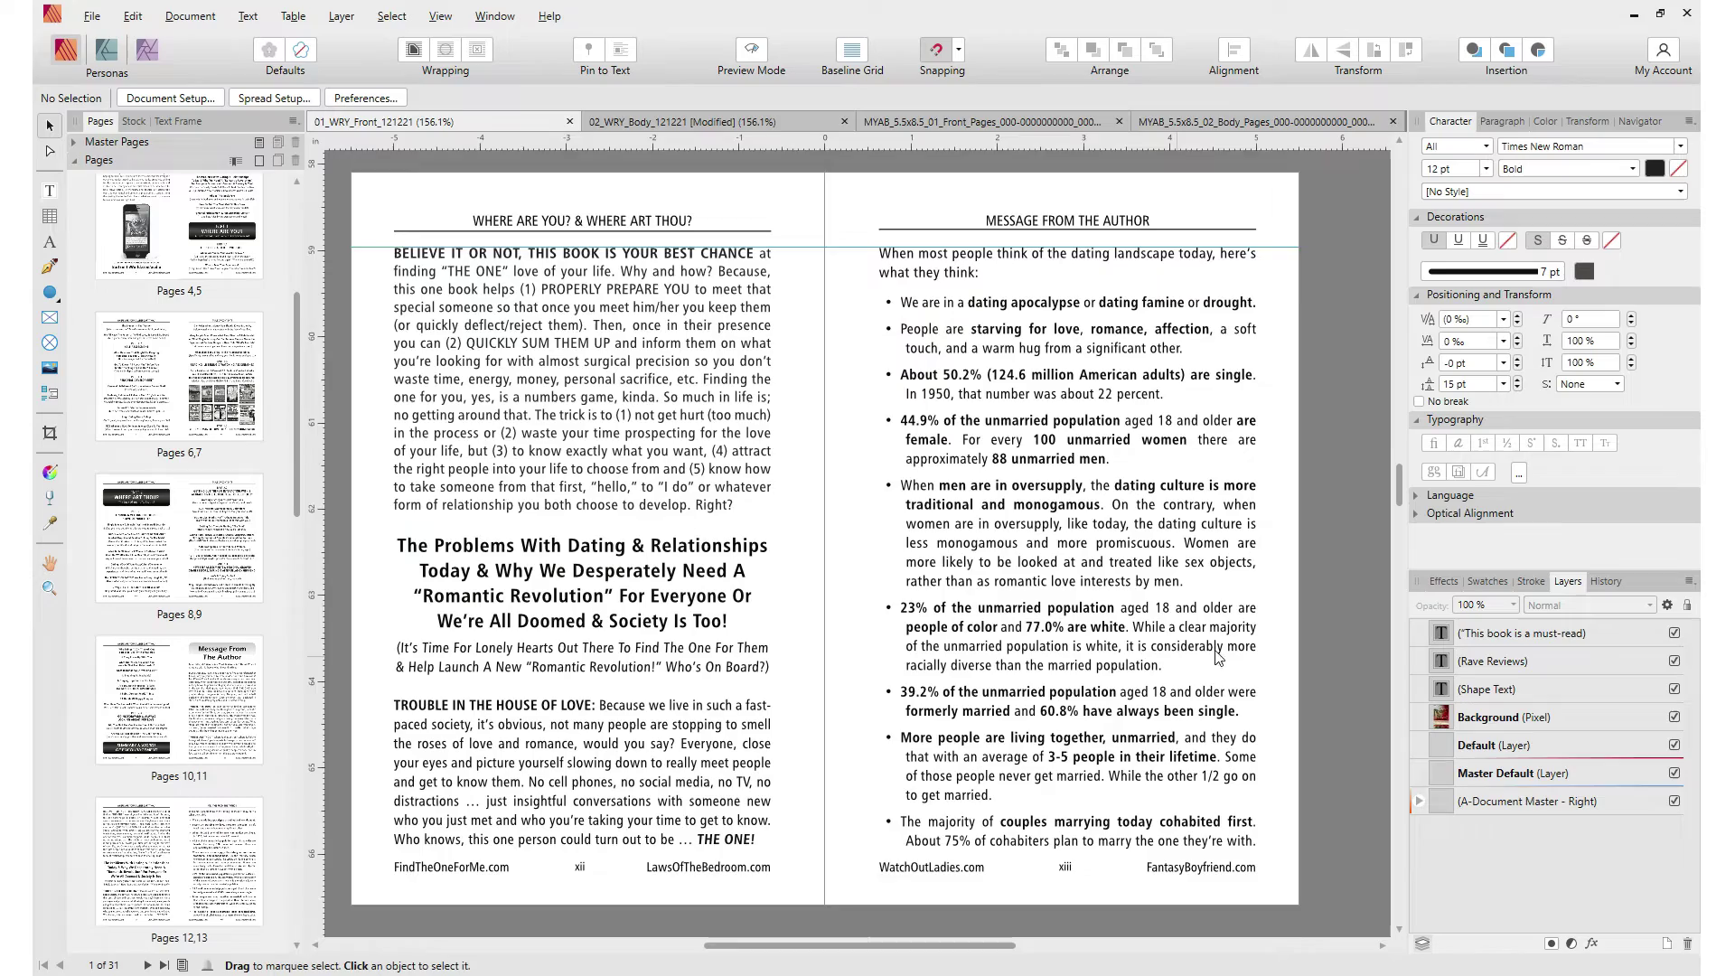
scroll(1311, 694, down, 5)
scroll(1308, 686, down, 6)
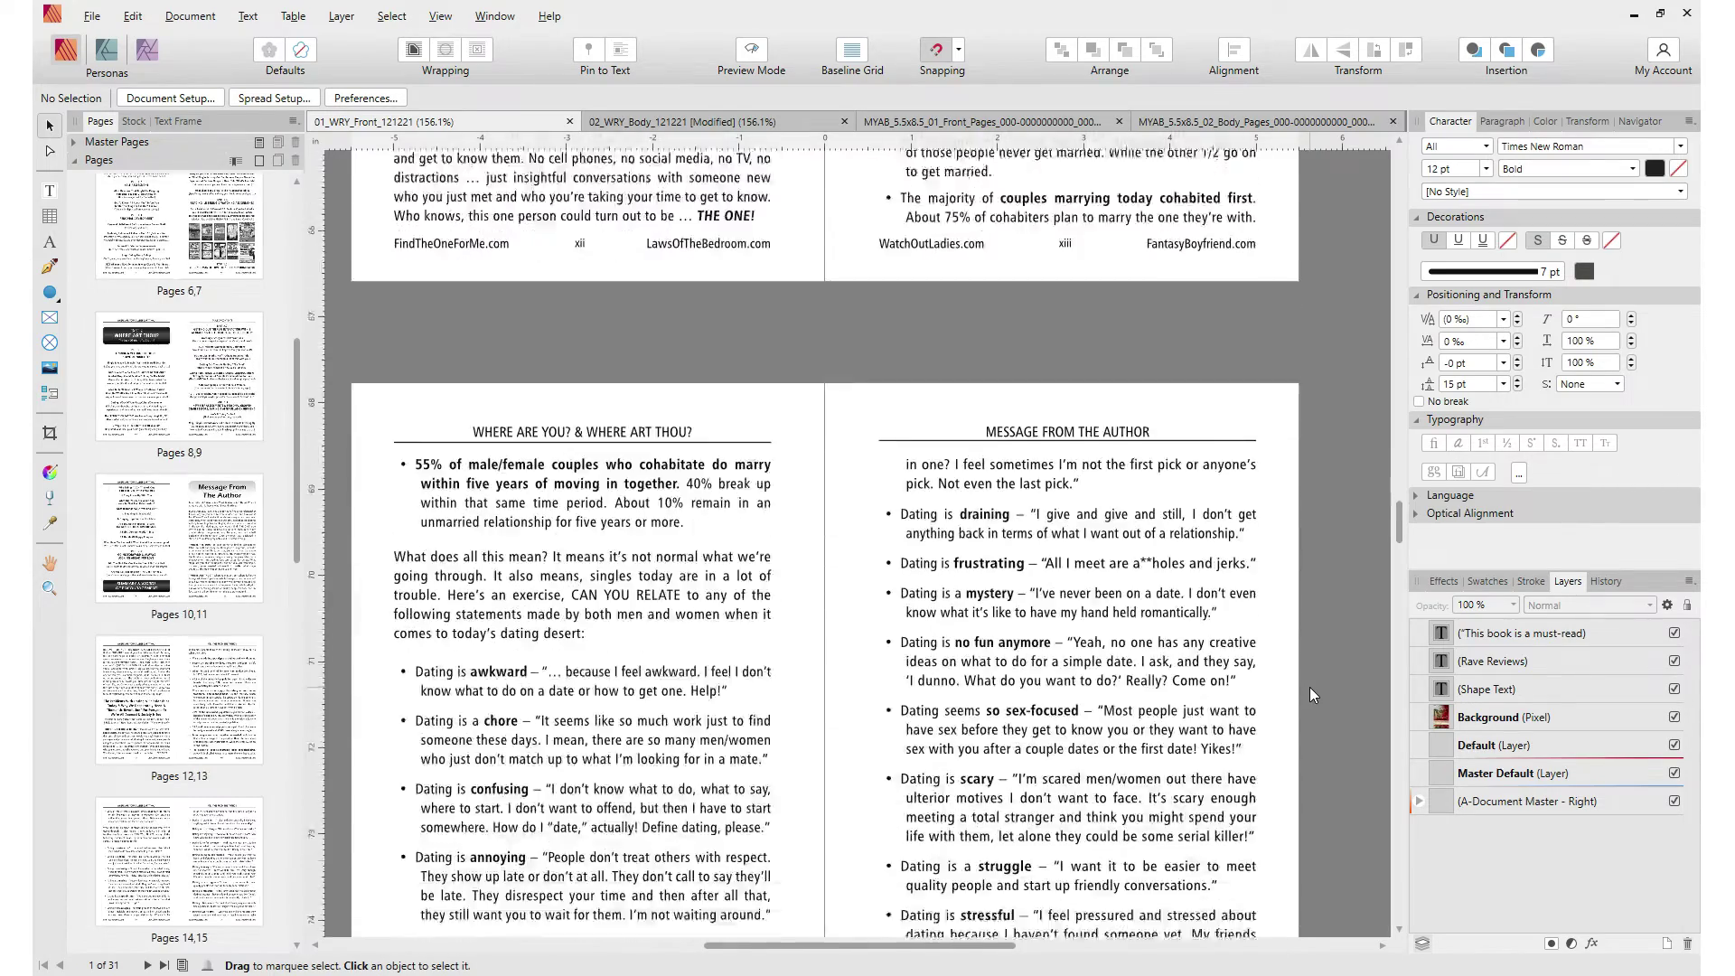
scroll(1312, 694, down, 6)
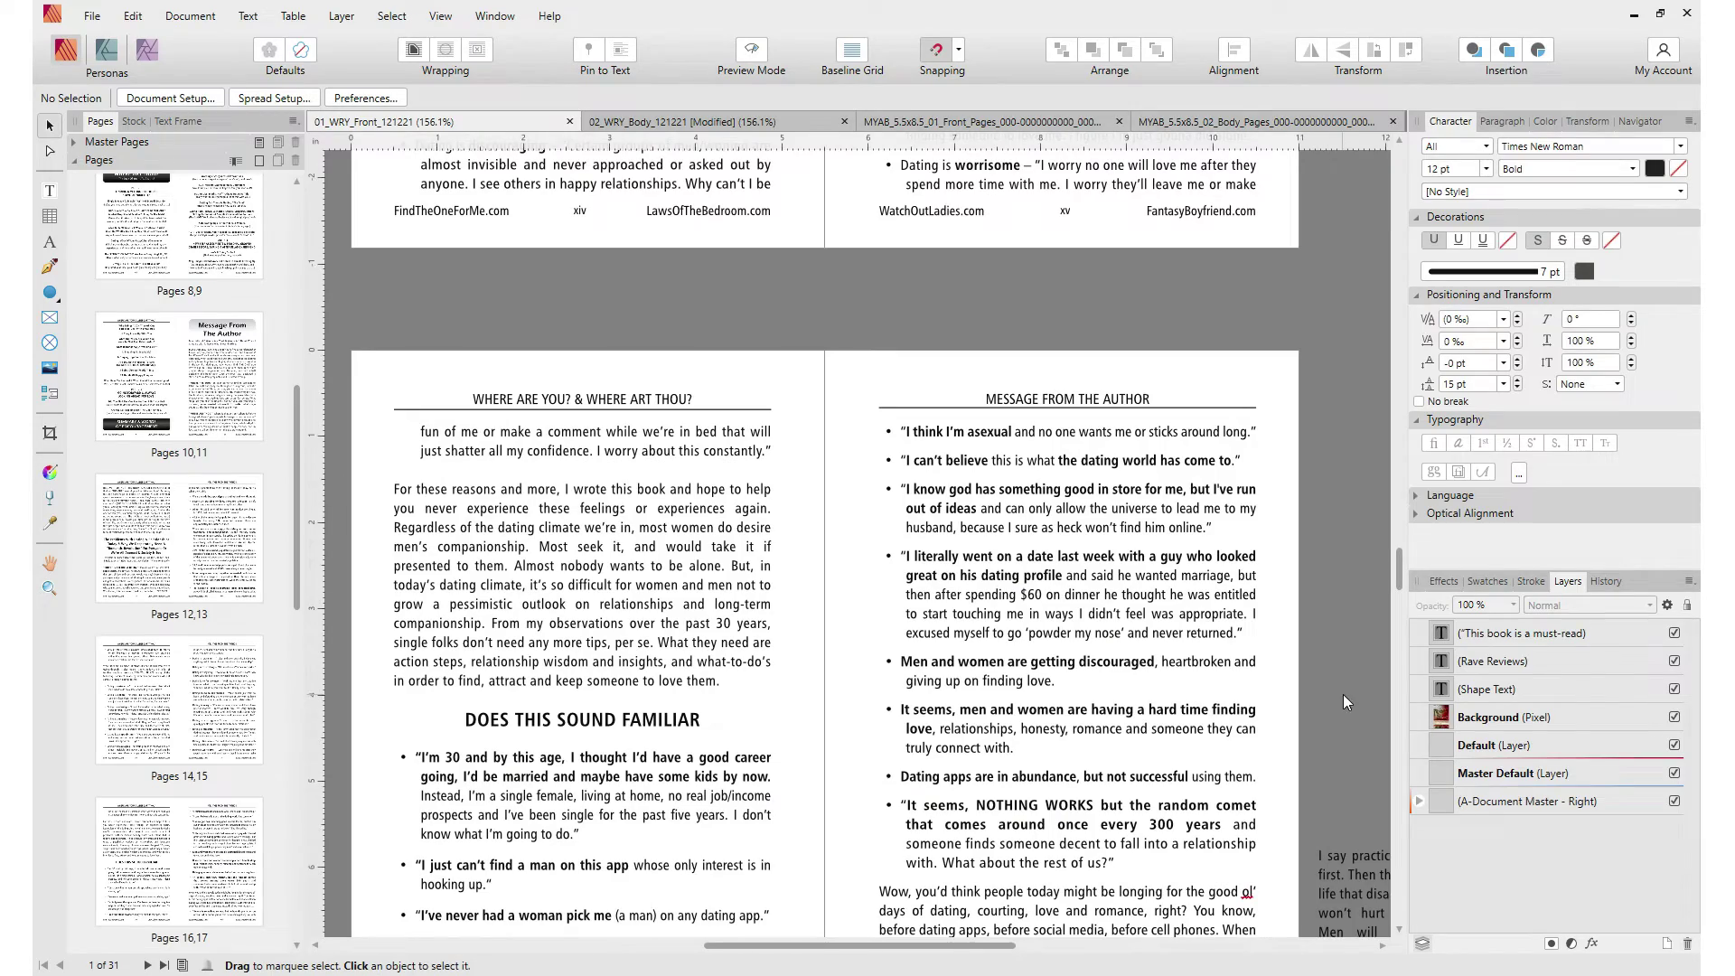
key(Page_Down)
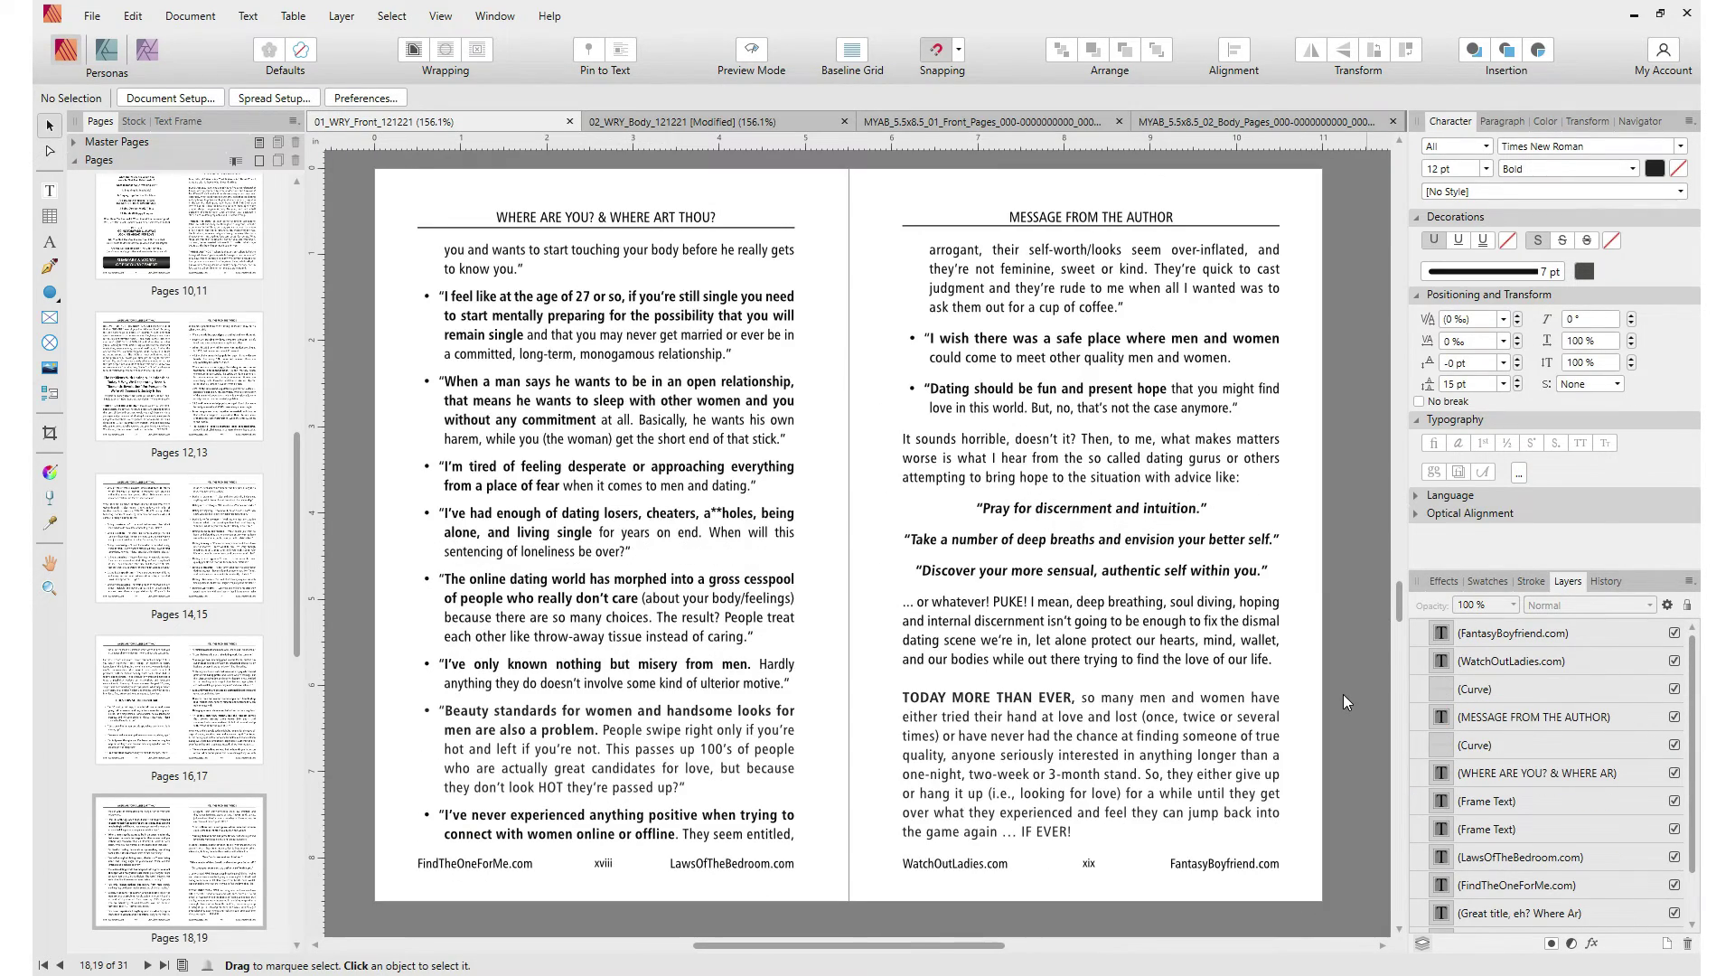
Review the remaining pages of the finished front matter after the Message From The Author spread on pages xviii and xix
key(Page_Down)
key(Page_Down)
key(Page_Down)
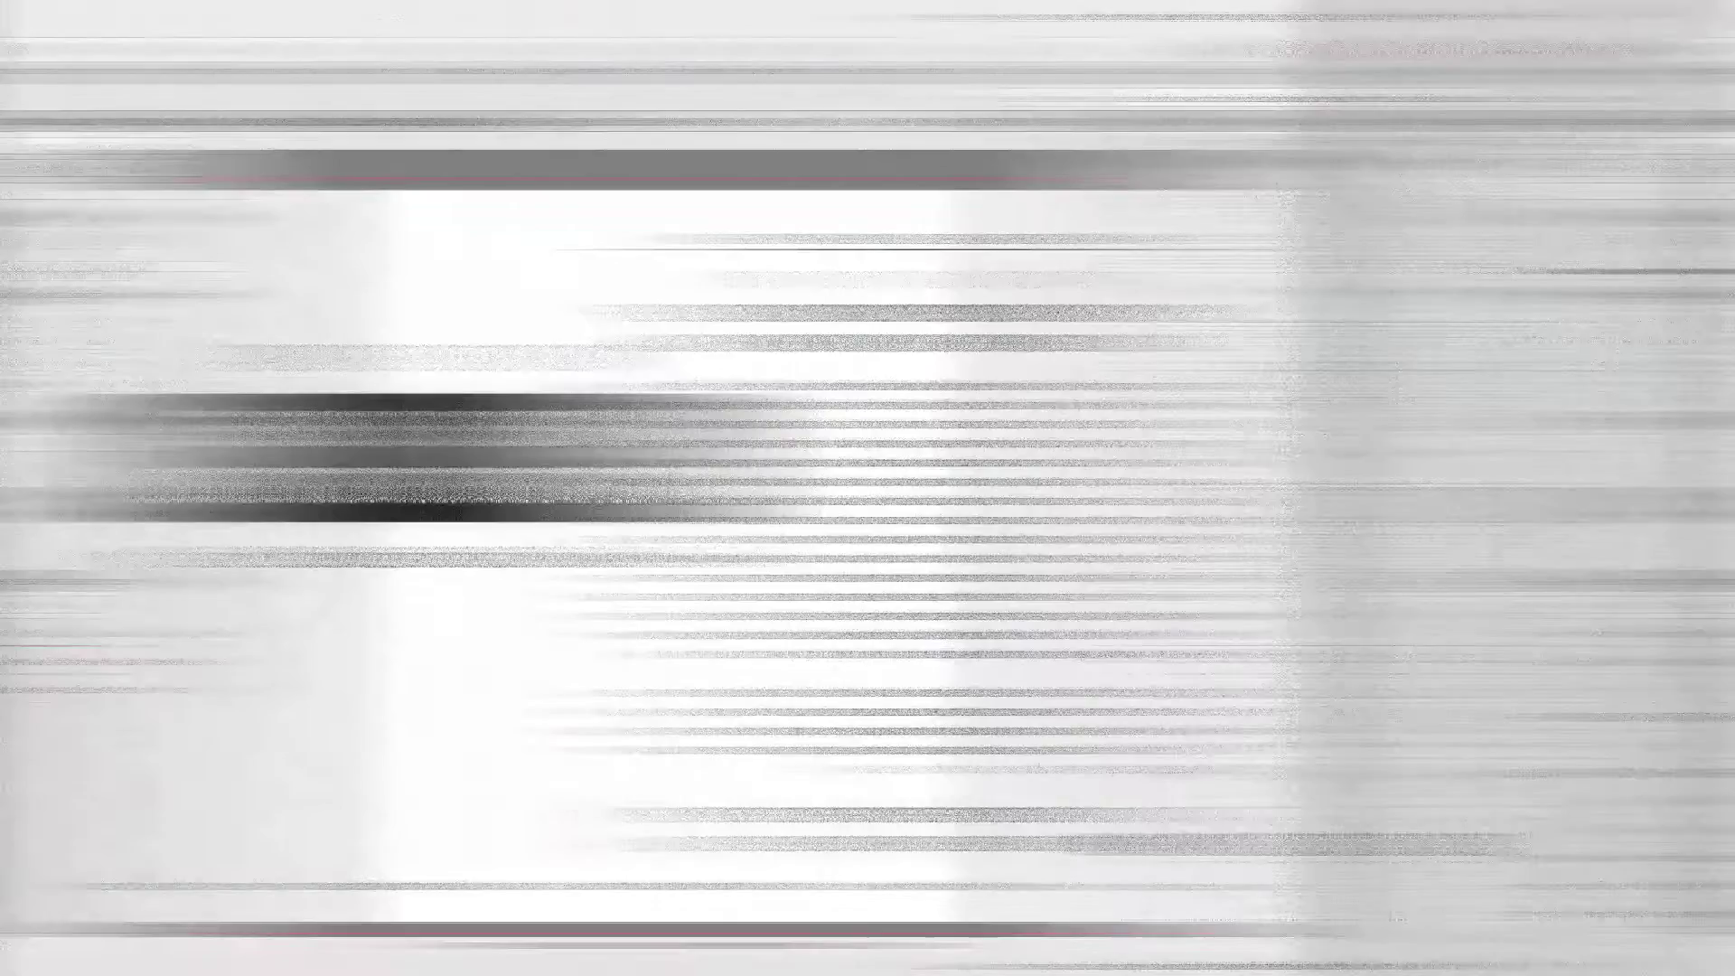
Switch to the 02_WRY_Body_121221 document and examine its Part 2 opening, from the title page to the Qualities Of A Good Man list
scroll(1346, 383, down, 10)
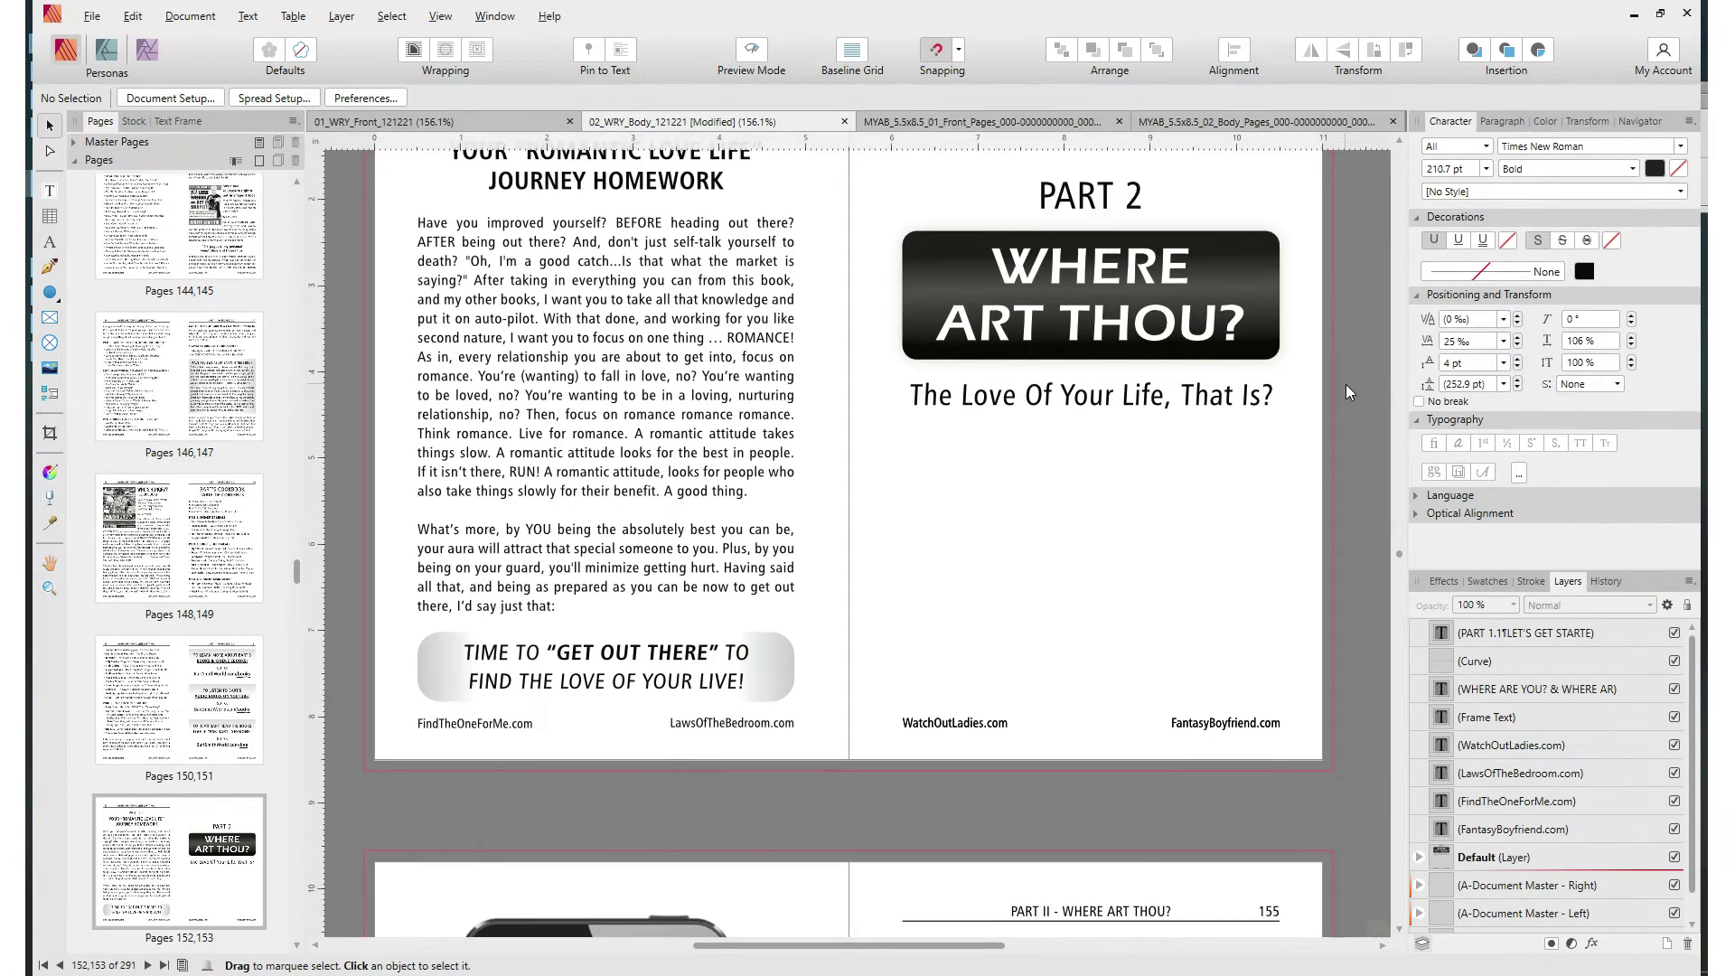
scroll(1346, 383, down, 5)
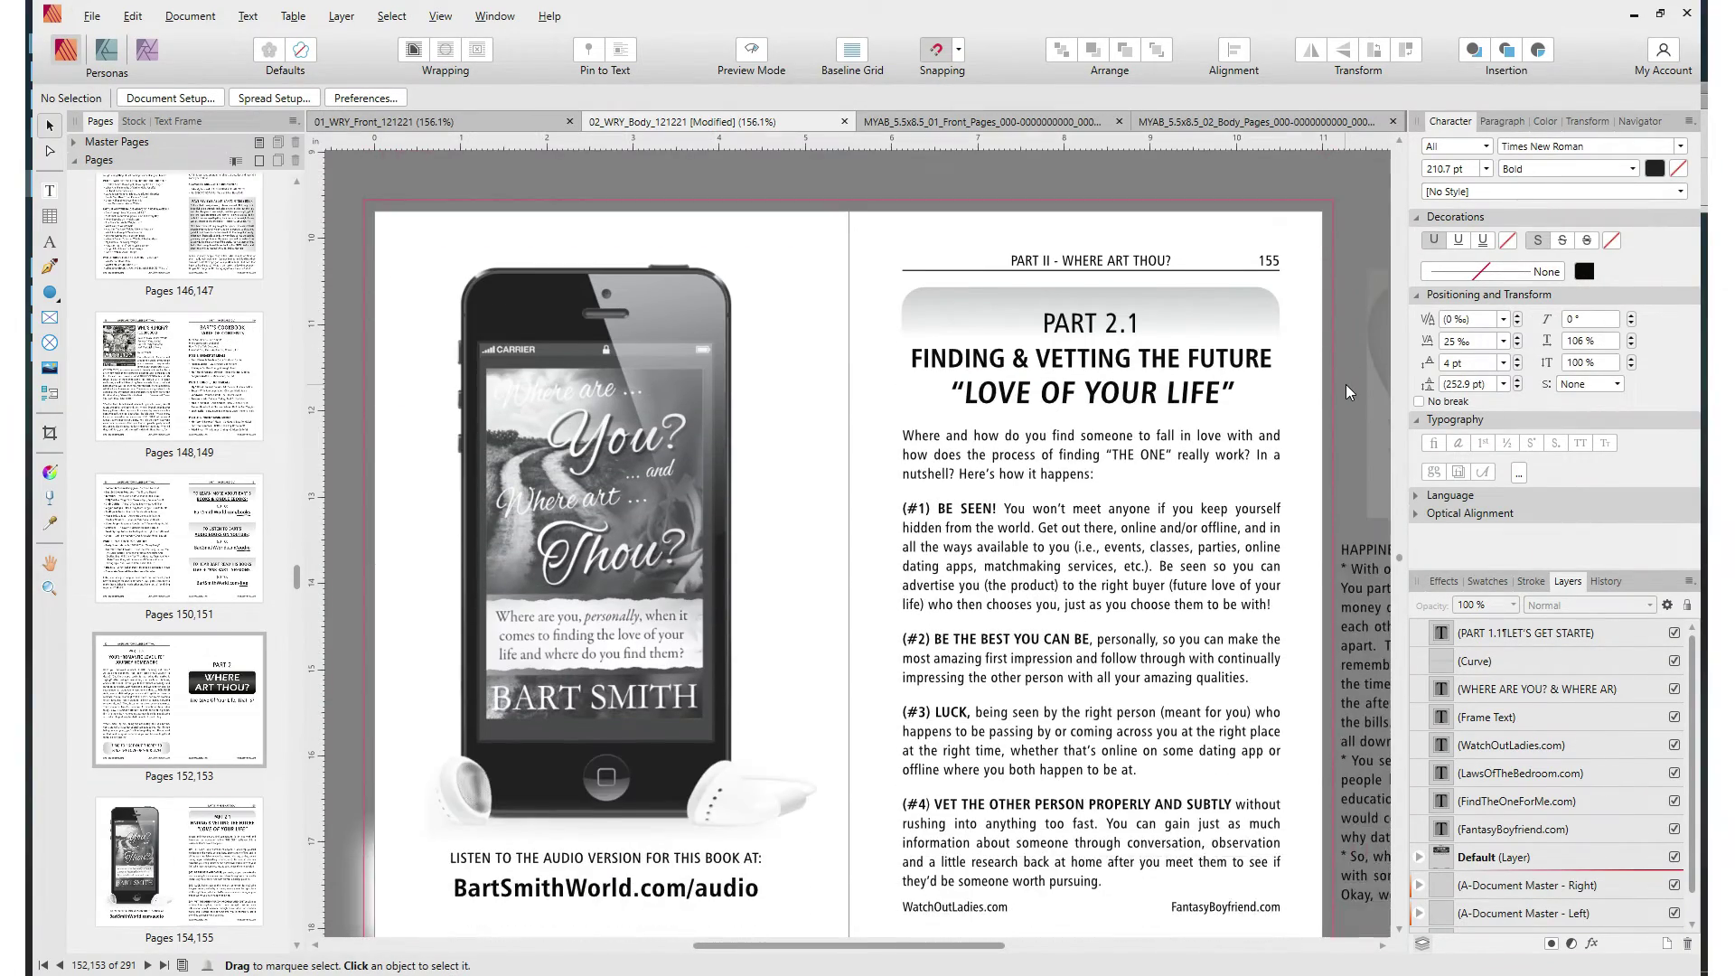
scroll(1346, 385, down, 10)
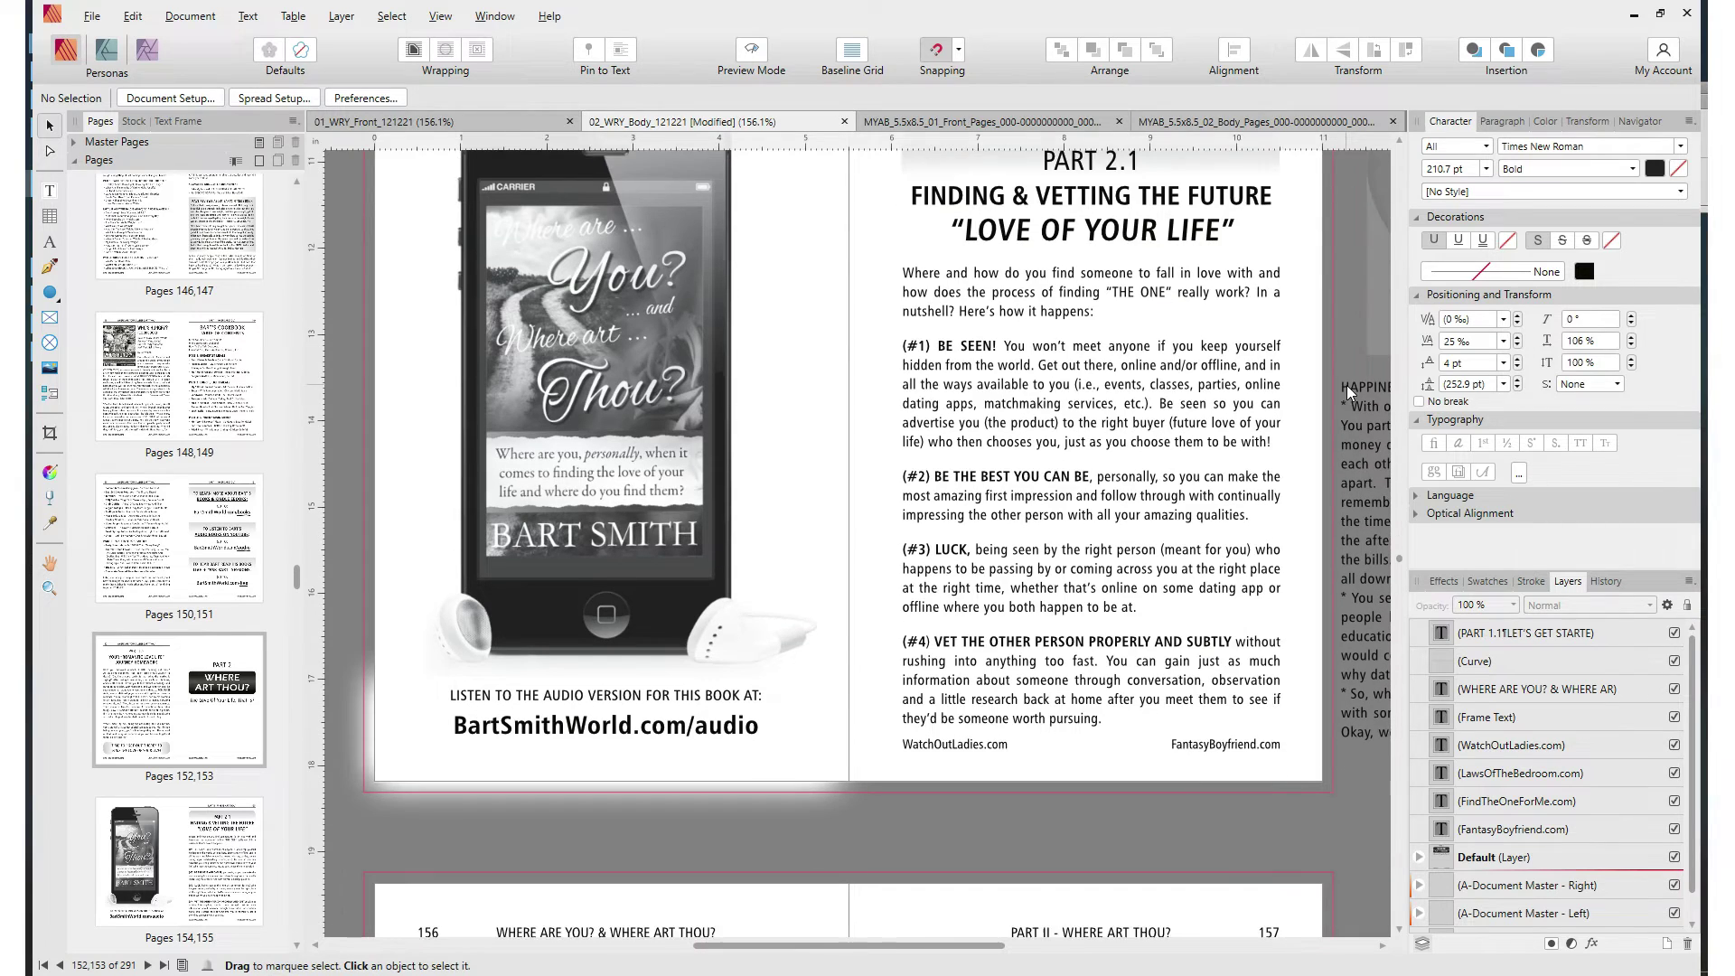
scroll(1346, 385, down, 5)
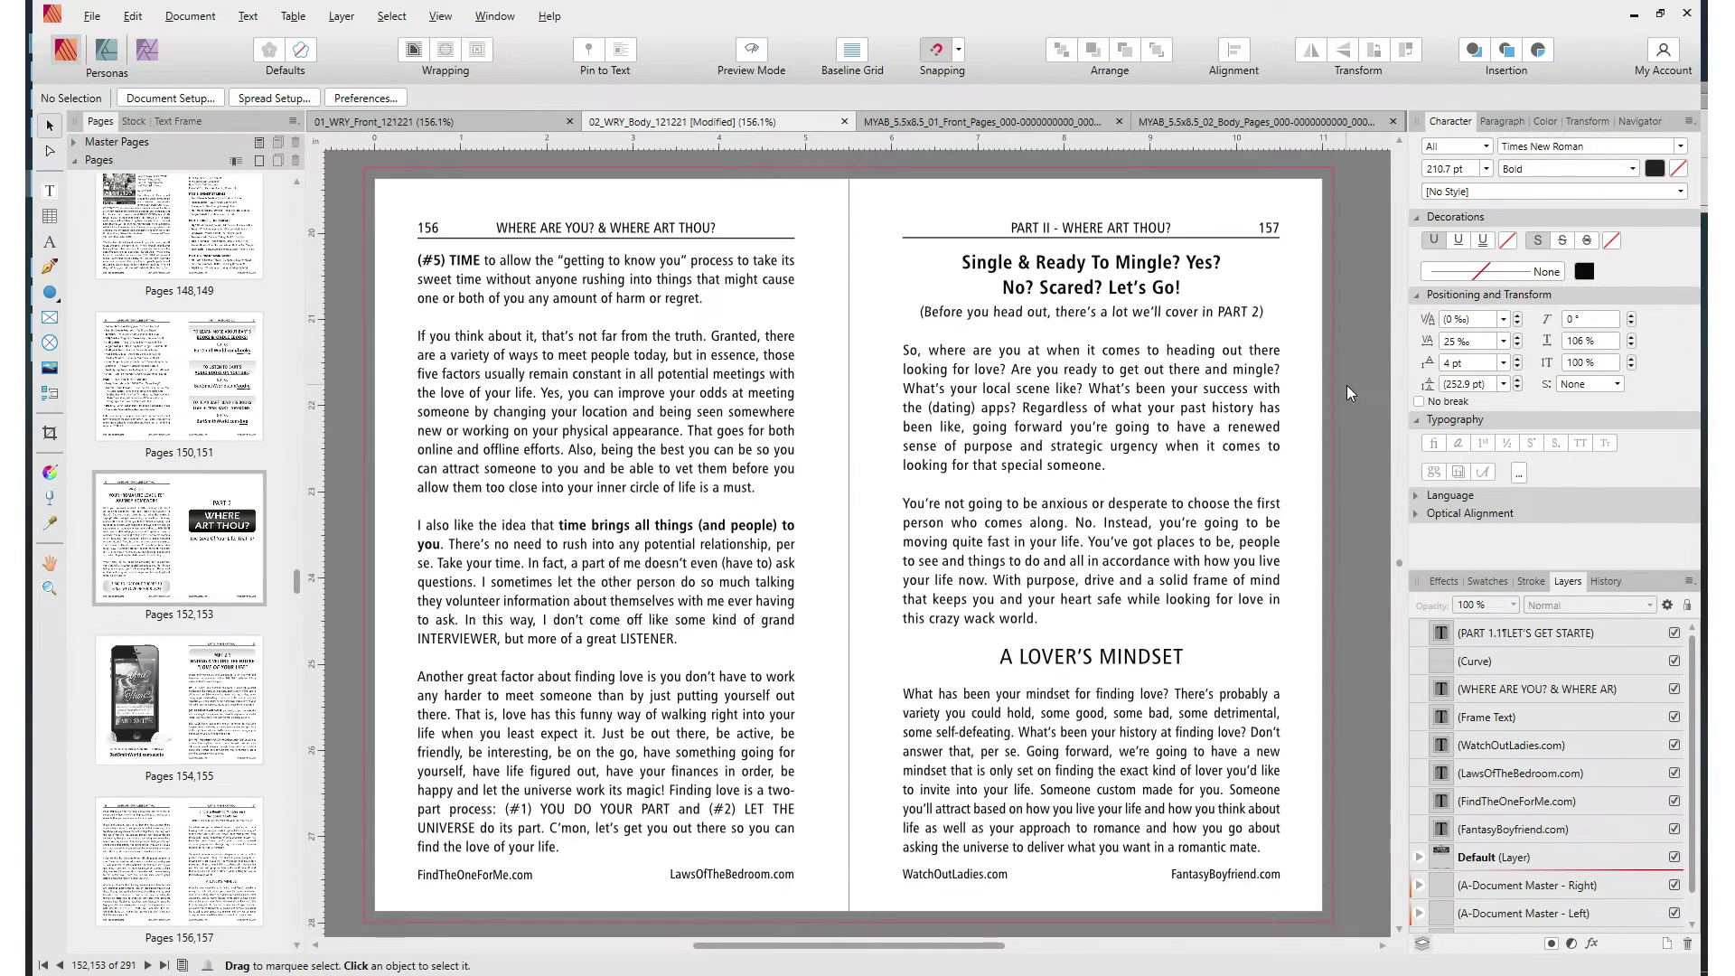
scroll(1346, 385, down, 10)
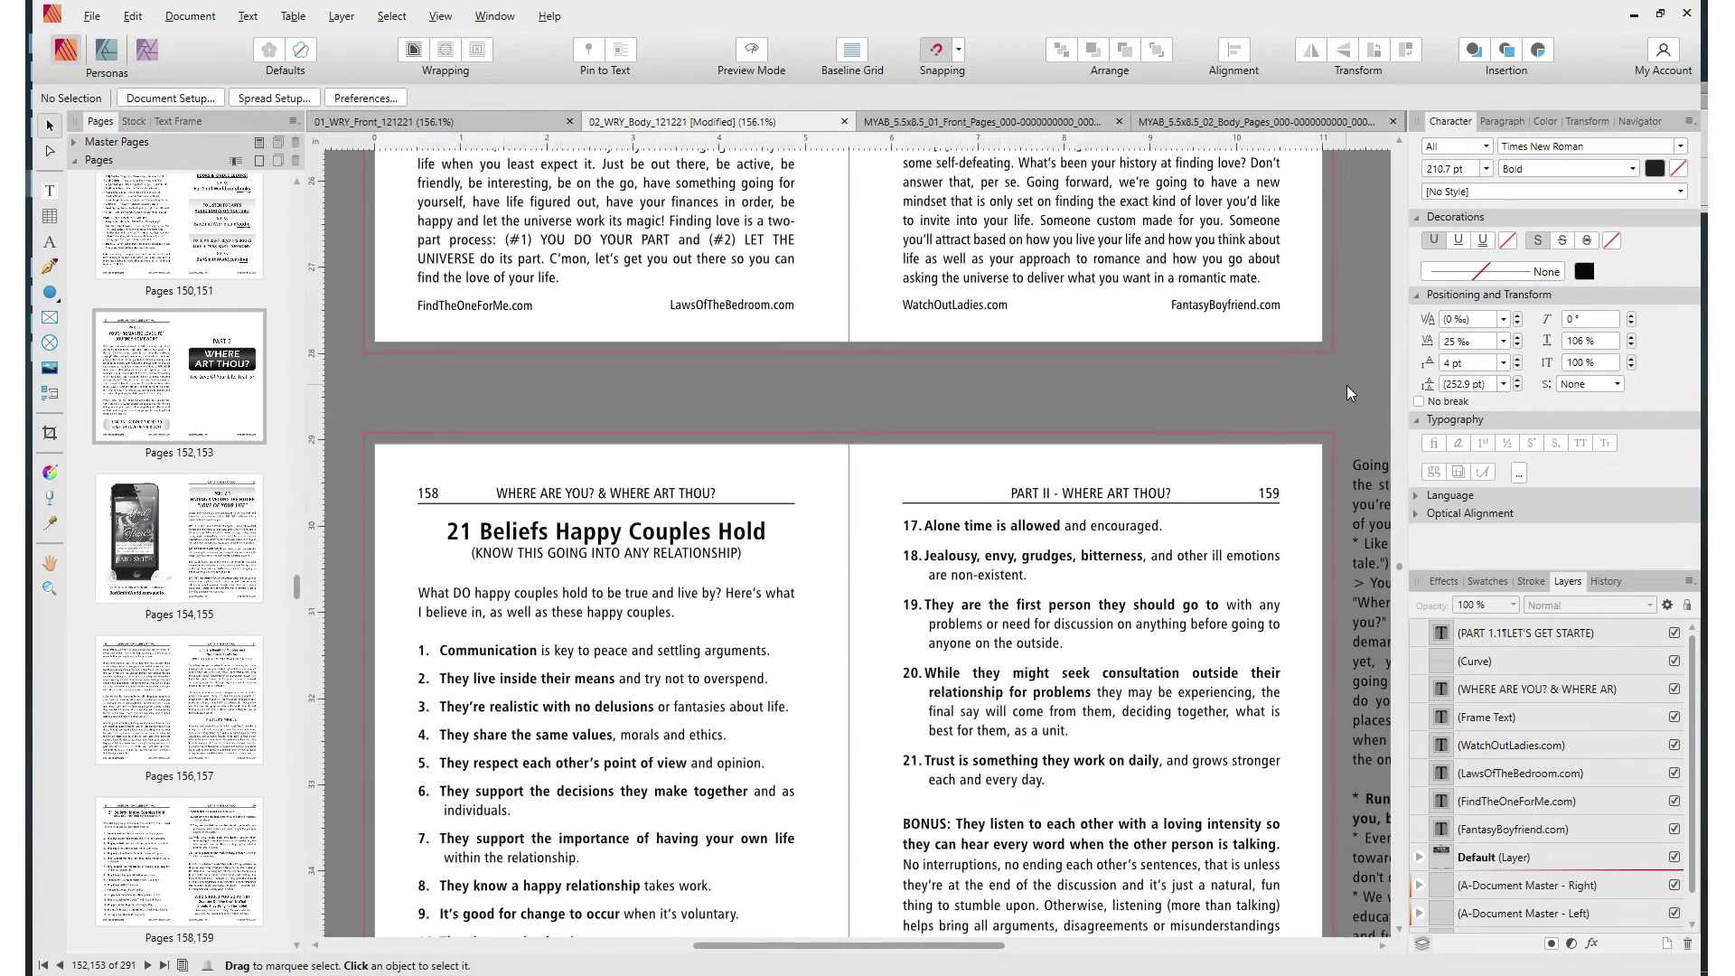
scroll(1346, 385, down, 5)
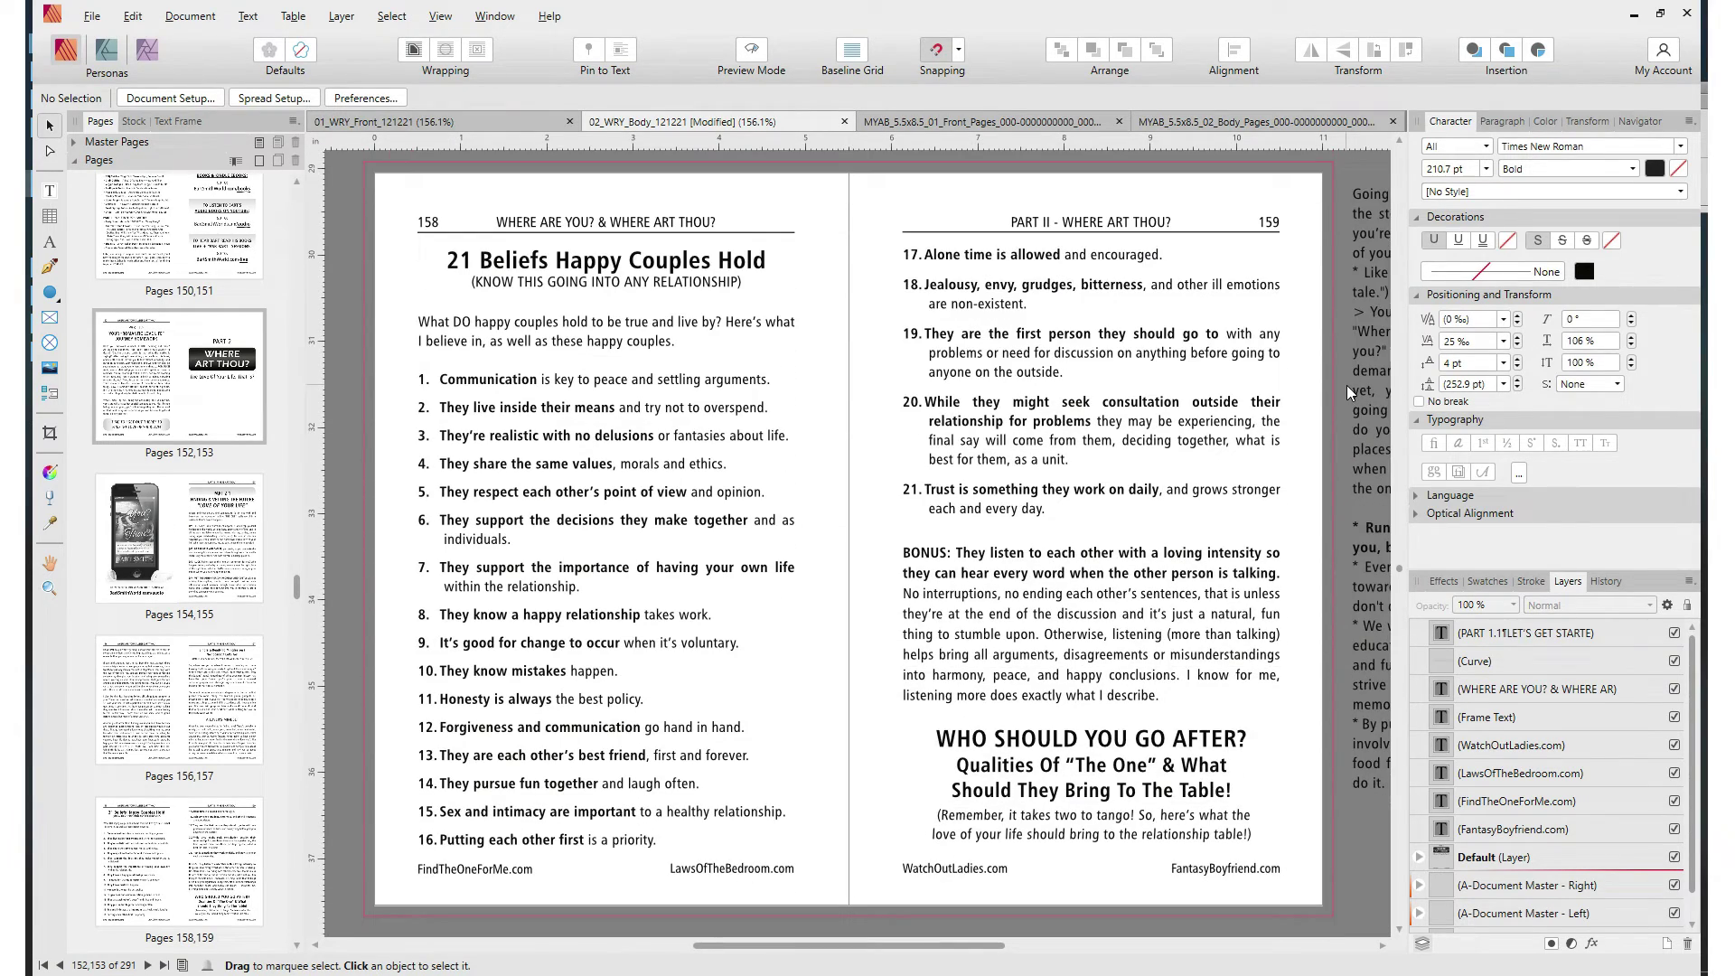
scroll(1346, 385, down, 10)
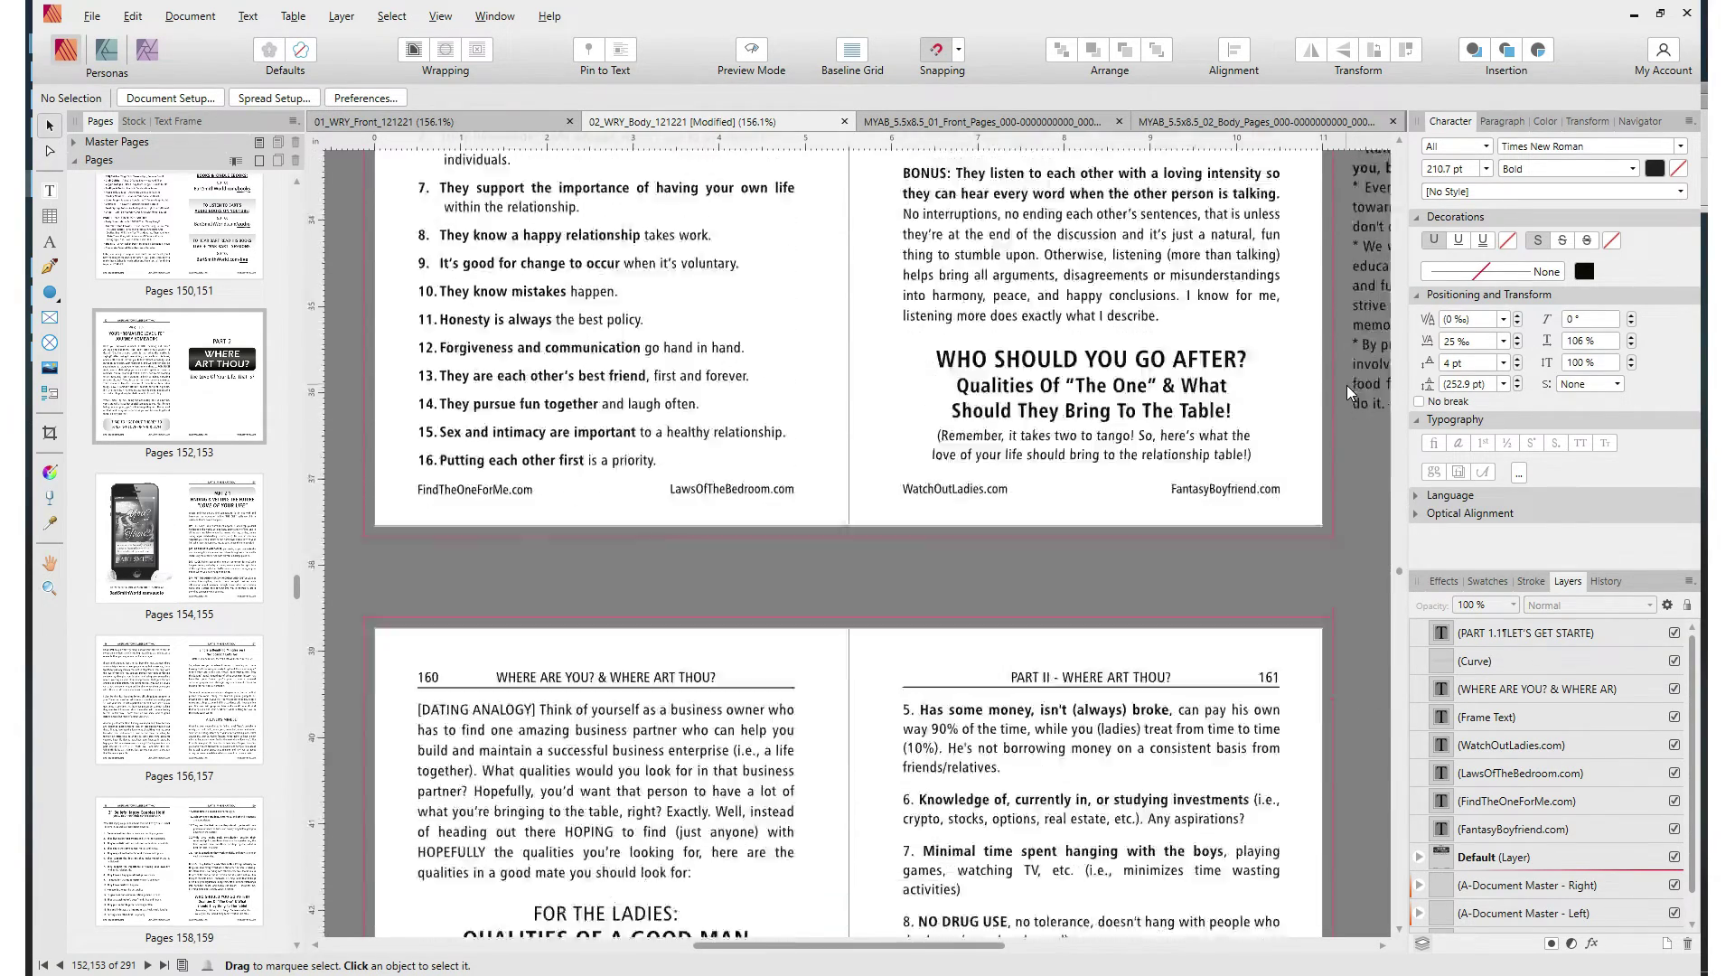
scroll(1346, 385, down, 5)
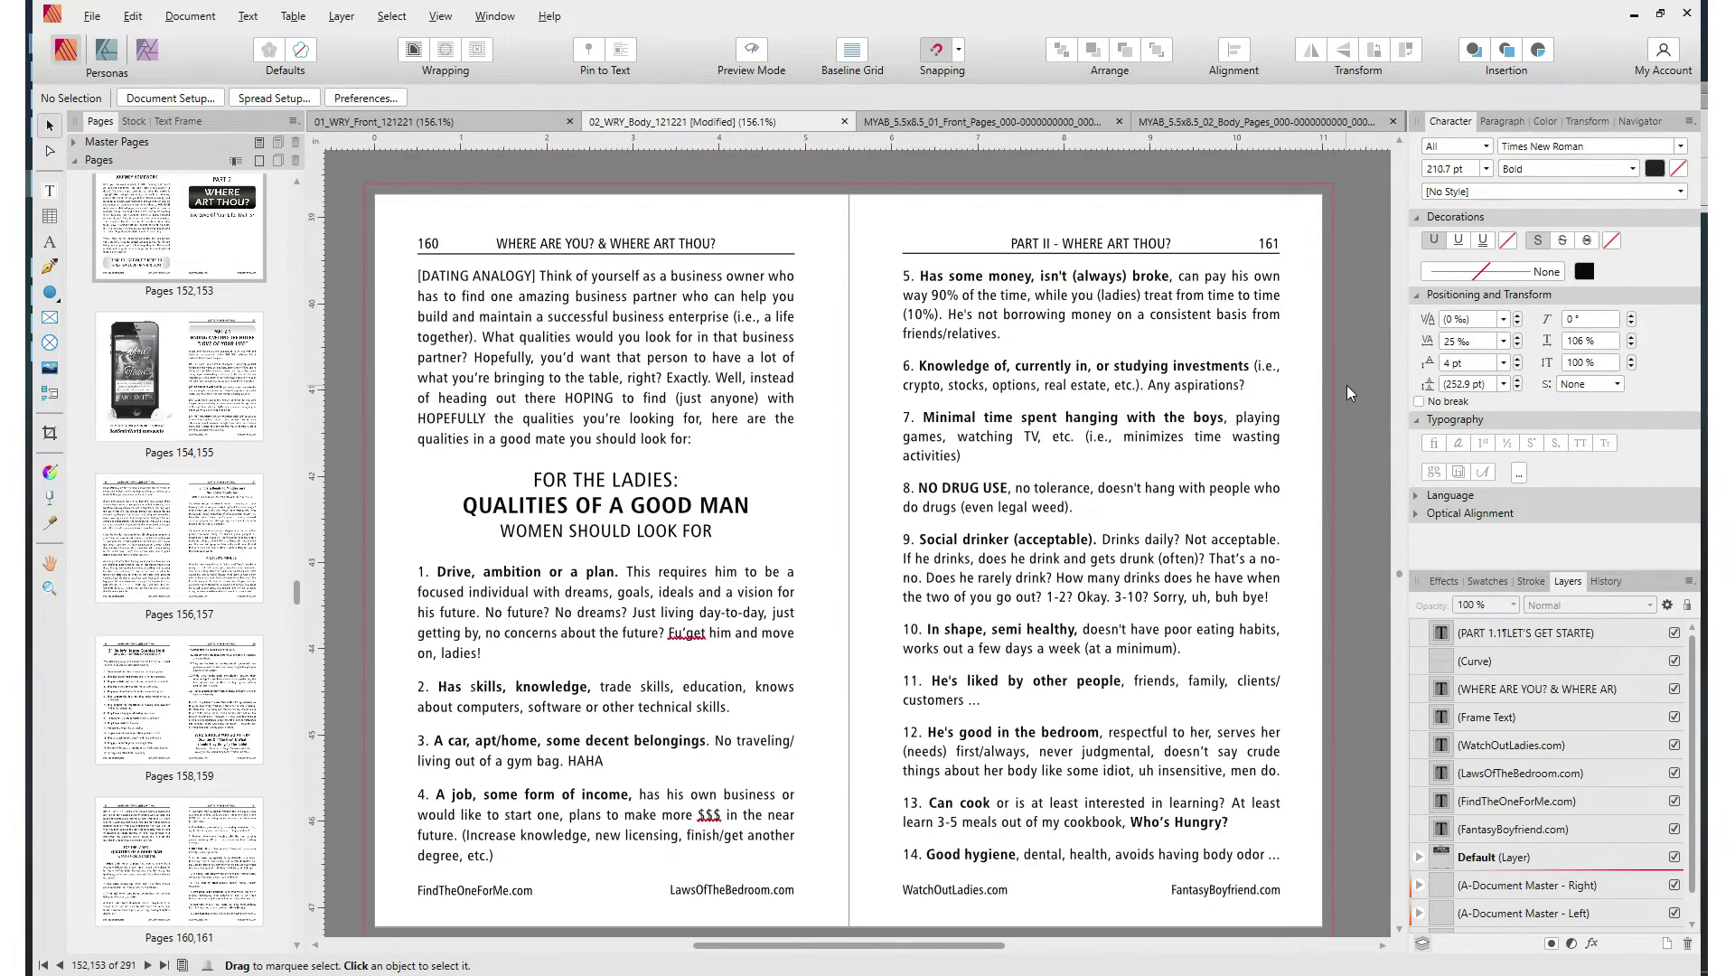
scroll(1346, 385, down, 10)
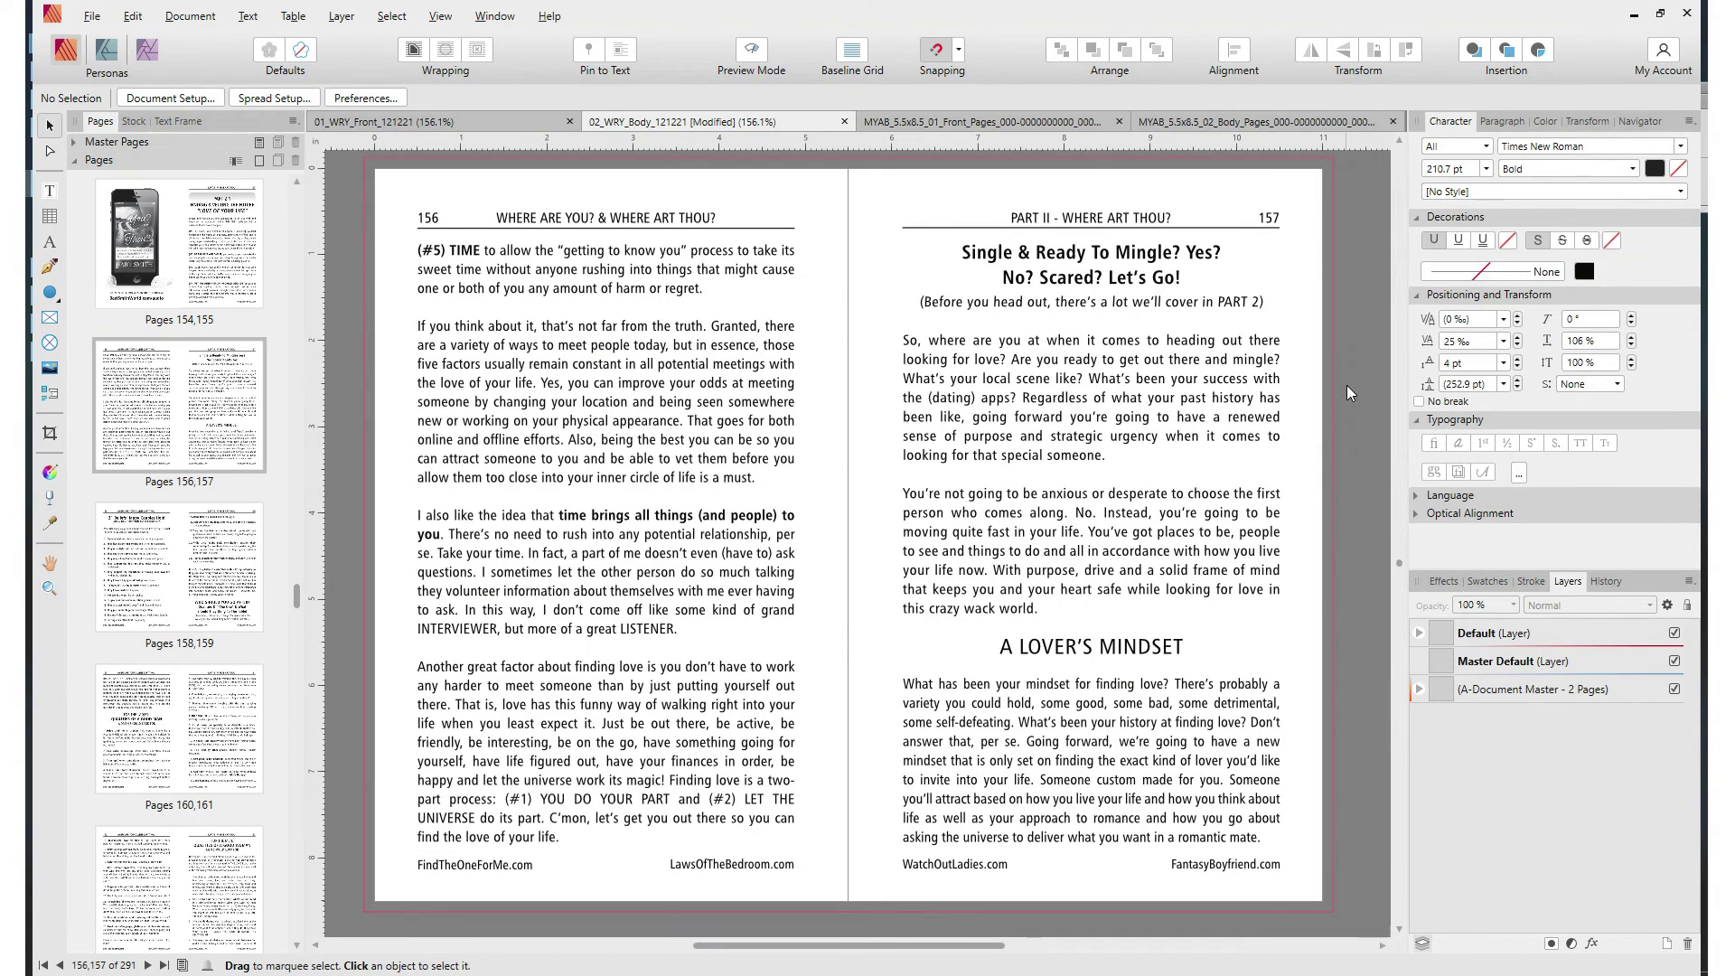
Examine the Part 2 spreads from page 156 to 171, including the numbered quality lists and the heart illustration
key(Page_Down)
key(Page_Down)
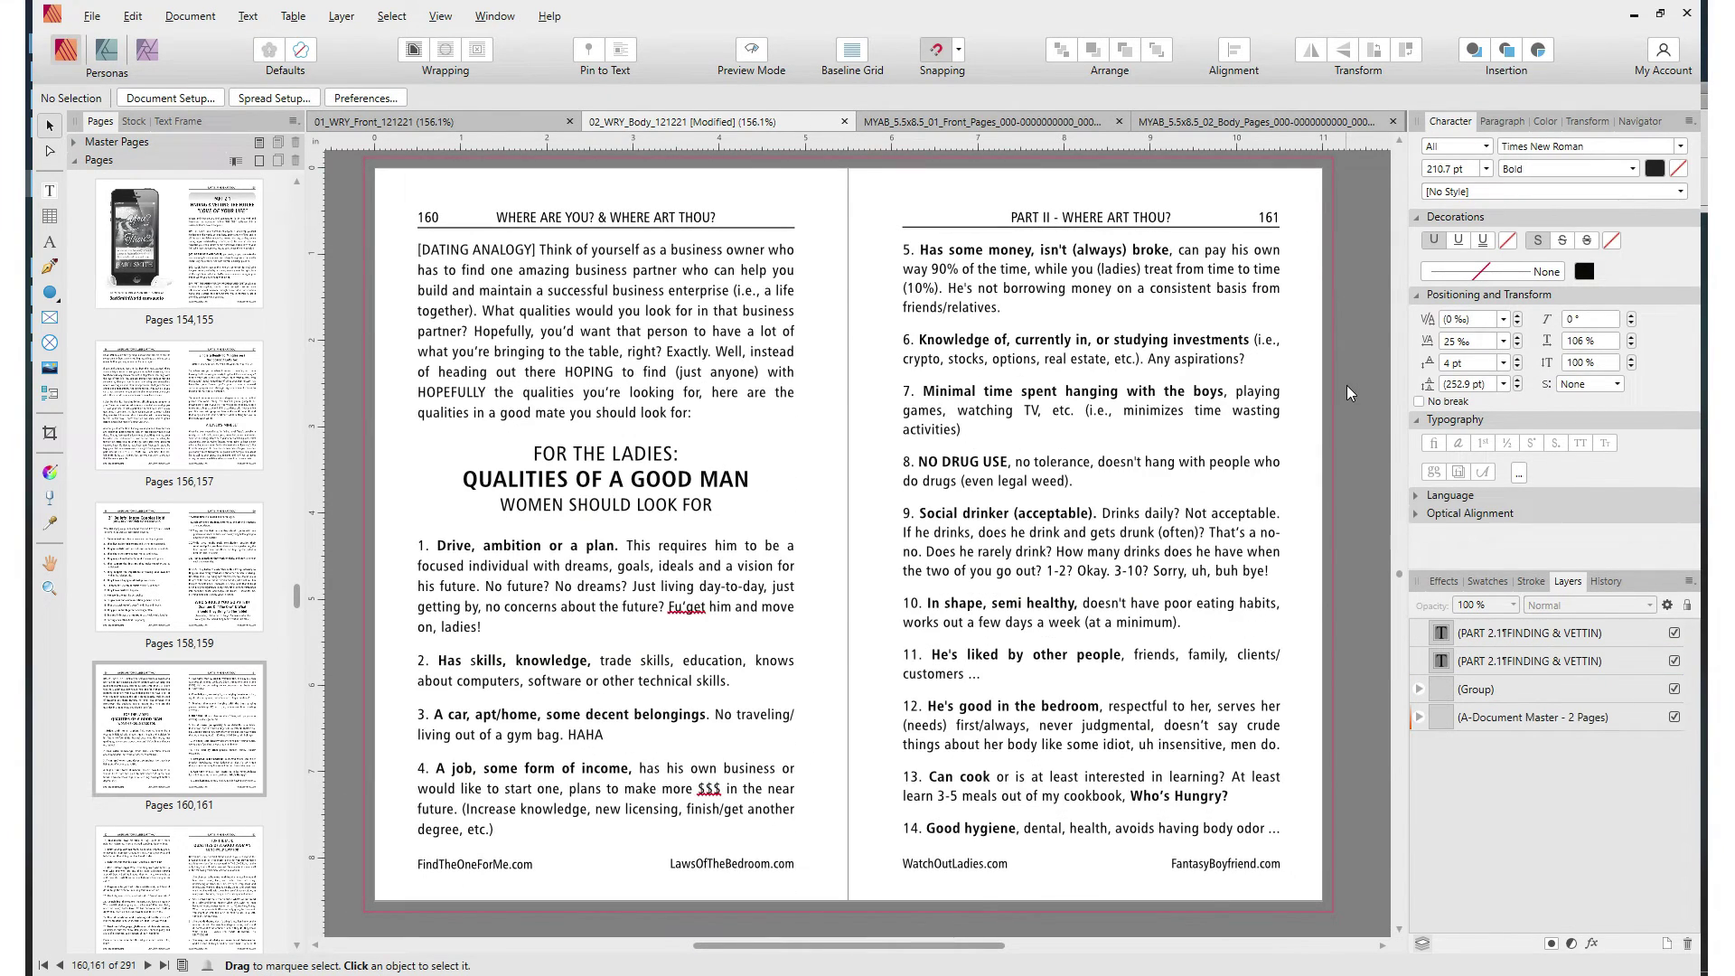
key(Page_Down)
key(Page_Down)
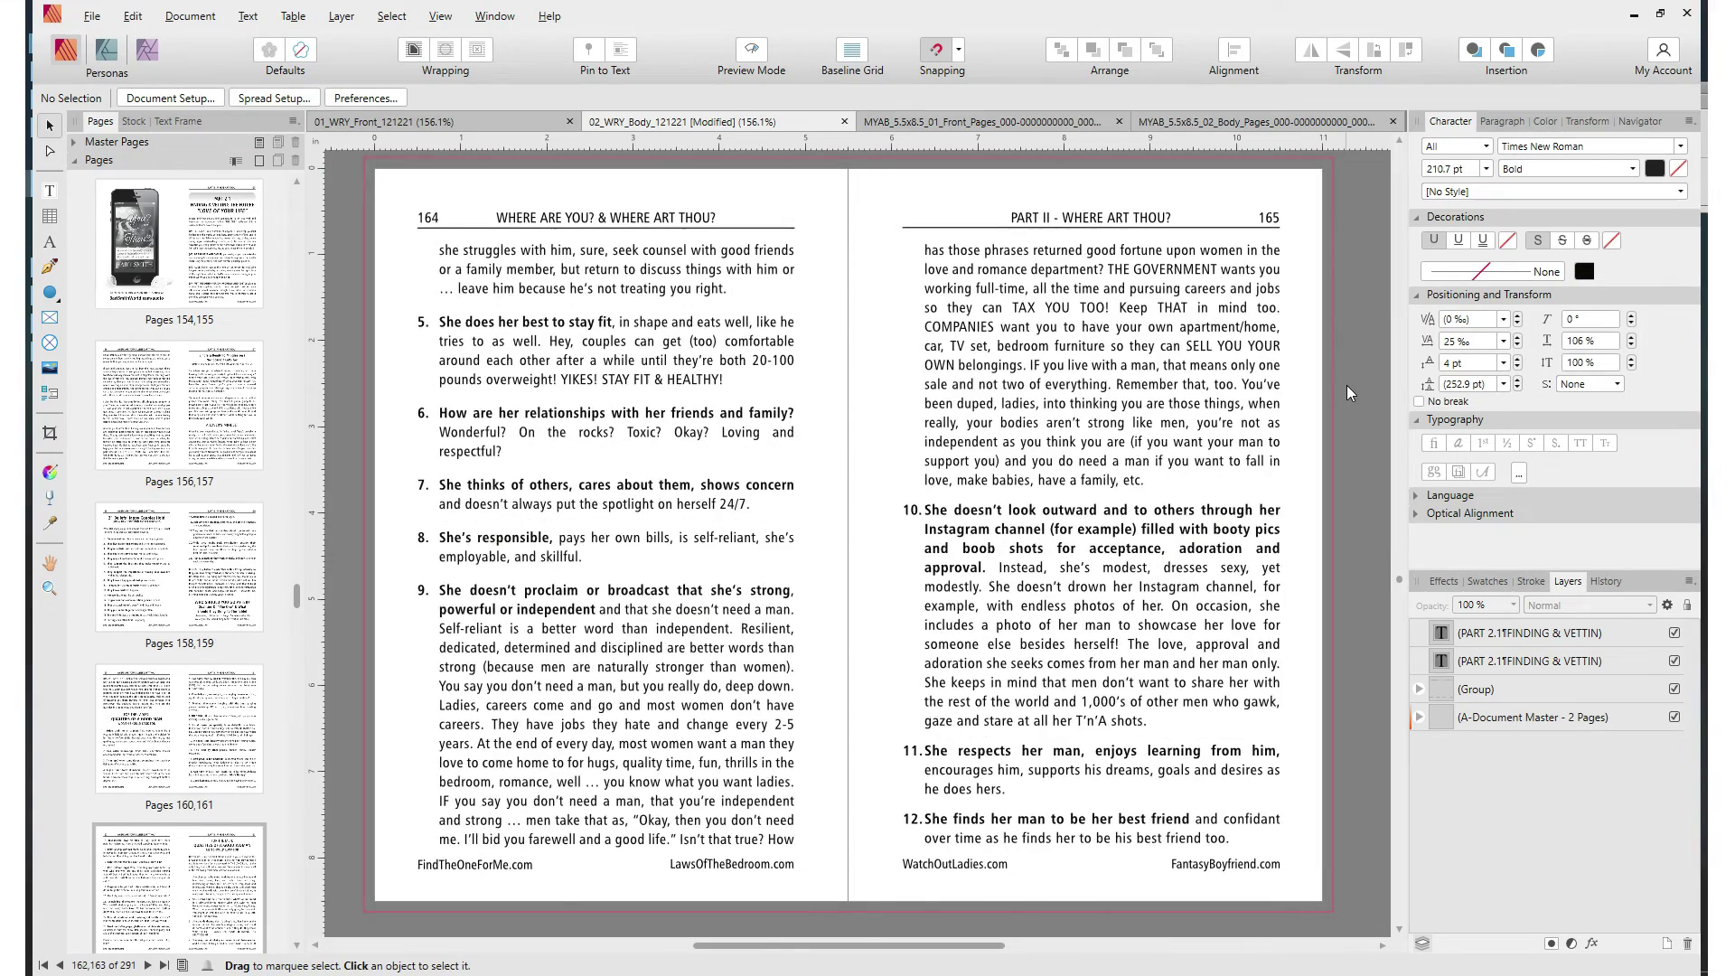
key(Page_Down)
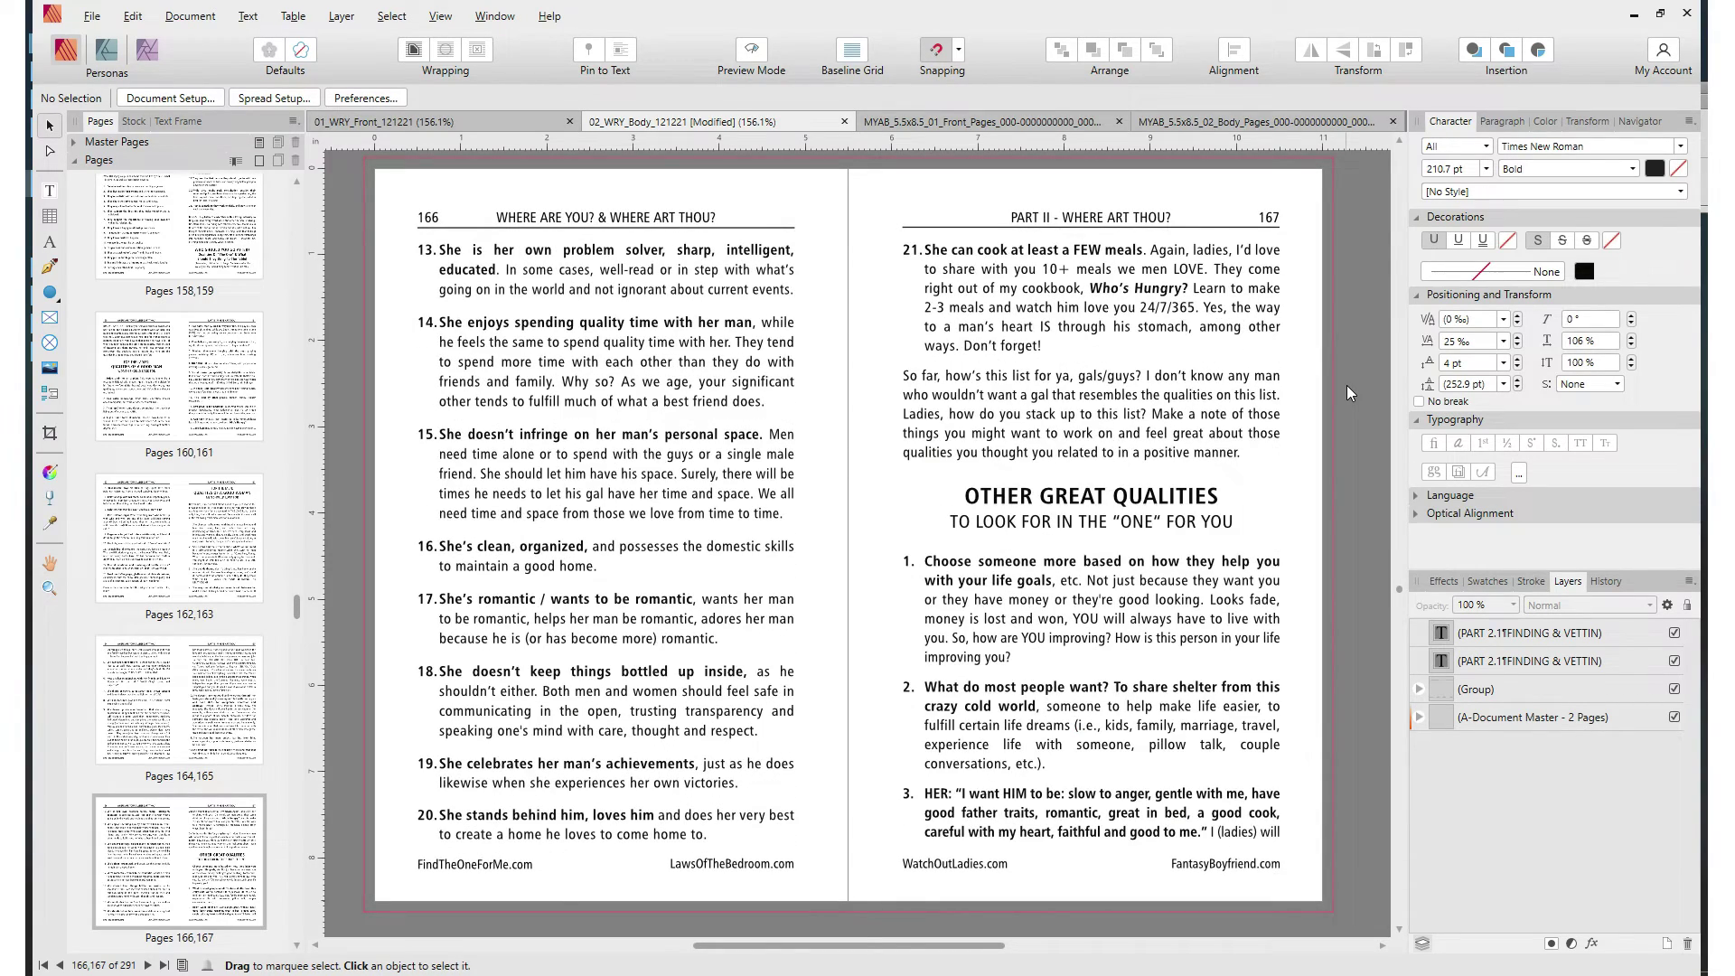
key(Page_Down)
key(Page_Down)
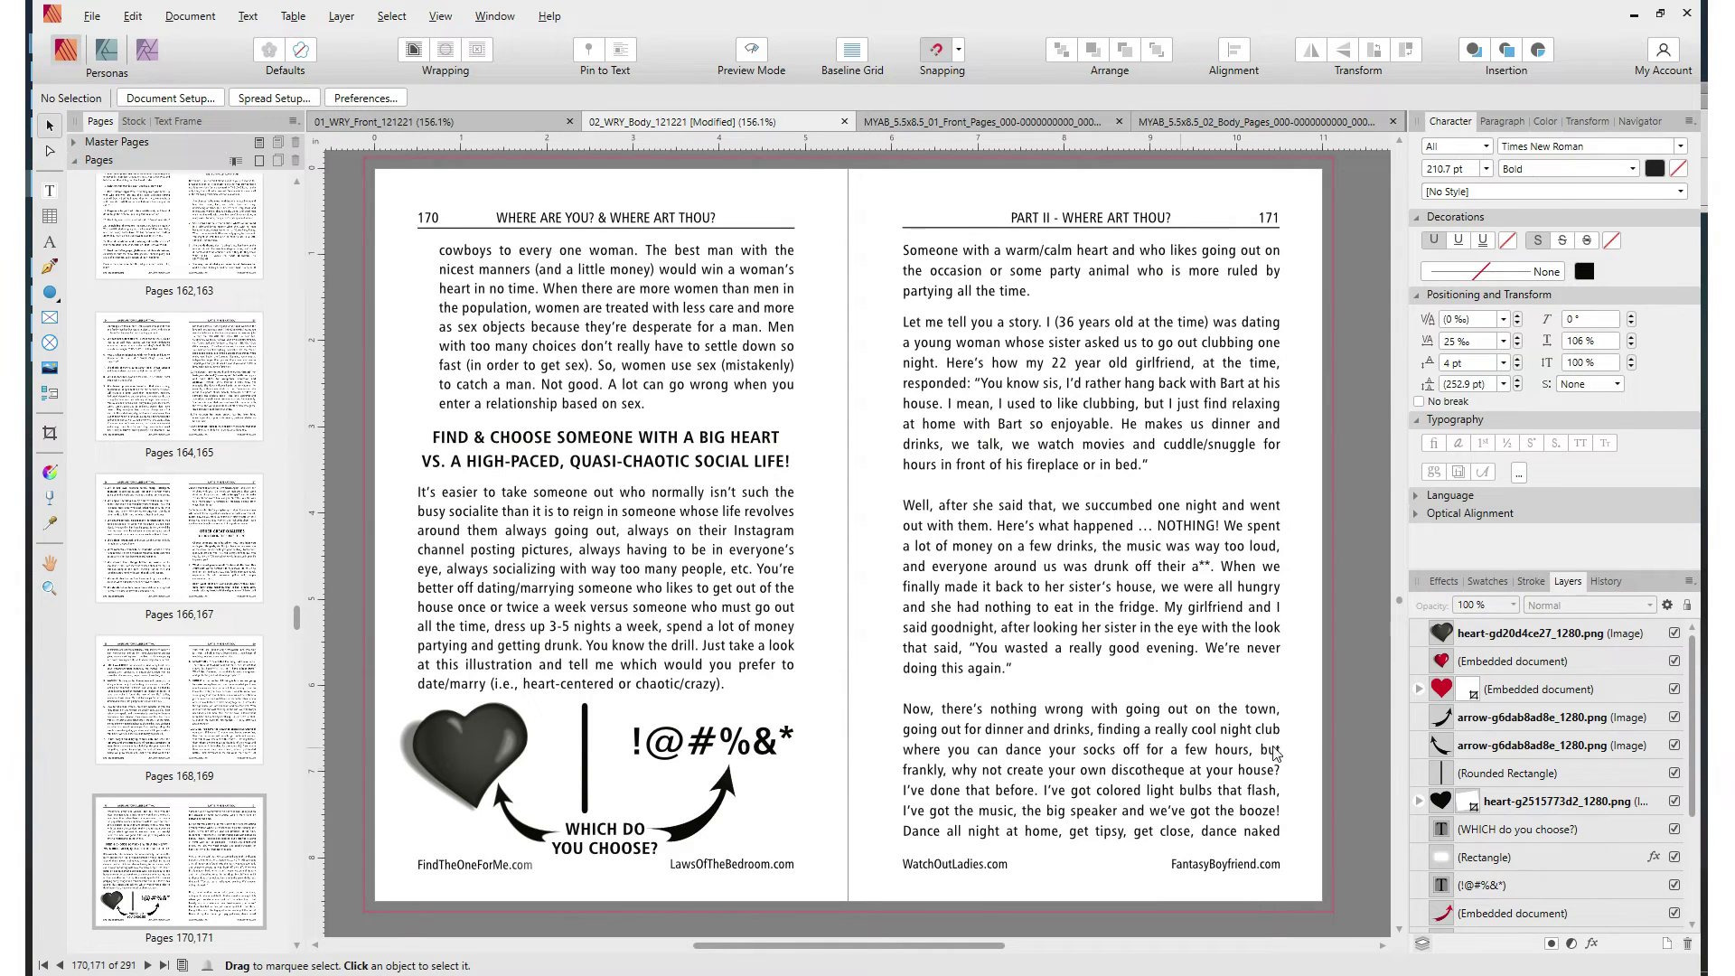
Examine the Part 2 spreads from page 172 to 189, including the attractiveness chart, vetting questions and safeguards lists
key(Page_Down)
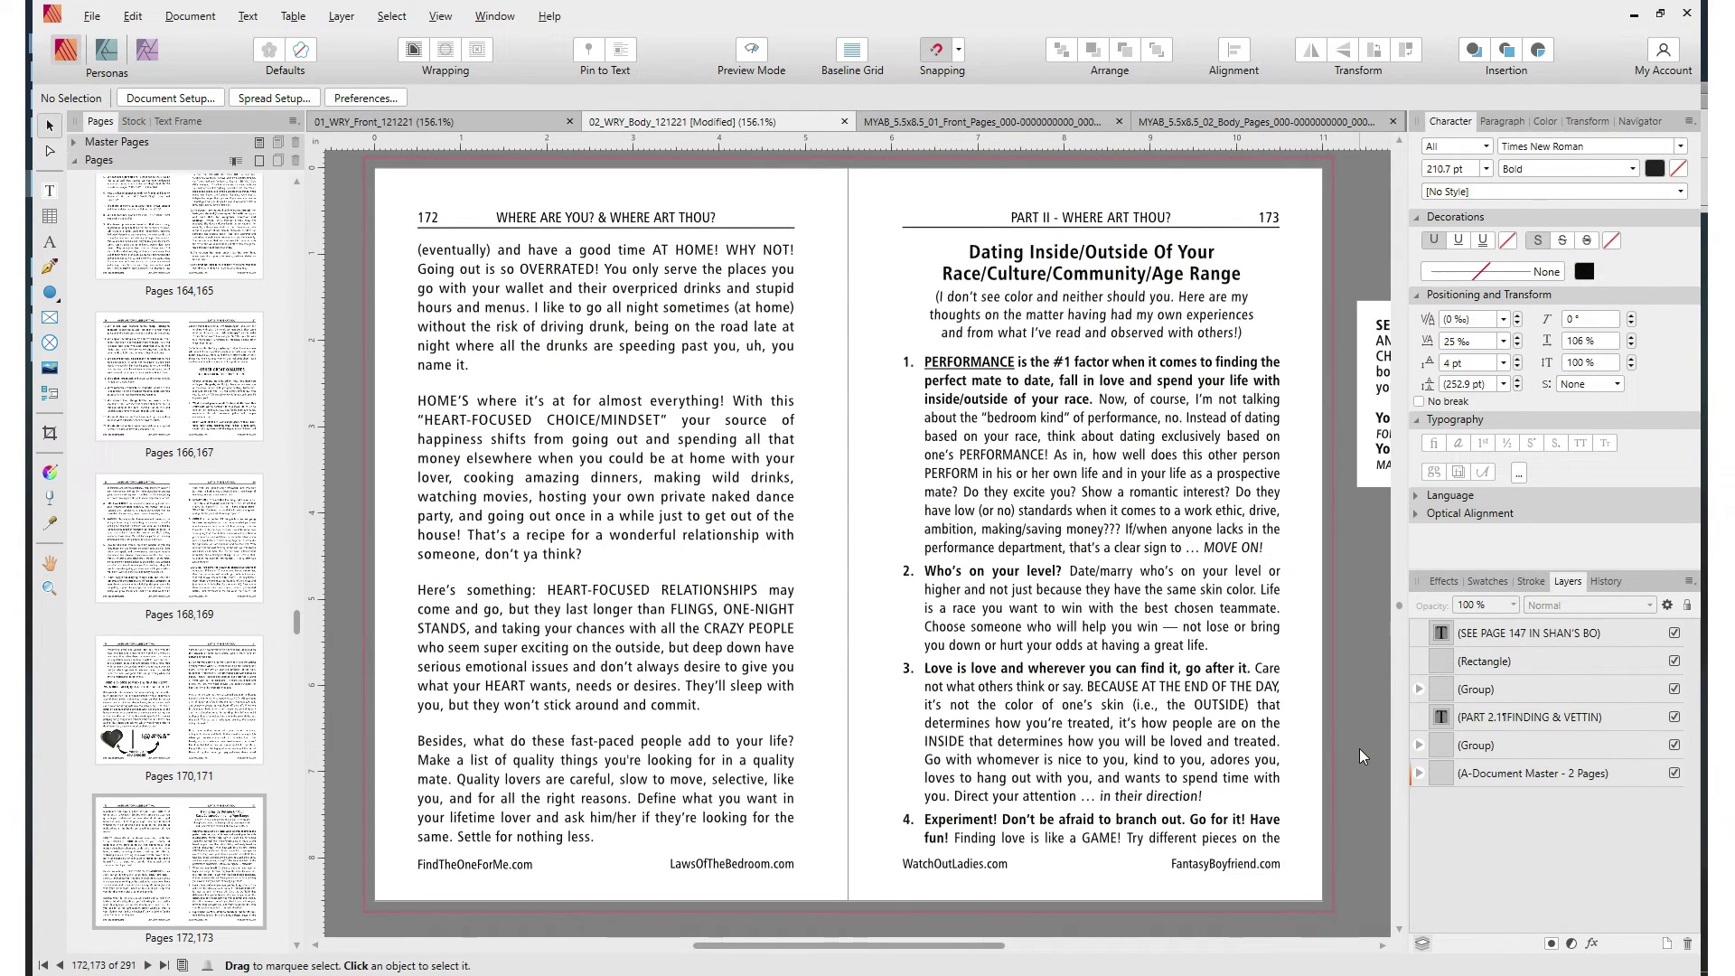
key(Page_Down)
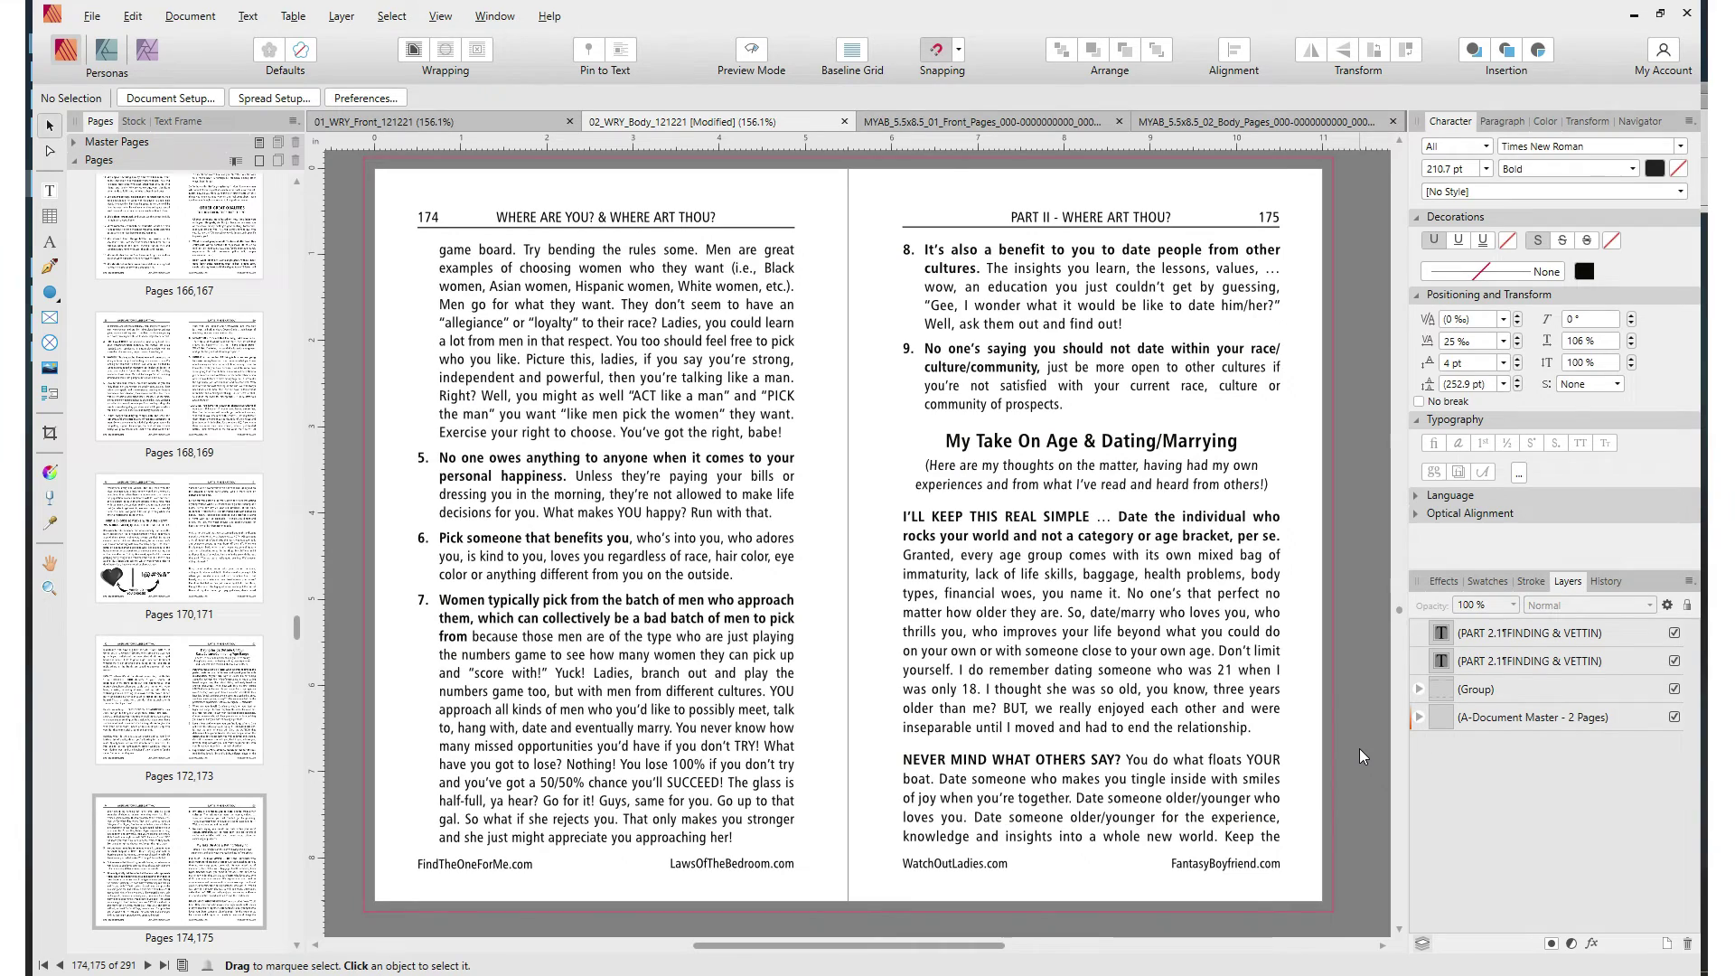
key(Page_Down)
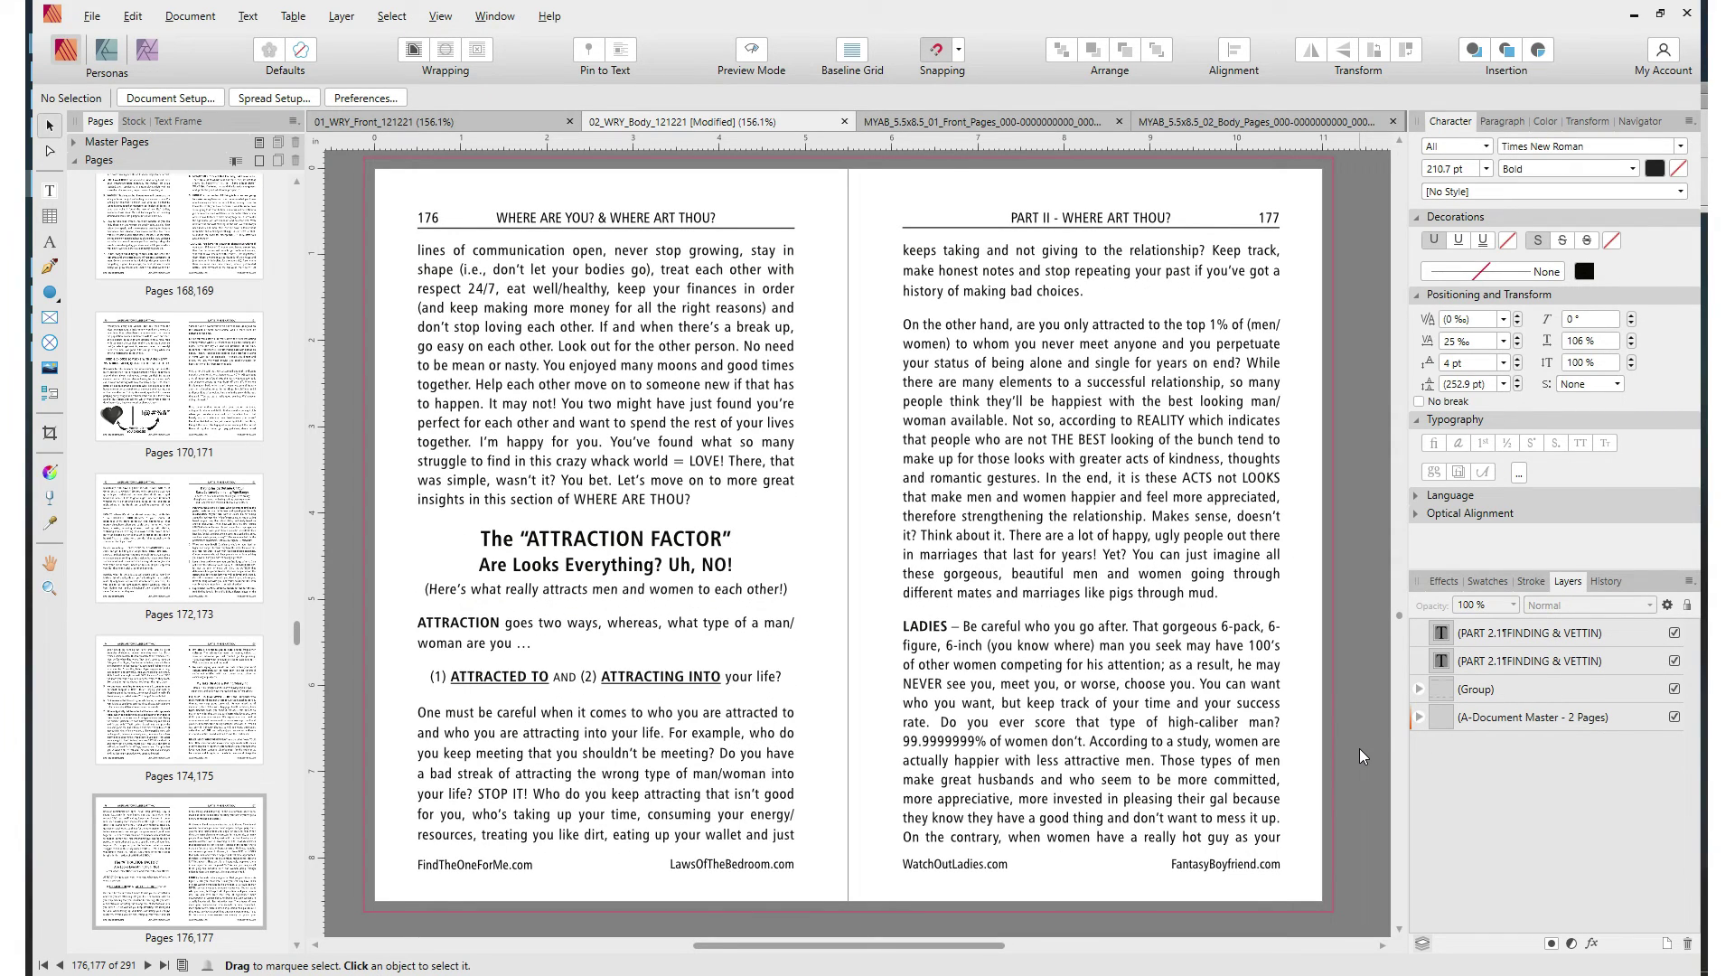
key(Page_Down)
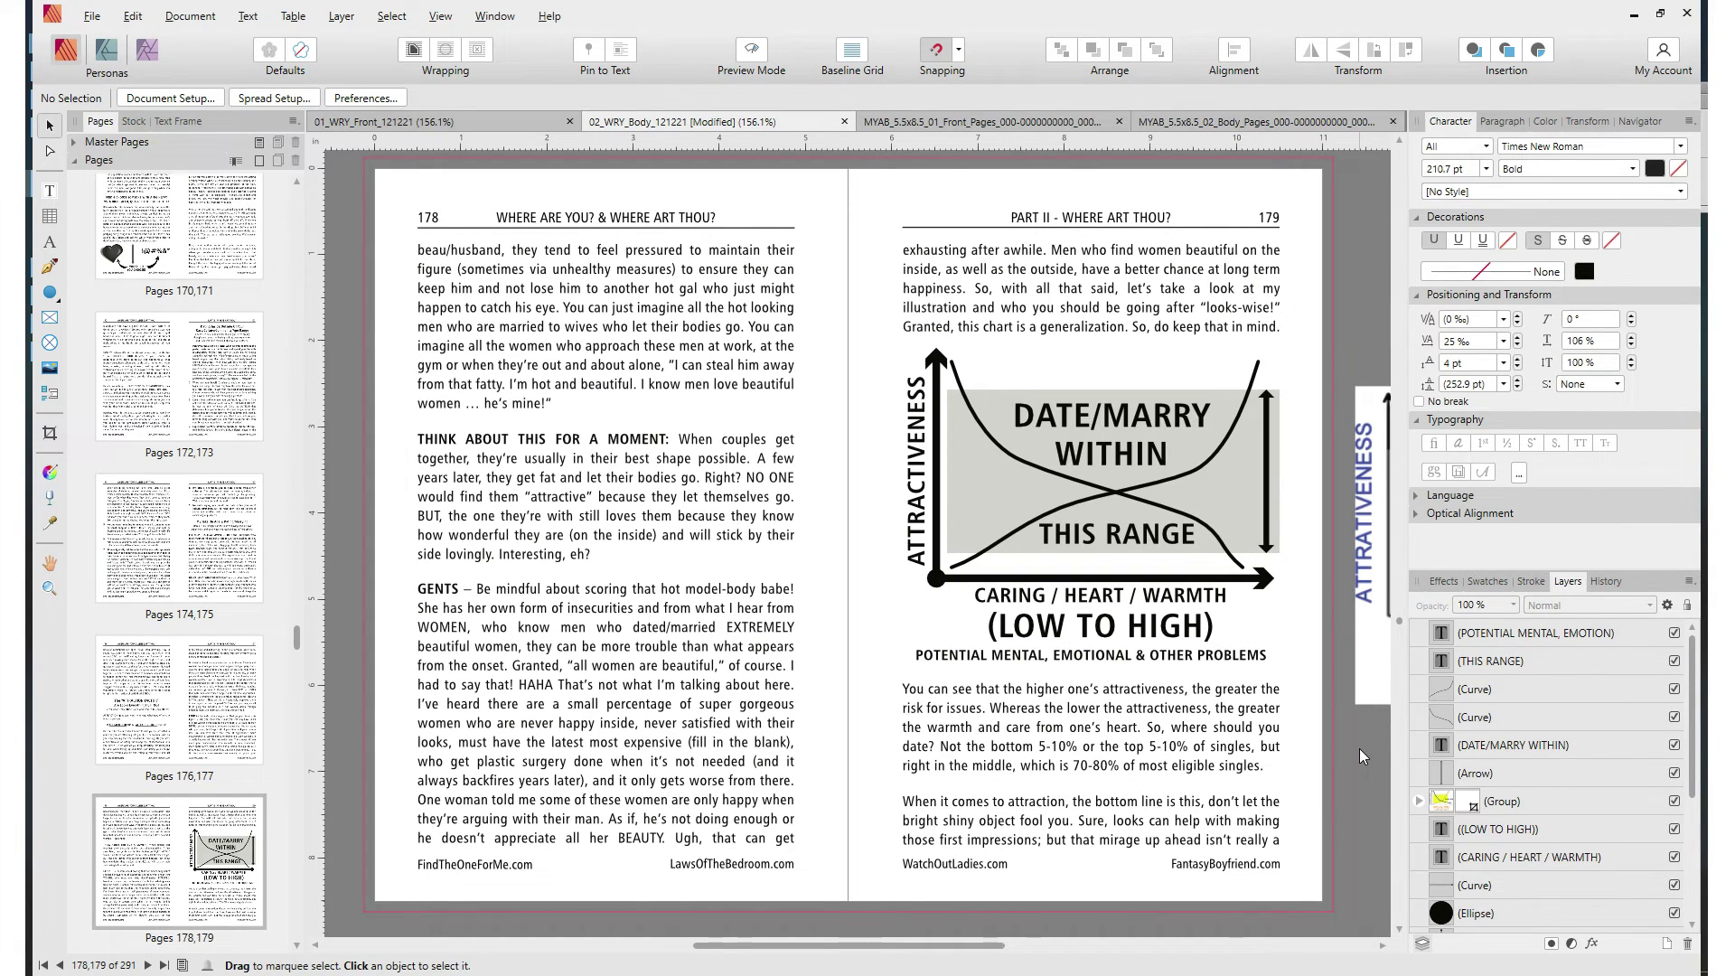
key(Page_Down)
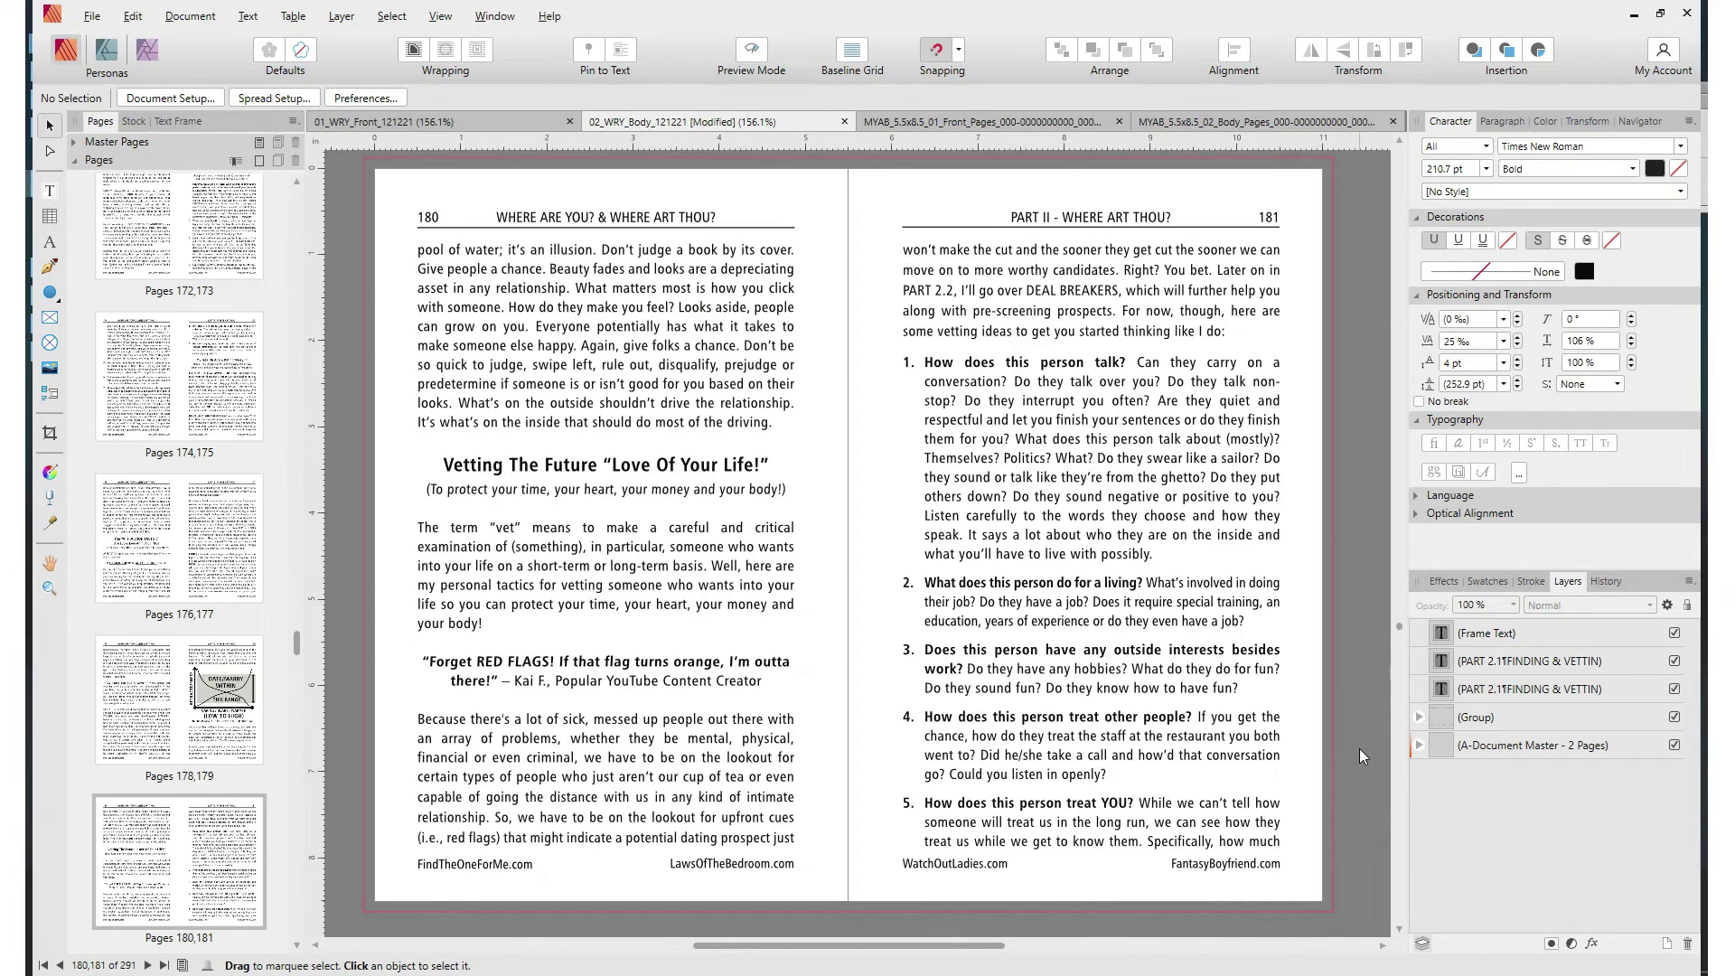
key(Page_Down)
key(Page_Down)
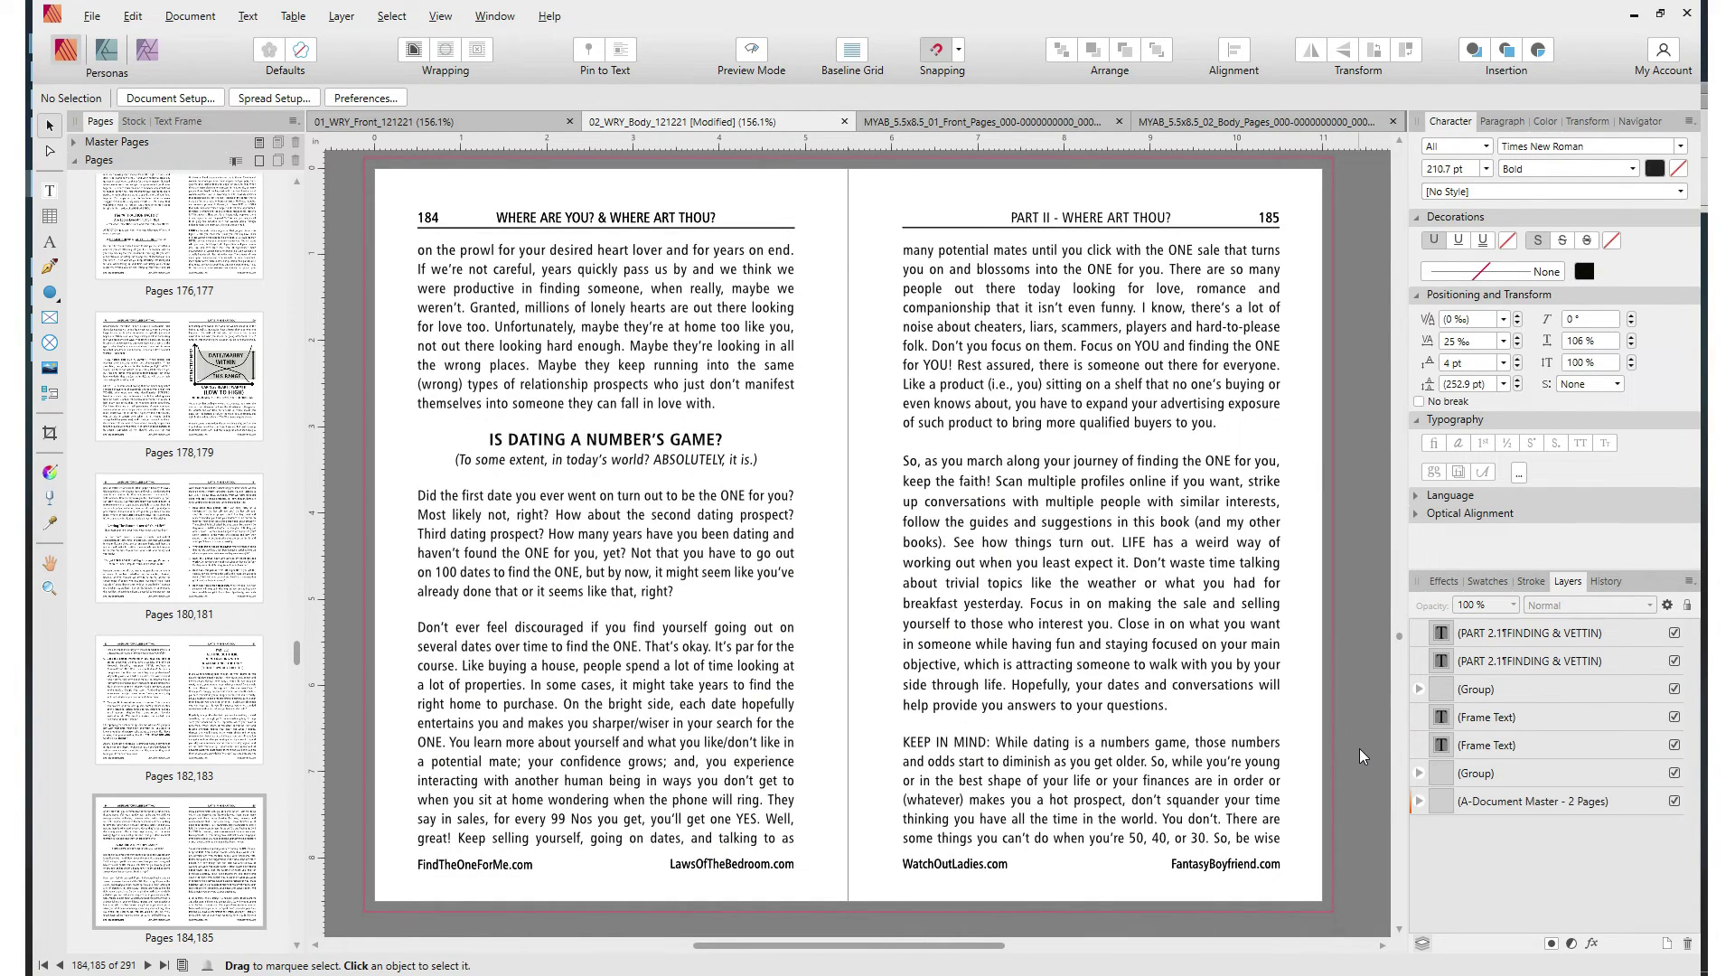
key(Page_Down)
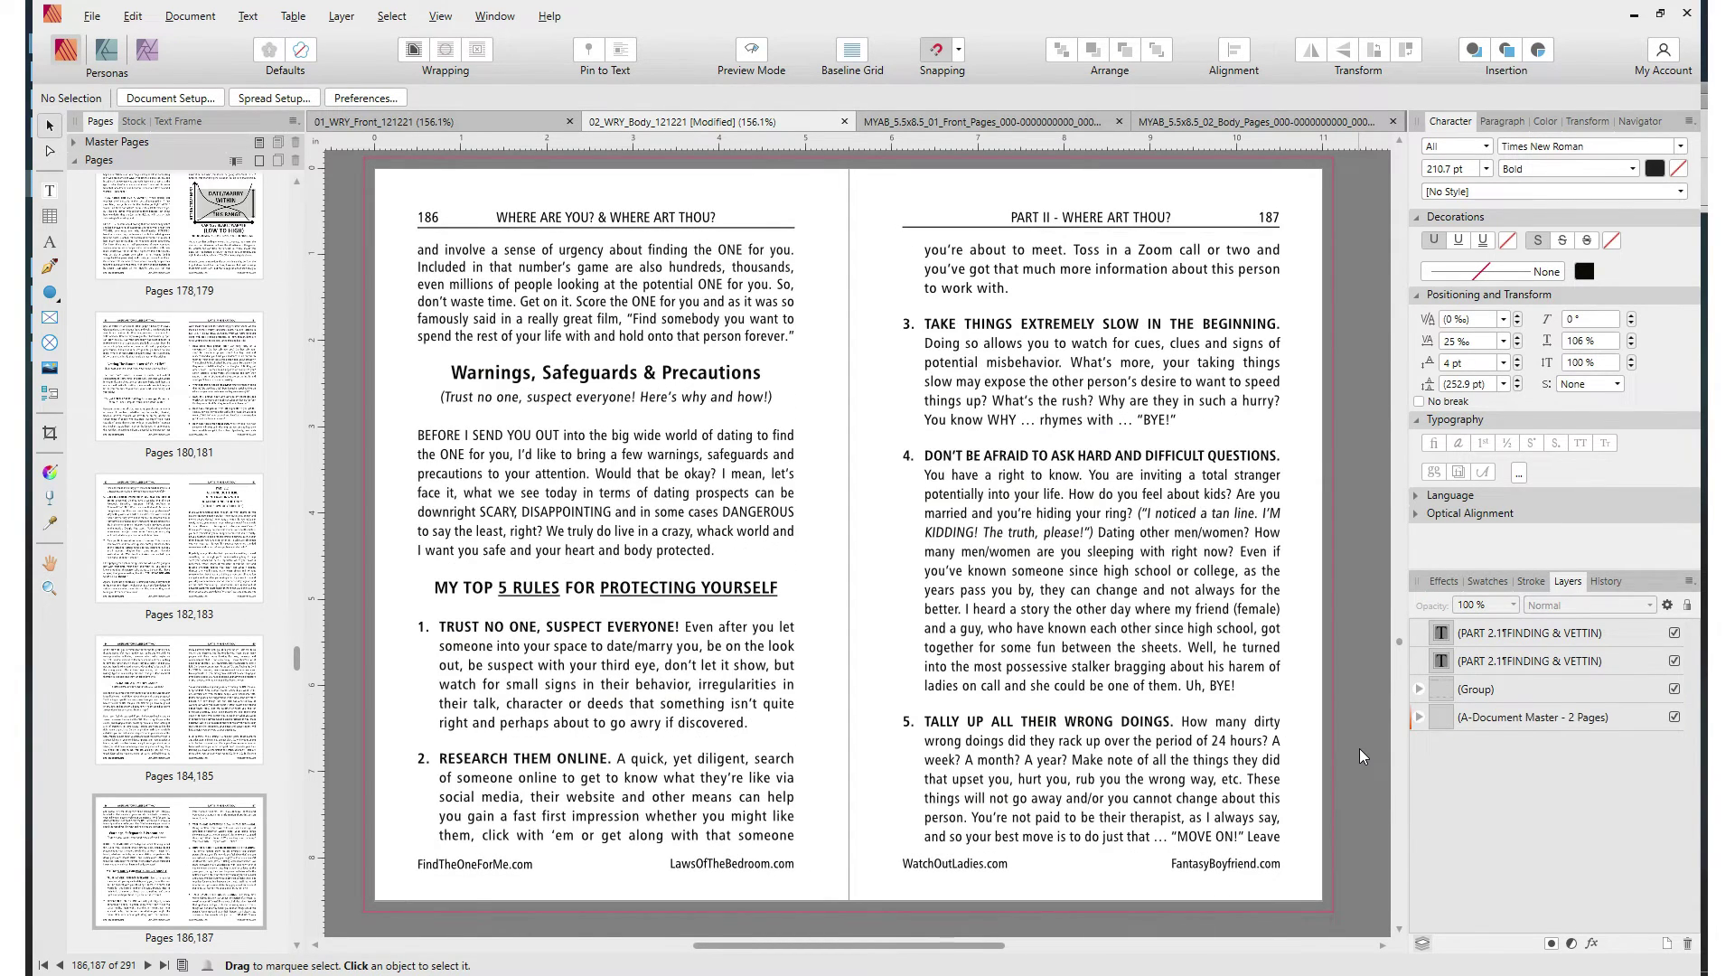
key(Page_Down)
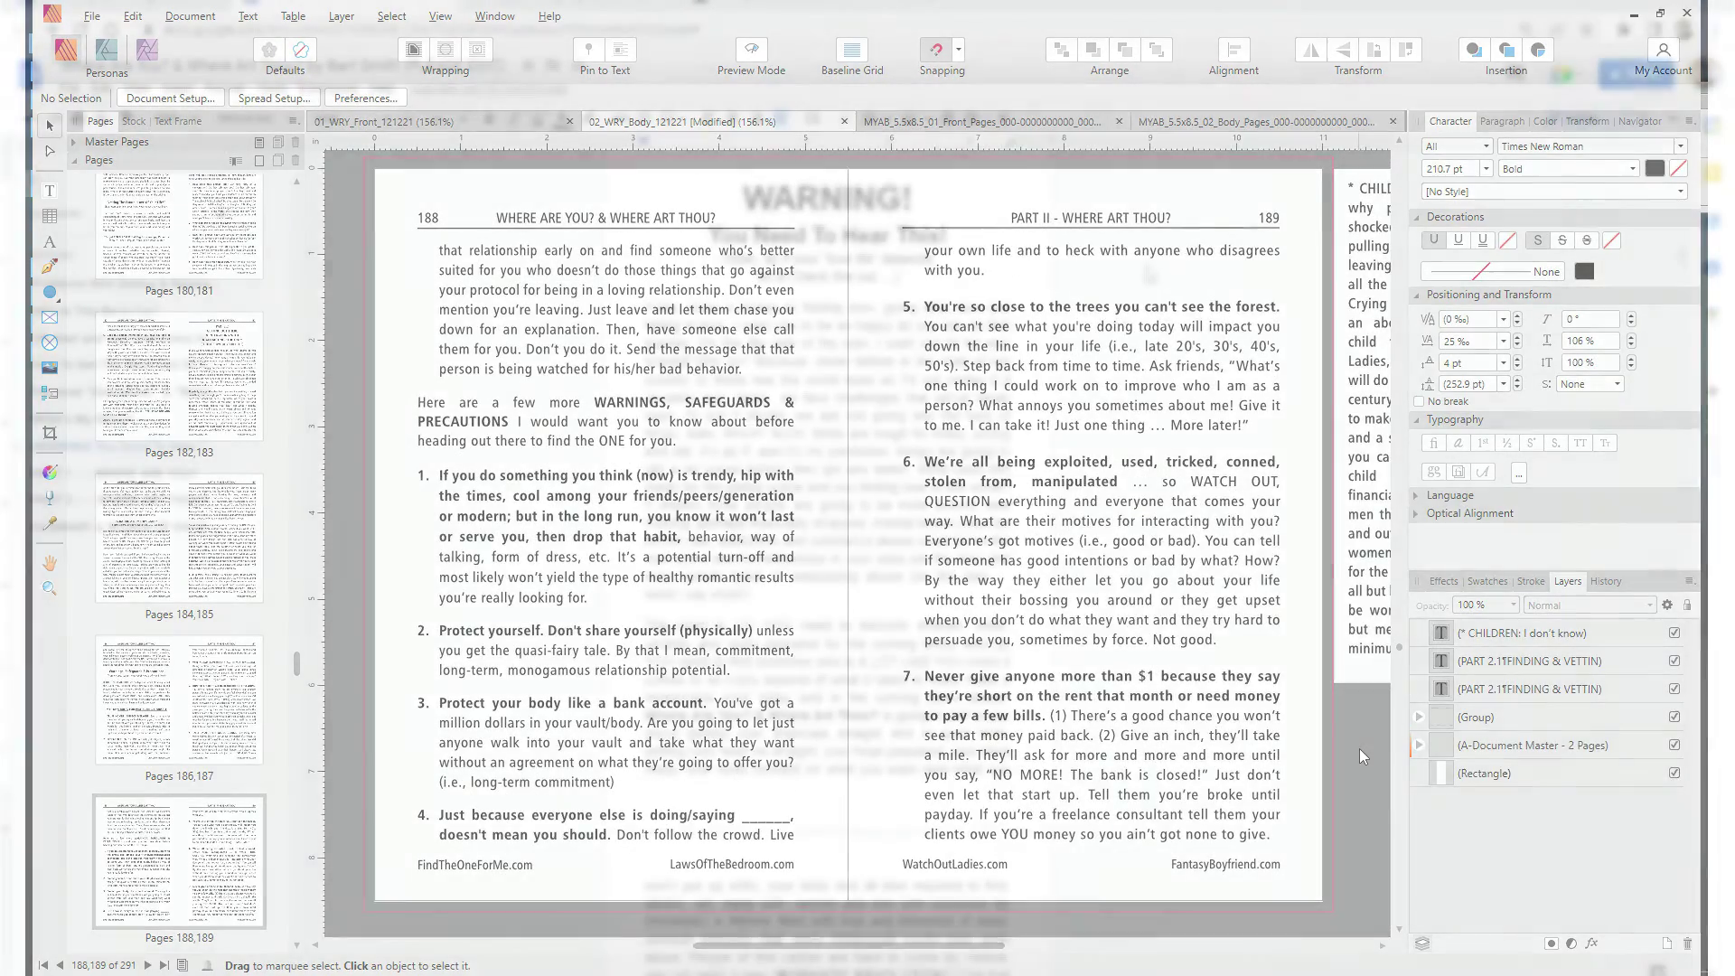
key(Page_Down)
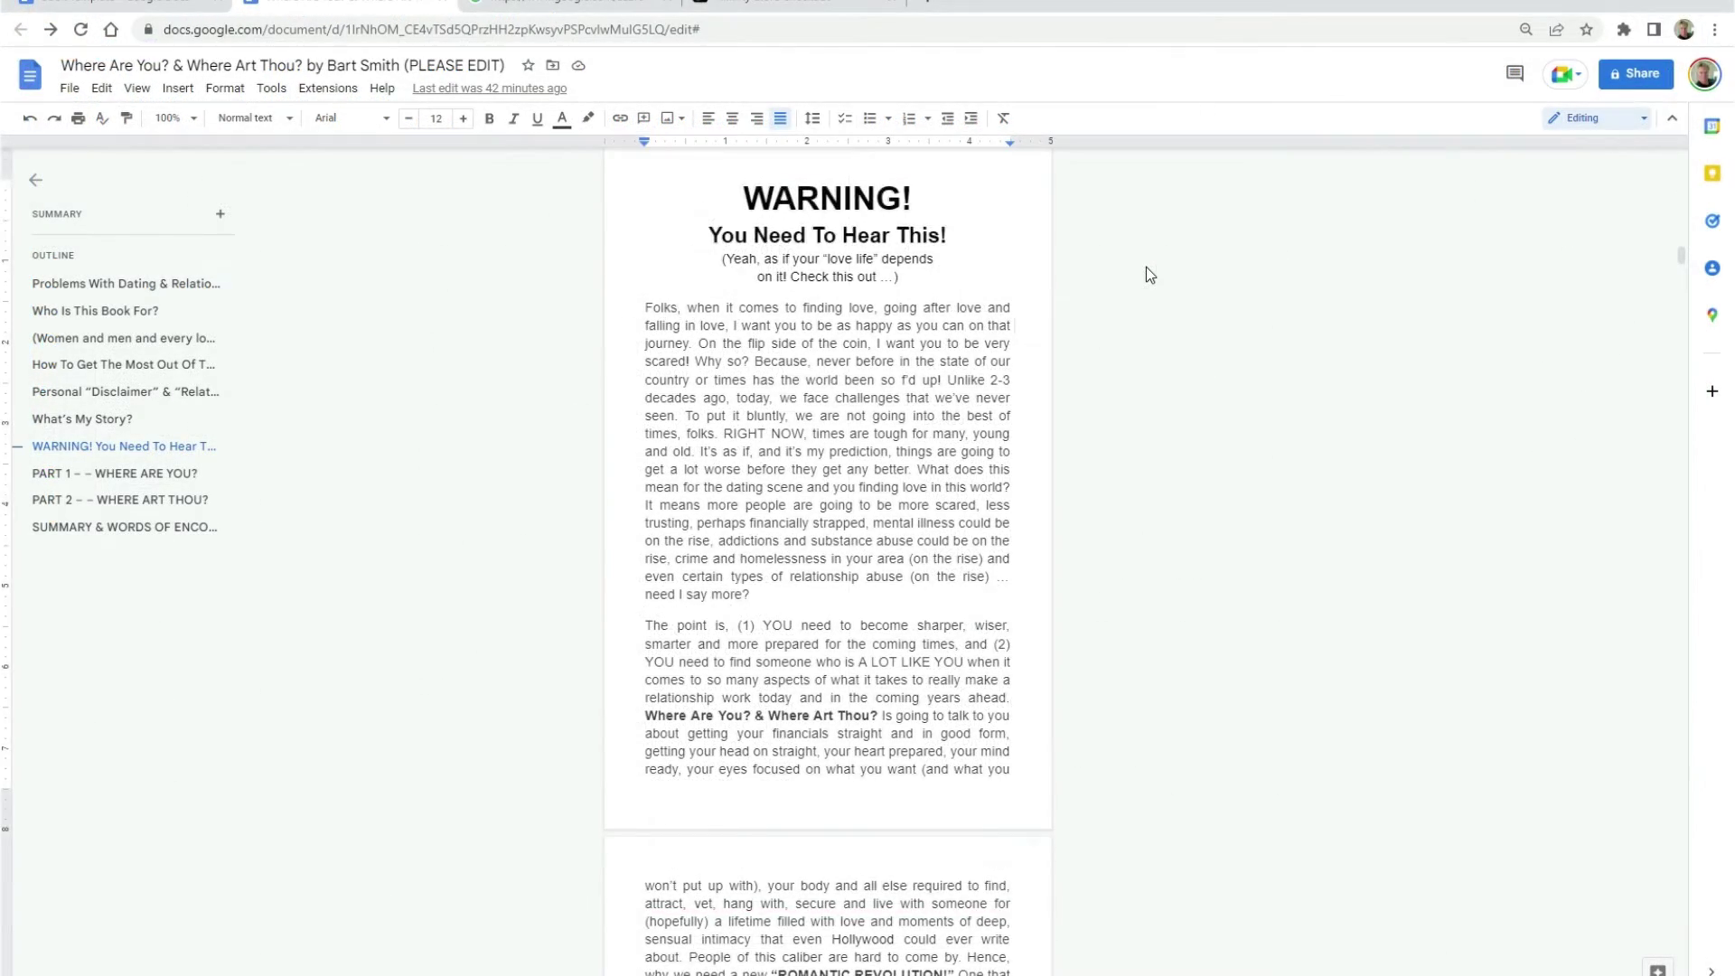
Switch to the Google Docs manuscript and look through its text from the WARNING! section into the Part 1 chapters
scroll(1146, 268, down, 8)
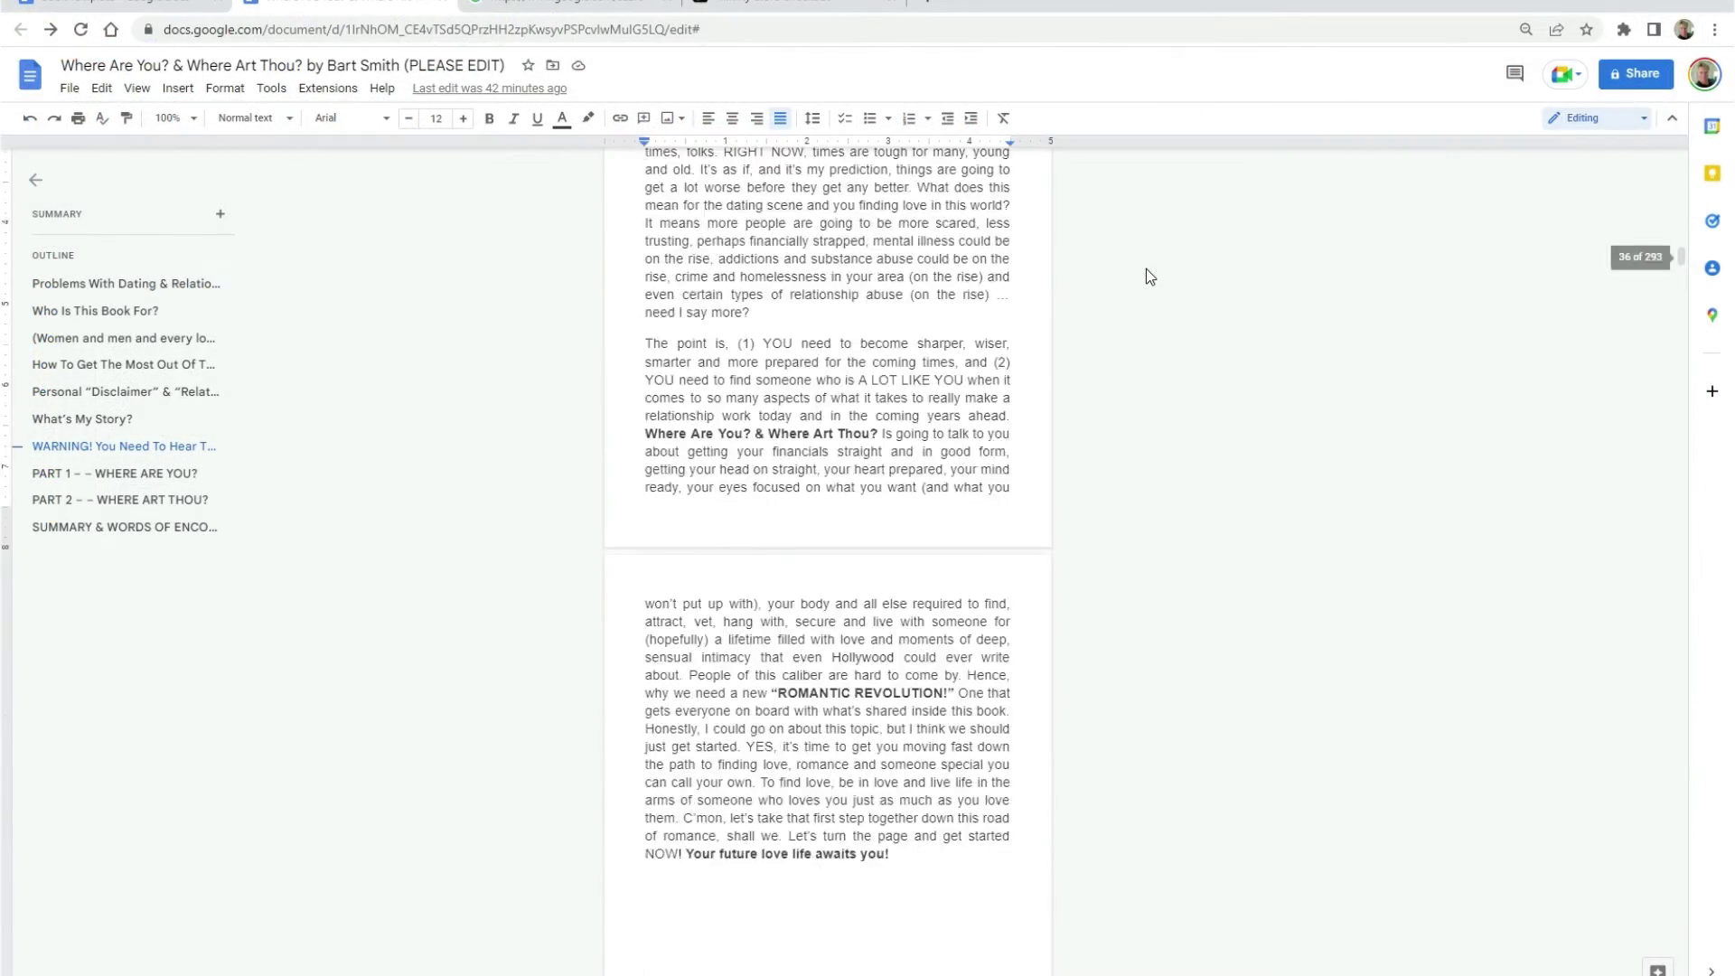
scroll(1146, 268, down, 5)
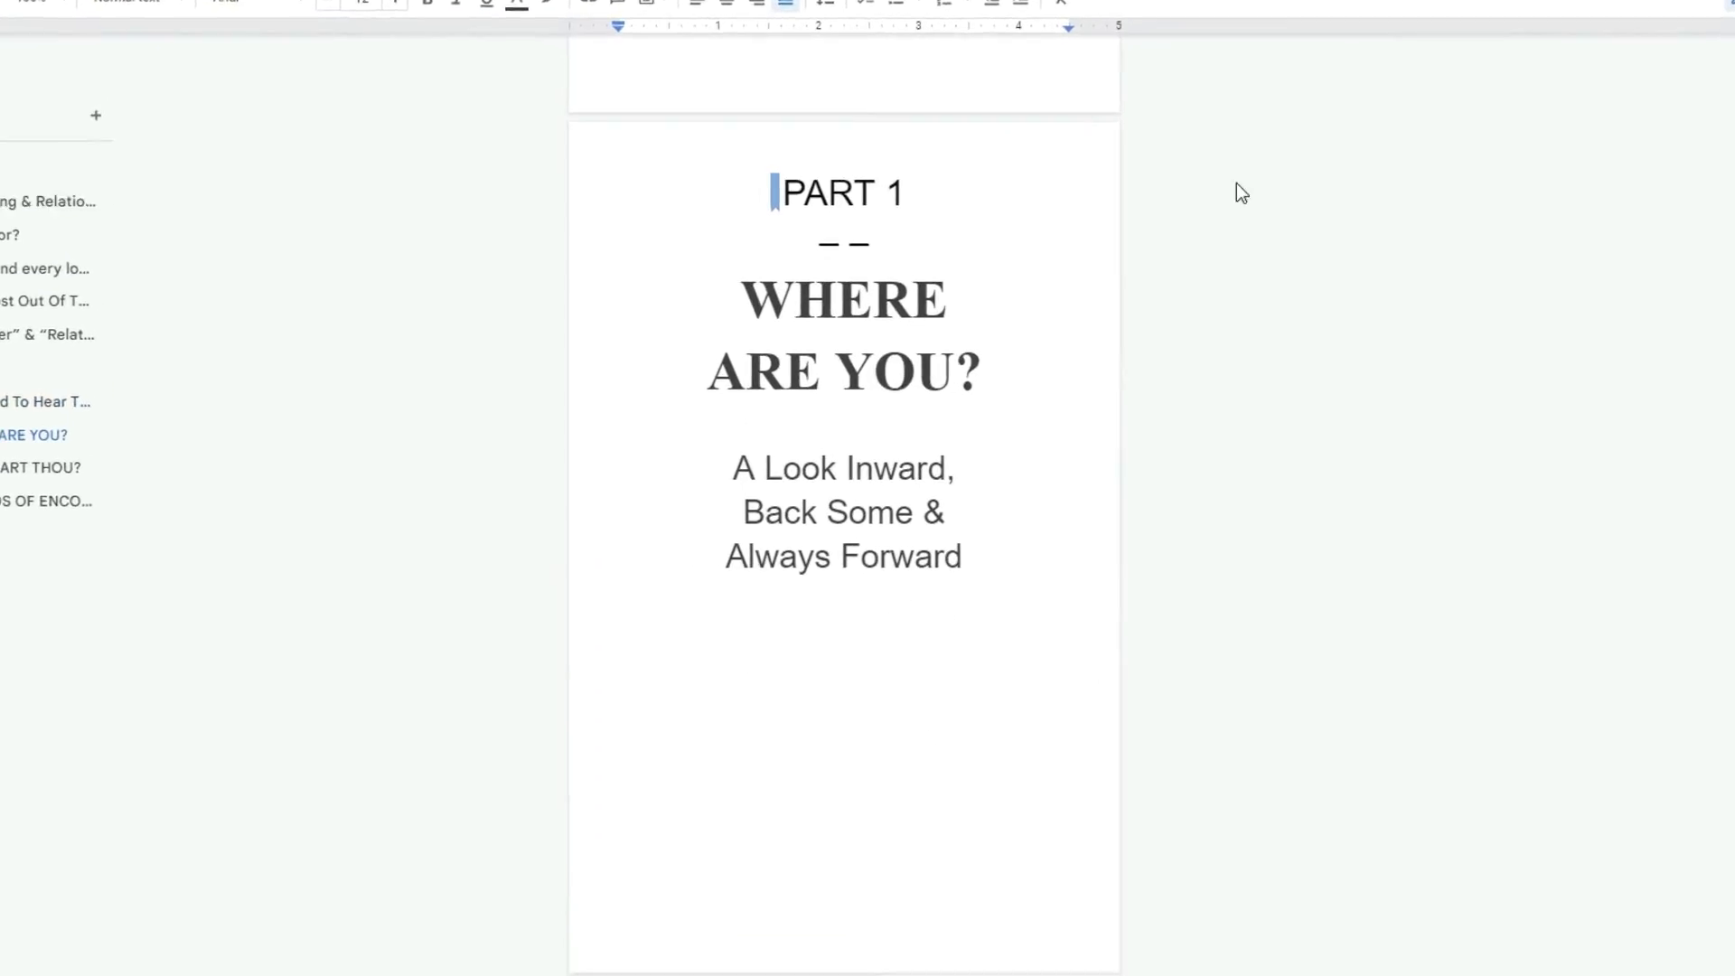
scroll(1302, 121, down, 10)
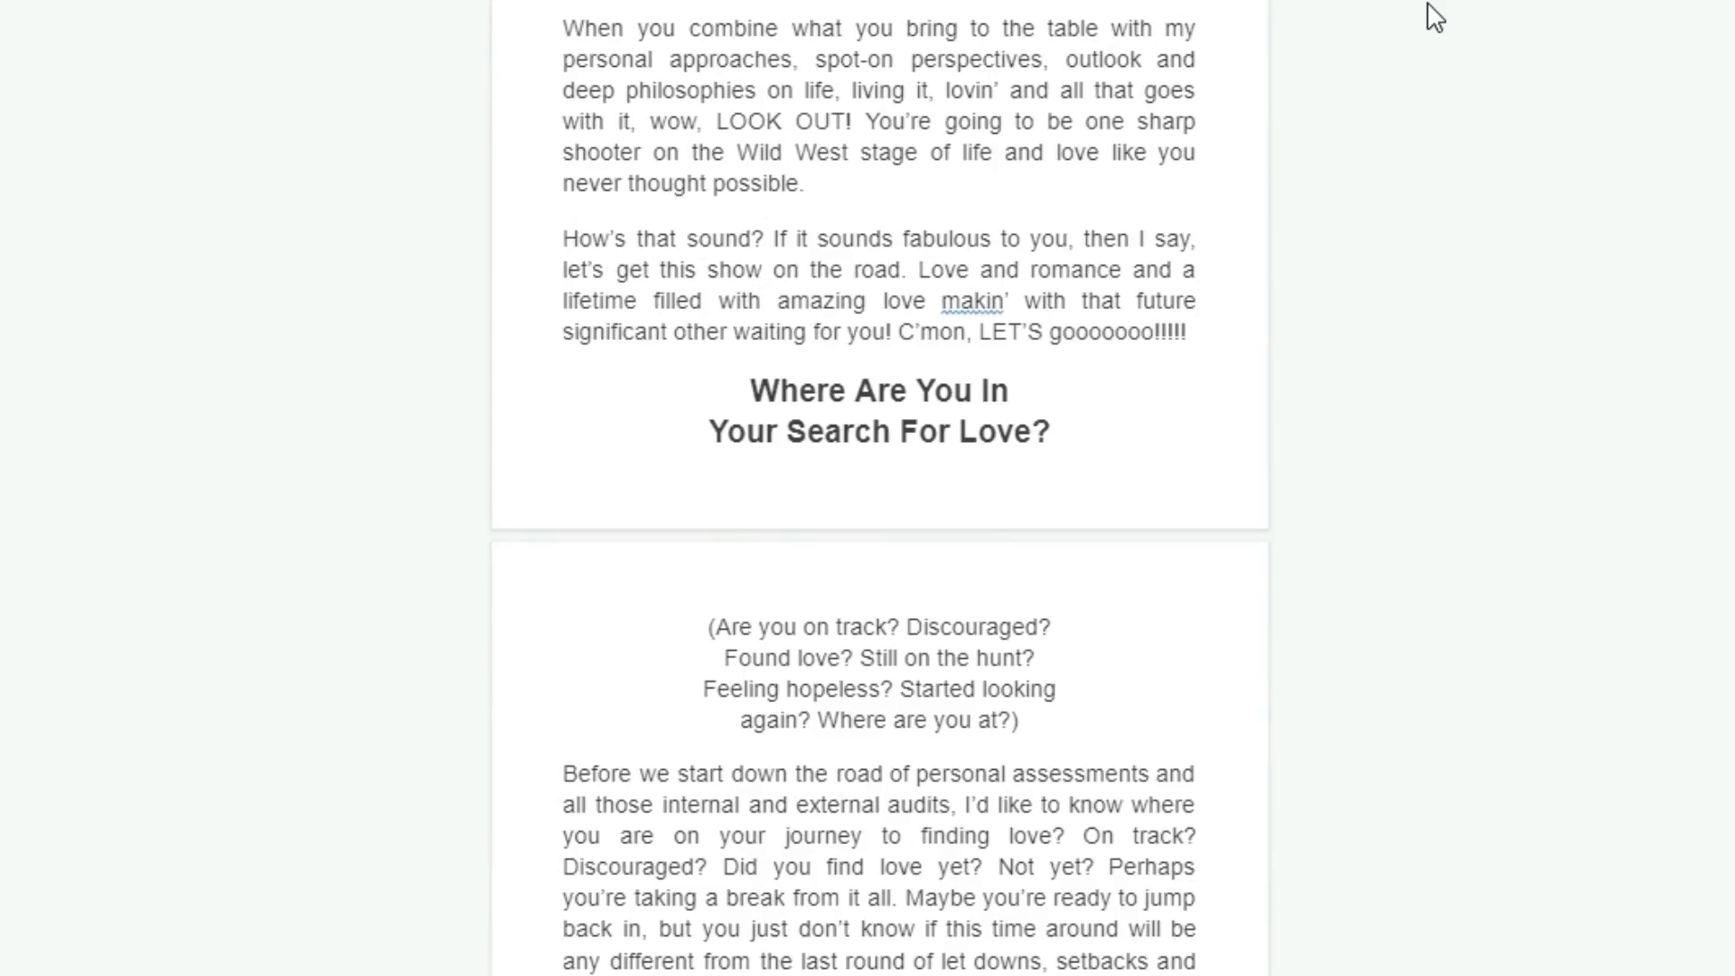
scroll(1435, 16, down, 10)
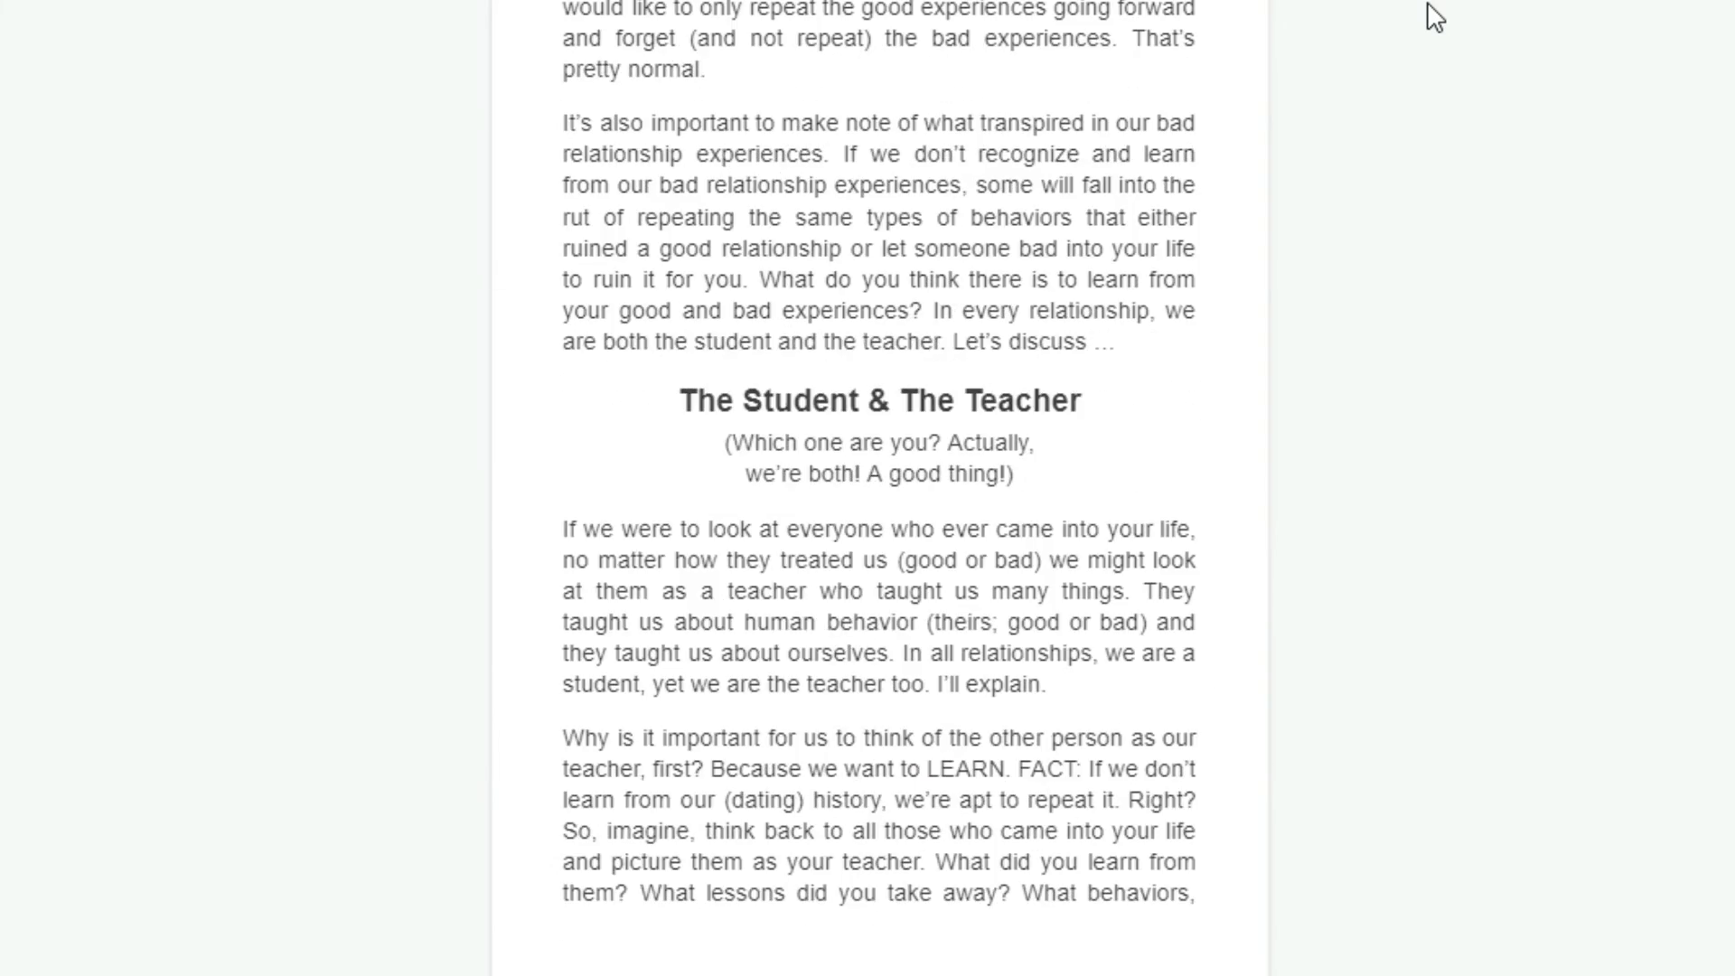
scroll(1435, 16, down, 20)
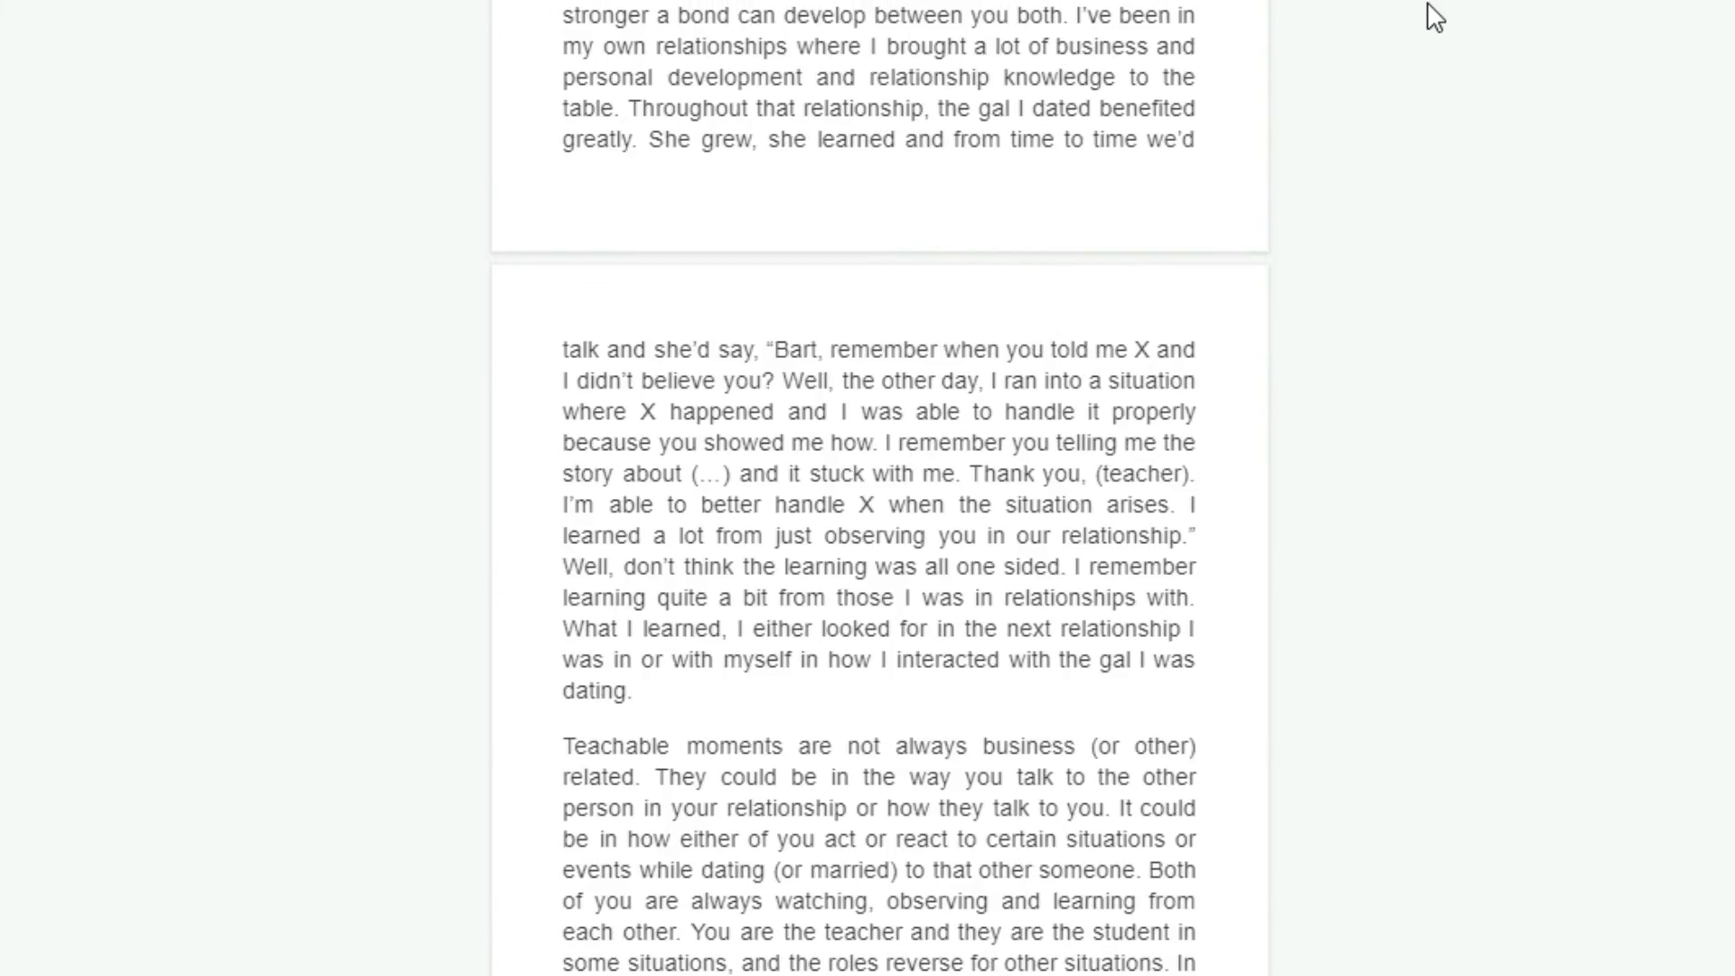
scroll(1435, 17, down, 20)
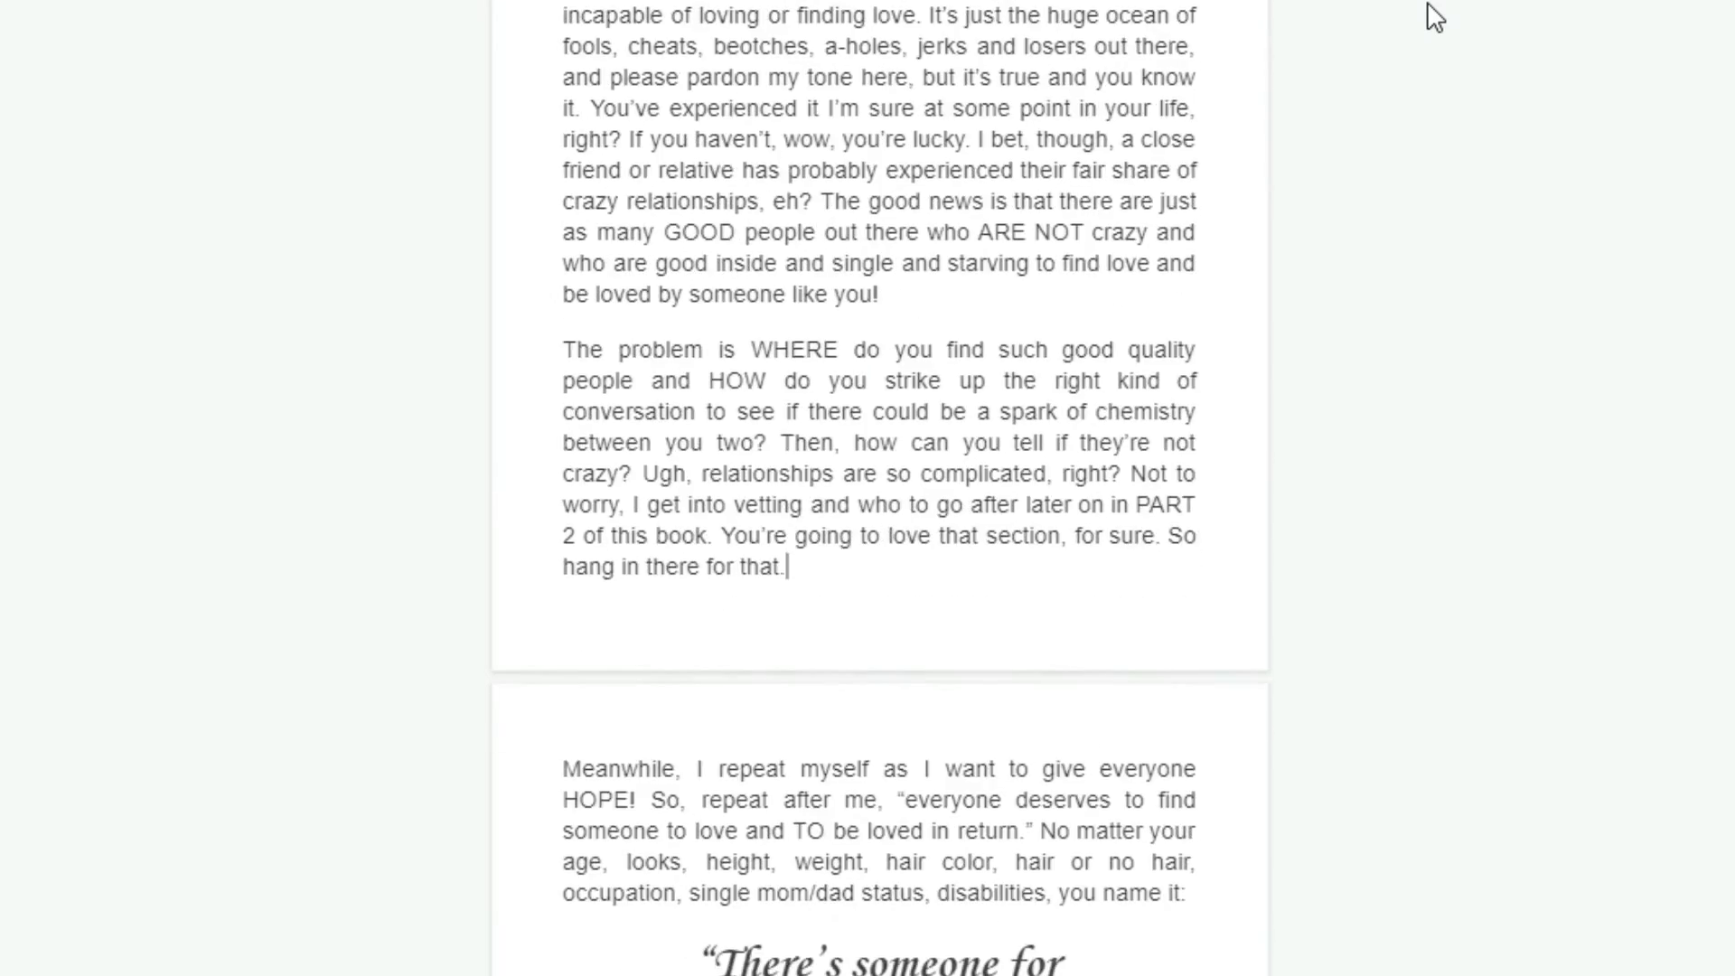
scroll(1435, 17, down, 10)
scroll(1434, 16, down, 10)
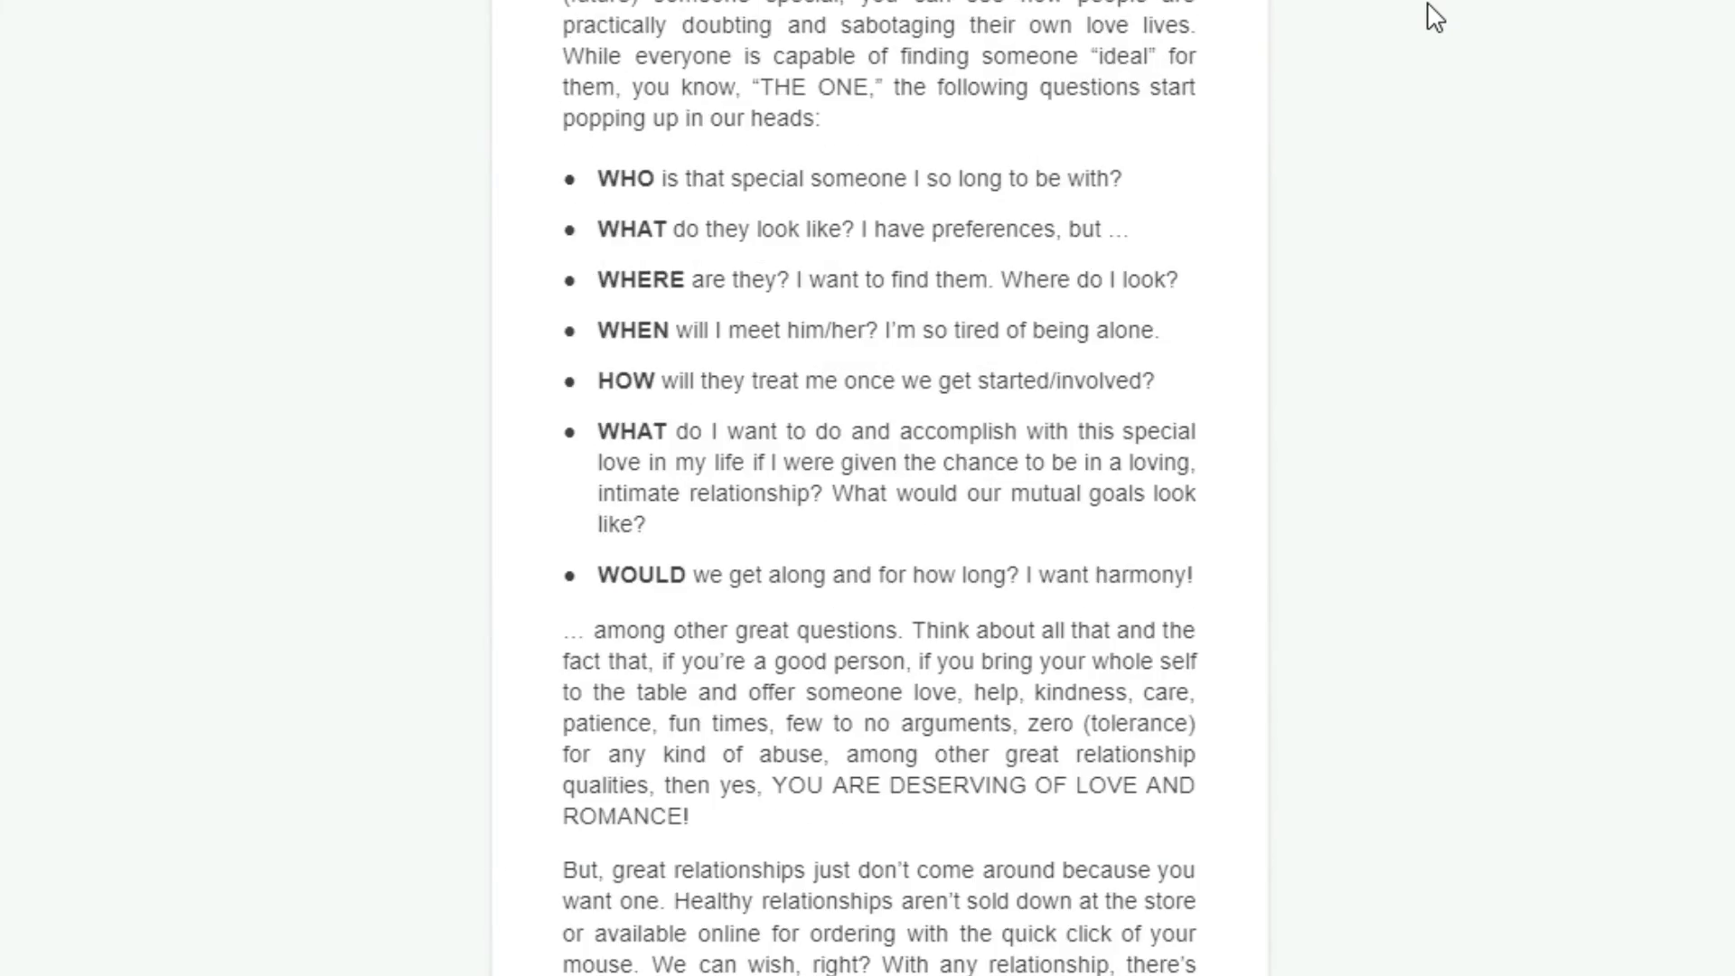
scroll(1435, 16, down, 20)
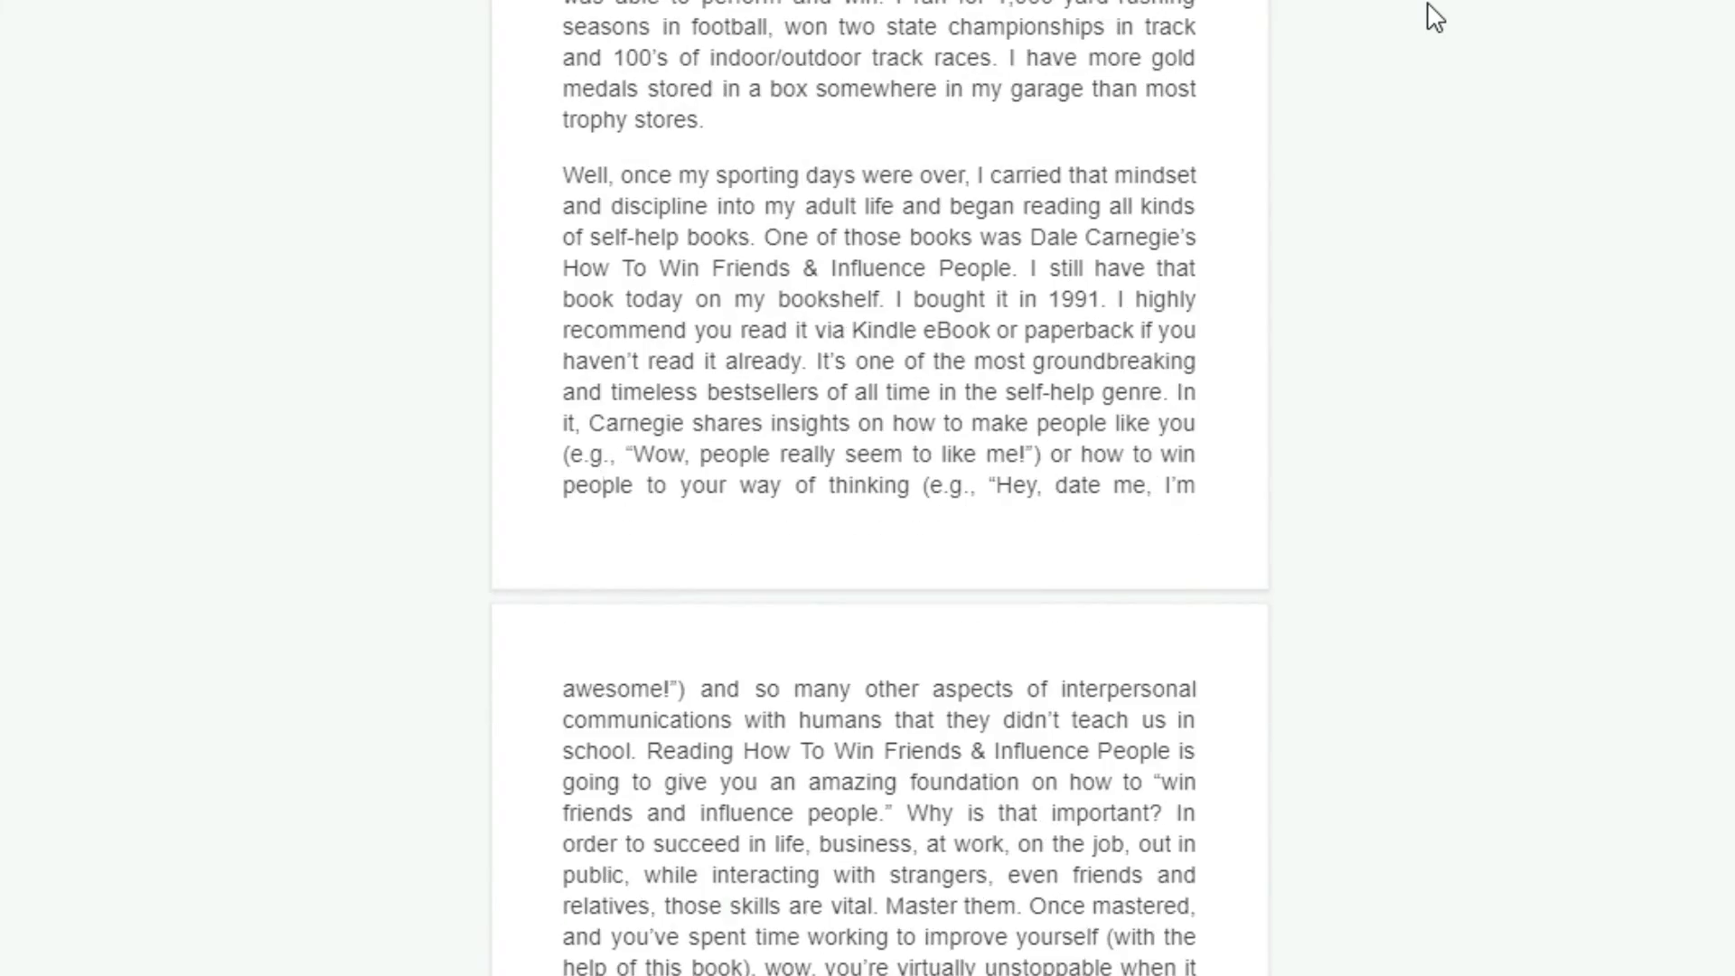
scroll(1435, 16, down, 15)
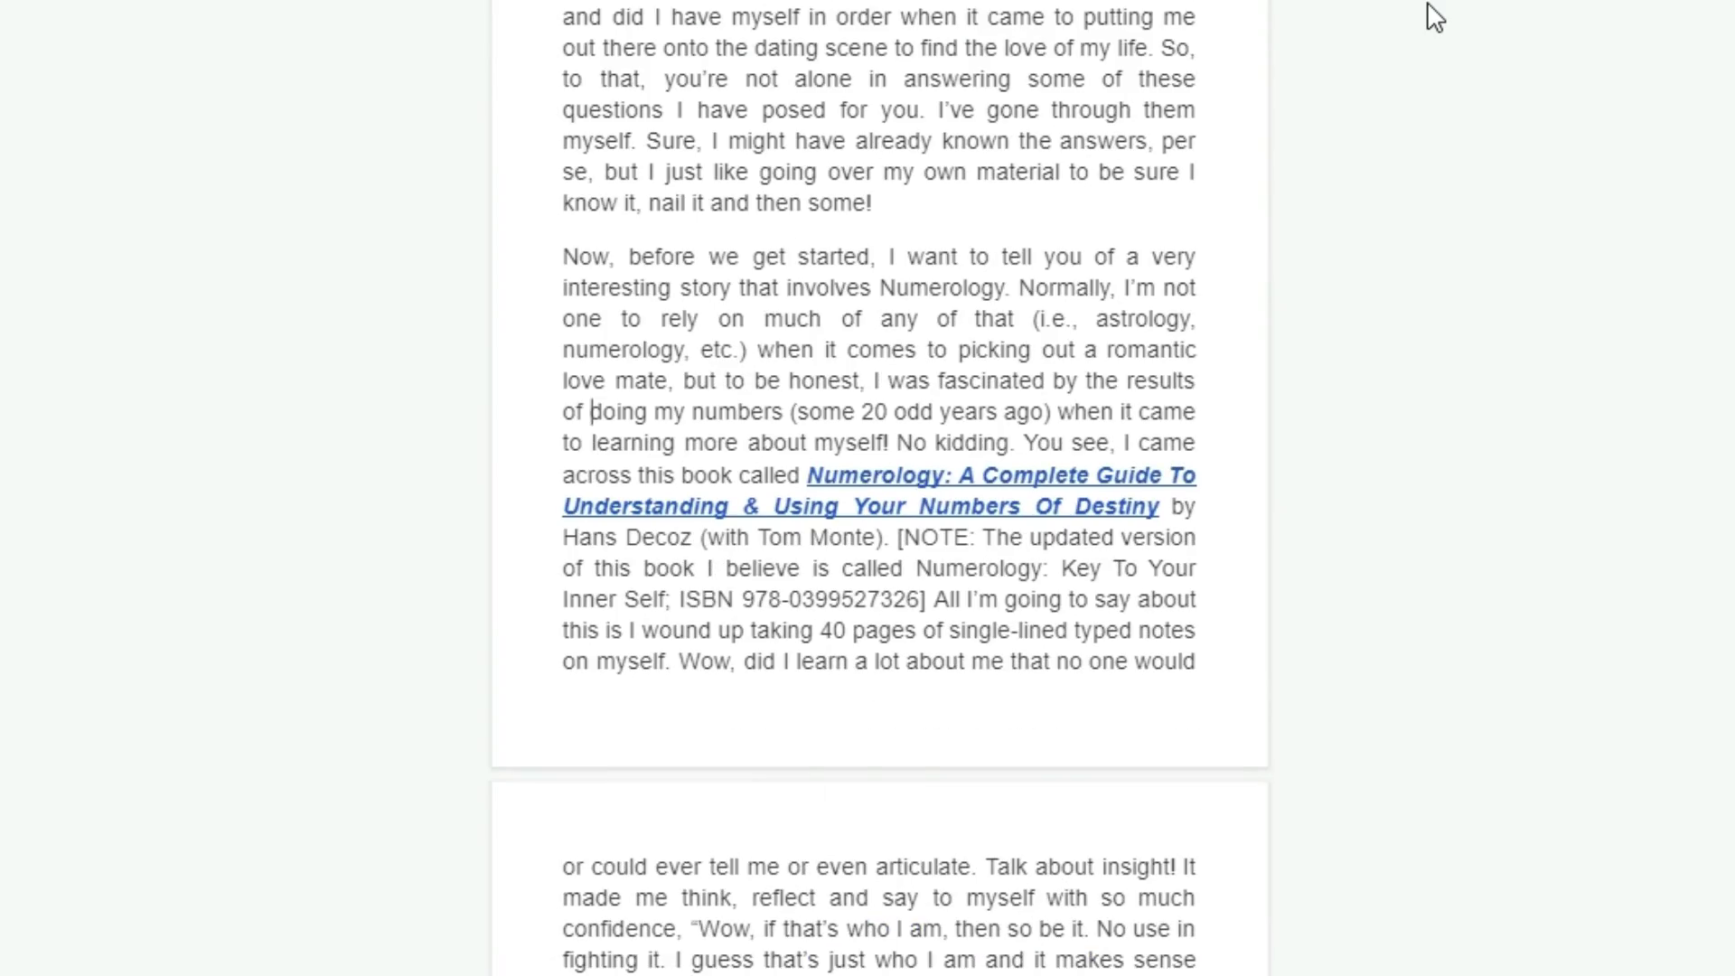
scroll(1435, 16, up, 2)
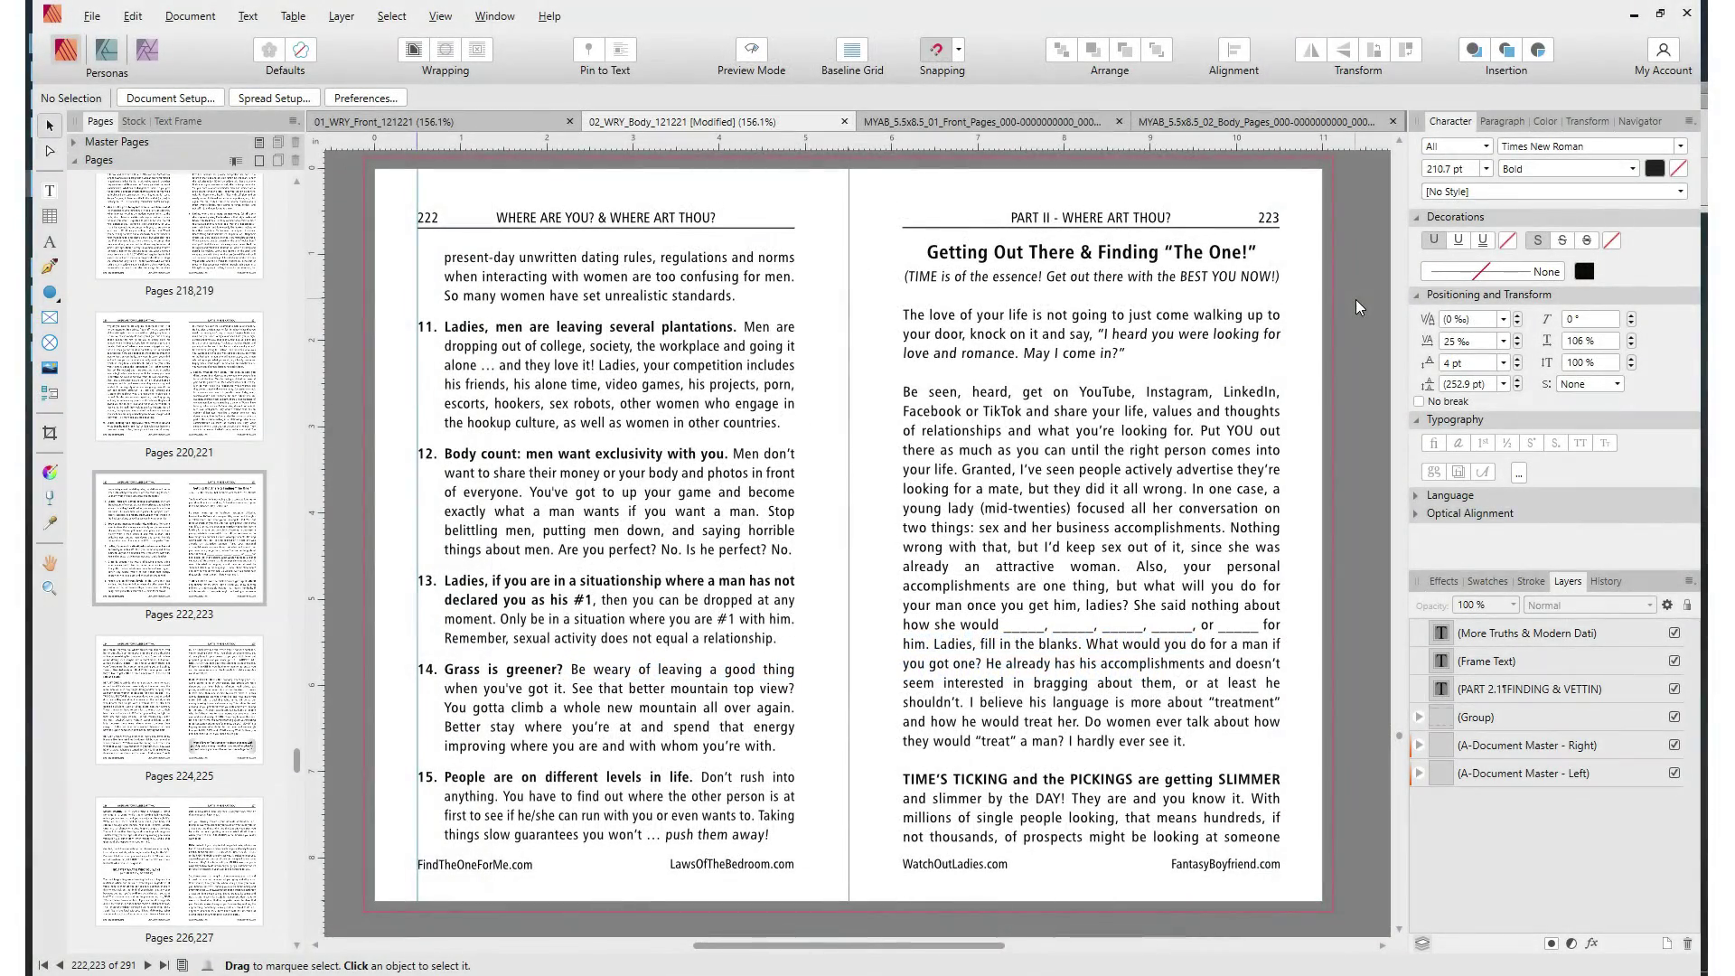
Examine the Part 2 spreads from page 222 to 231, including the "Getting Out There" section, the shaded quote and the dating rules
scroll(1355, 299, down, 5)
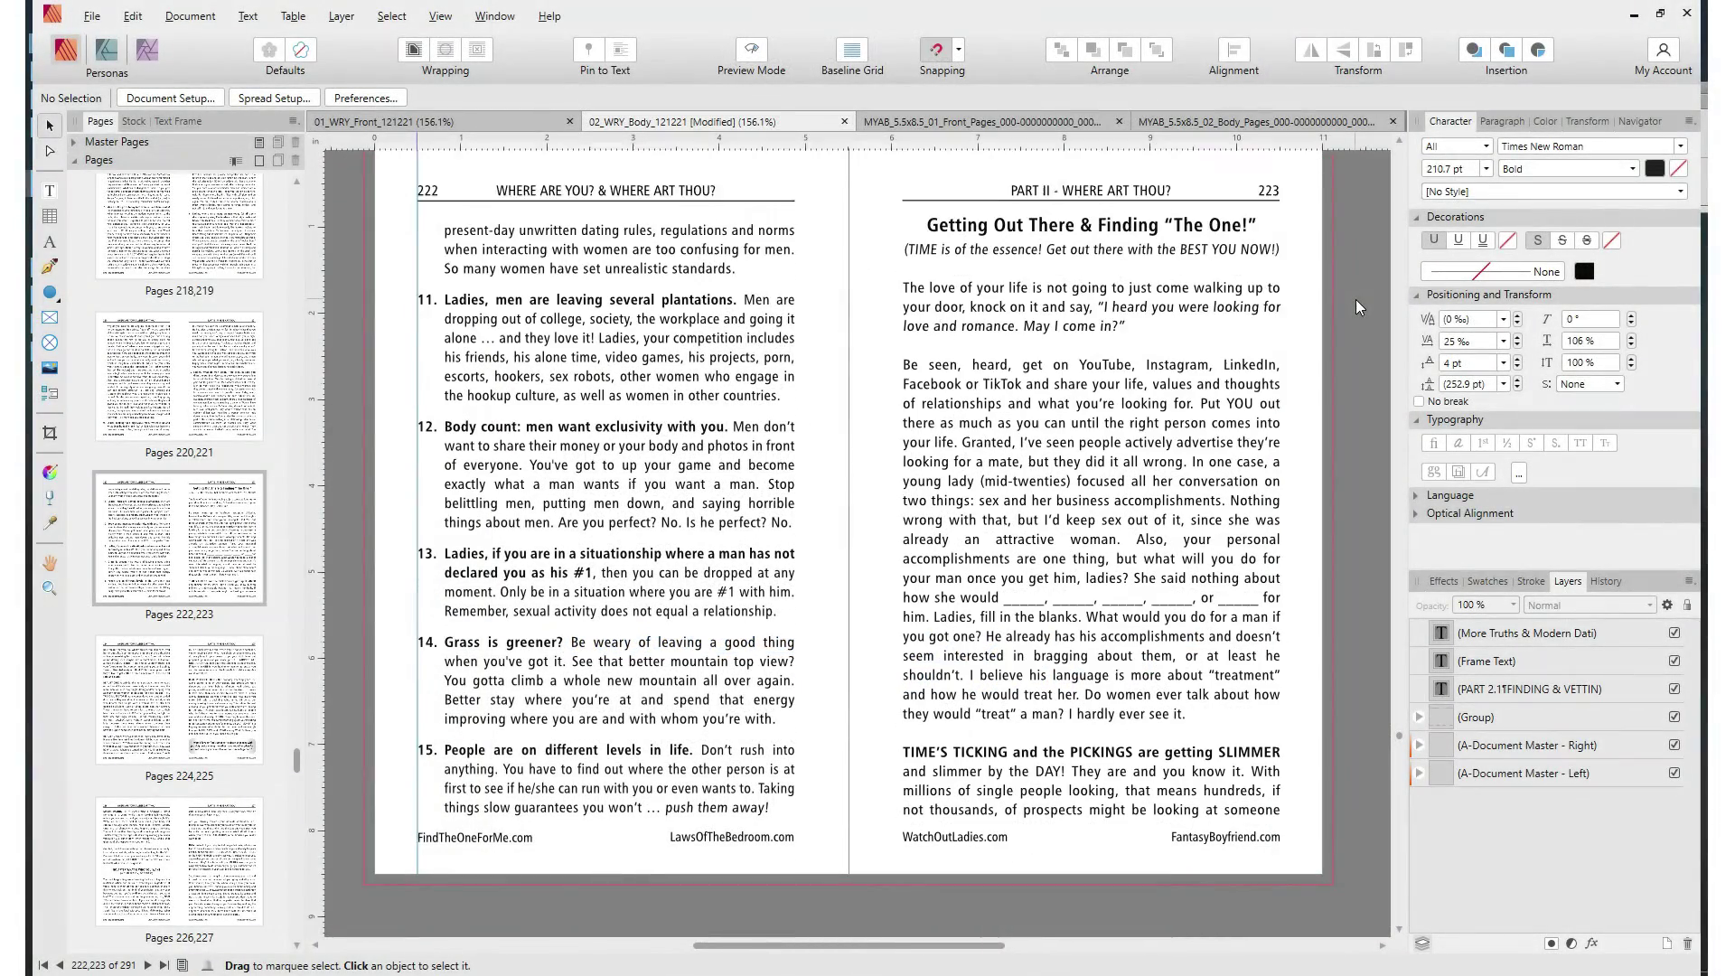
scroll(1355, 300, down, 6)
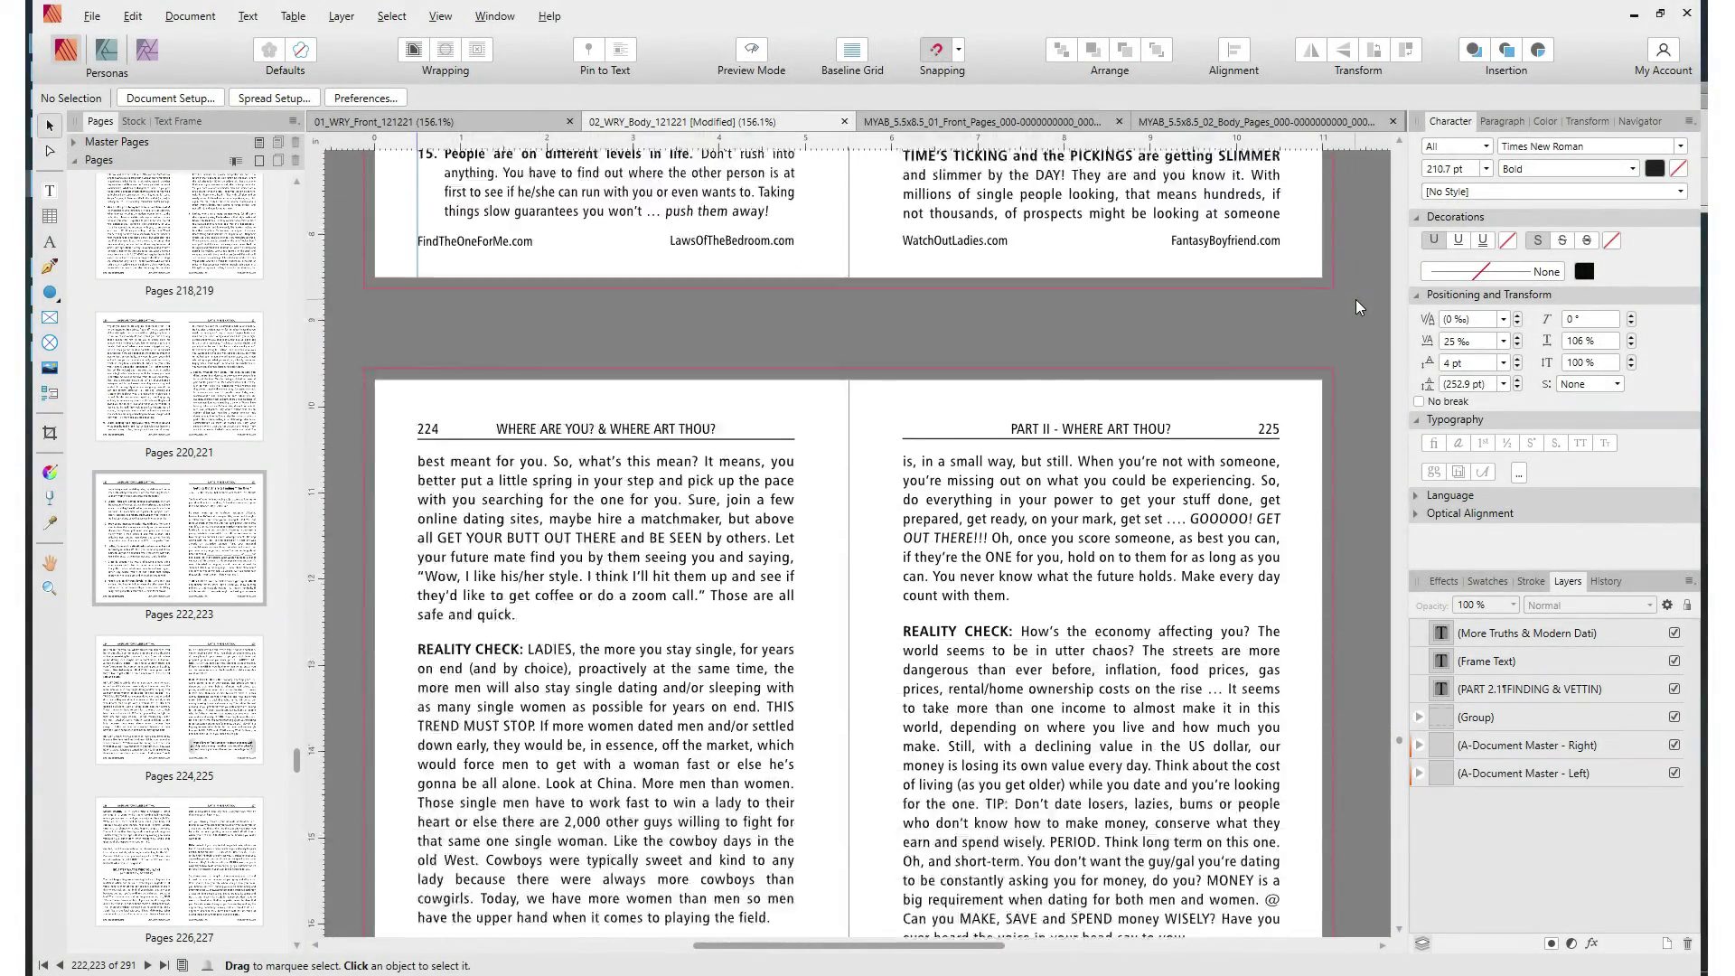
scroll(1355, 300, down, 6)
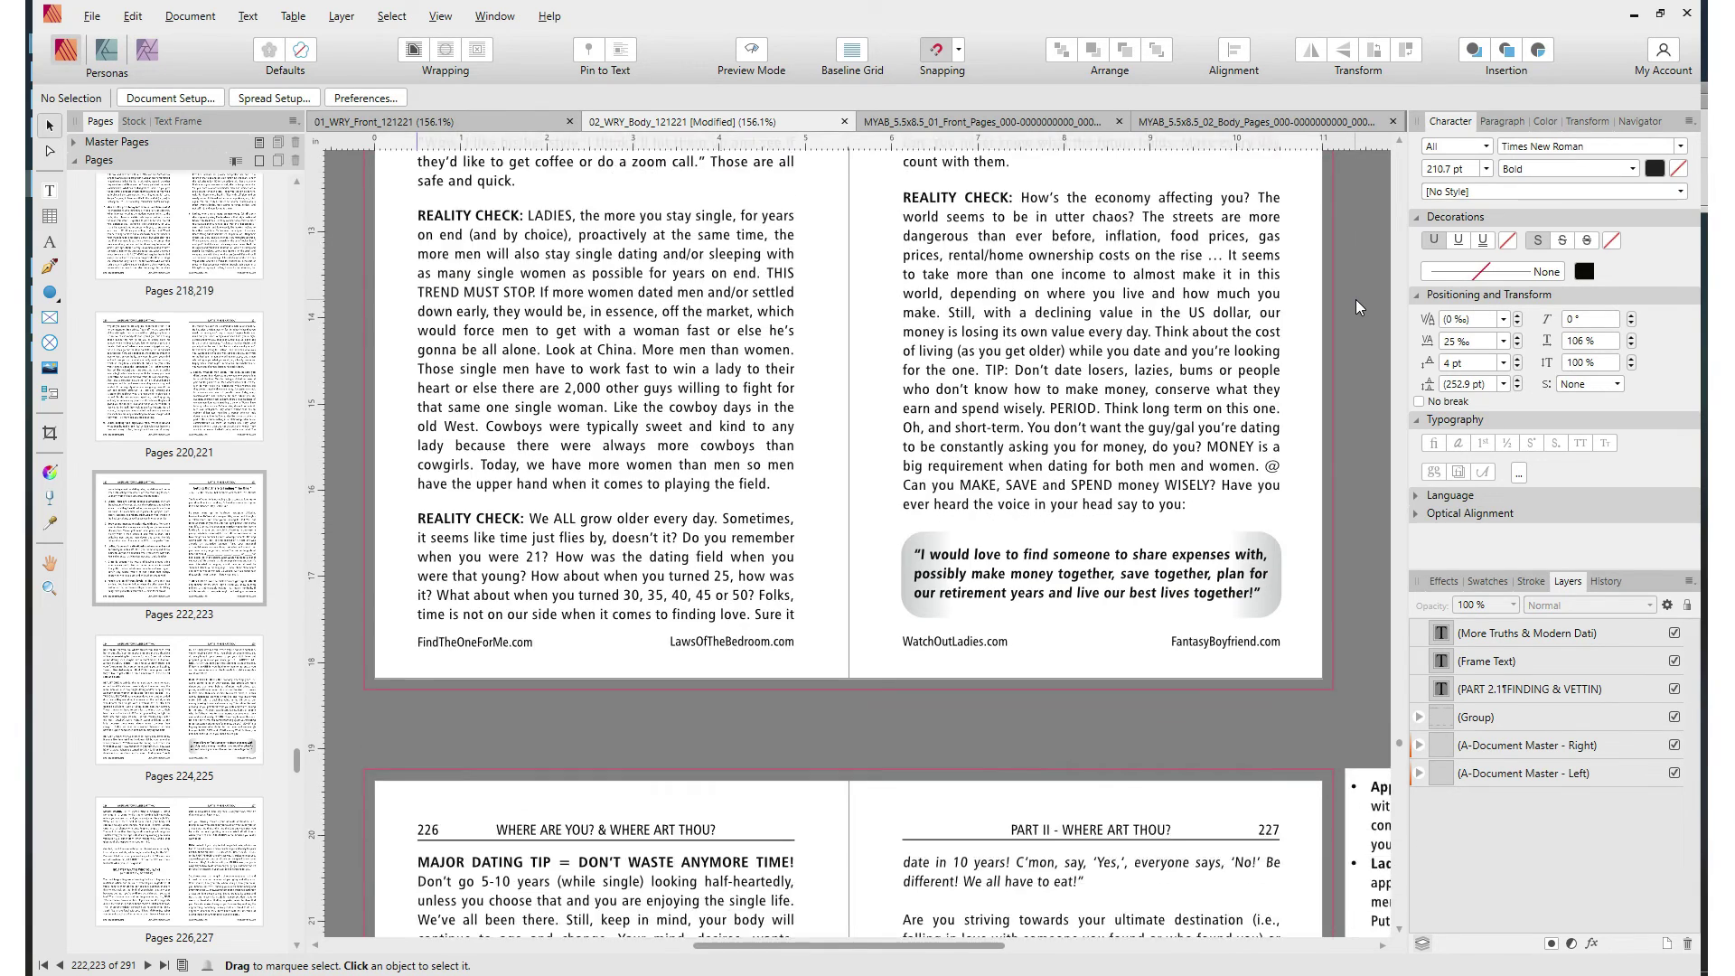
scroll(1355, 300, down, 3)
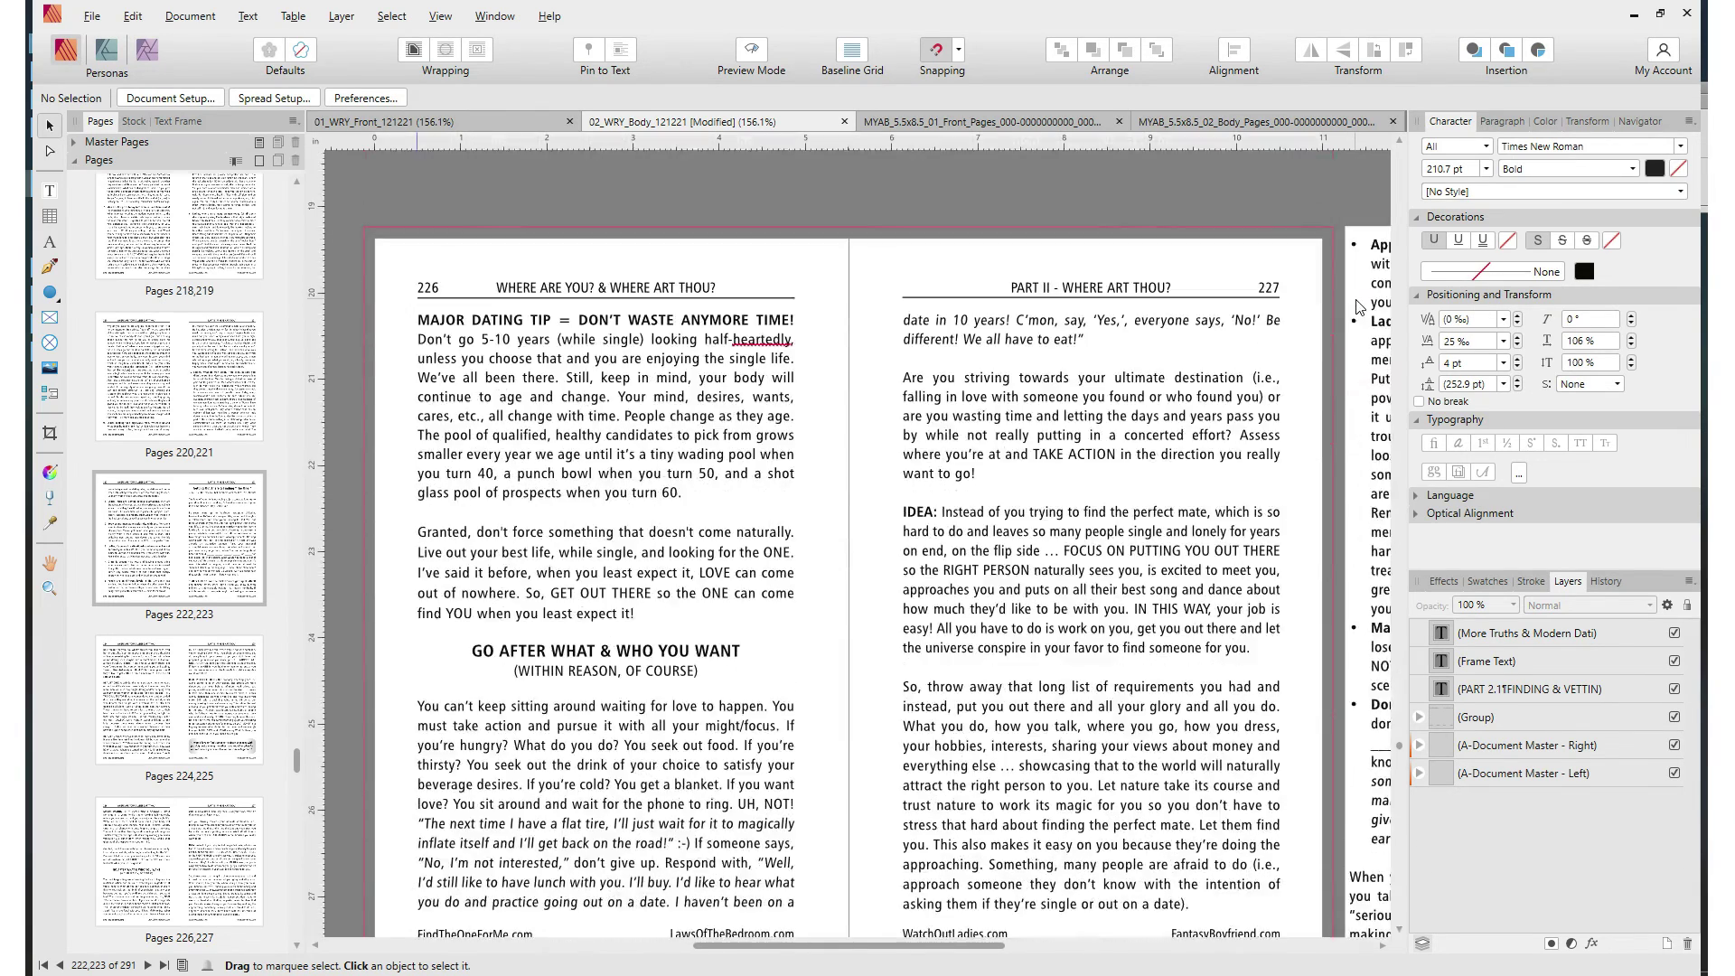
scroll(1358, 307, up, 1)
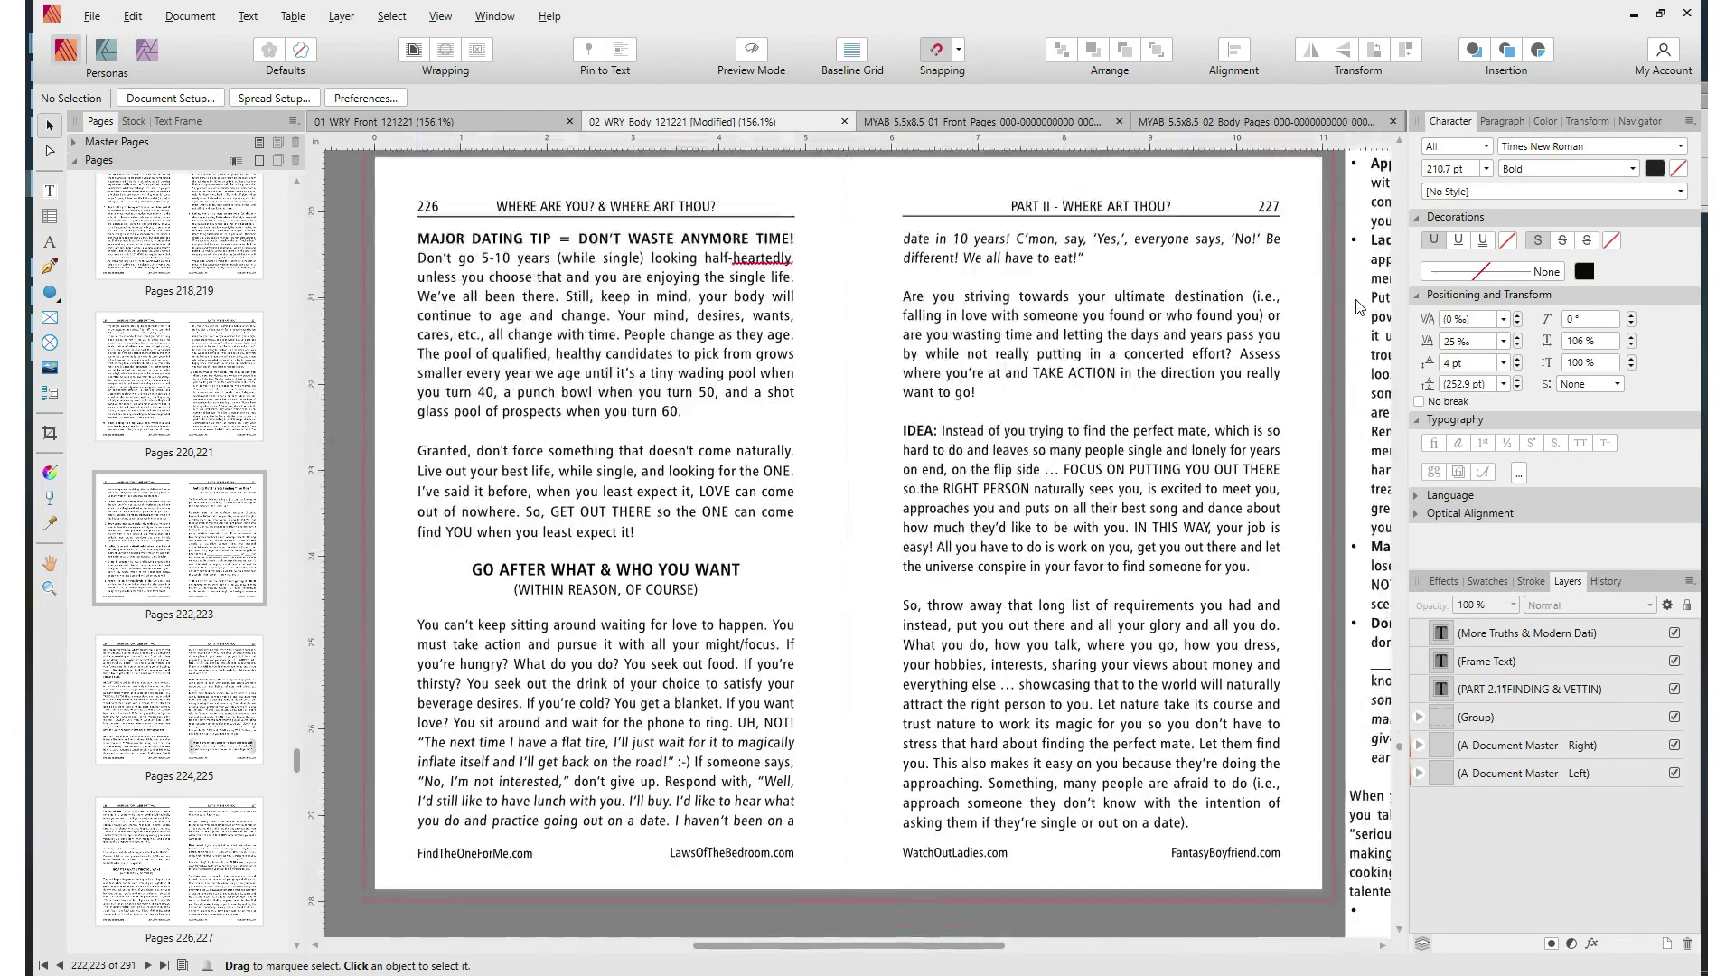
scroll(1358, 307, down, 6)
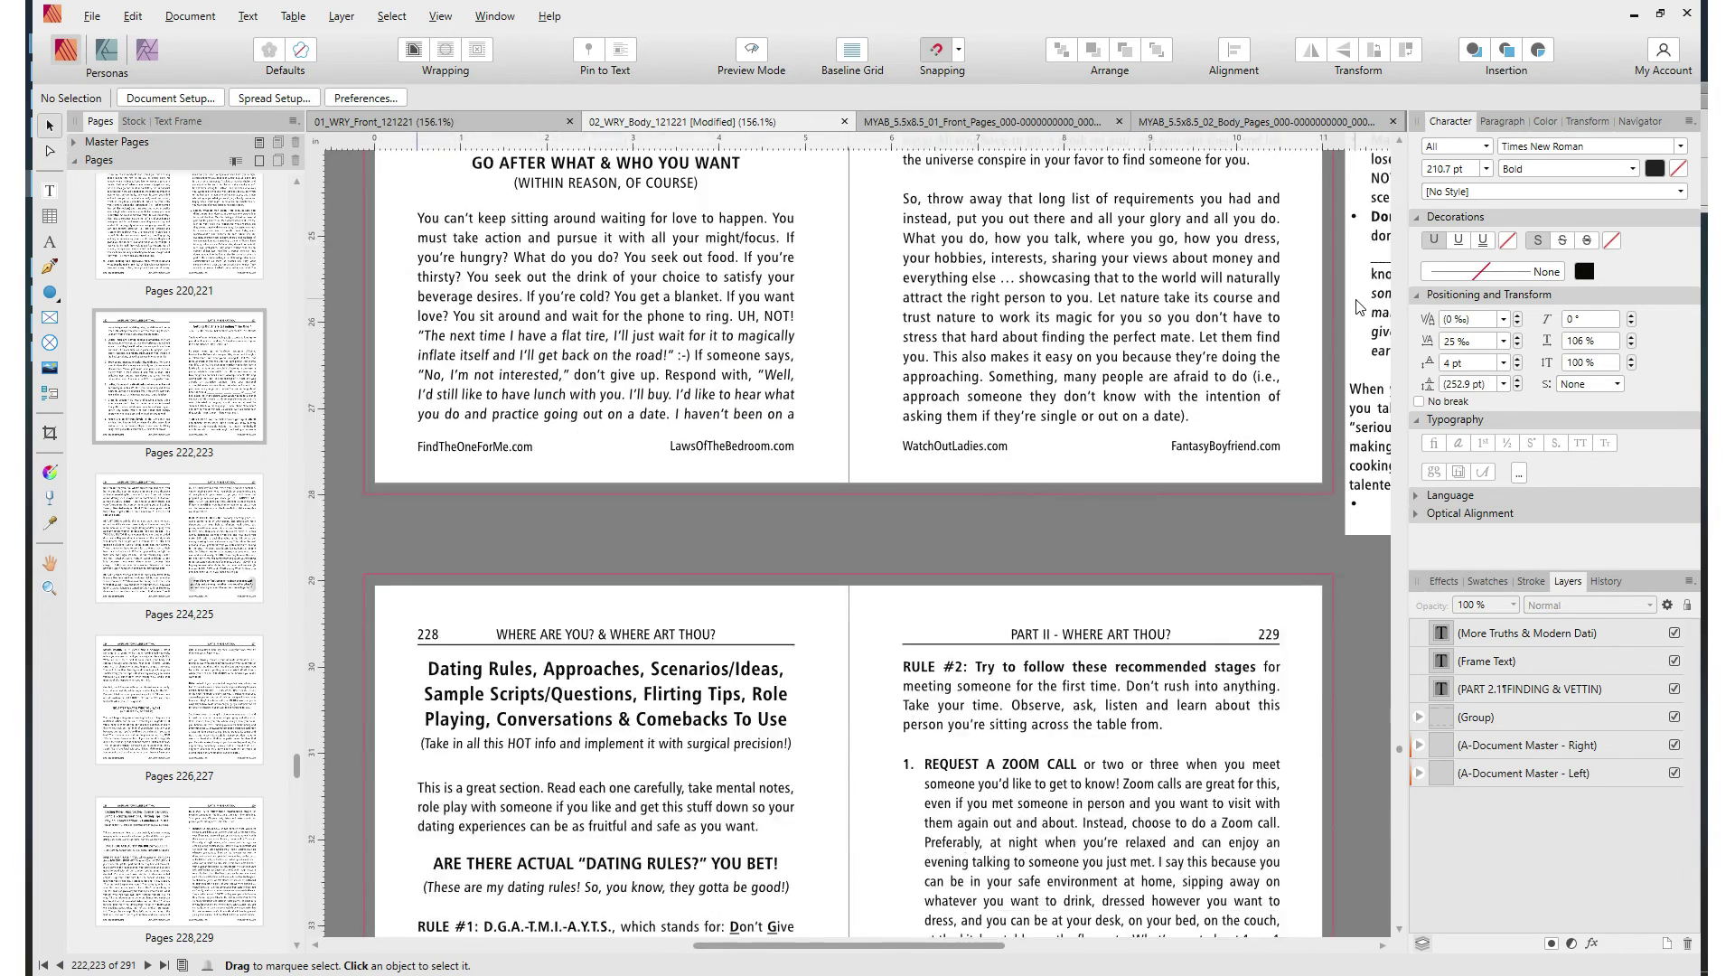
scroll(1358, 307, down, 3)
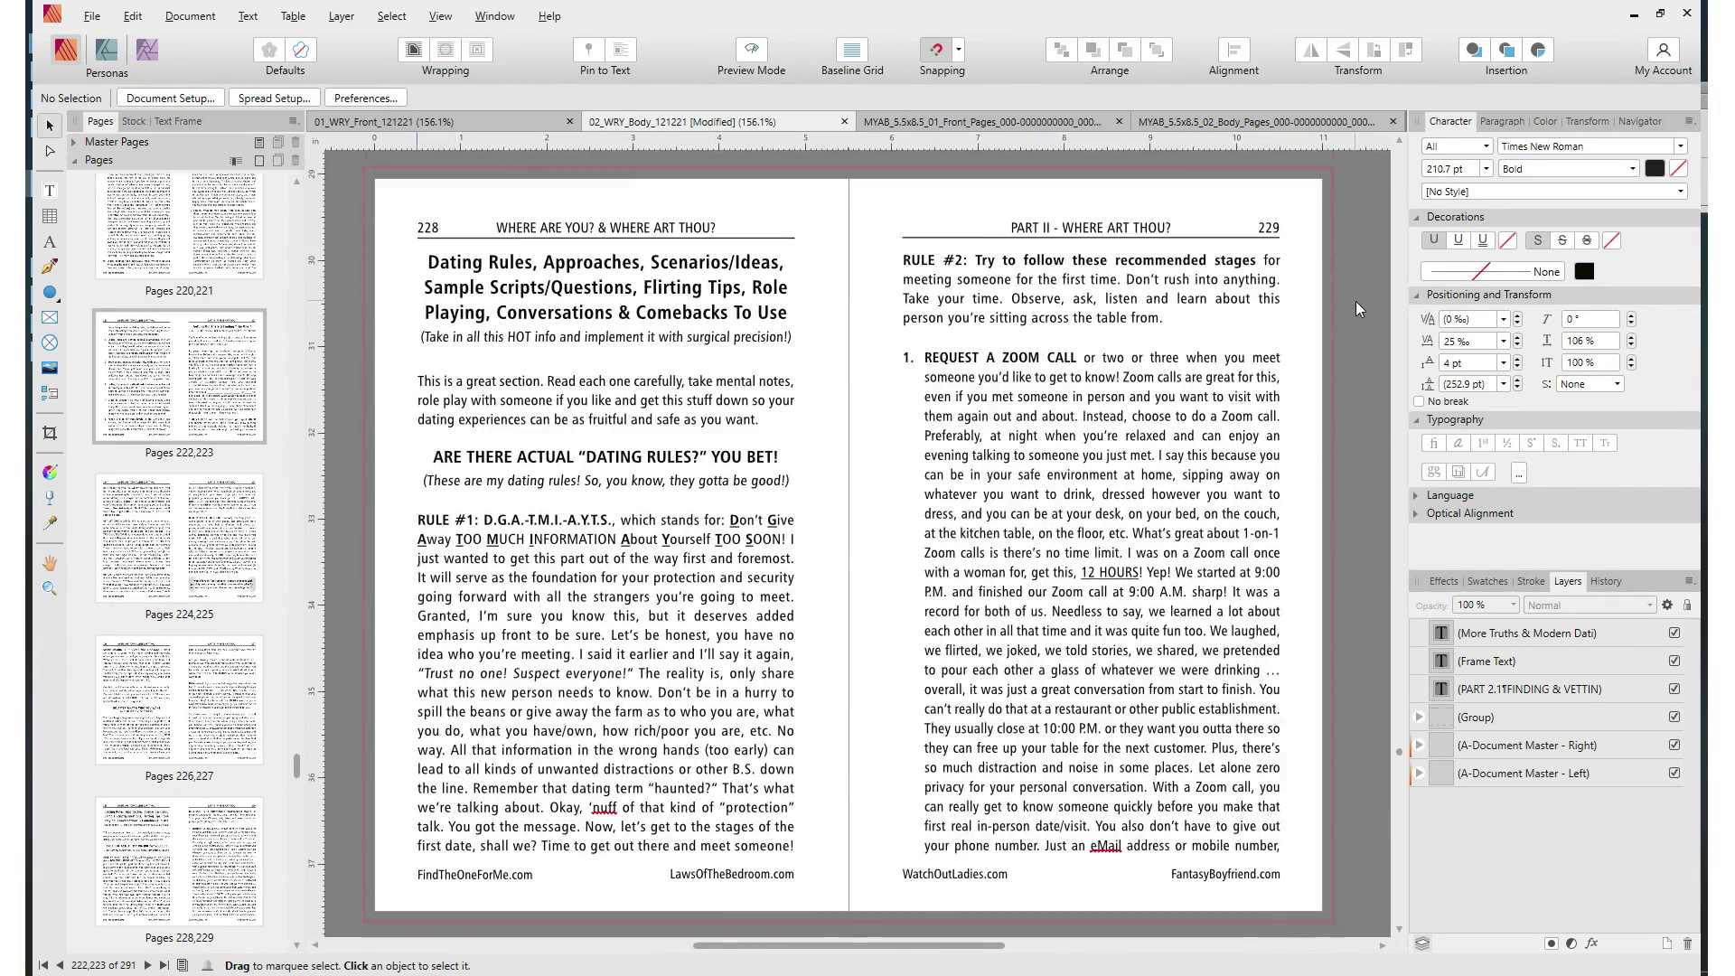
scroll(1357, 308, down, 6)
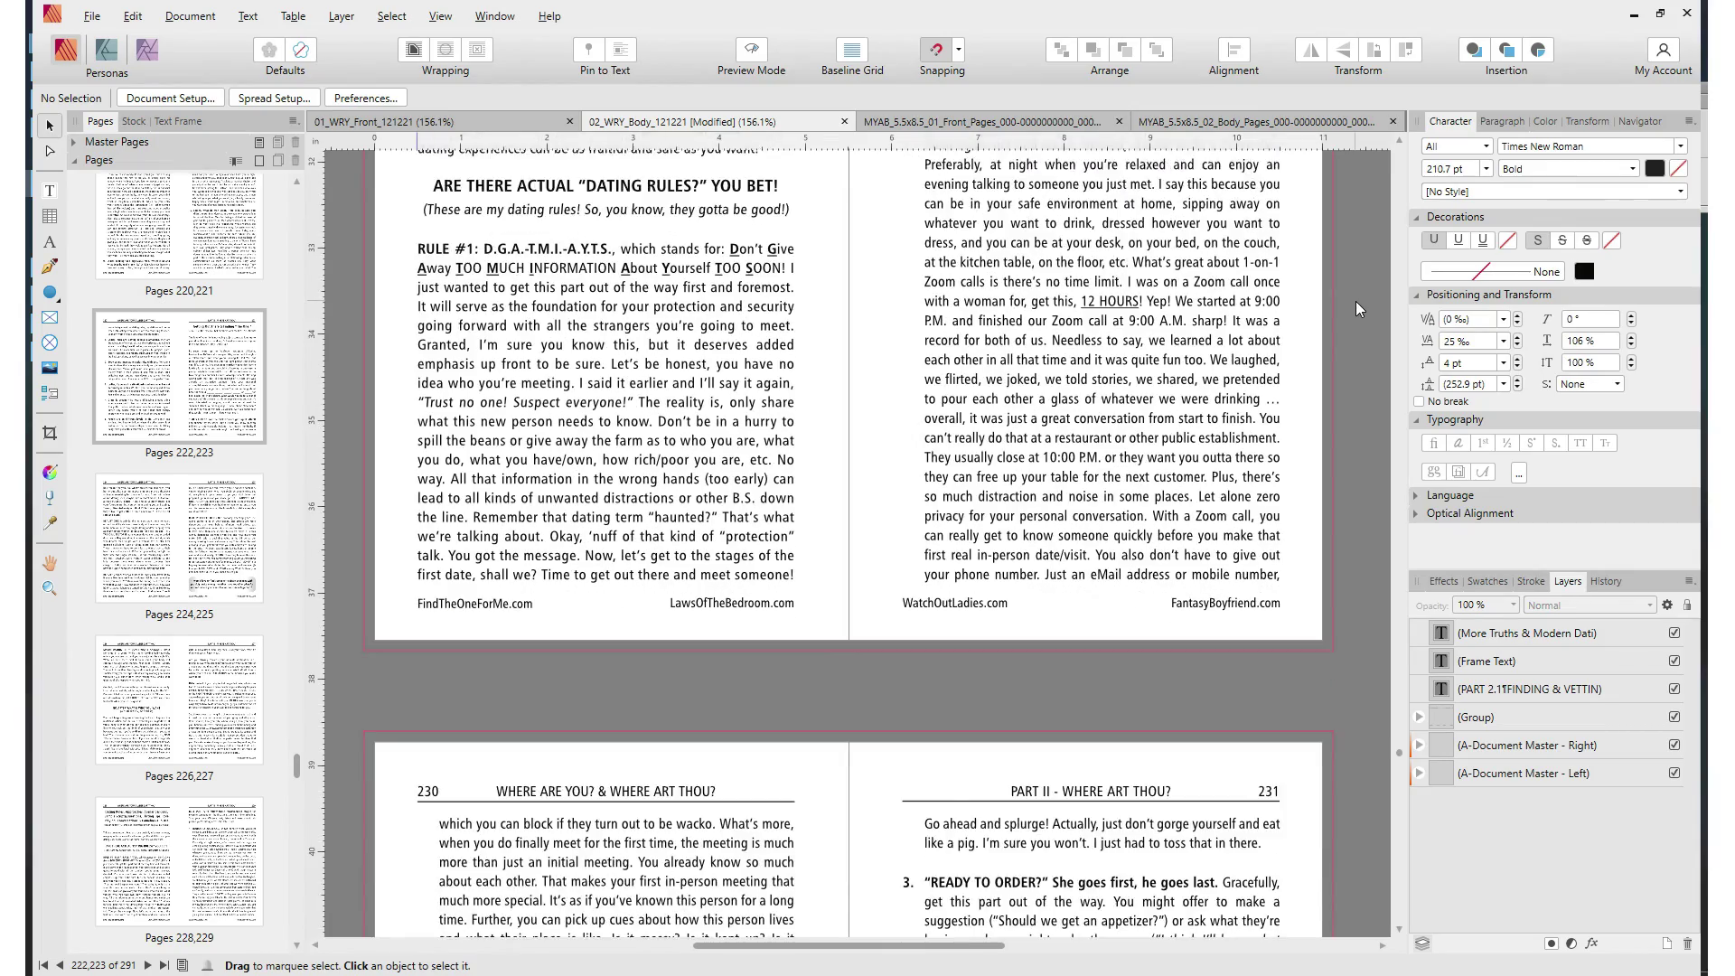
scroll(1355, 302, down, 3)
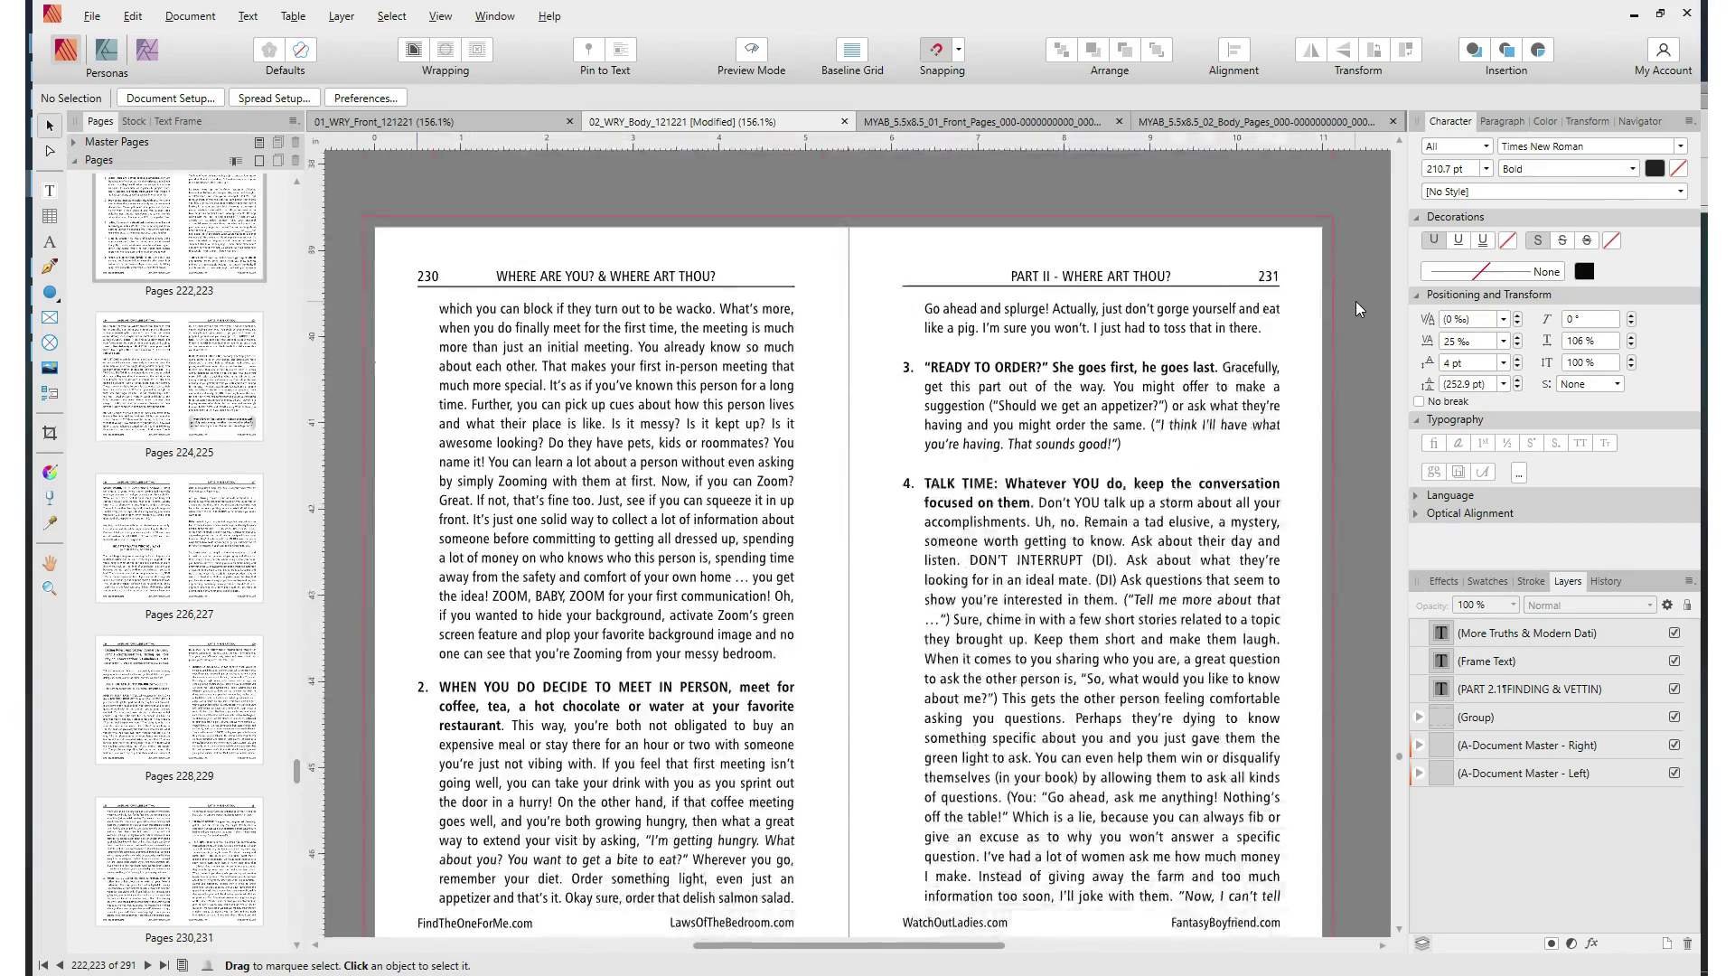
scroll(1355, 302, up, 1)
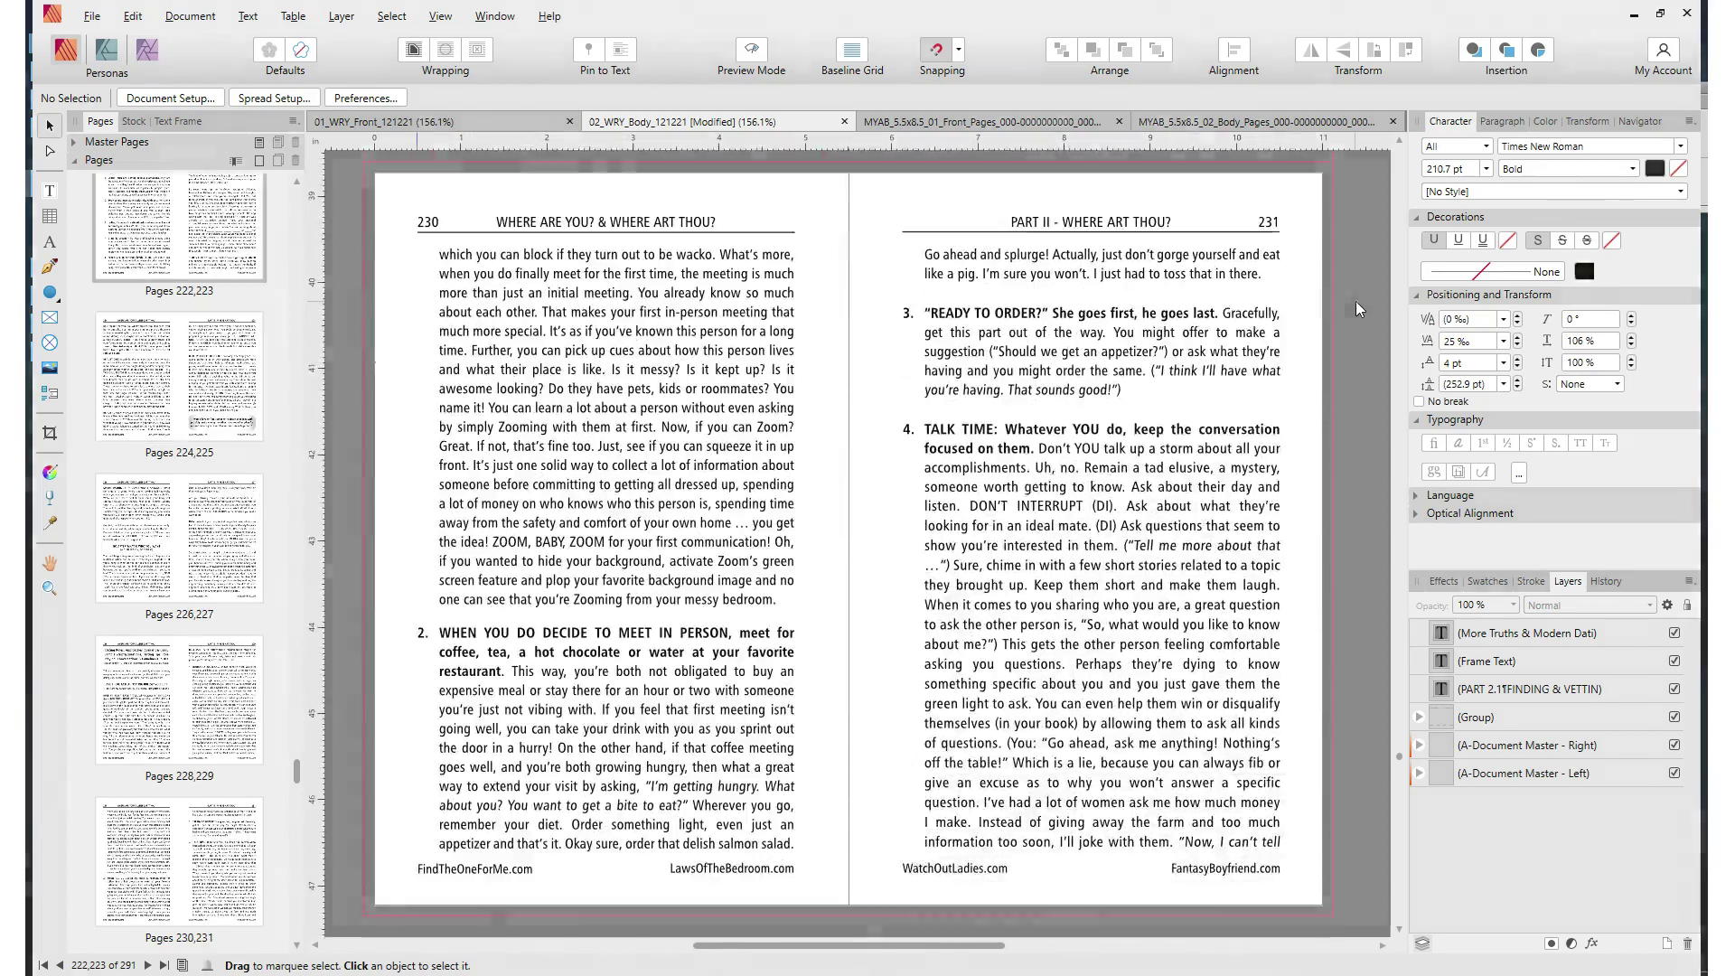